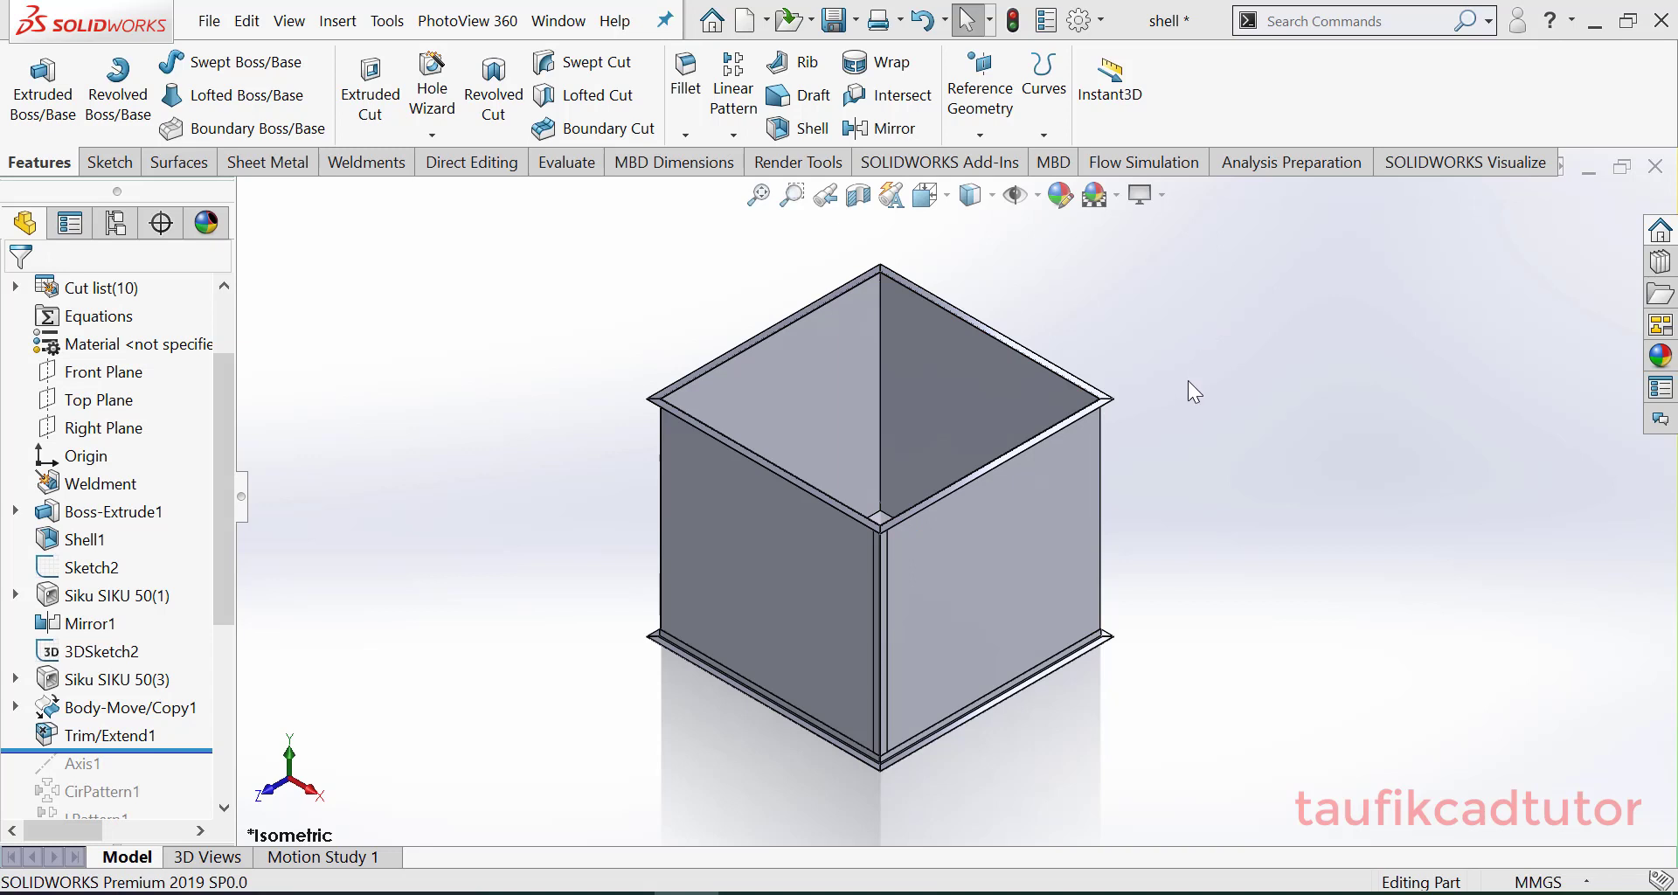
Step: Examine the box's vertical corner profile and its rim frames from several angles, returning to the isometric view
scroll(1187, 389, down, 2)
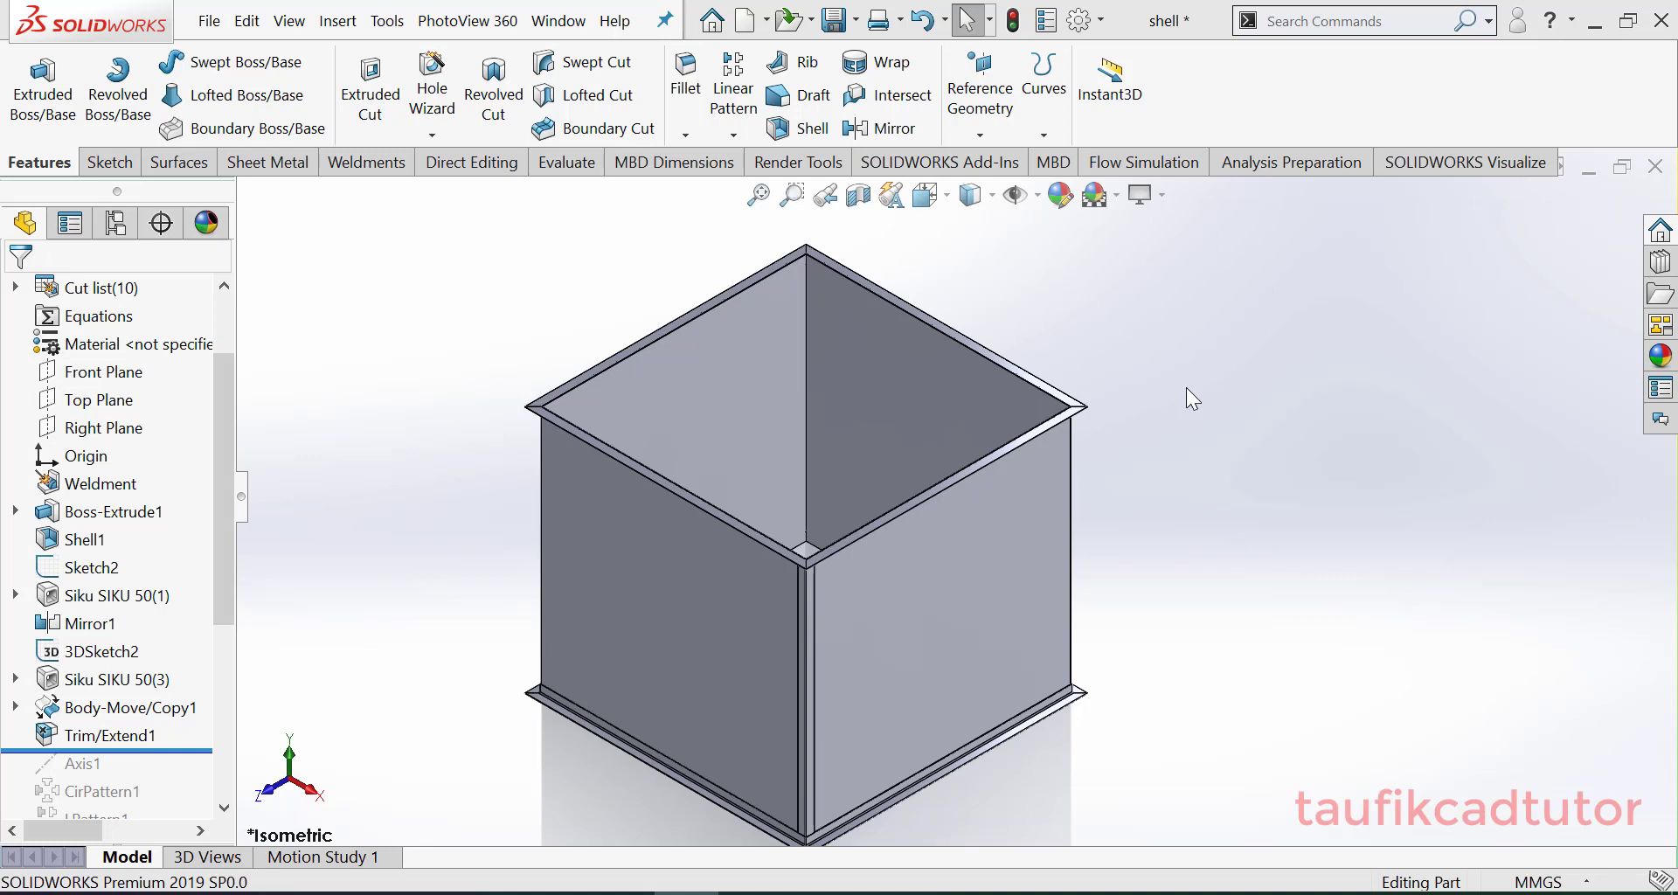
click(732, 134)
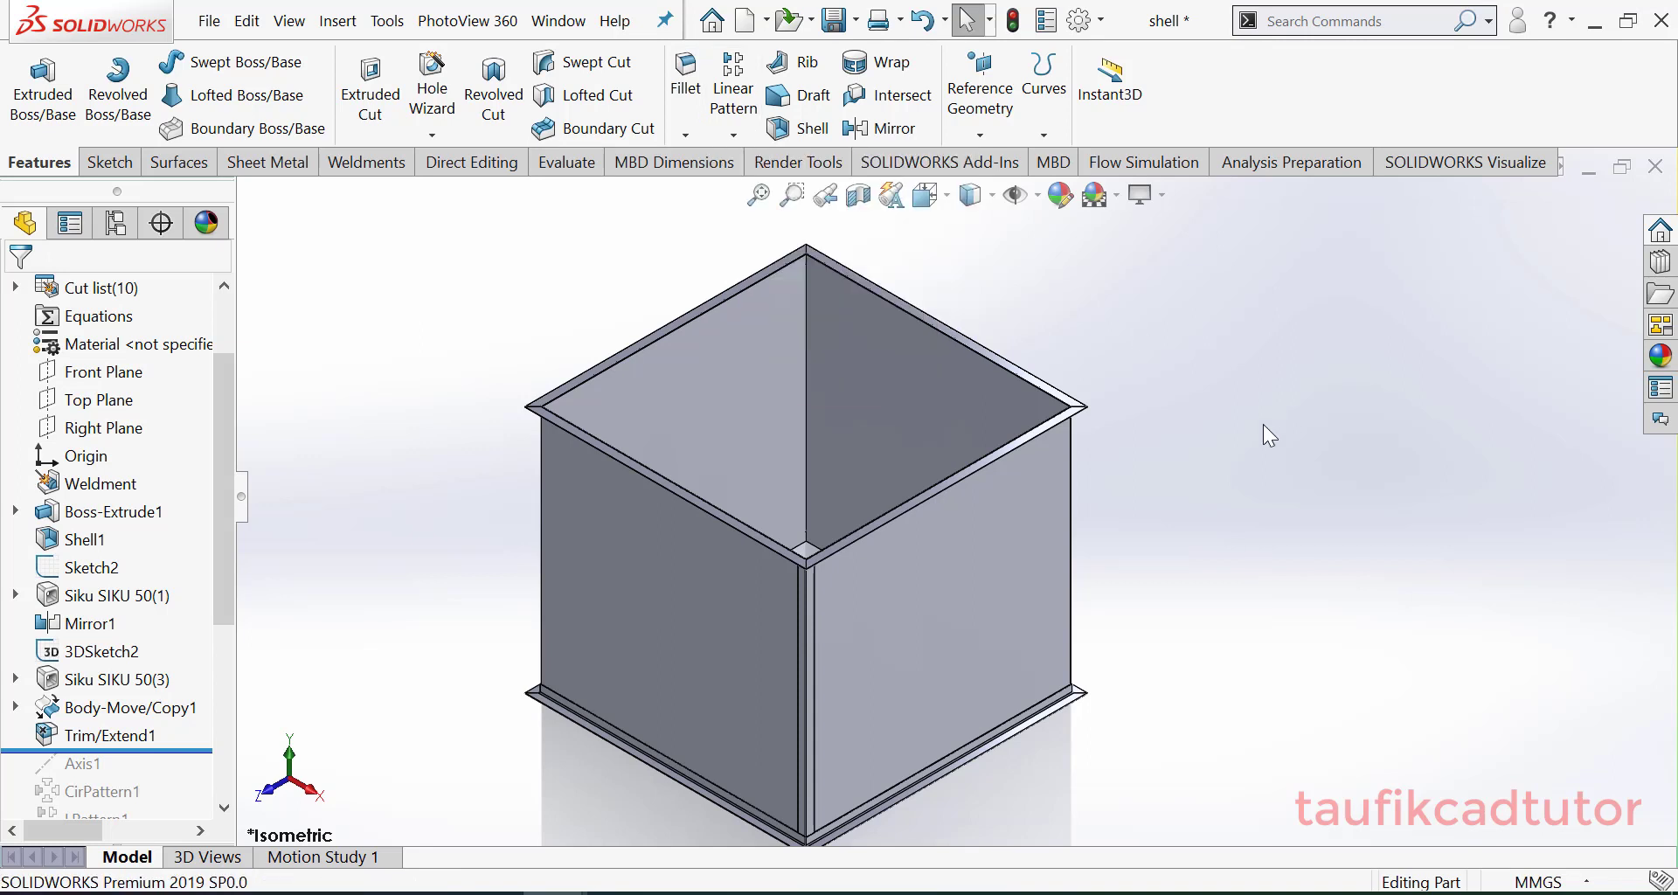
scroll(853, 485, down, 3)
middle_drag(914, 487, 932, 537)
scroll(934, 535, up, 2)
scroll(834, 708, down, 5)
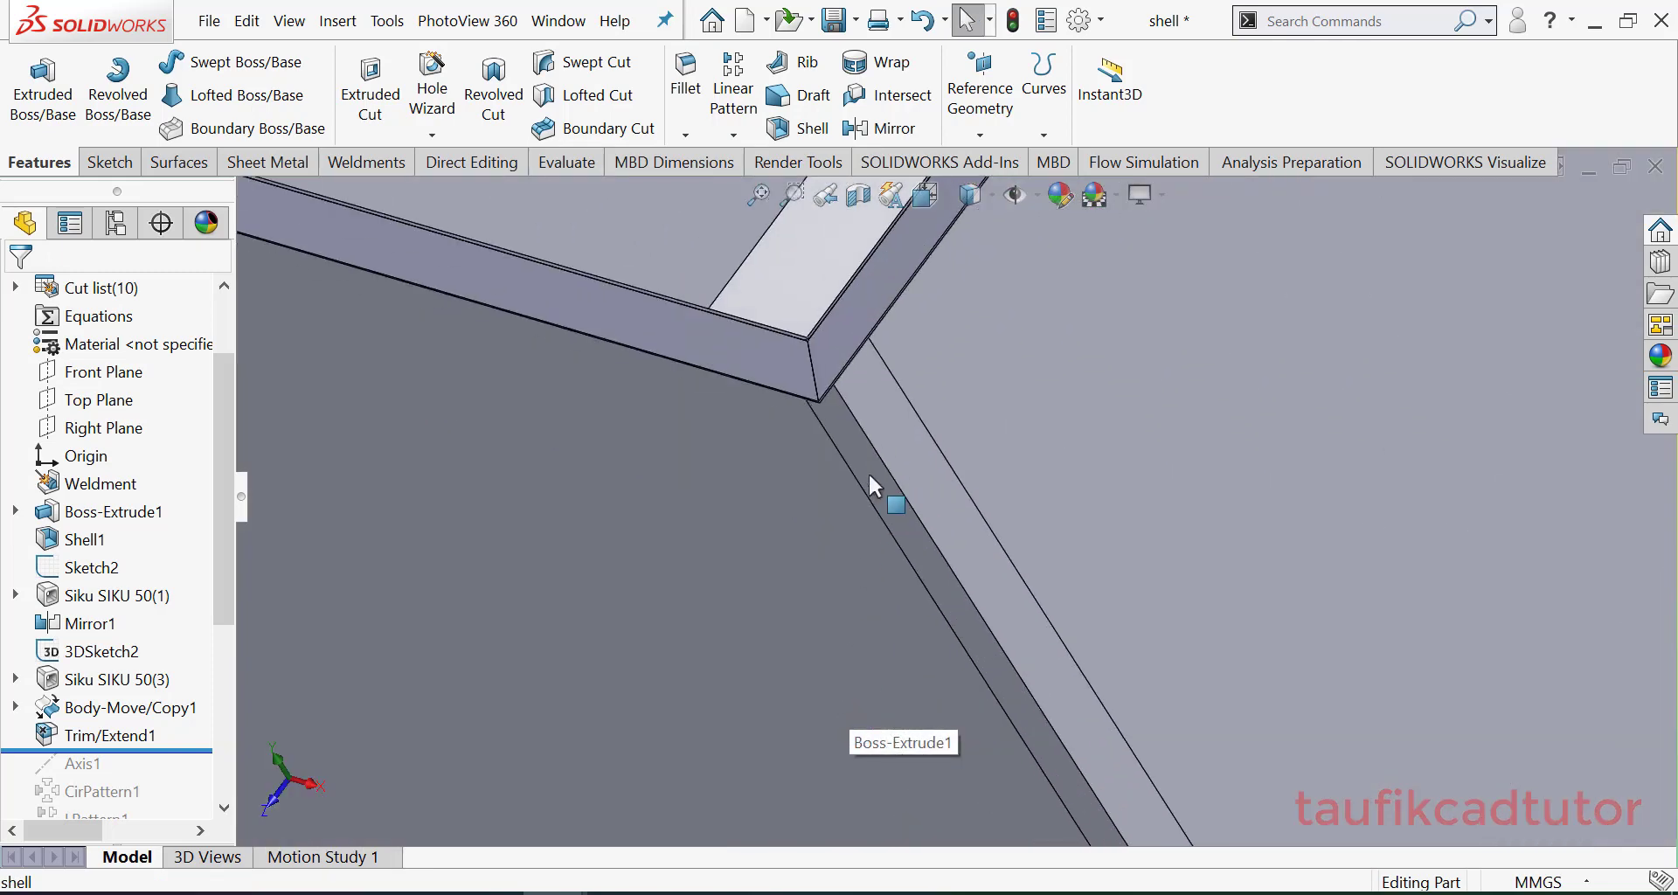
middle_drag(870, 472, 819, 416)
scroll(817, 410, up, 5)
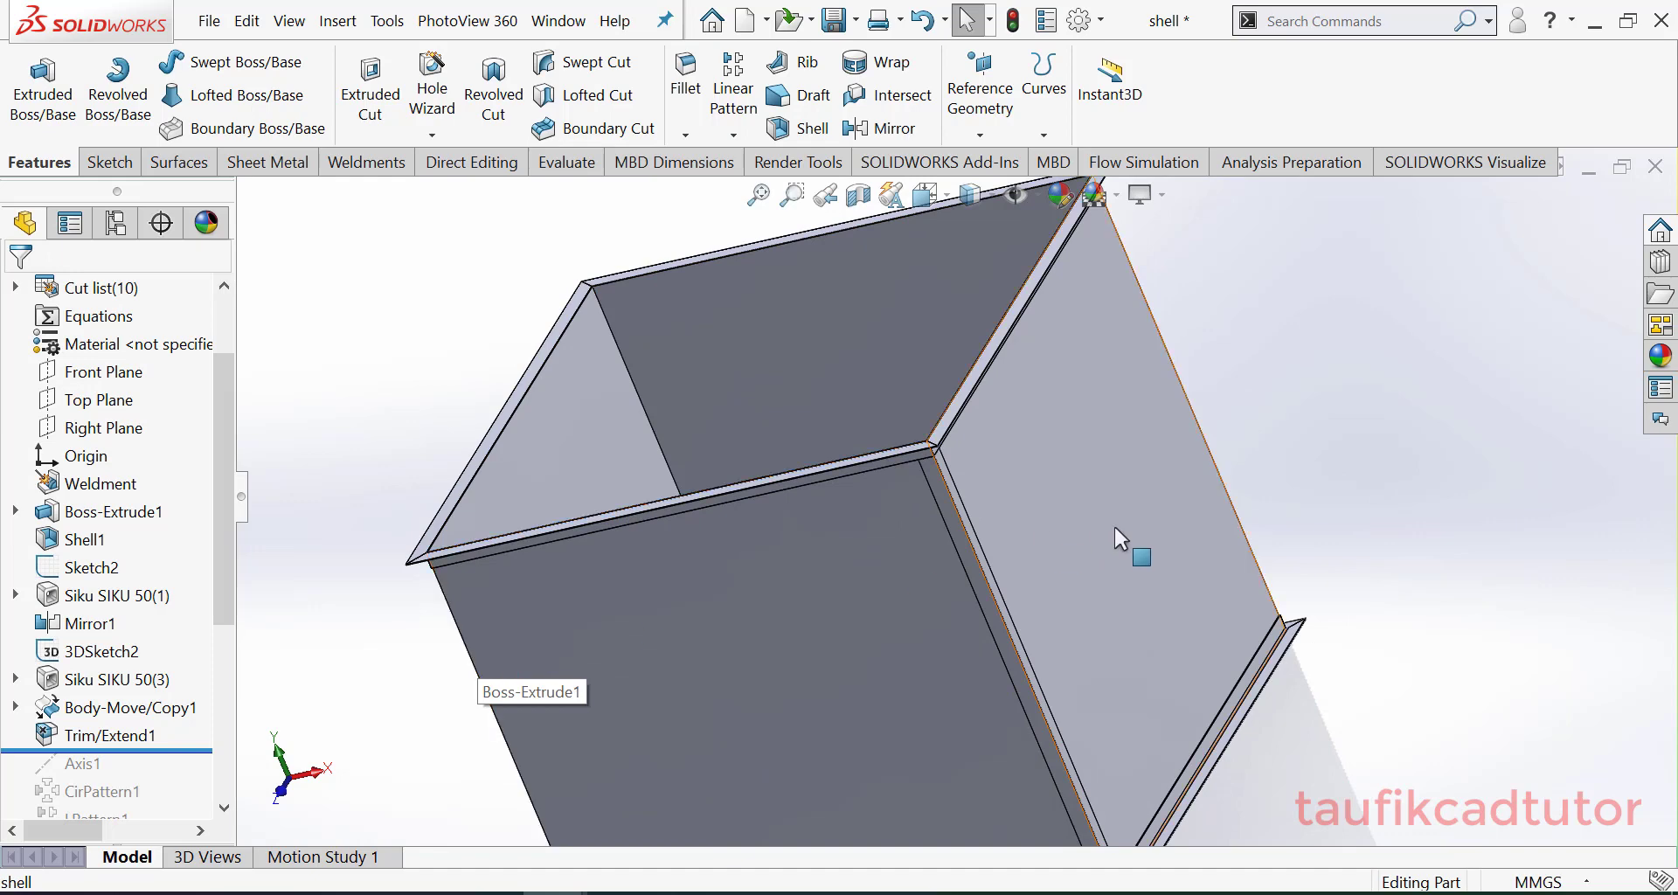
middle_drag(1052, 457, 1014, 433)
scroll(1001, 385, down, 3)
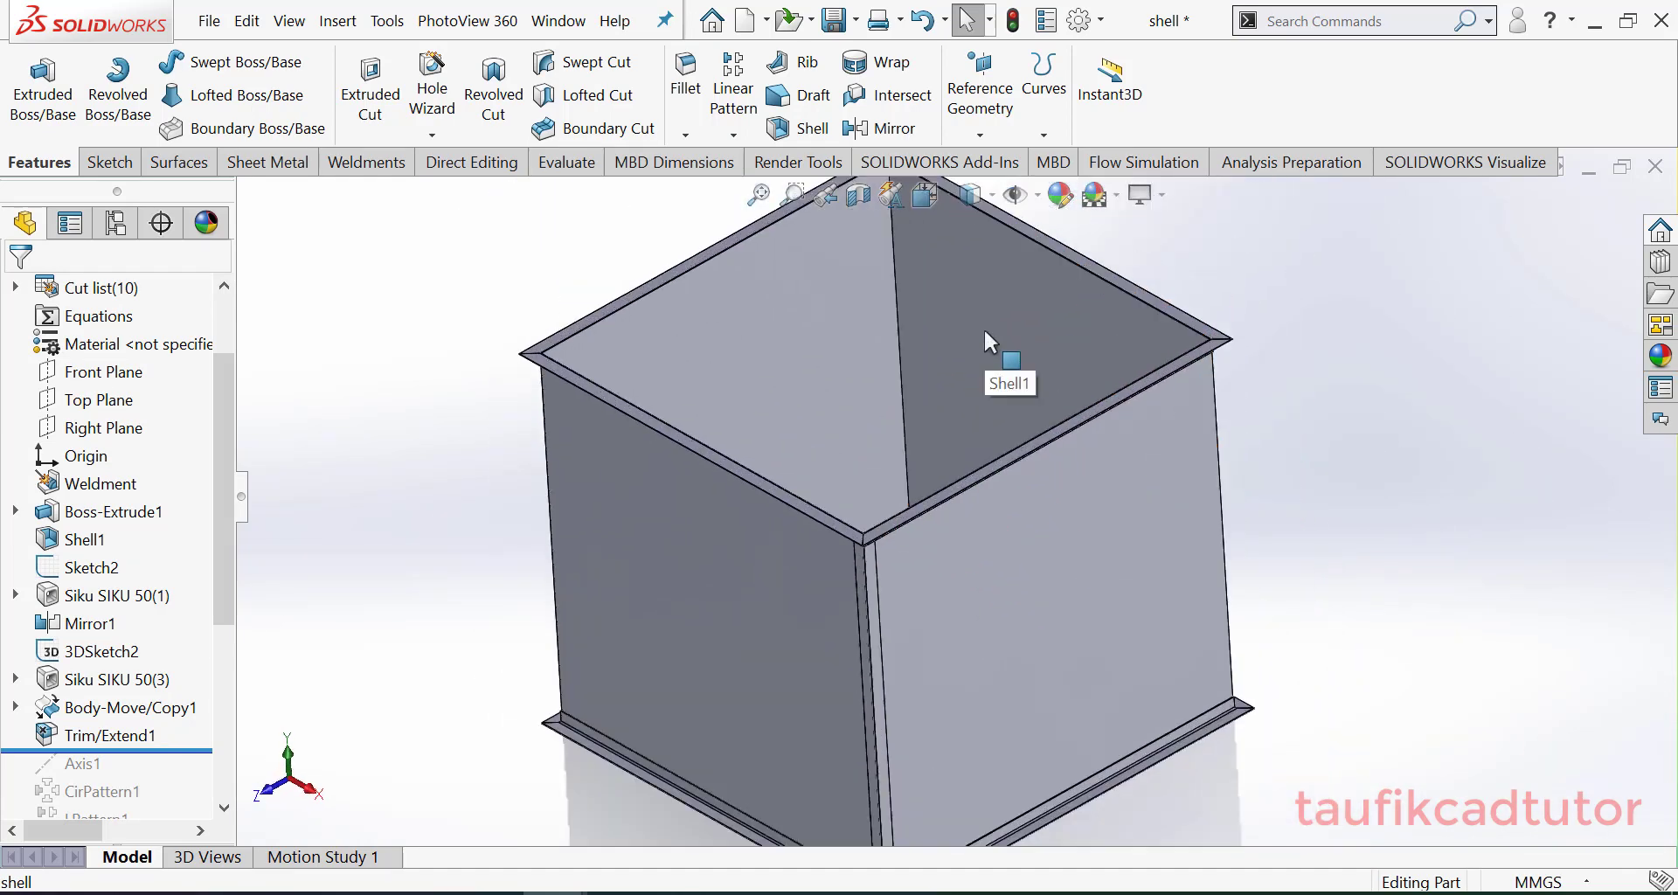
click(950, 208)
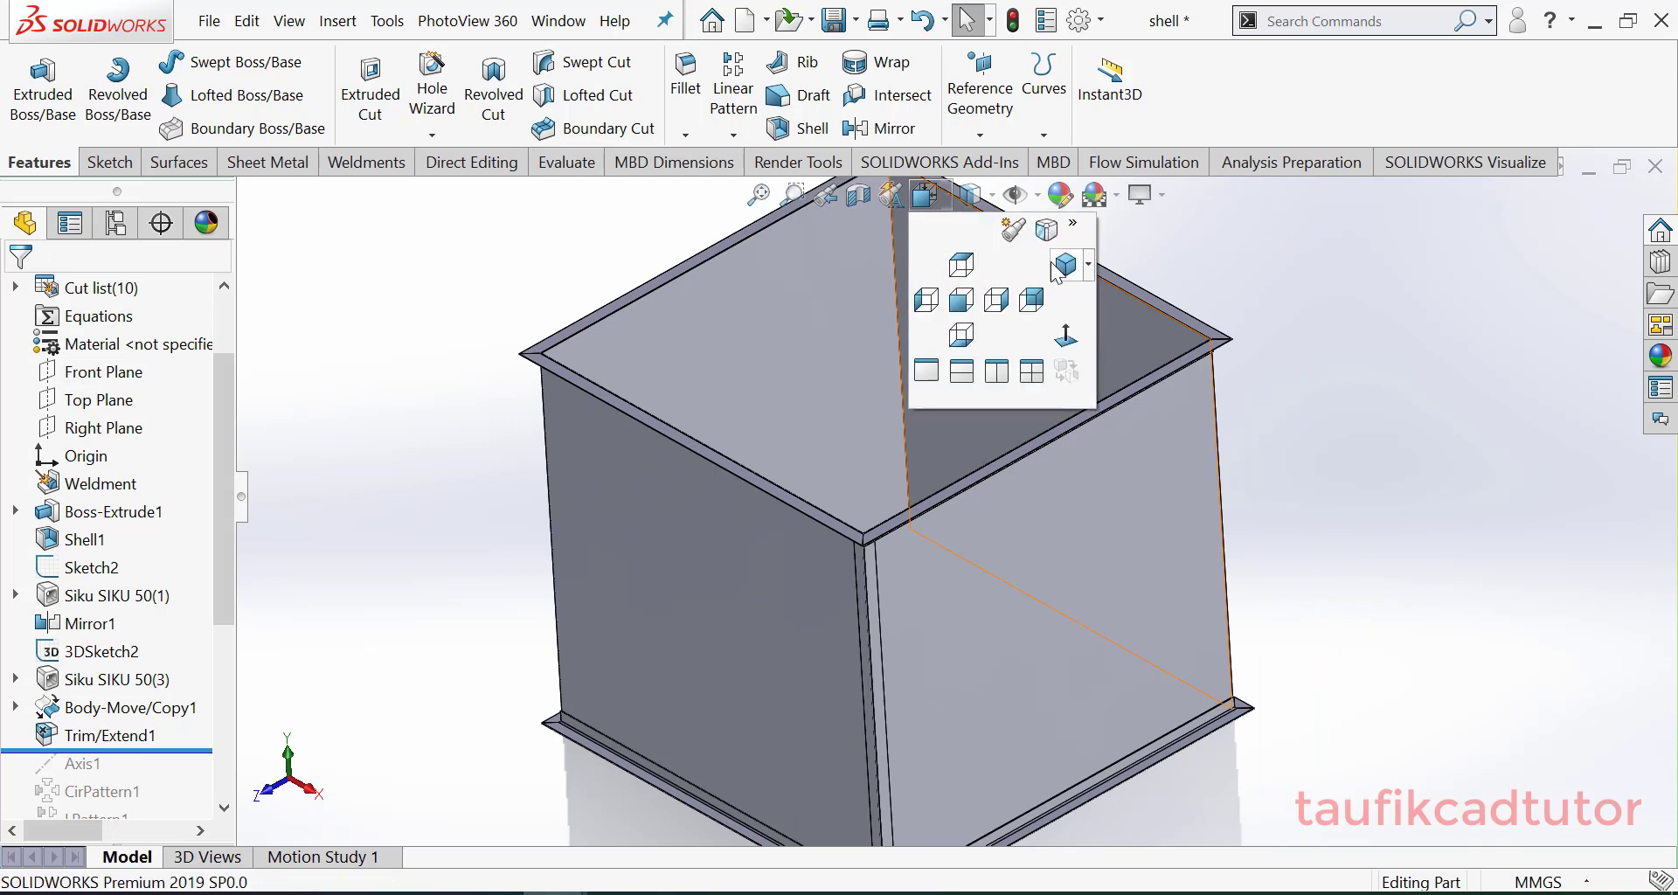
click(1071, 264)
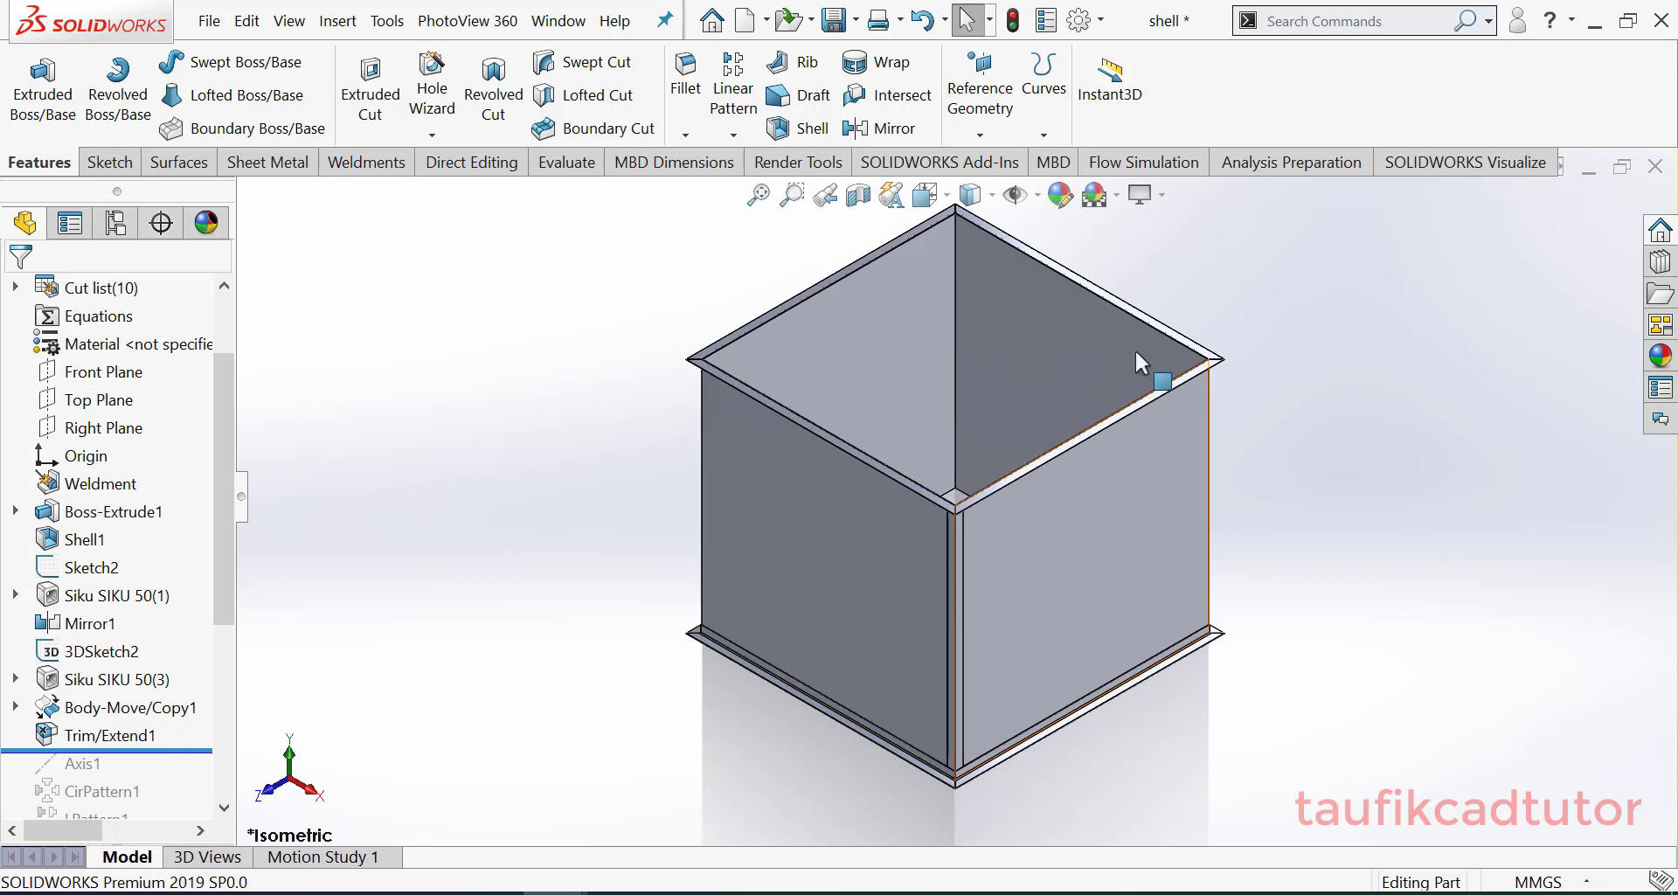
scroll(1134, 348, down, 2)
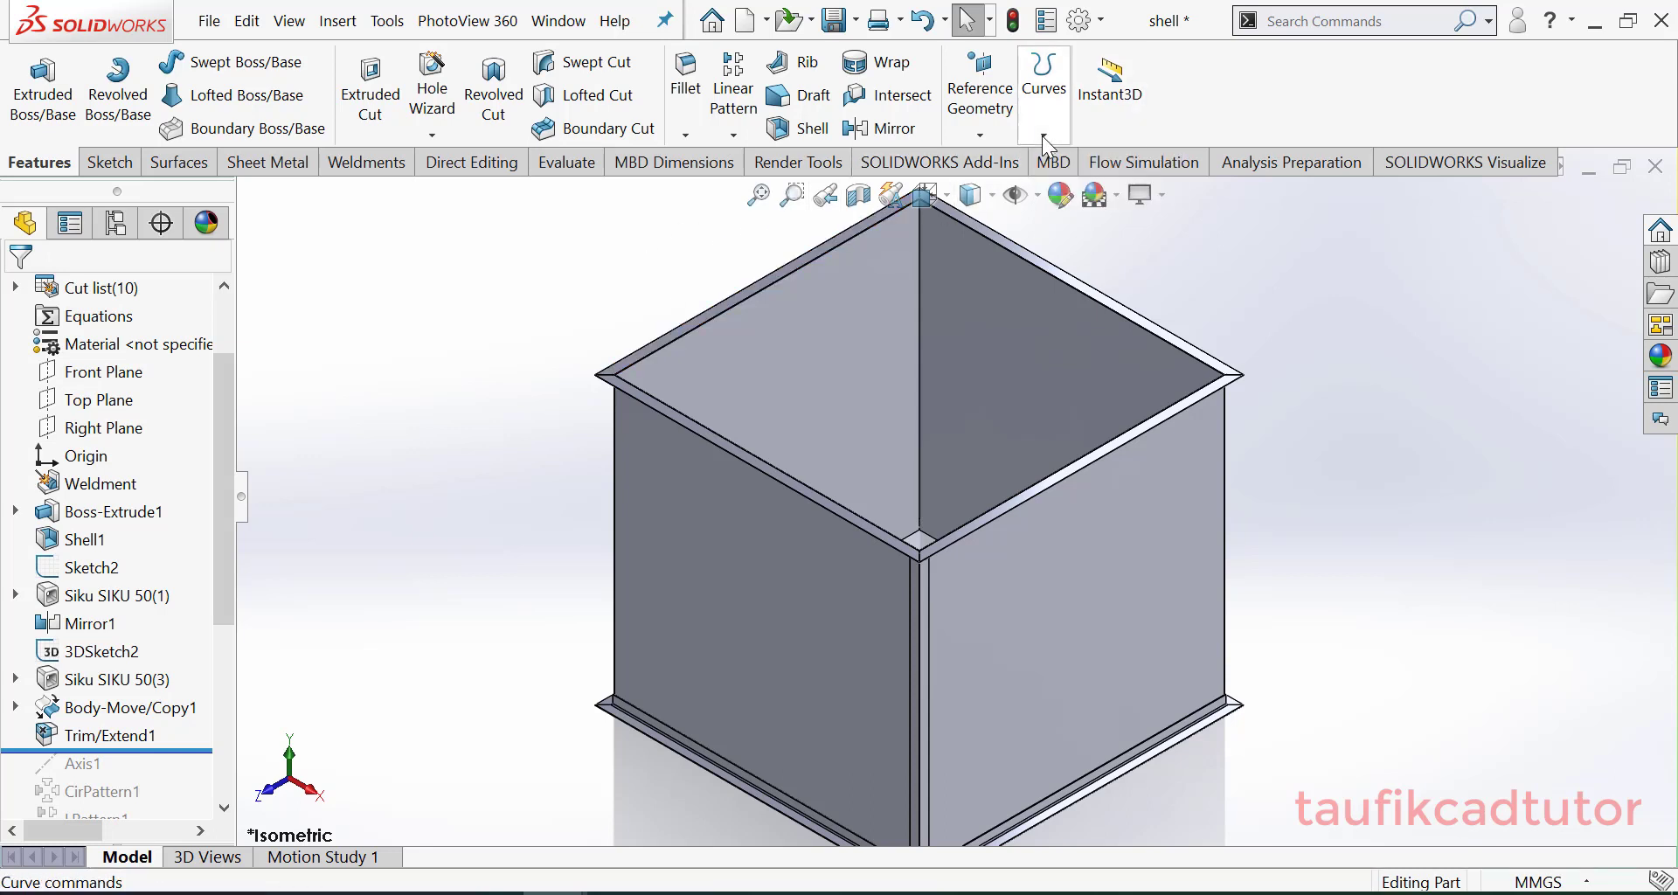
Step: Start a reference axis defined by two planes, picking the Front Plane and Right Plane as its references
click(980, 135)
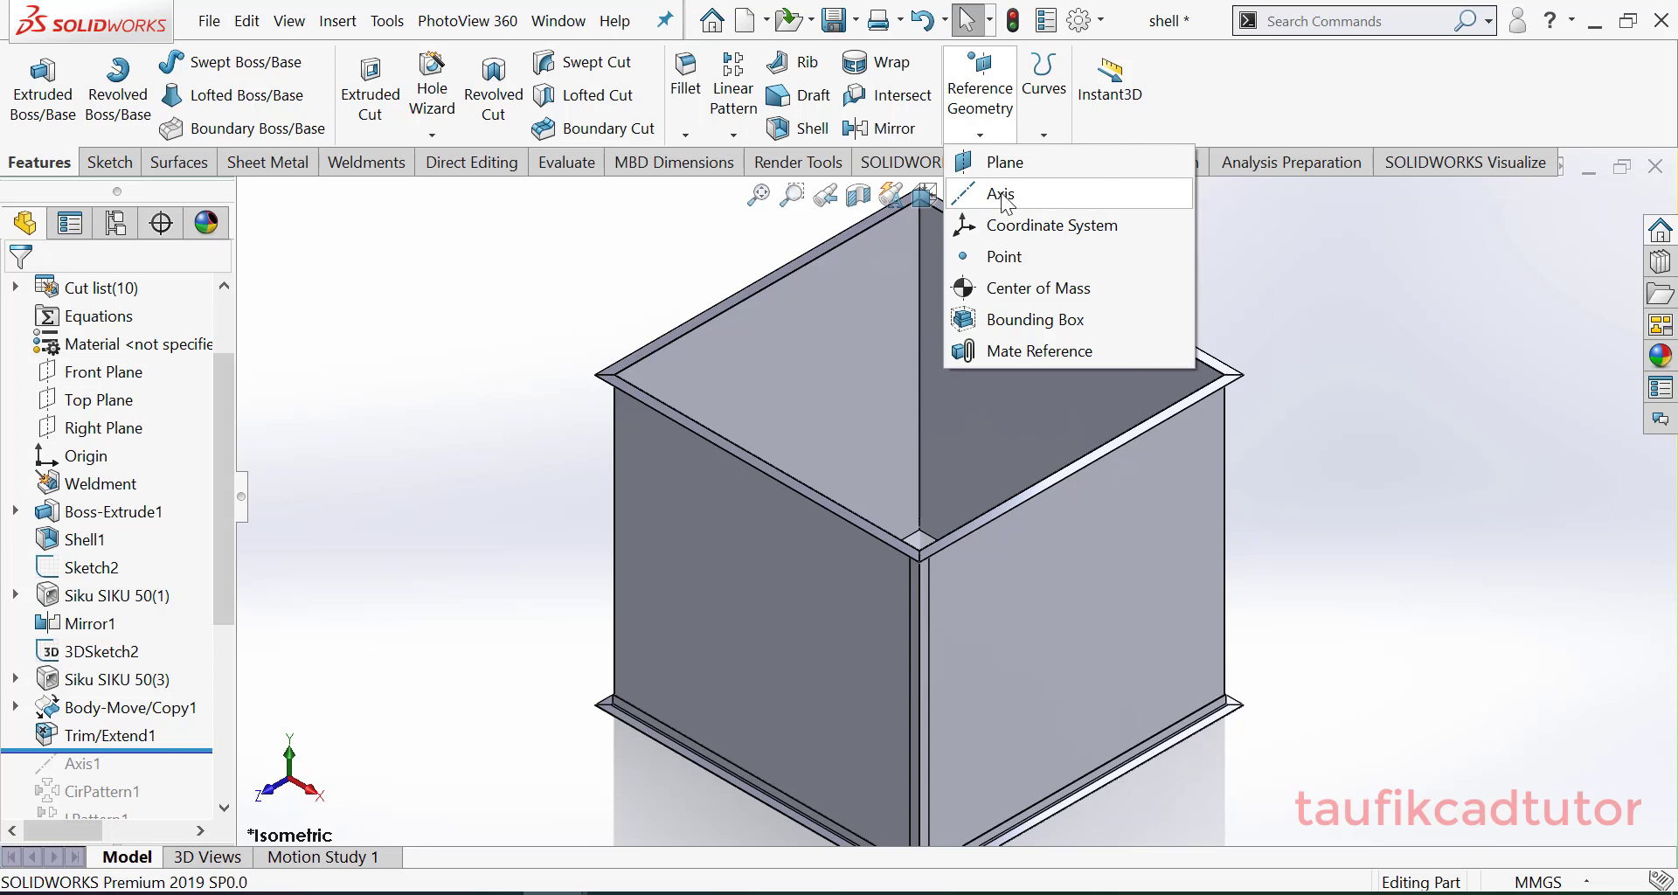
click(1119, 192)
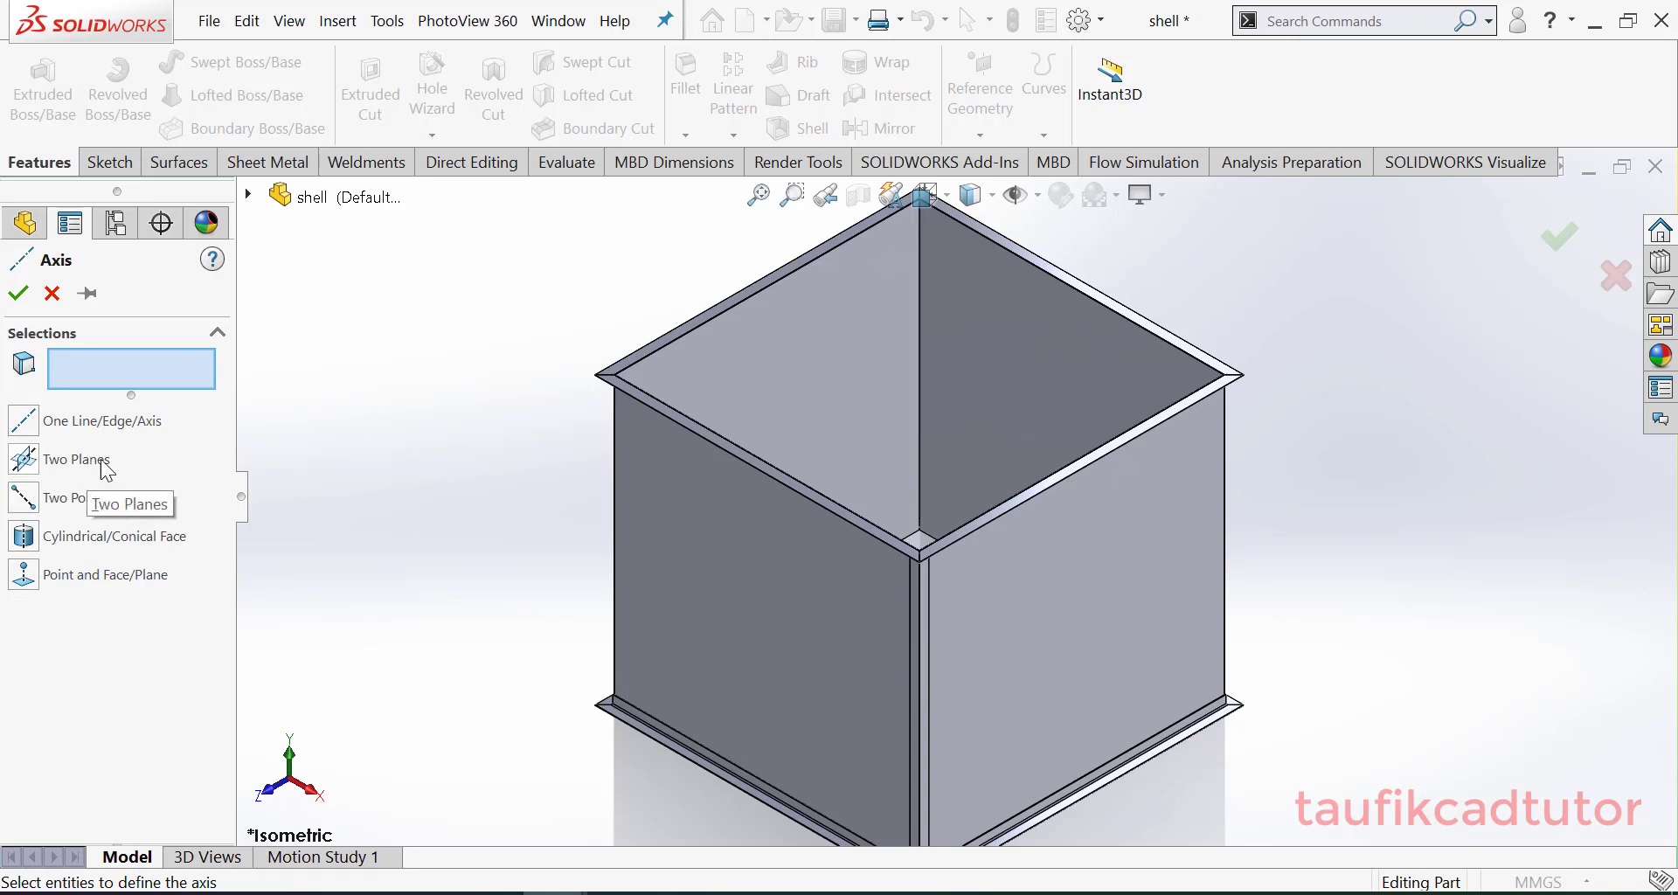
key(f)
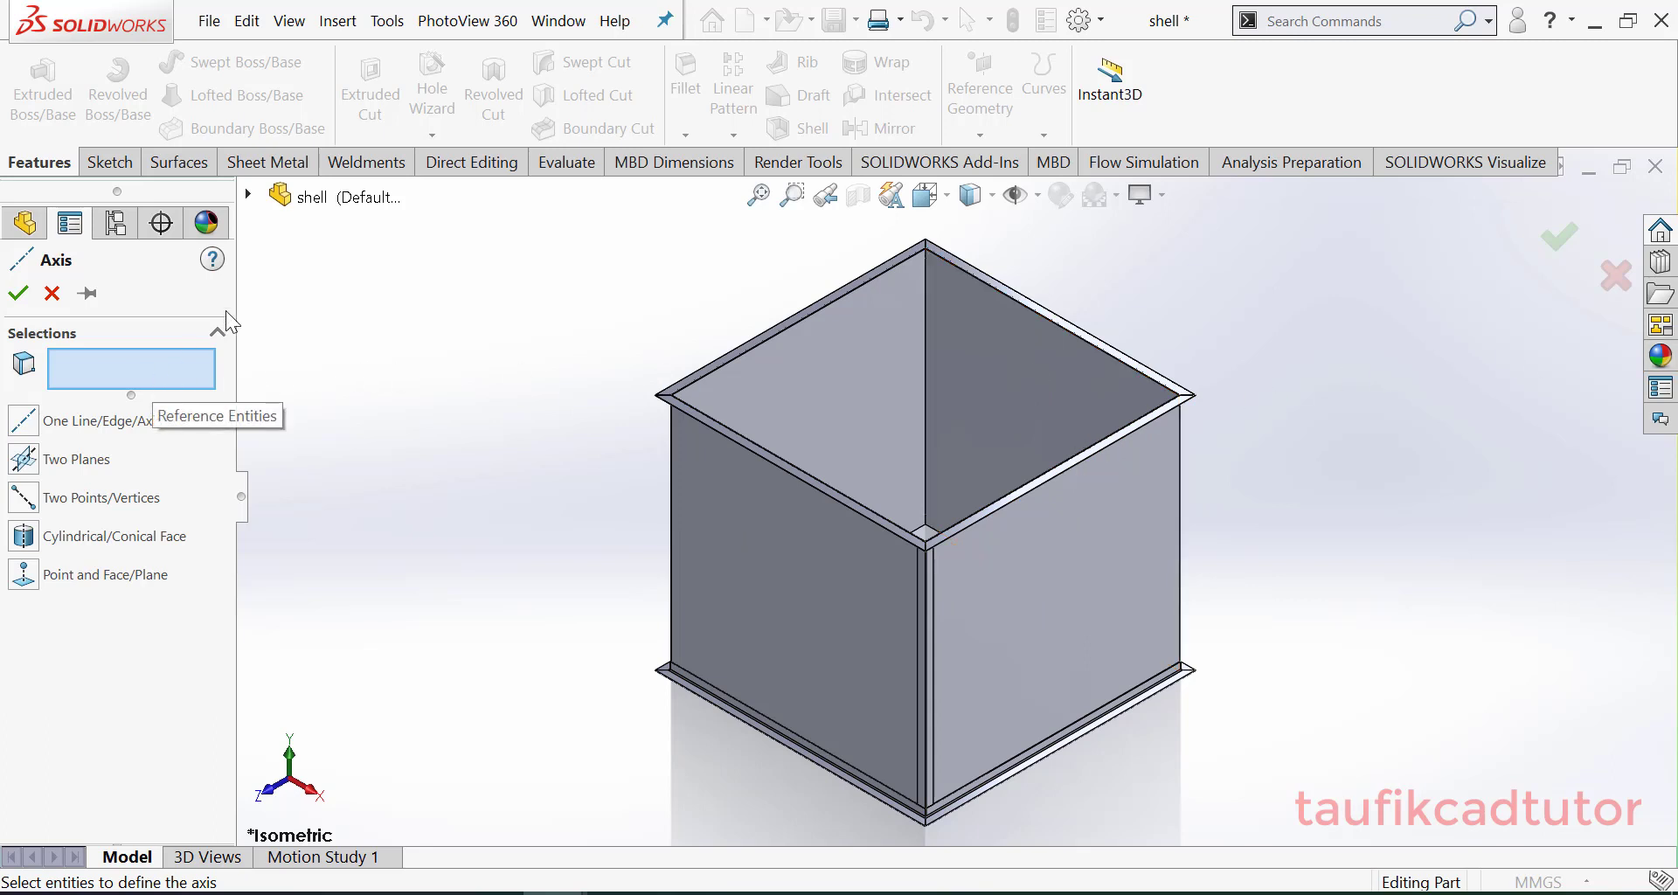
click(248, 195)
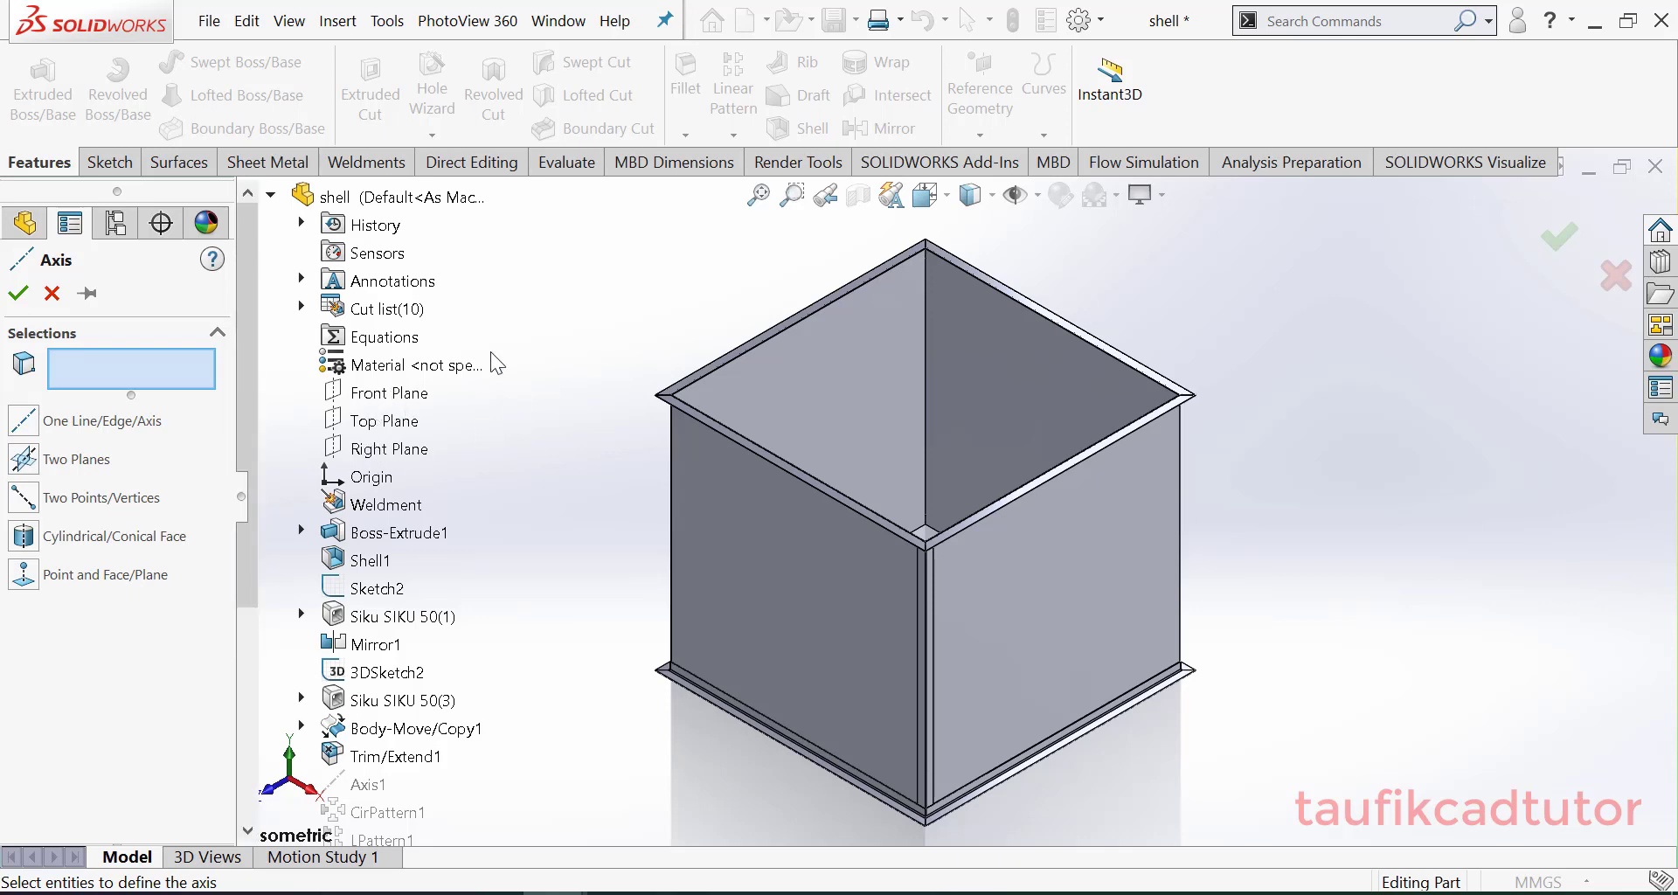
click(394, 395)
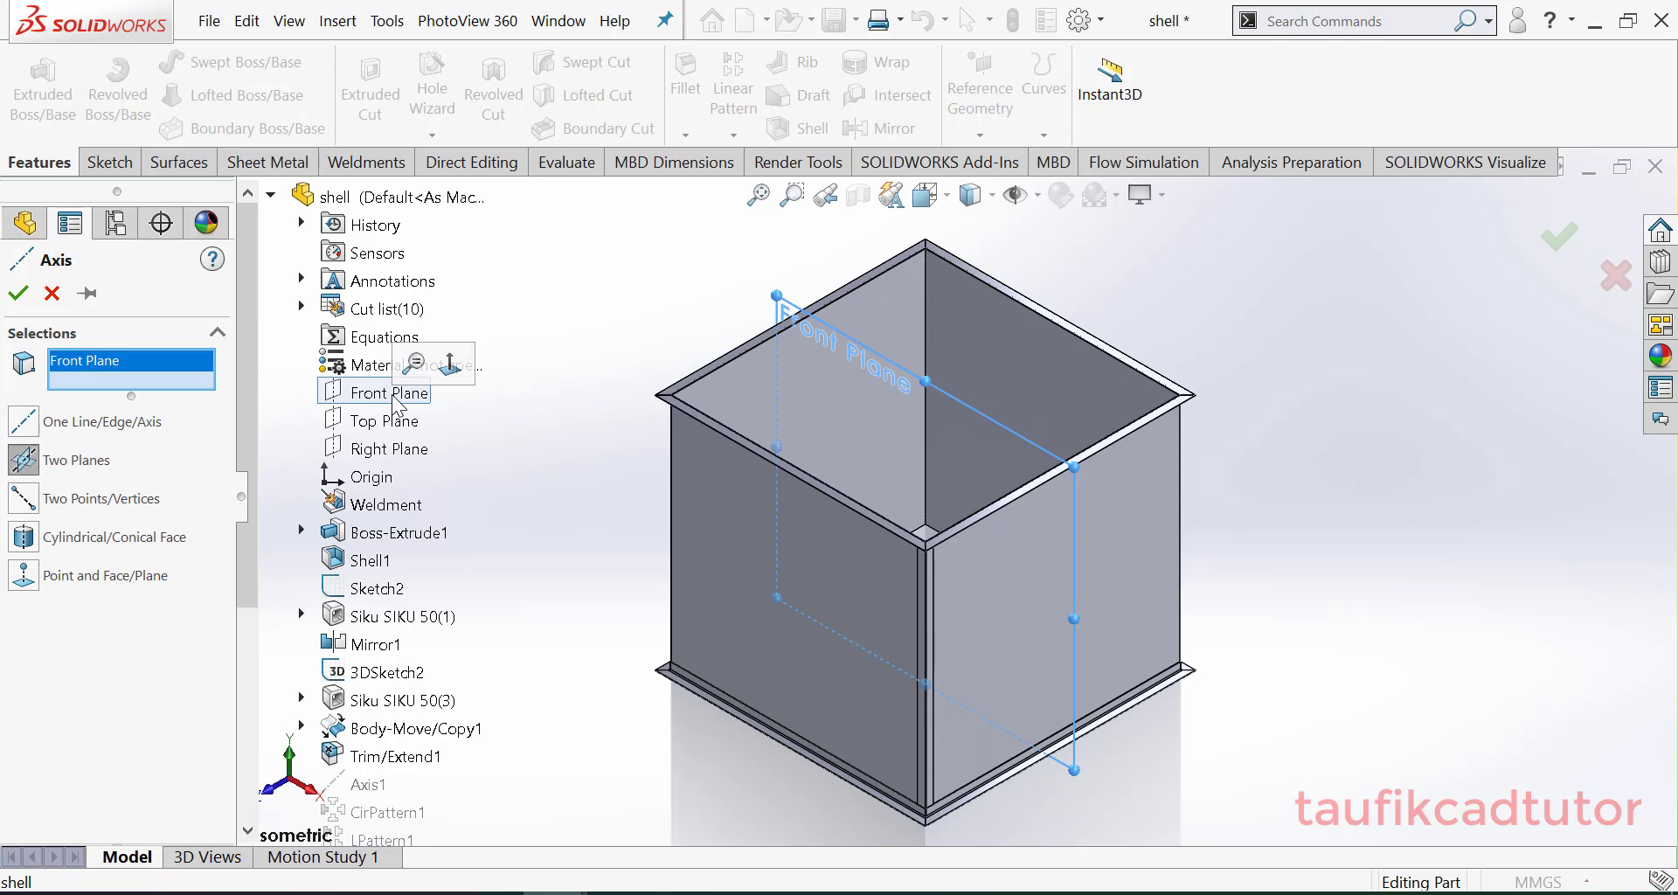
click(382, 450)
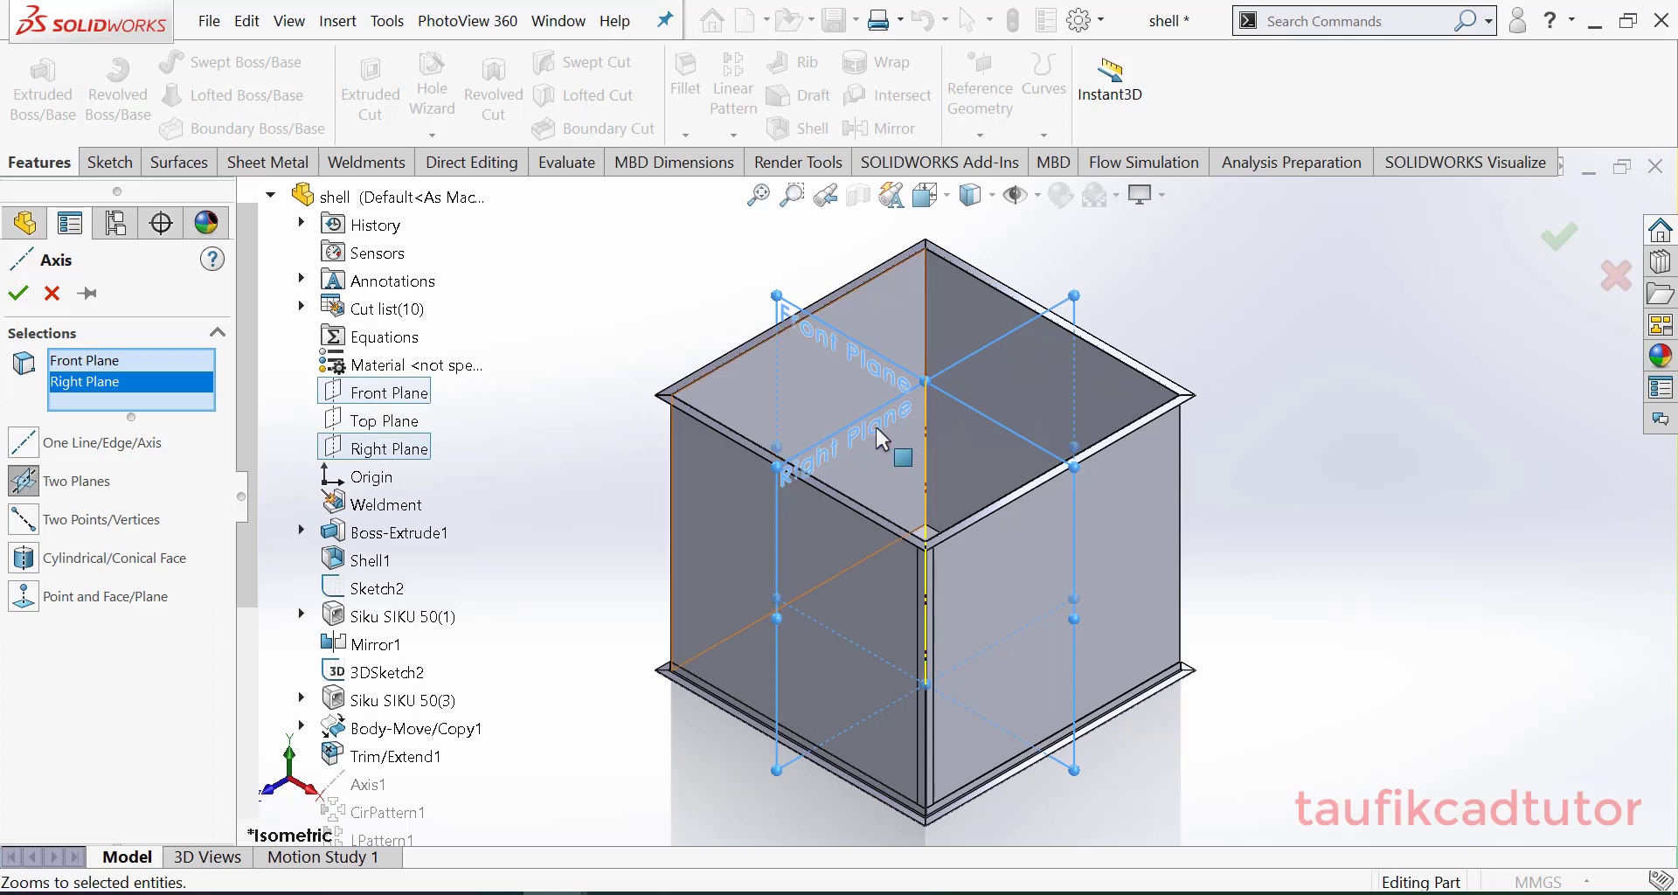
Step: Try the Top Plane and Front Plane as the axis references in place of the current pair, and clear them
click(392, 400)
click(385, 449)
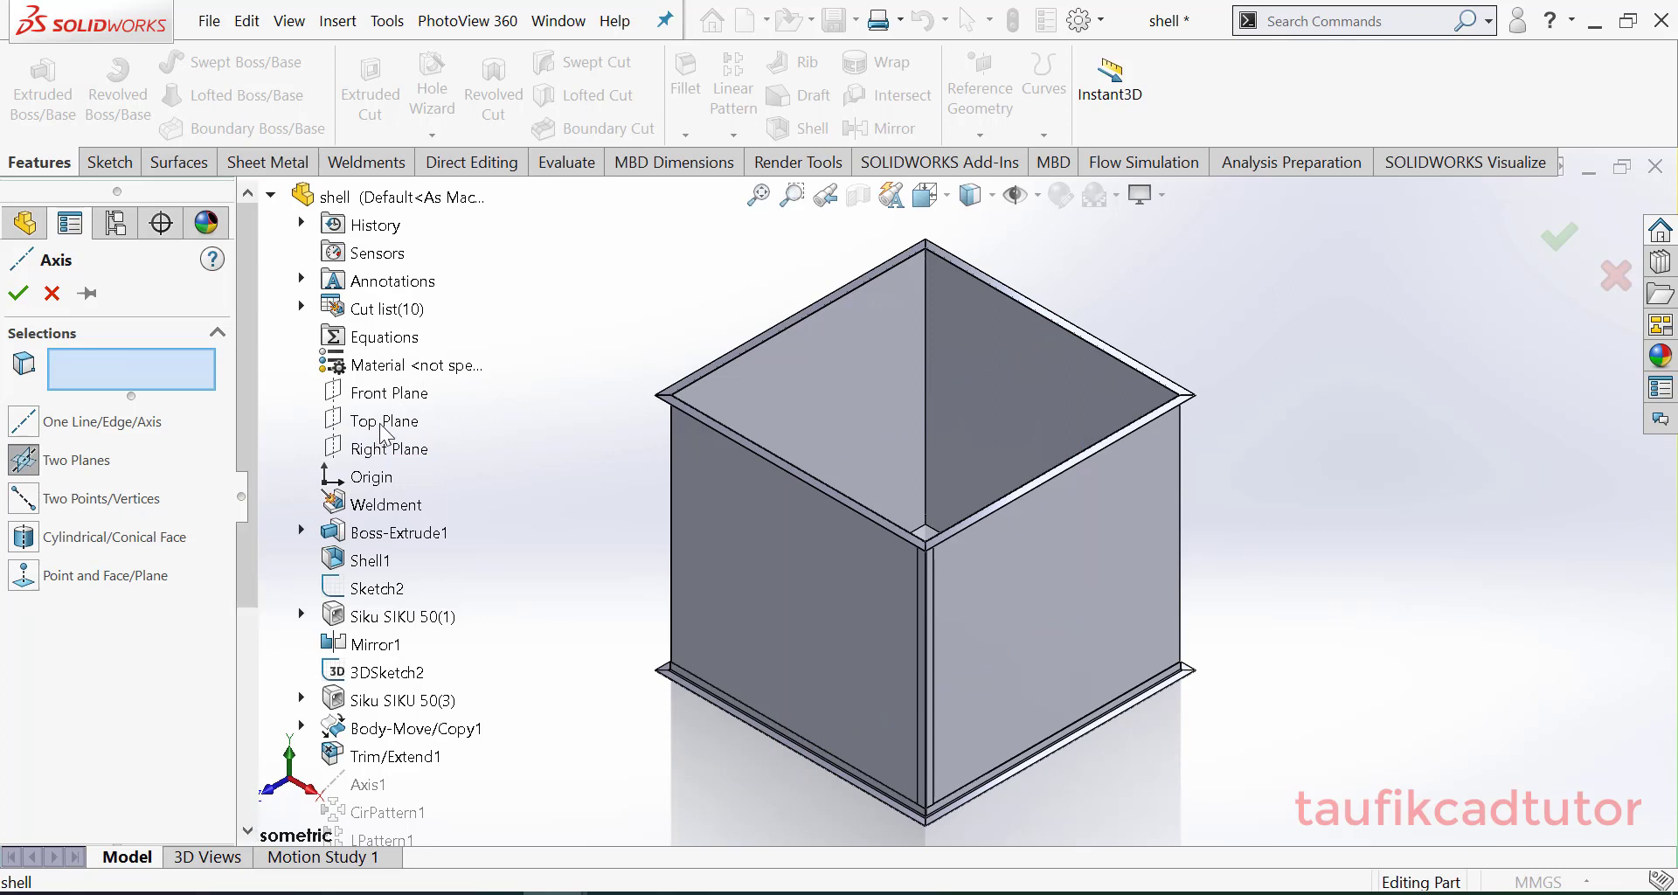
click(385, 422)
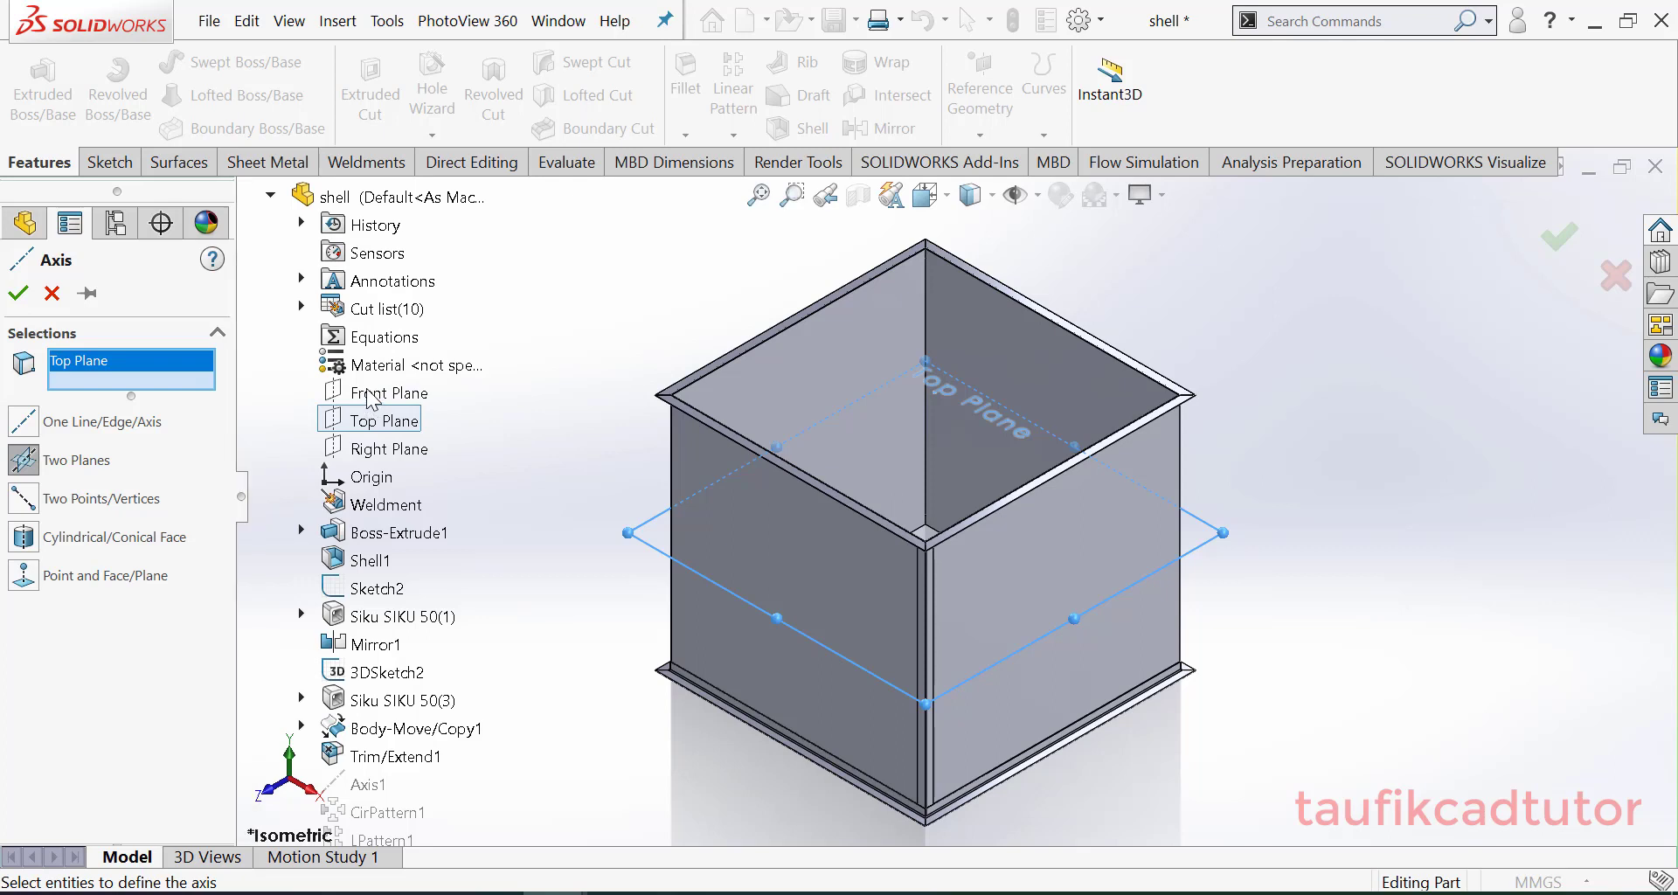
click(370, 402)
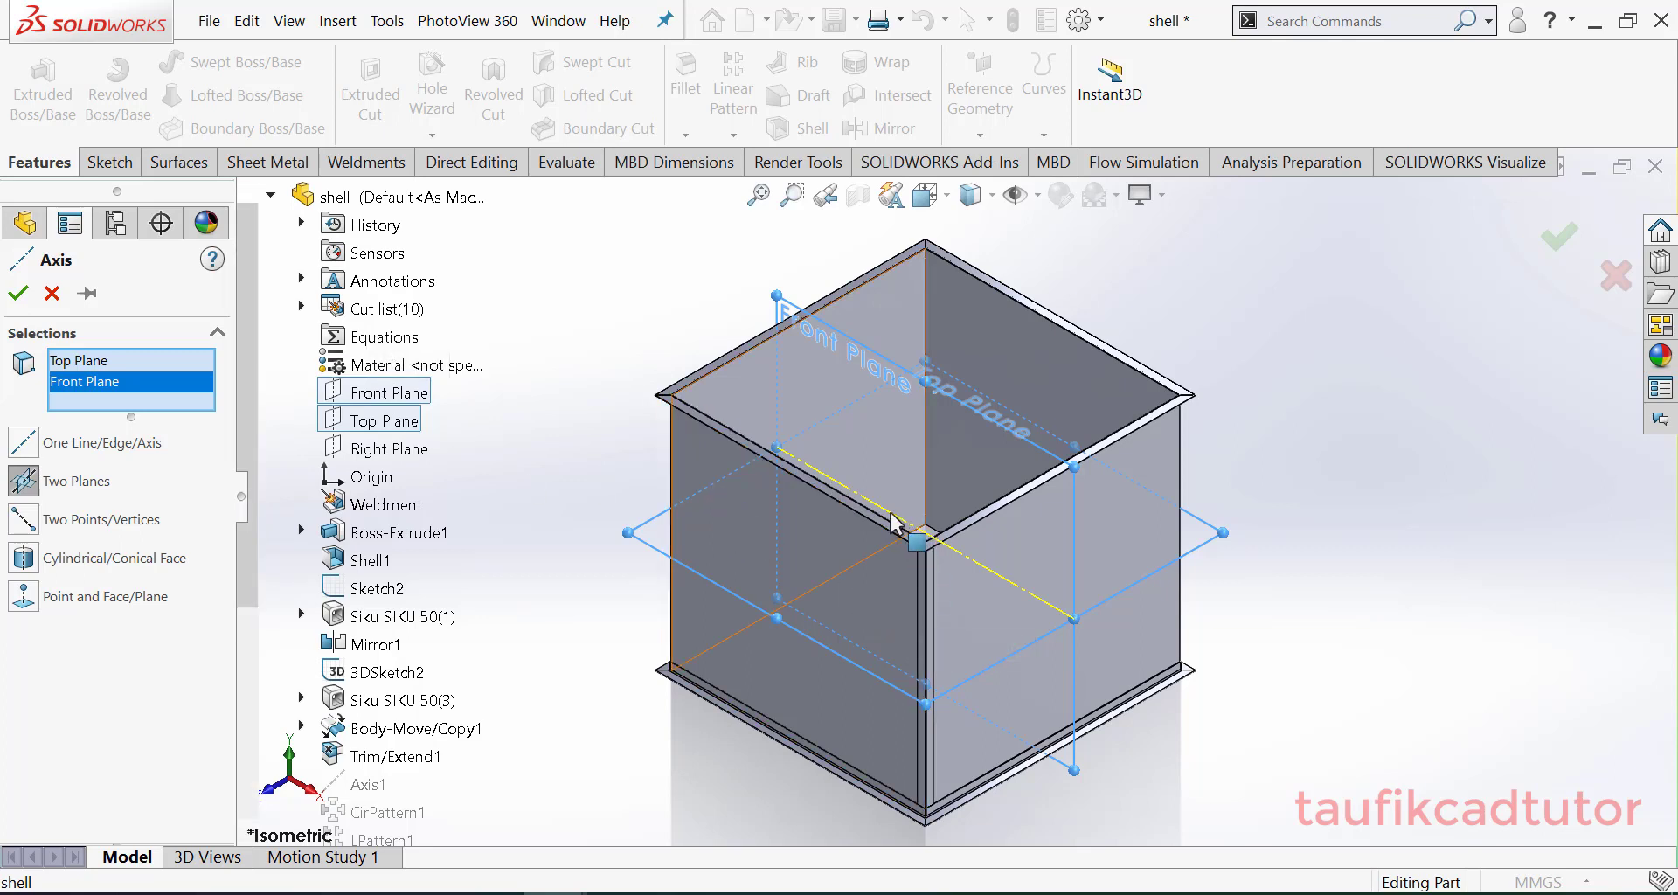
scroll(894, 525, down, 5)
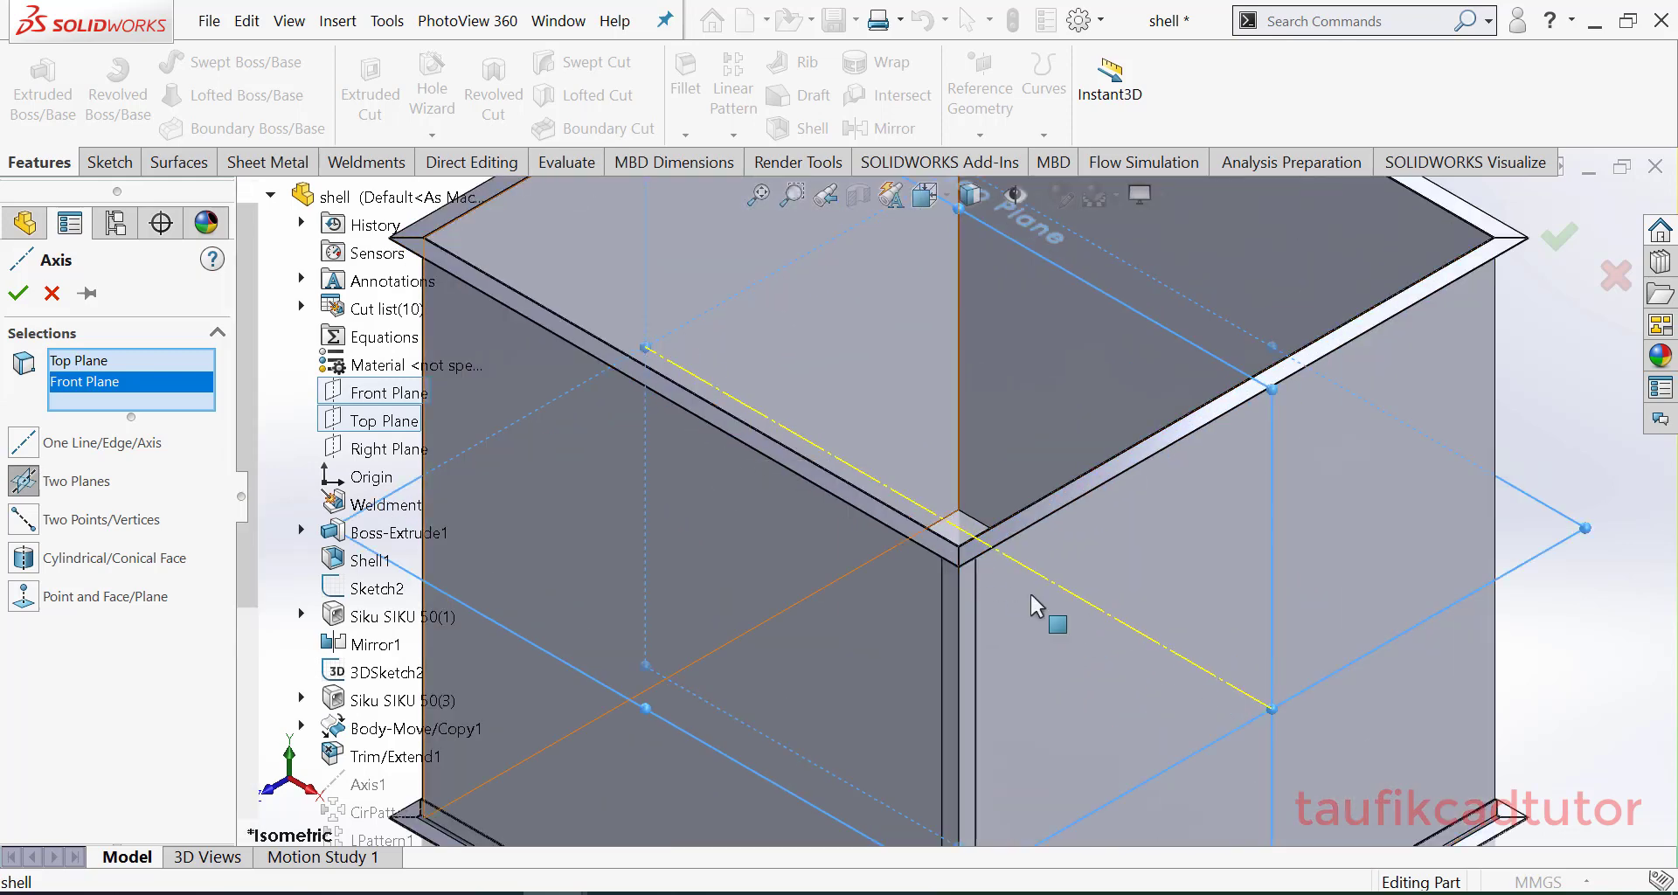
middle_drag(1150, 656, 1131, 694)
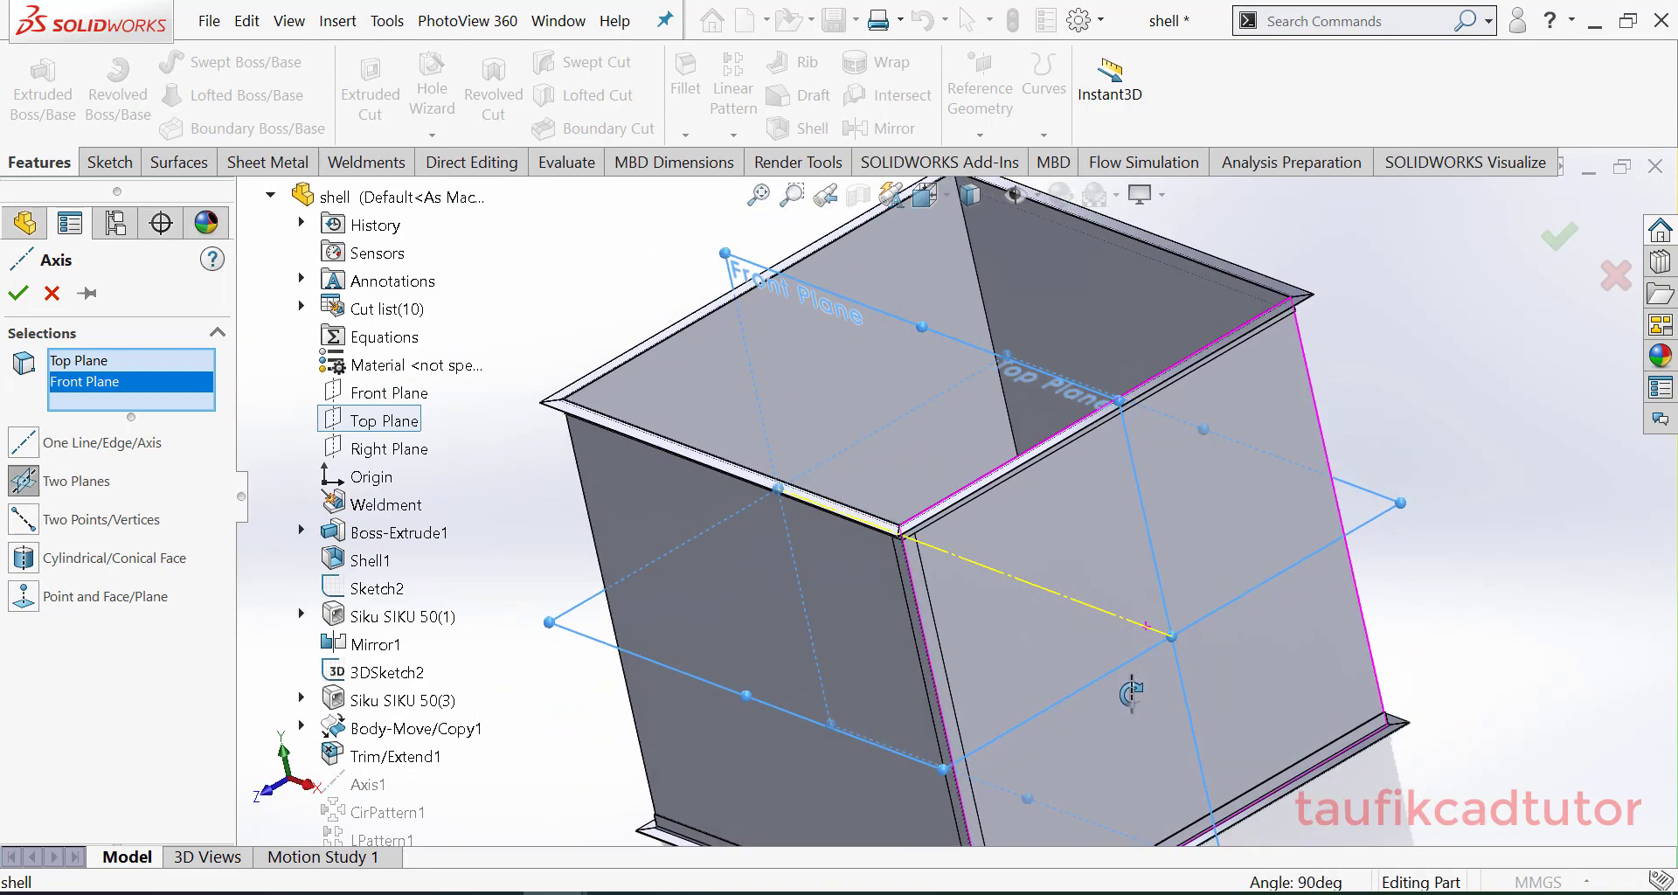
scroll(1103, 634, up, 3)
mouse_move(1081, 584)
middle_down()
mouse_move(1106, 578)
mouse_move(1083, 585)
middle_up()
scroll(970, 554, down, 2)
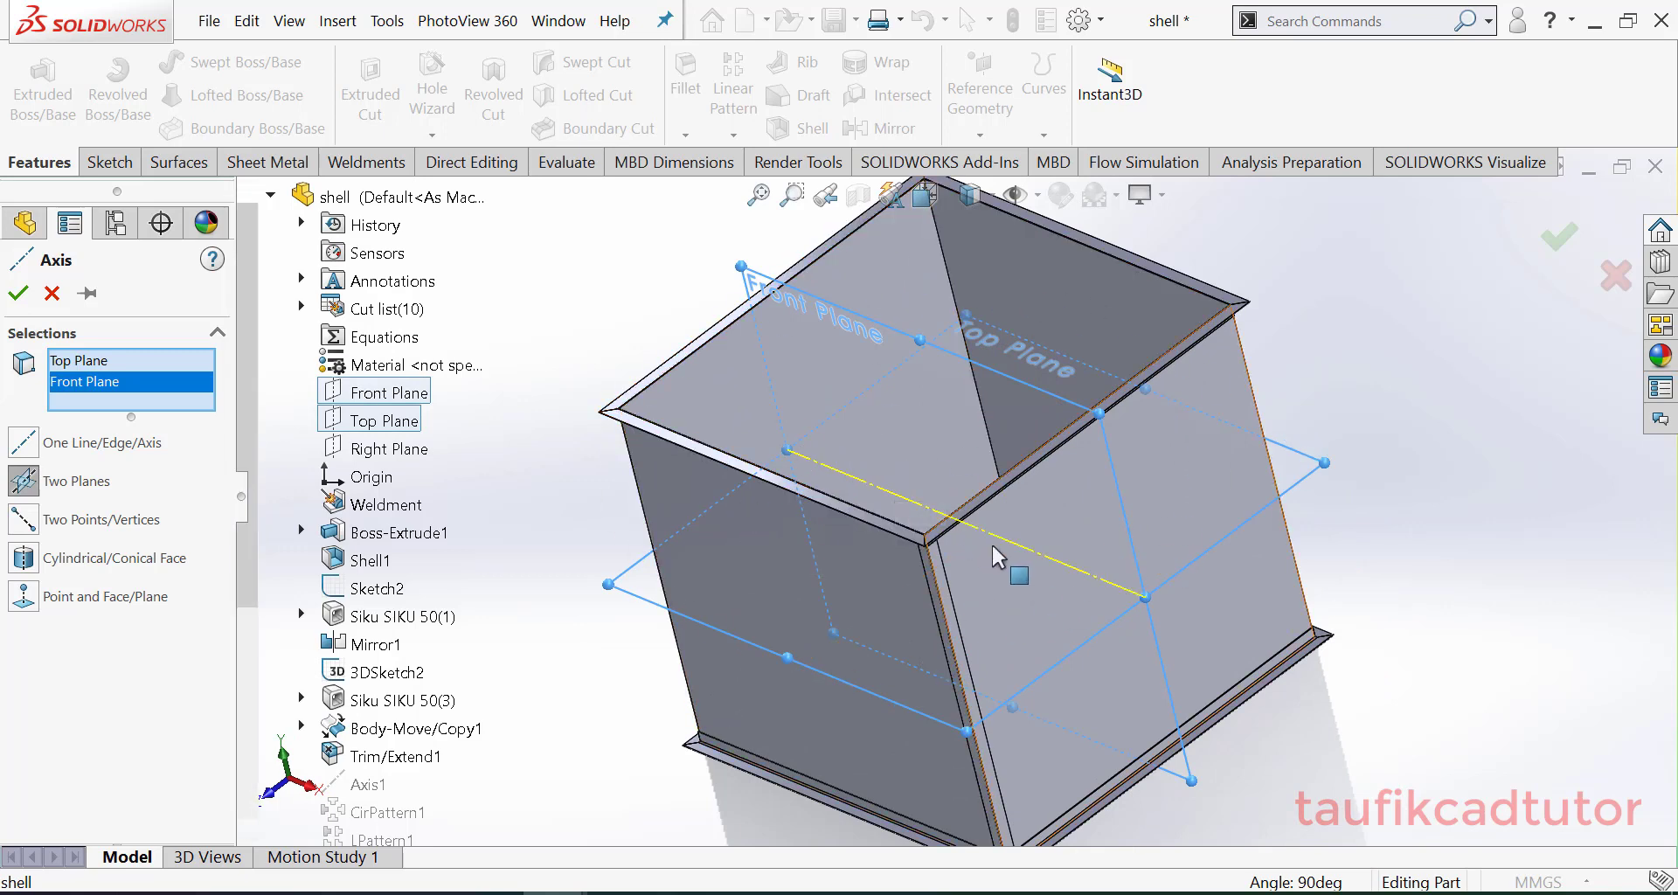
click(394, 423)
click(395, 402)
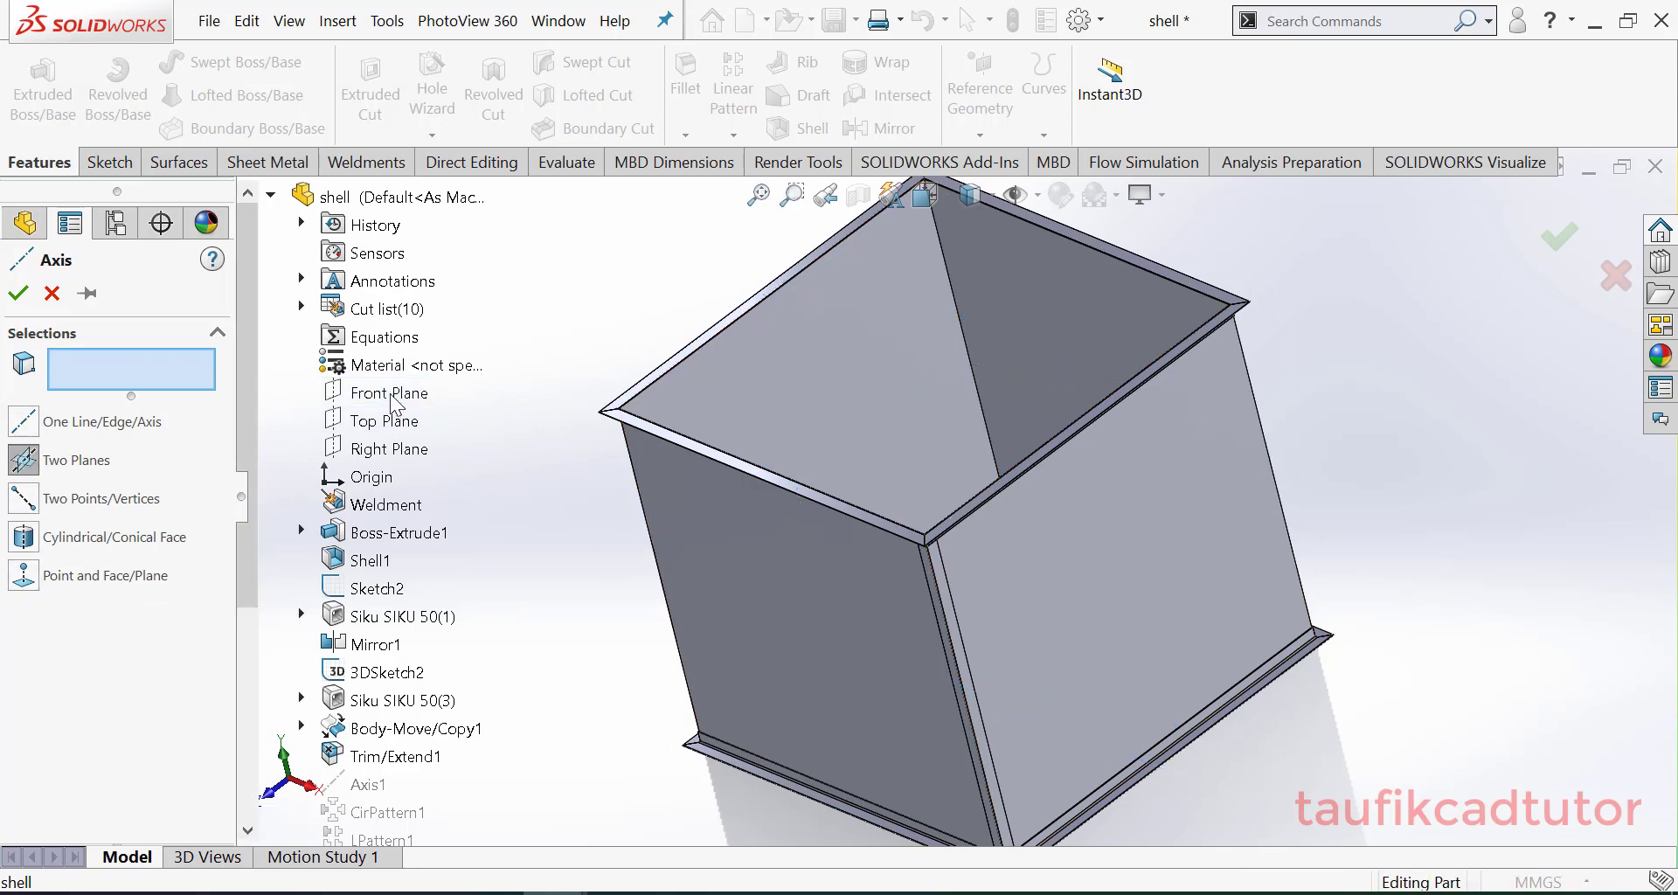
Step: Create the vertical reference axis where the Front Plane and Right Plane intersect, and restore the isometric view
click(393, 400)
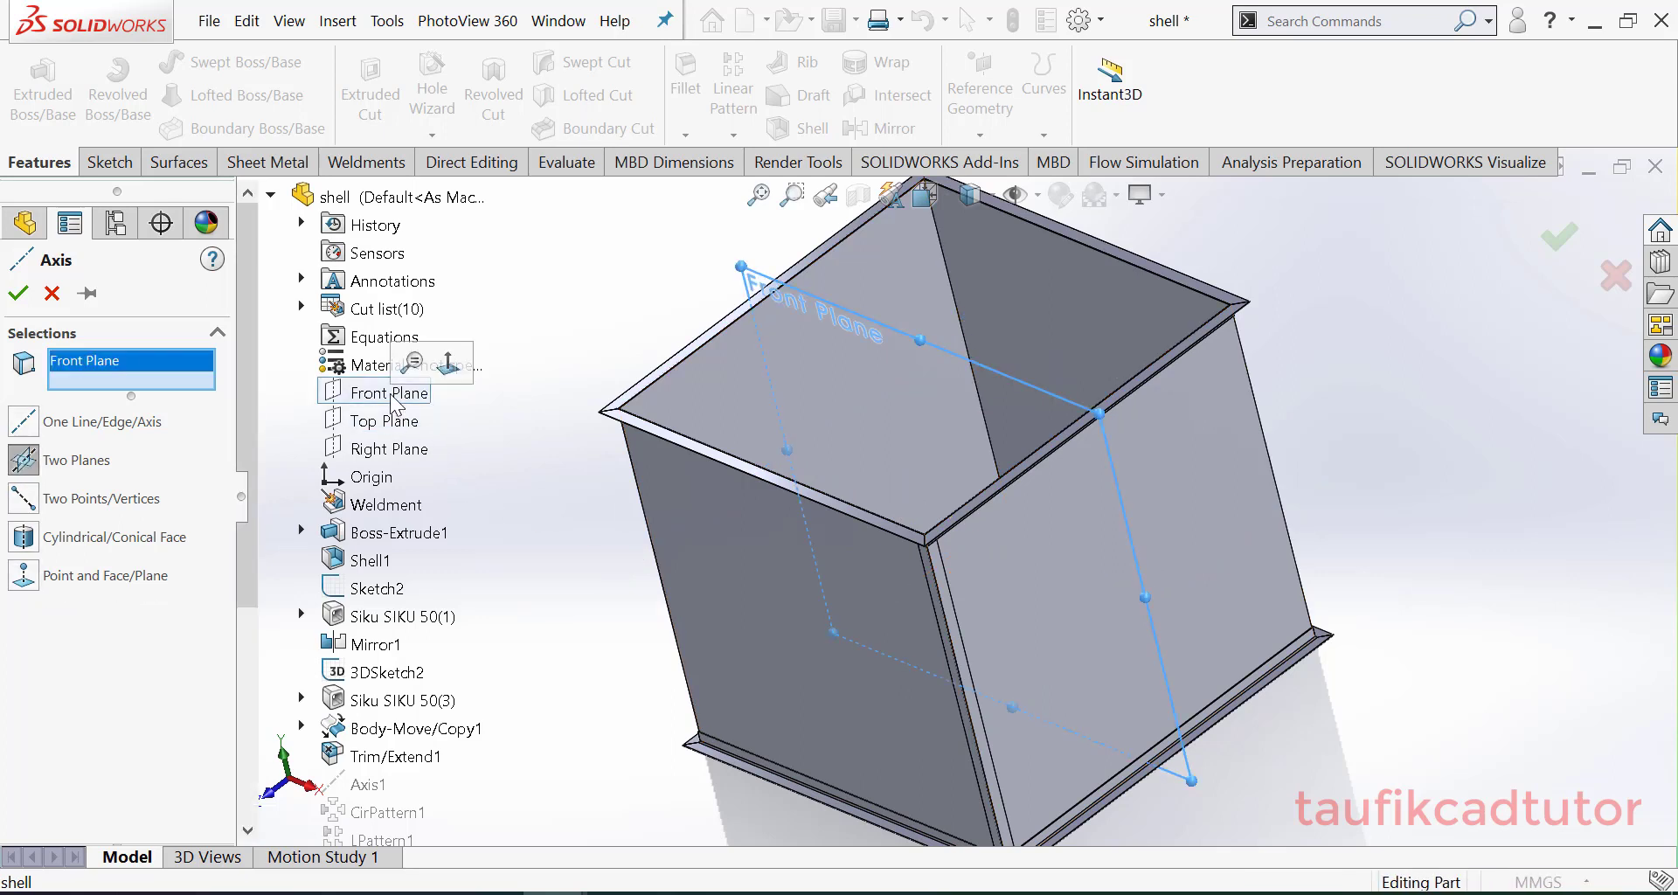
click(391, 449)
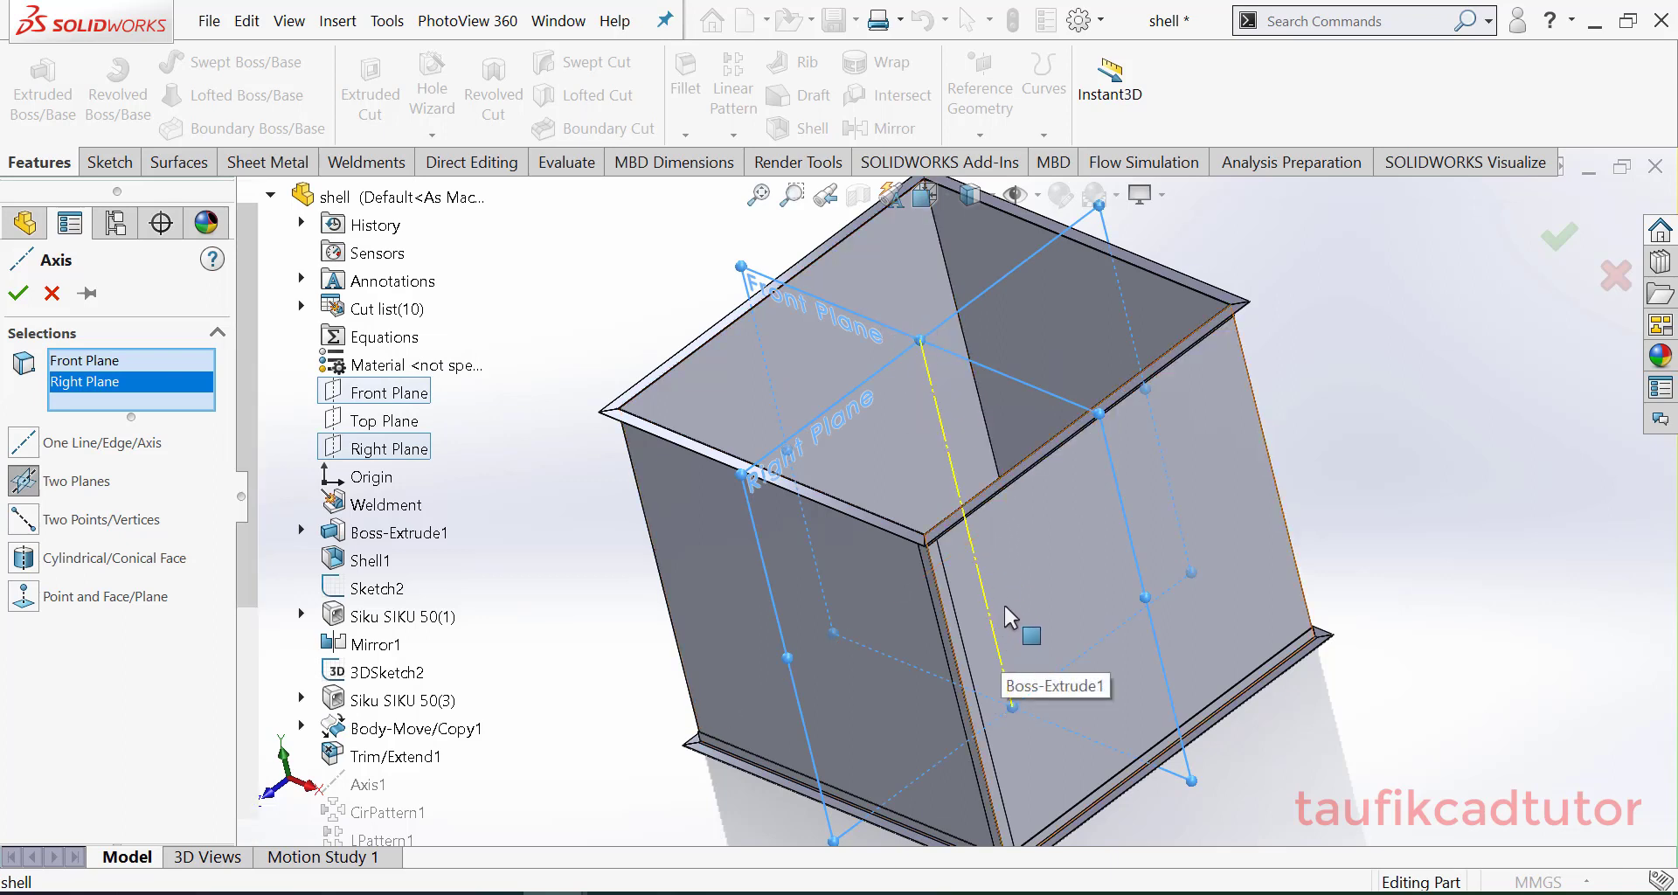
middle_drag(990, 579, 1060, 546)
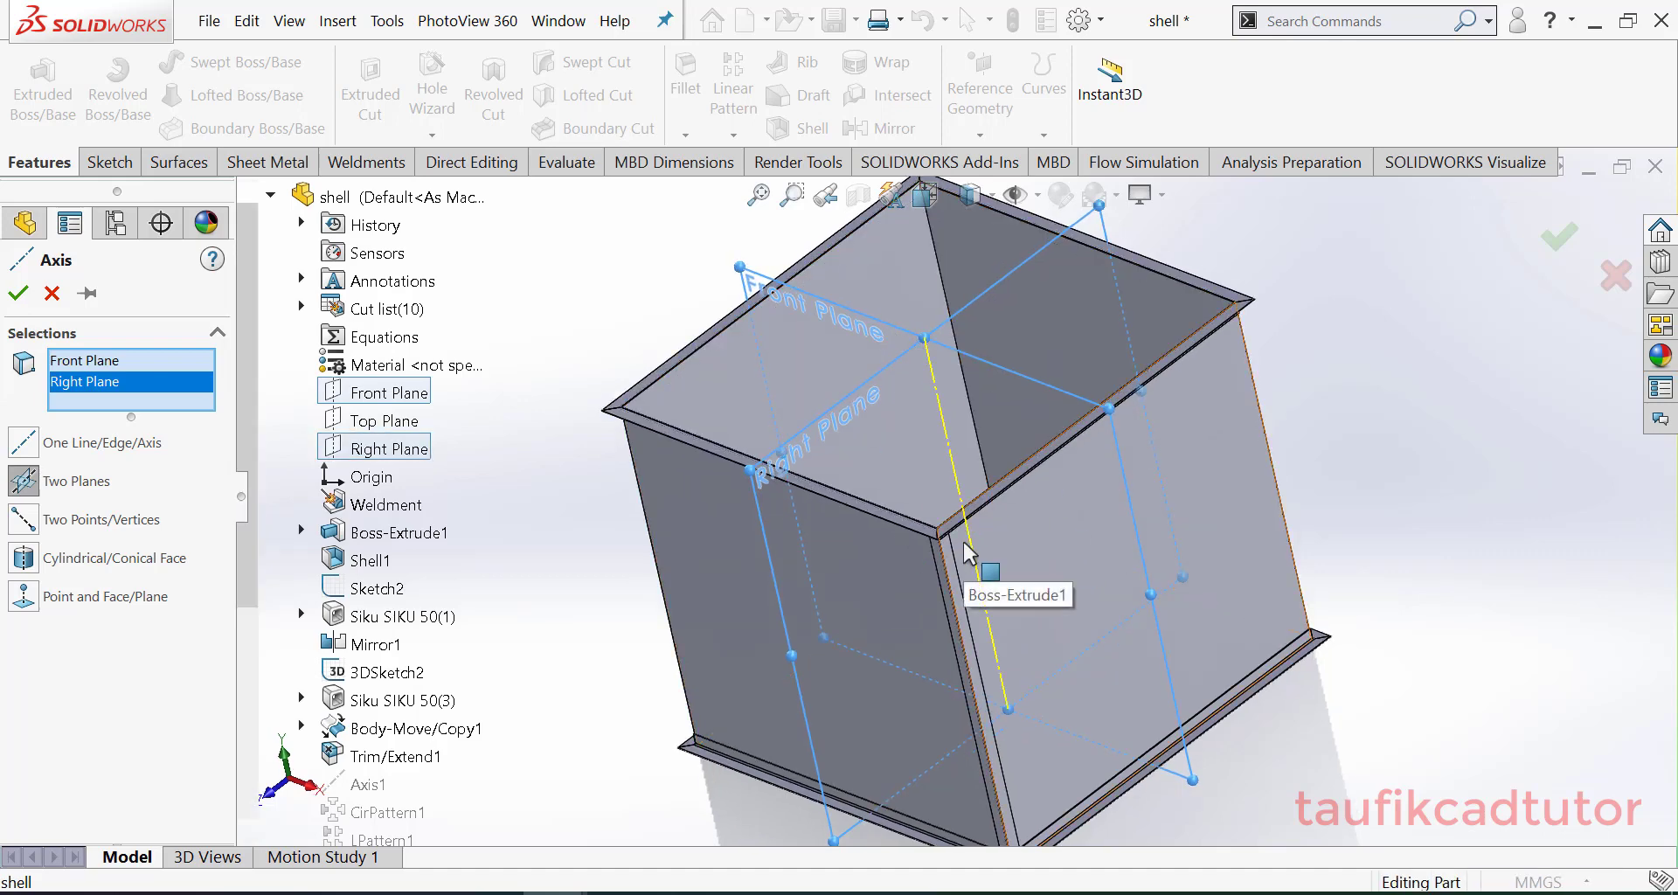
click(17, 293)
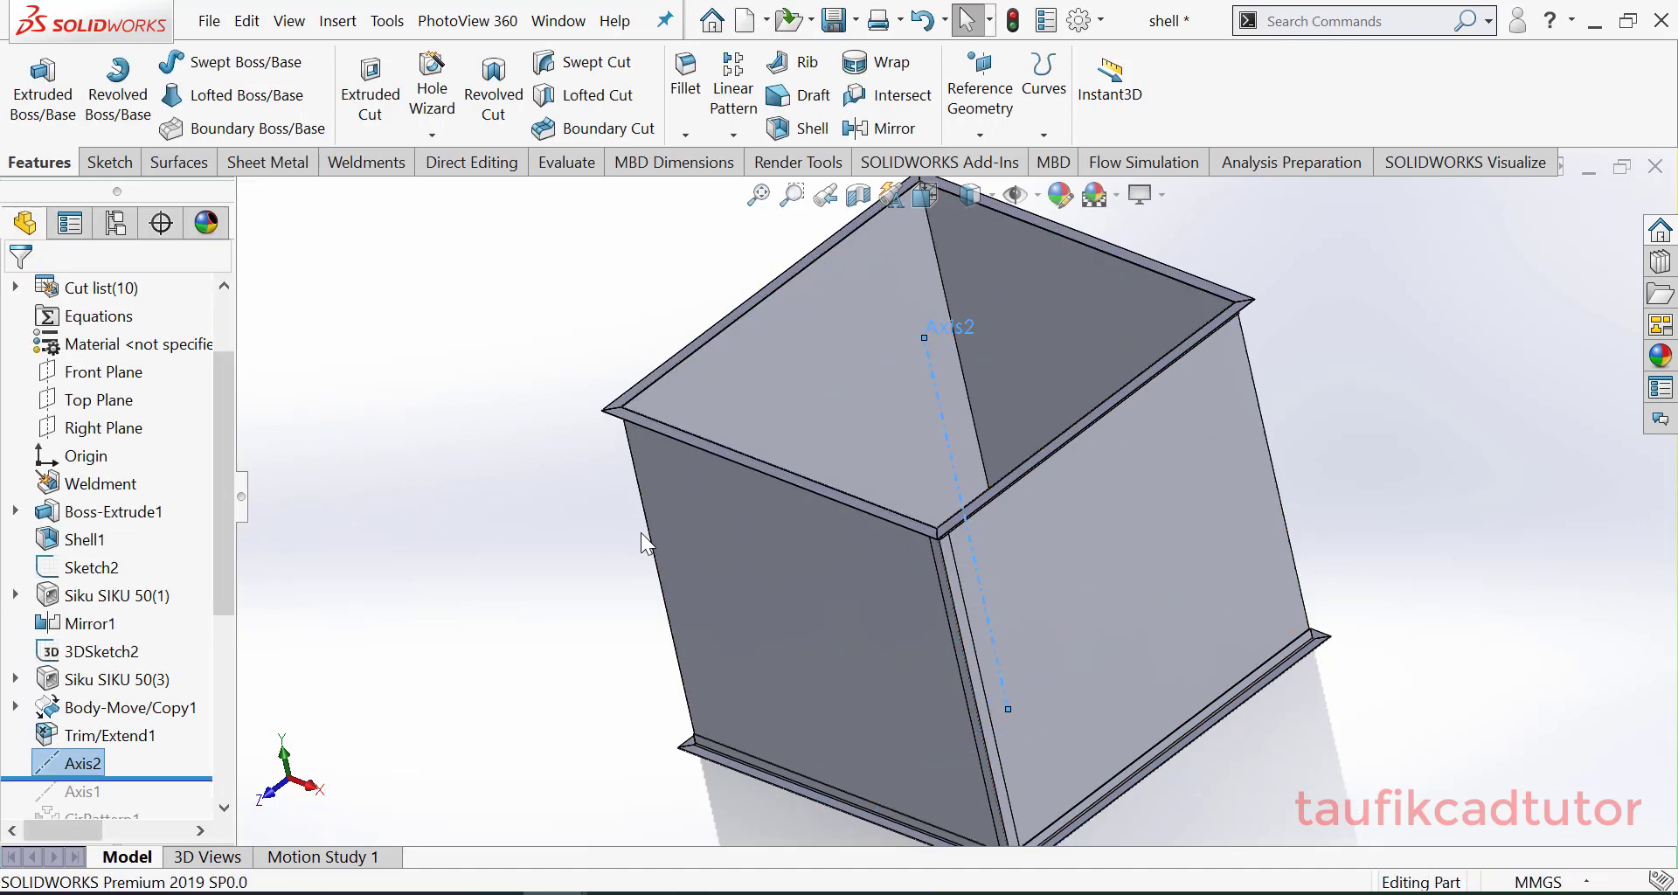
scroll(642, 532, up, 2)
click(1308, 460)
middle_drag(1210, 456, 1048, 346)
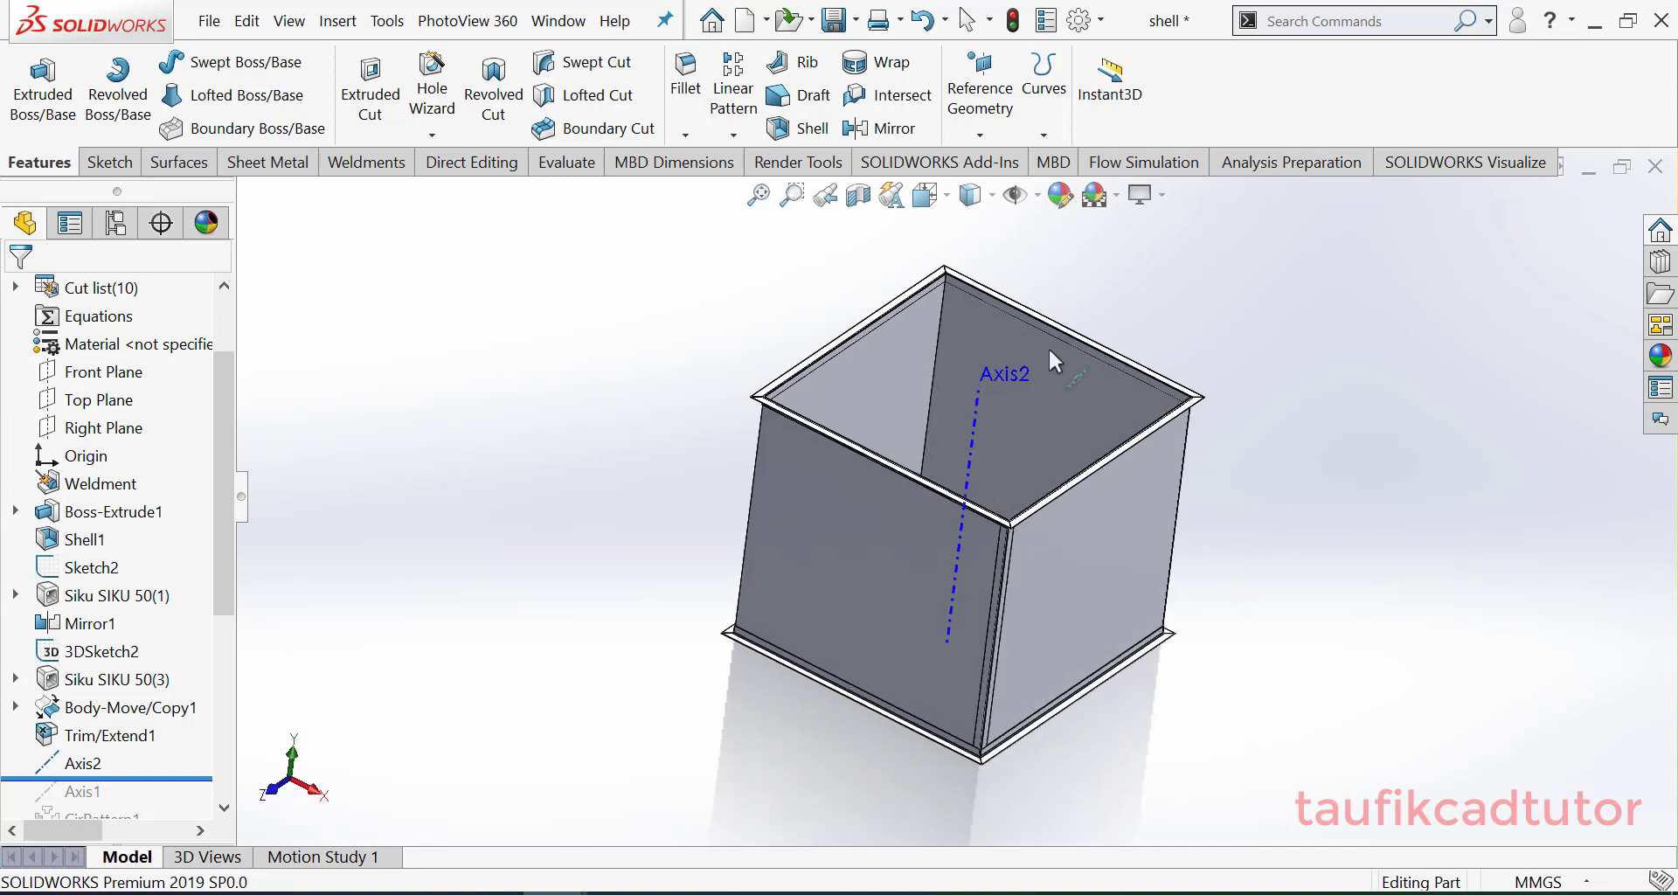
scroll(932, 427, down, 2)
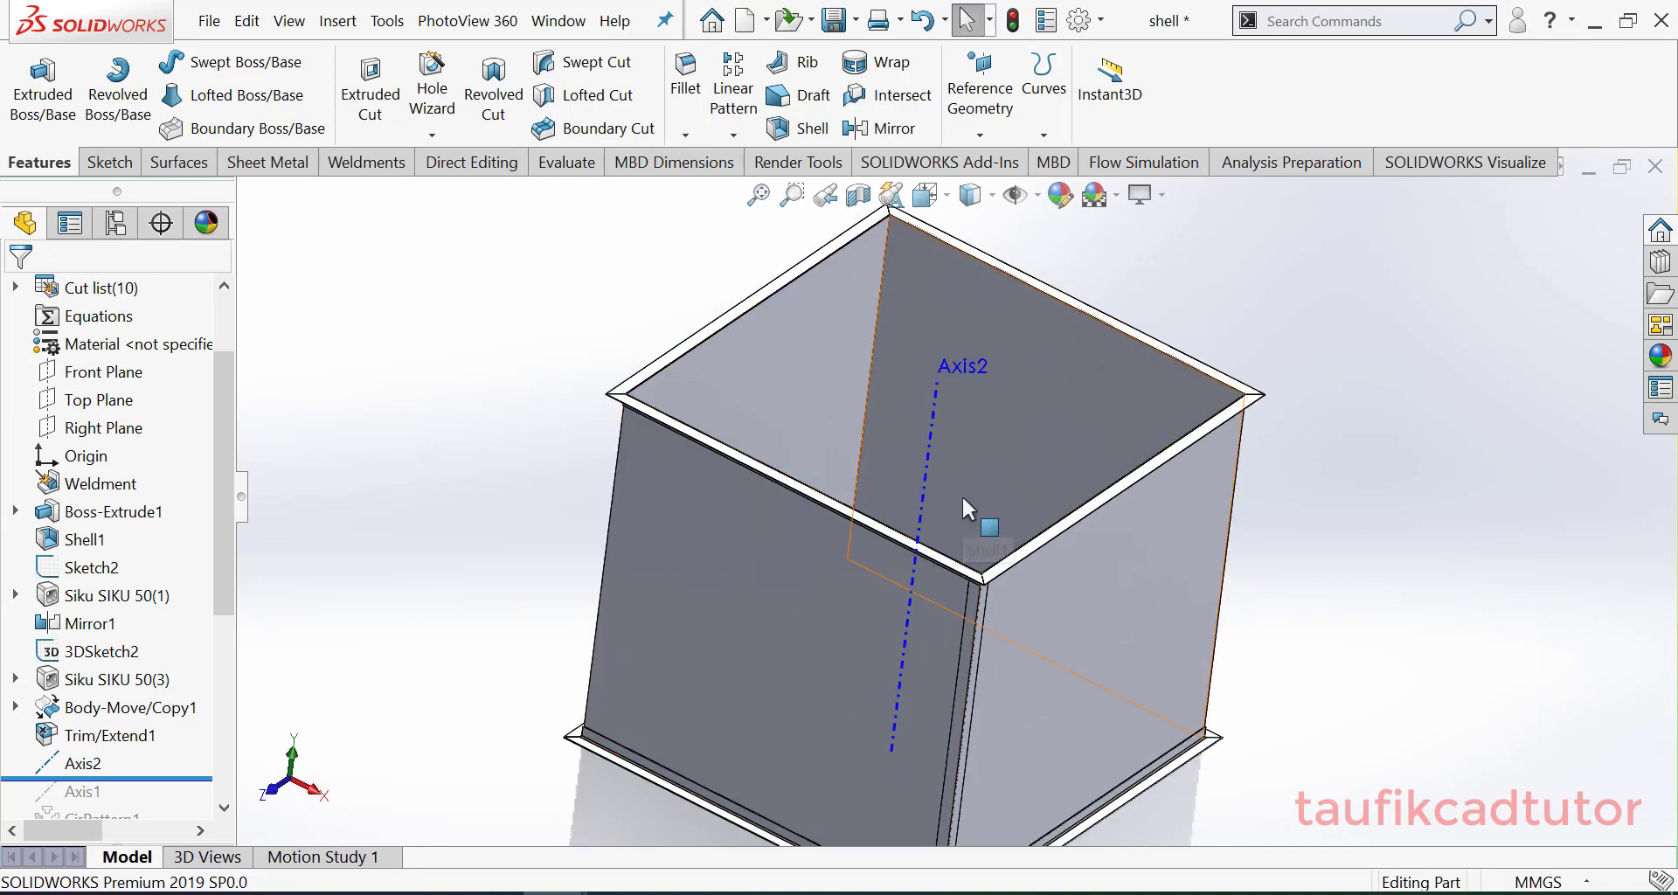
click(925, 195)
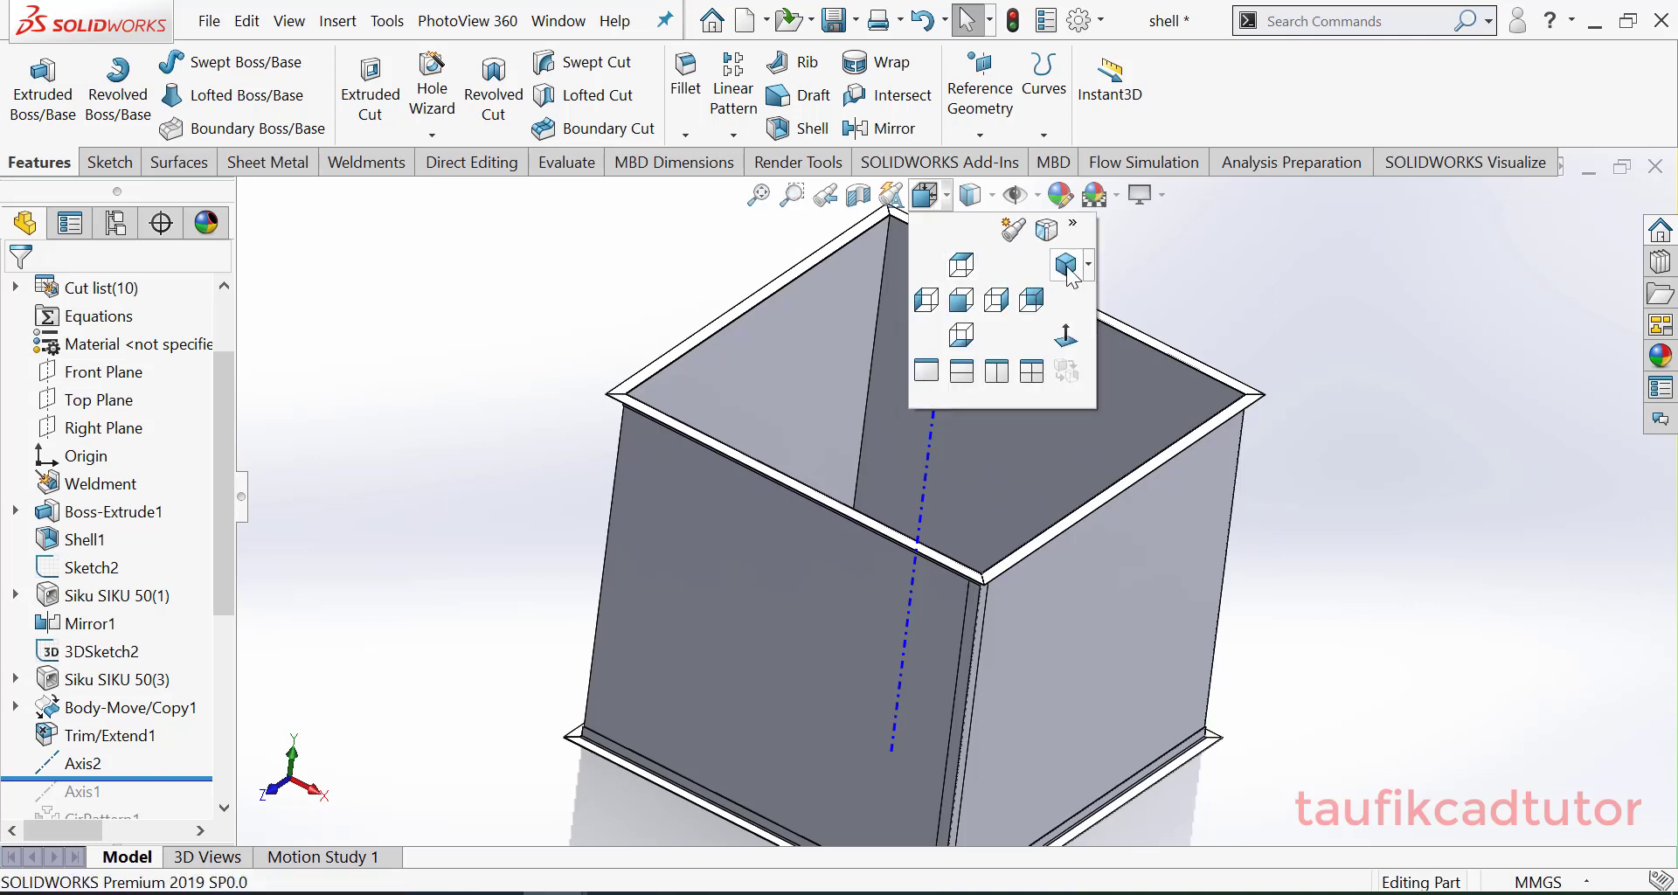
click(1066, 264)
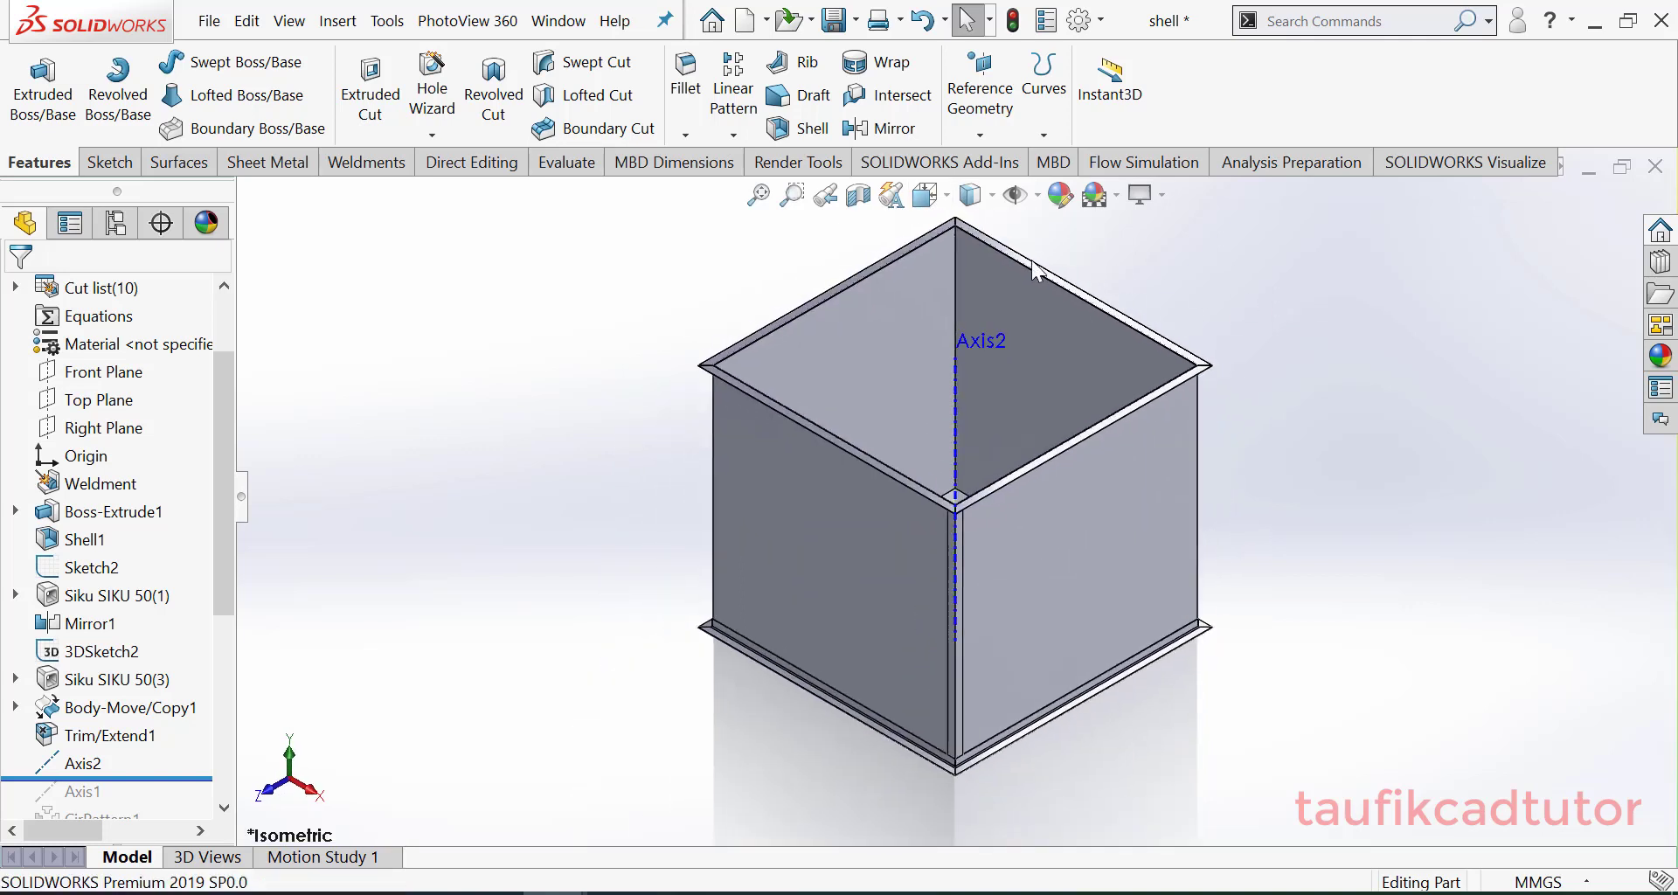
Step: Start a circular pattern using the vertical centre axis Axis2 as its direction reference
click(735, 135)
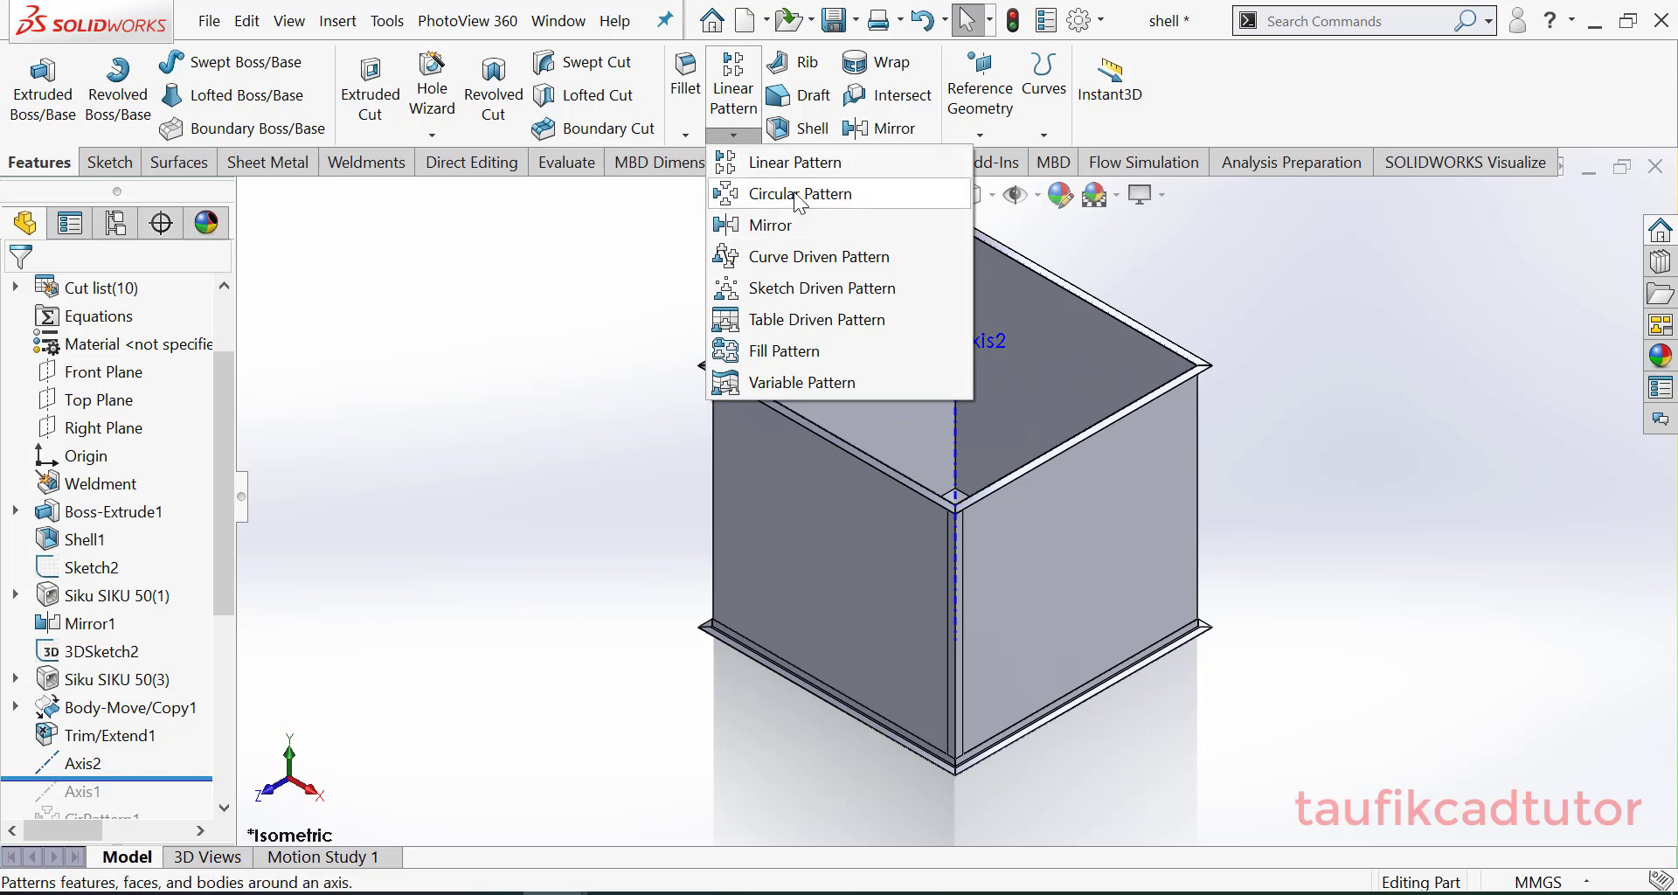
click(769, 194)
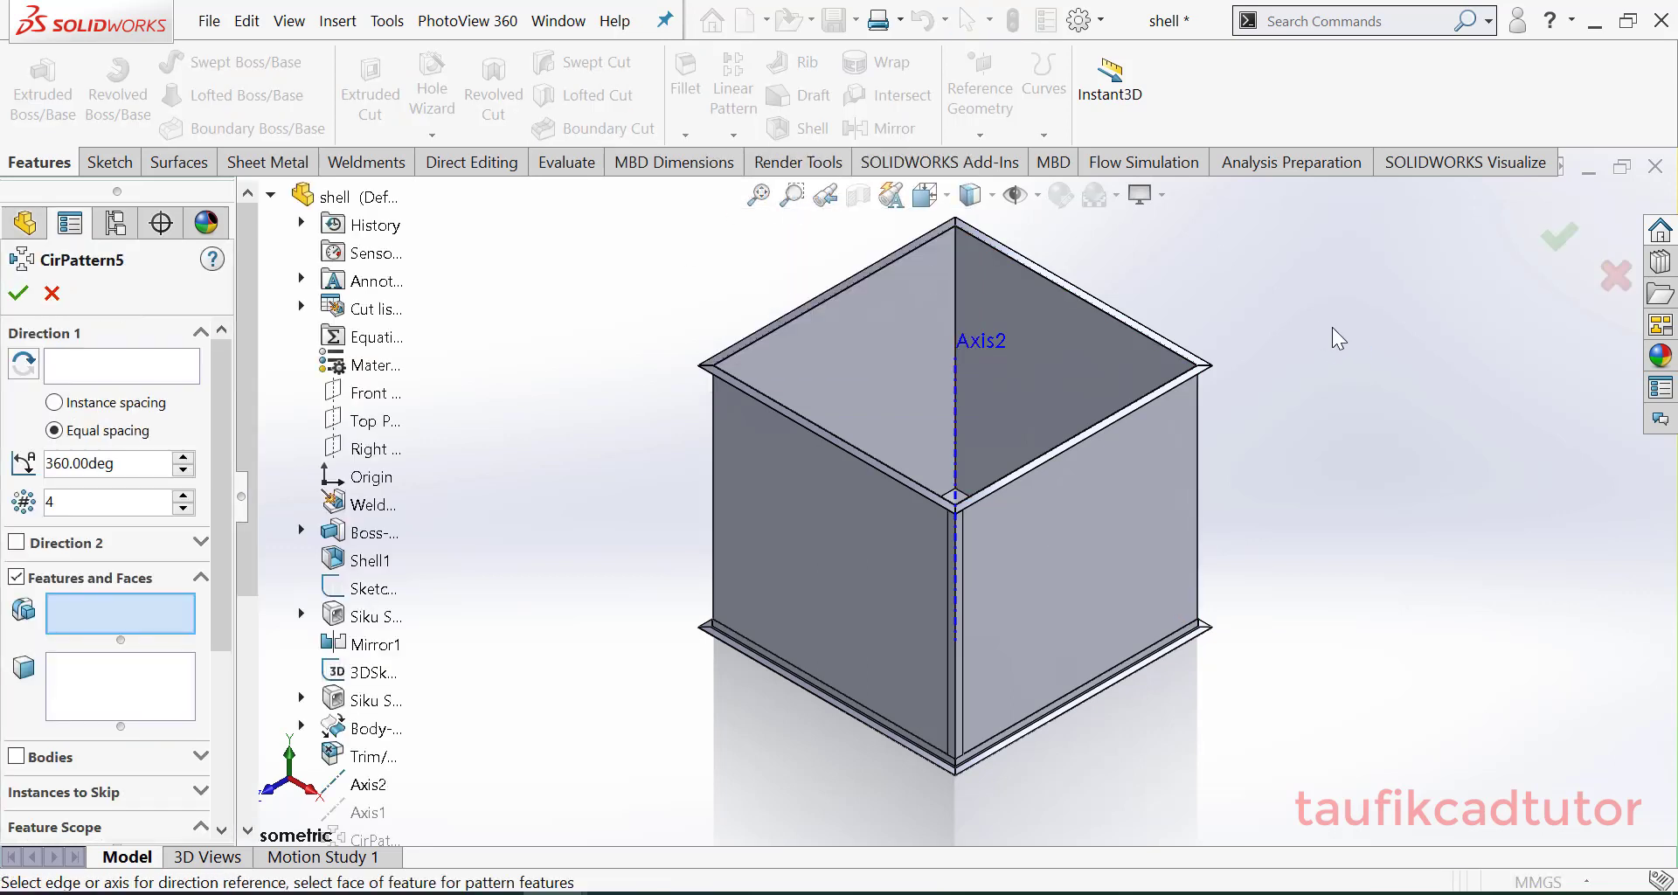
click(101, 364)
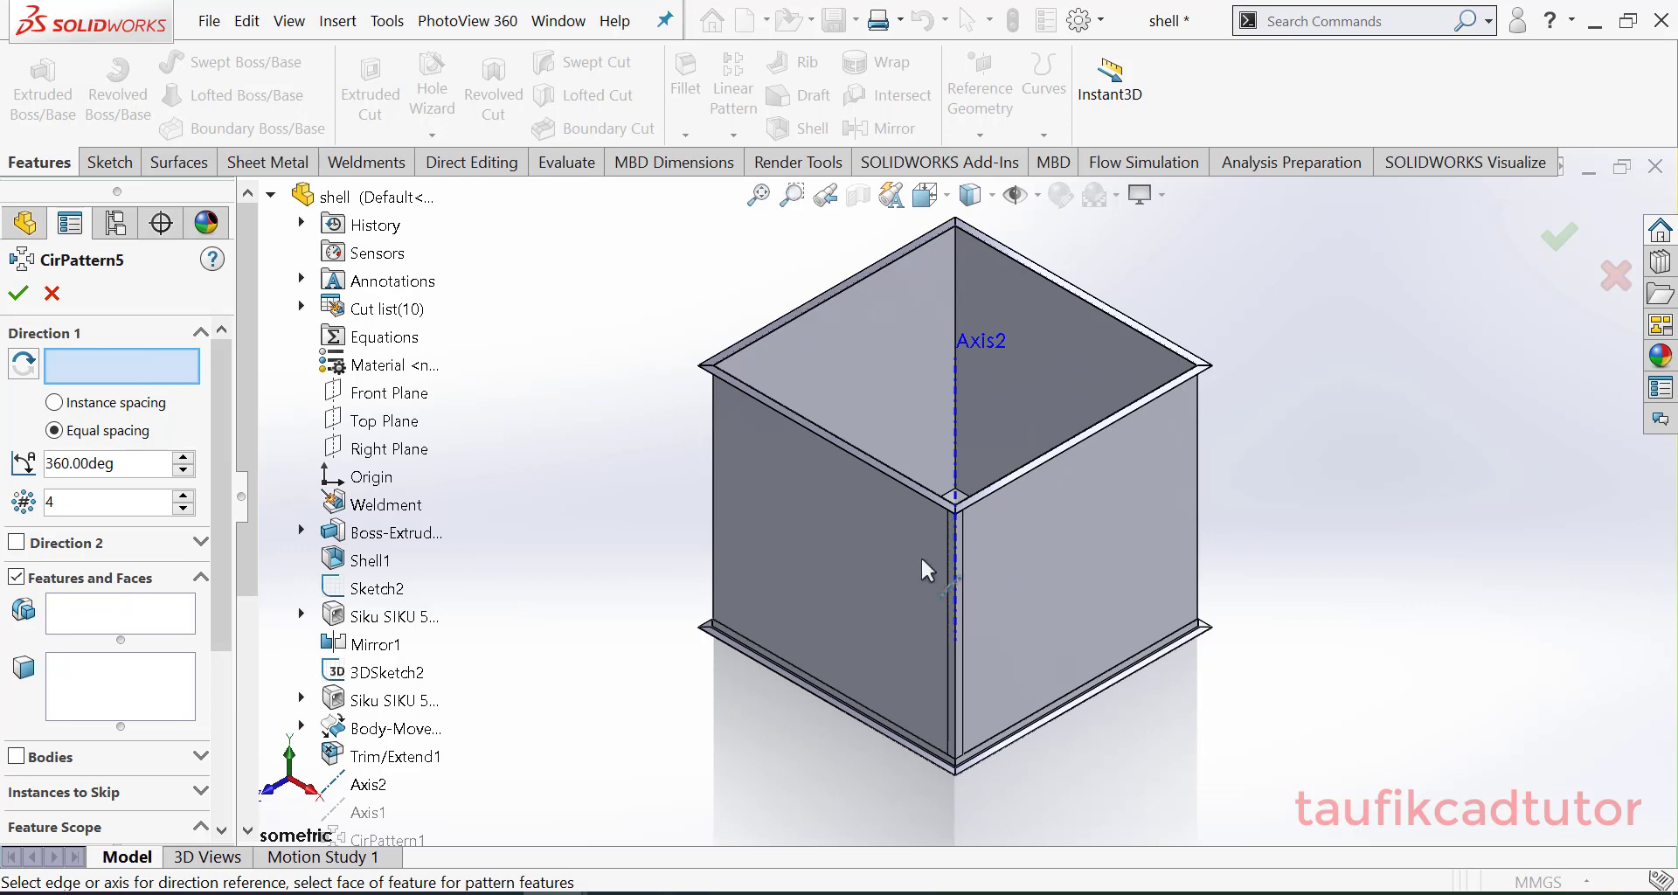
click(956, 426)
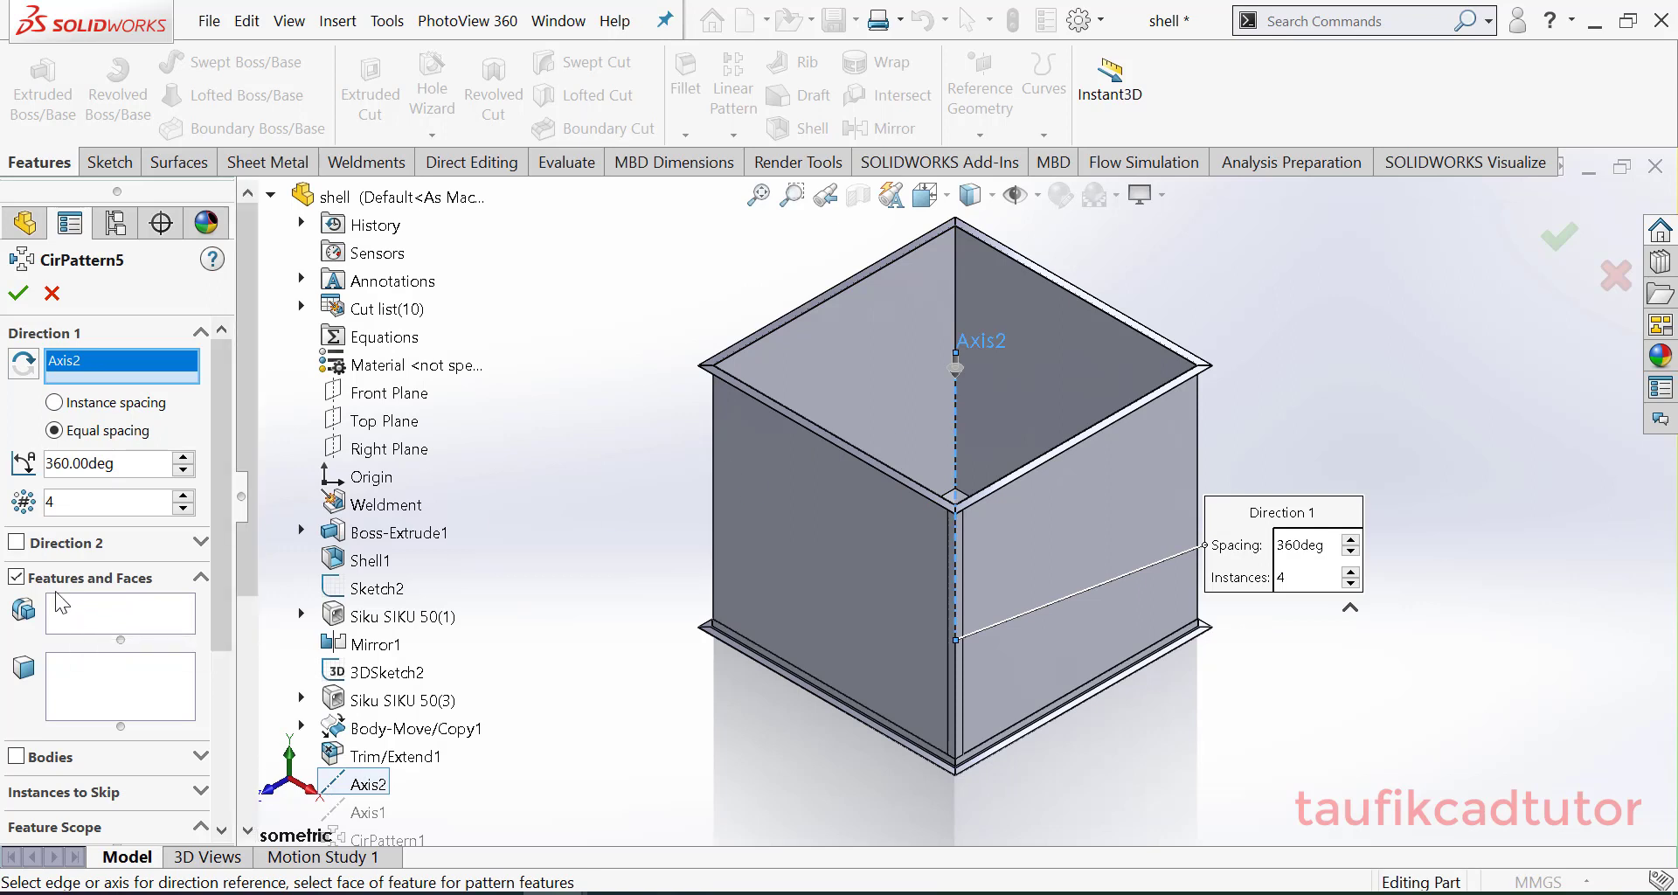
Step: Set the circular pattern to copy bodies instead of features, selecting the trimmed vertical angle profile at the box's front corner
scroll(932, 423, down, 2)
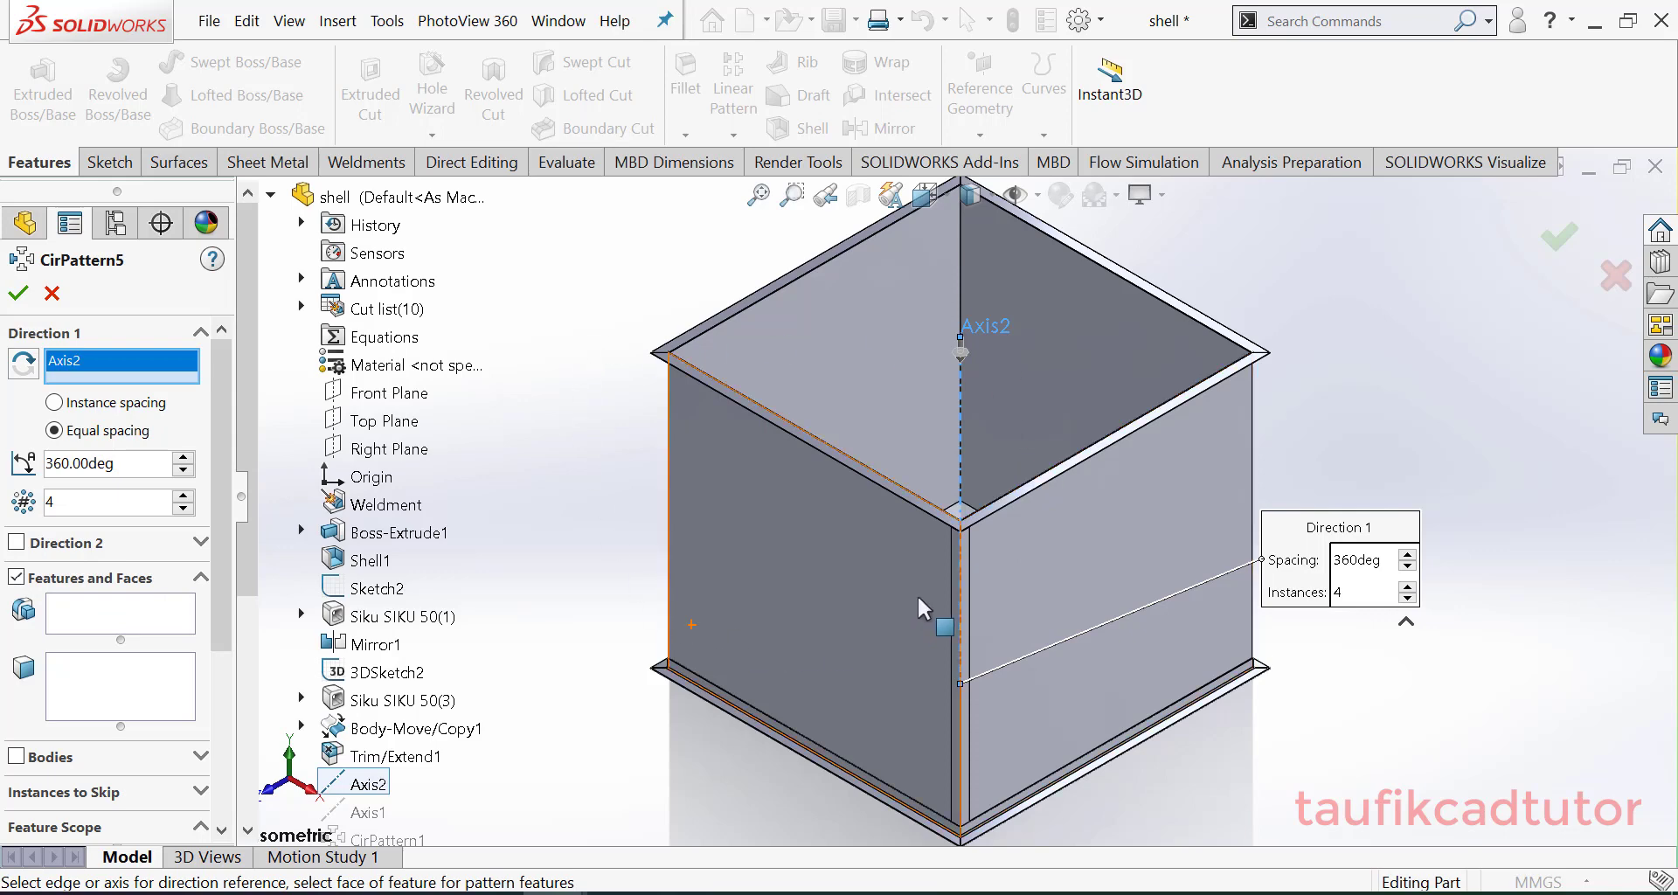
scroll(865, 552, down, 2)
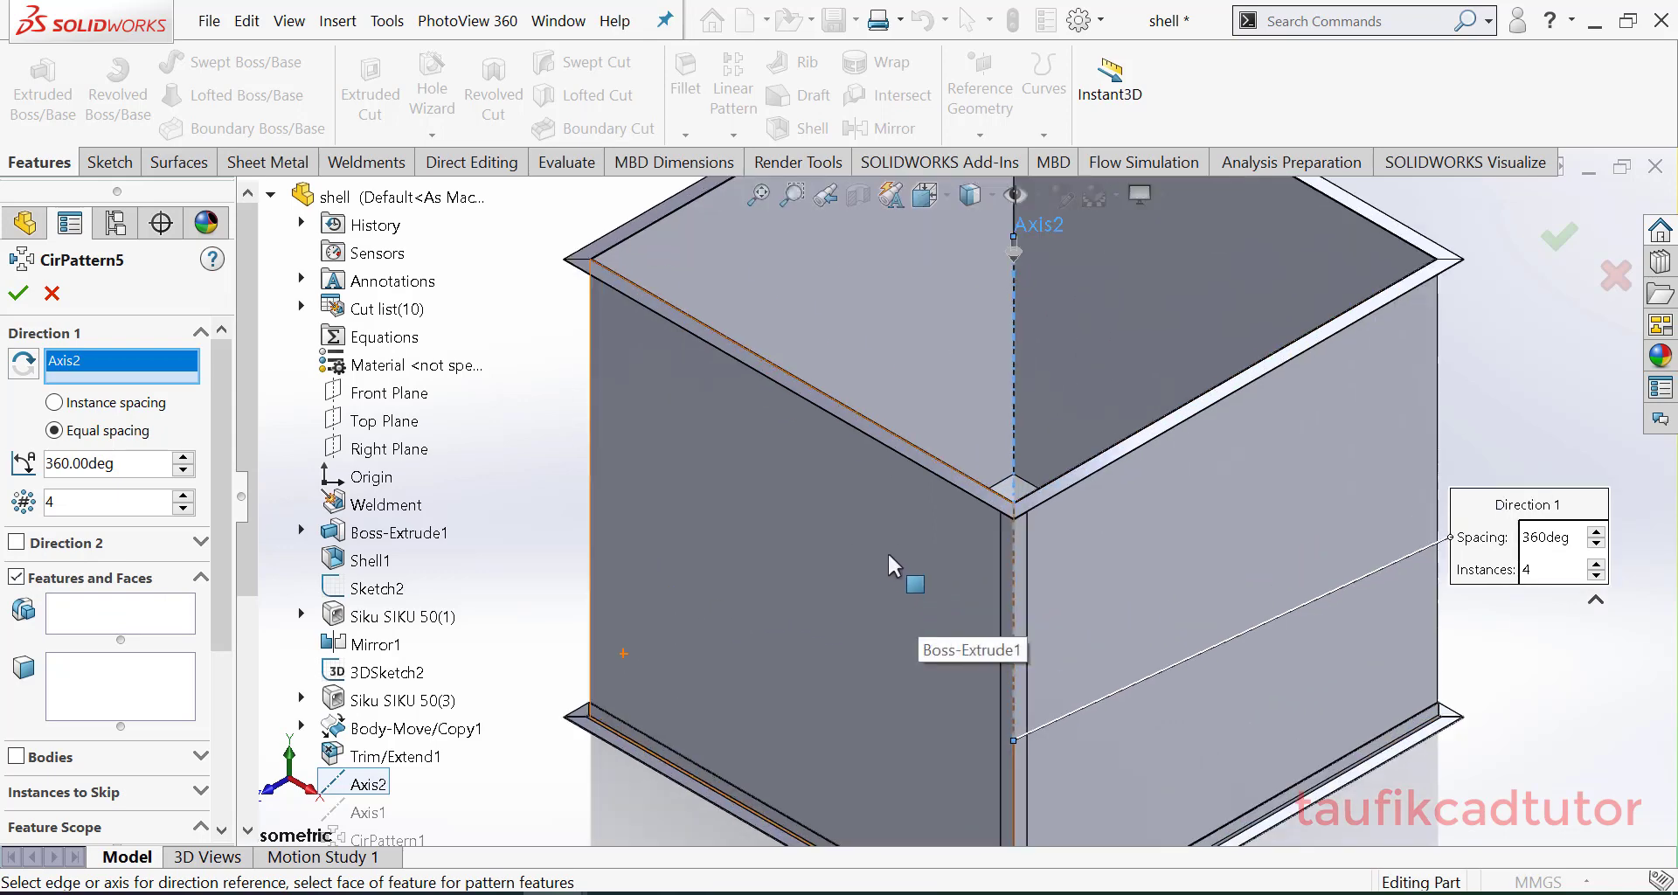
scroll(889, 551, up, 2)
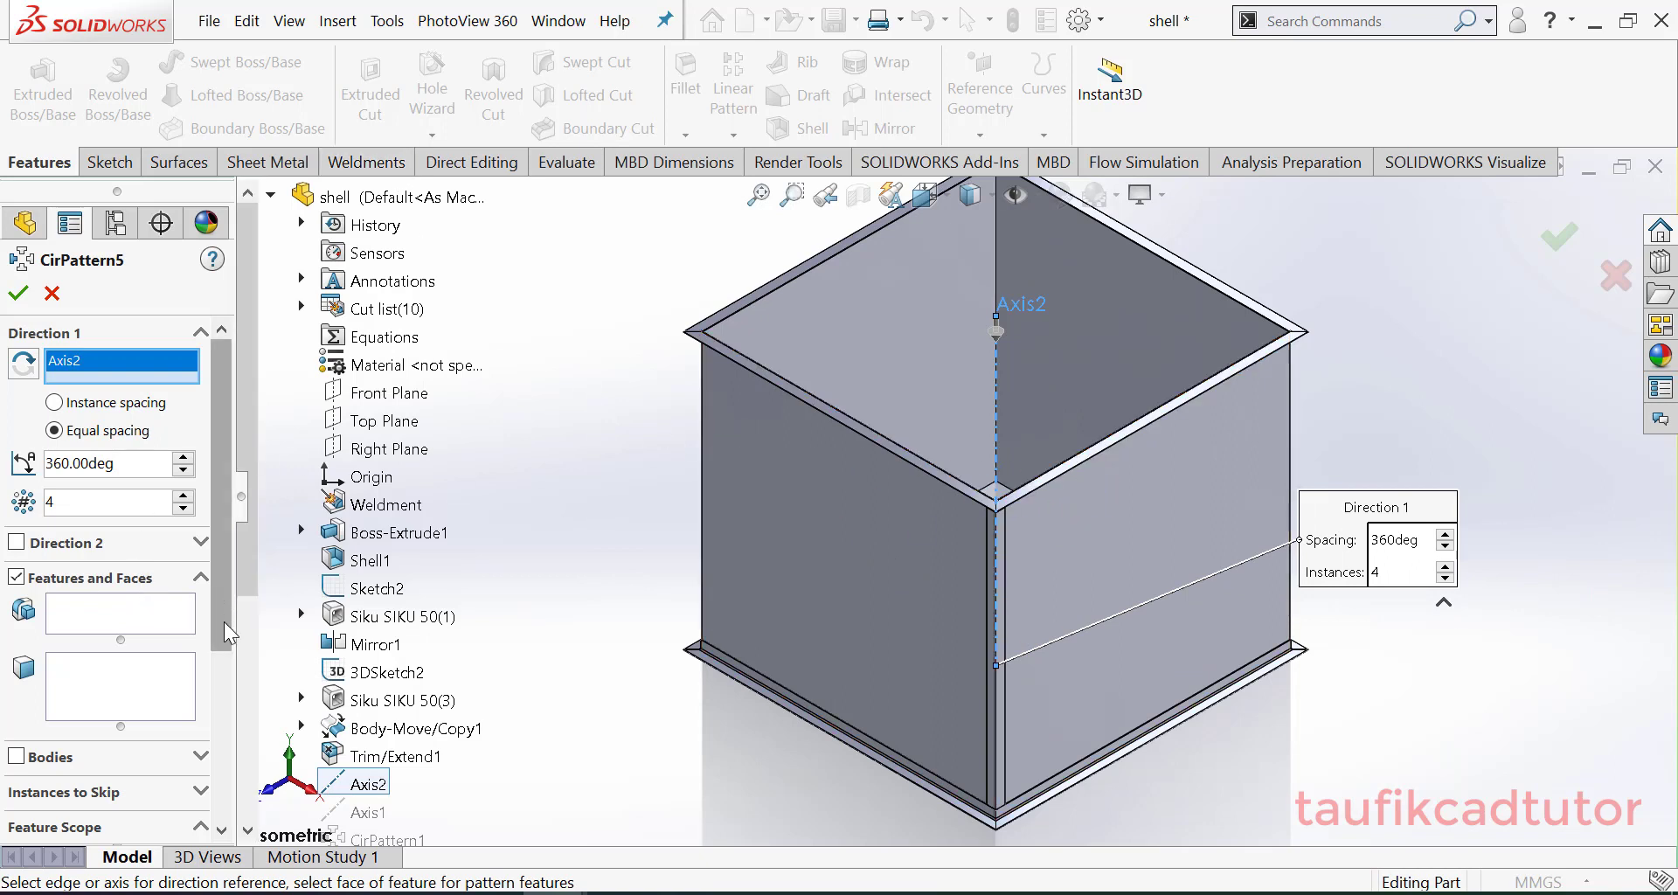
scroll(175, 630, down, 2)
click(16, 673)
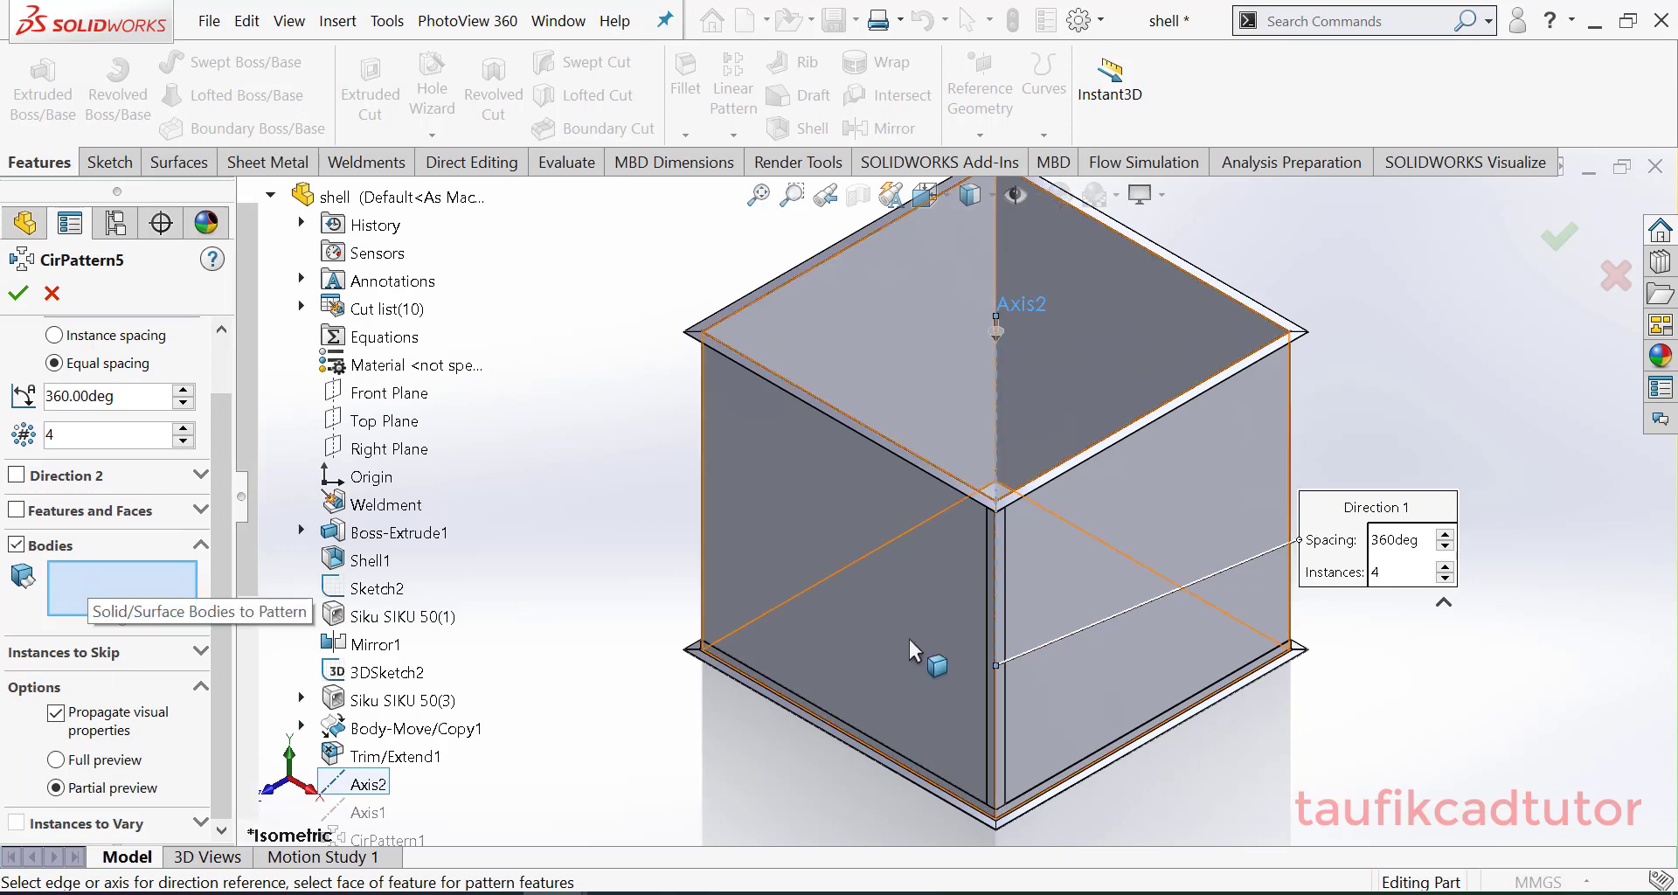
scroll(985, 750, down, 3)
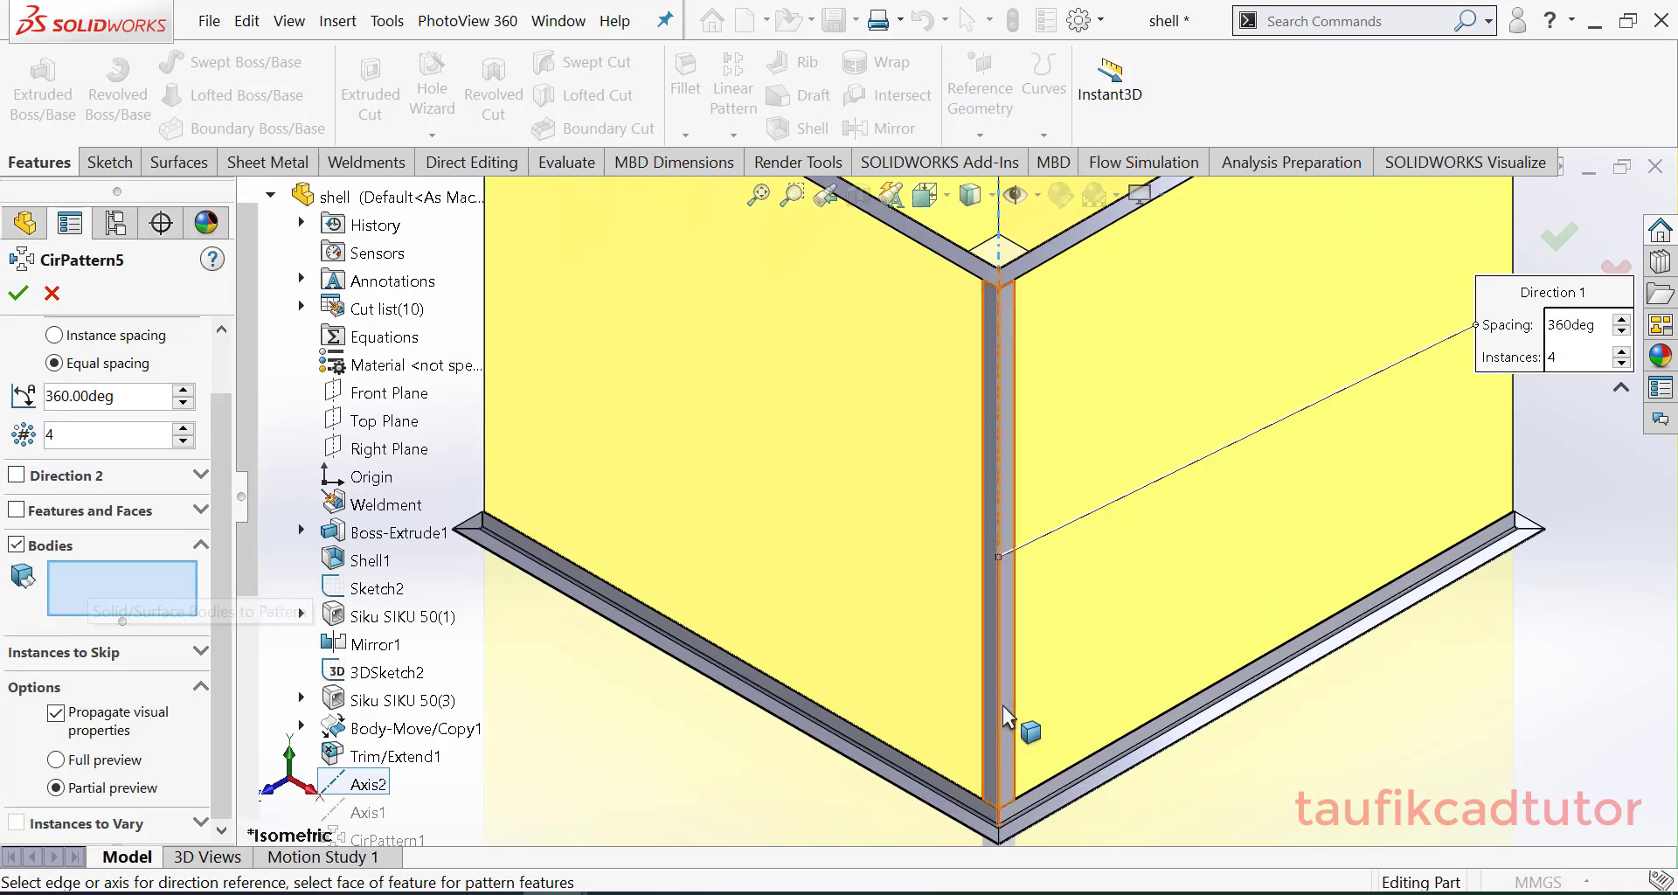
click(1004, 644)
scroll(1007, 652, up, 3)
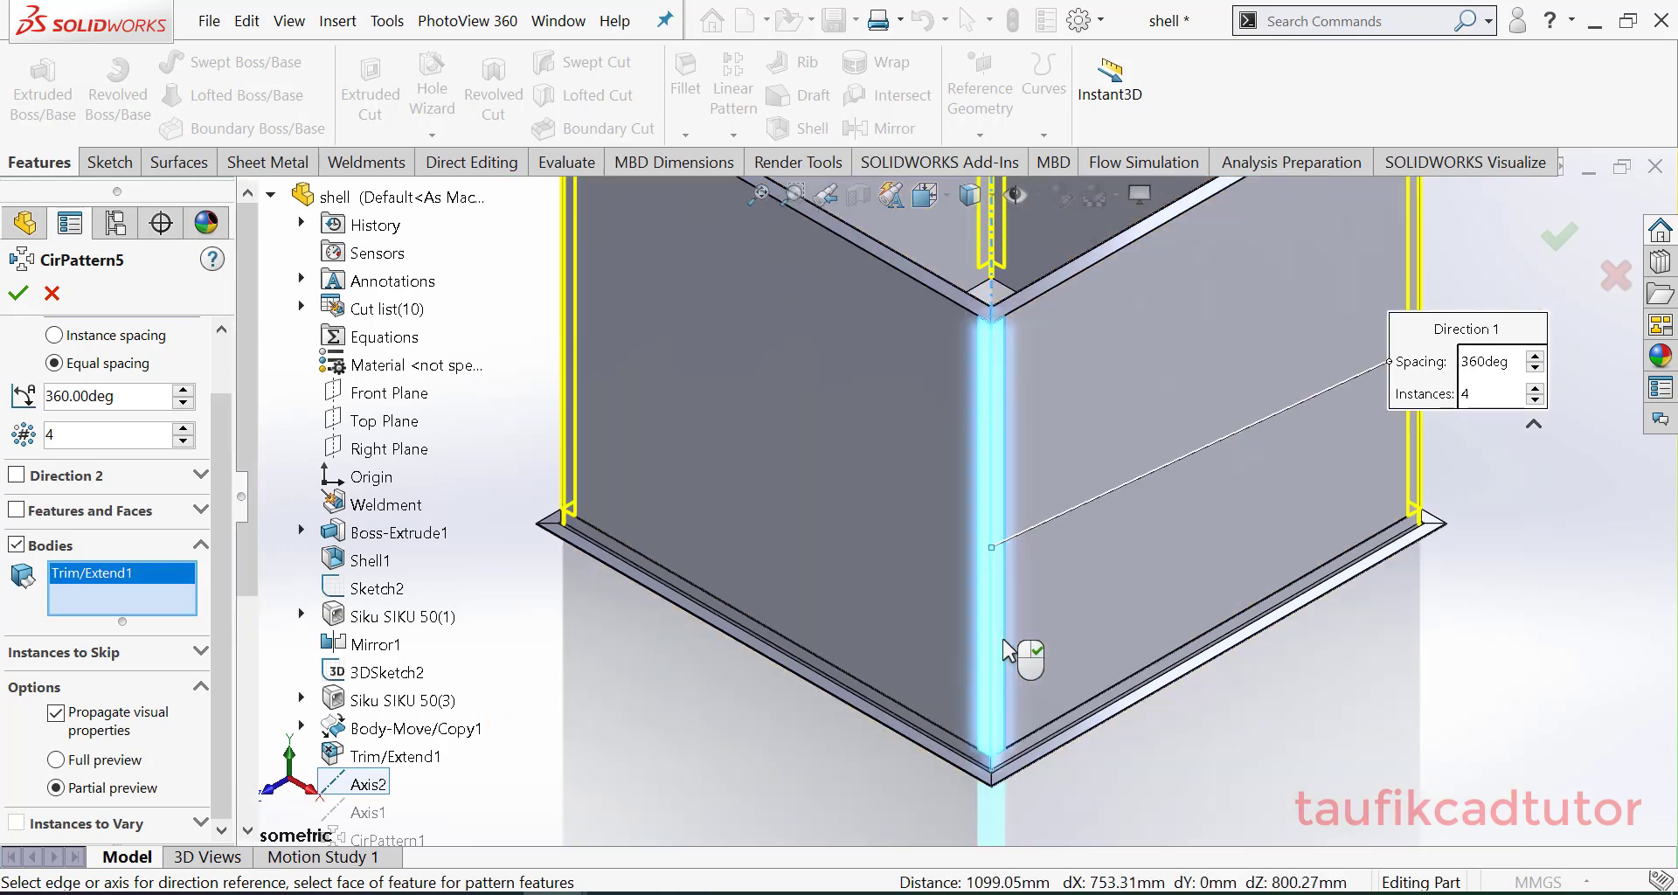
Step: Try 3 and 6 instances for the circular pattern, and look into the box from above to compare the preview
click(183, 441)
scroll(610, 554, up, 3)
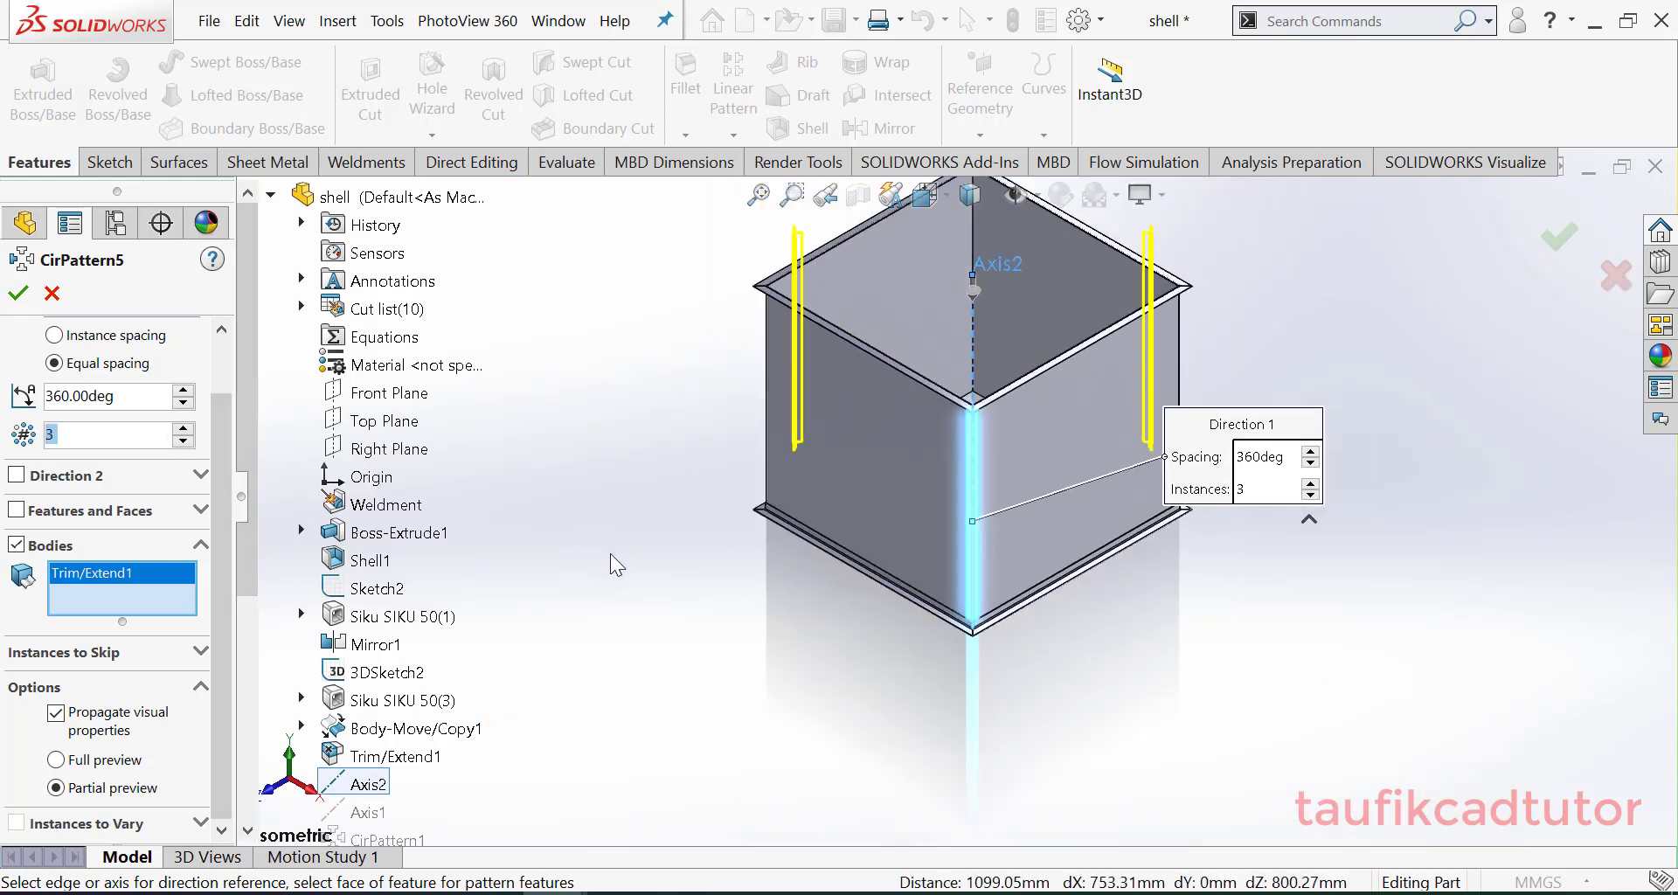
click(184, 428)
click(184, 428)
click(185, 429)
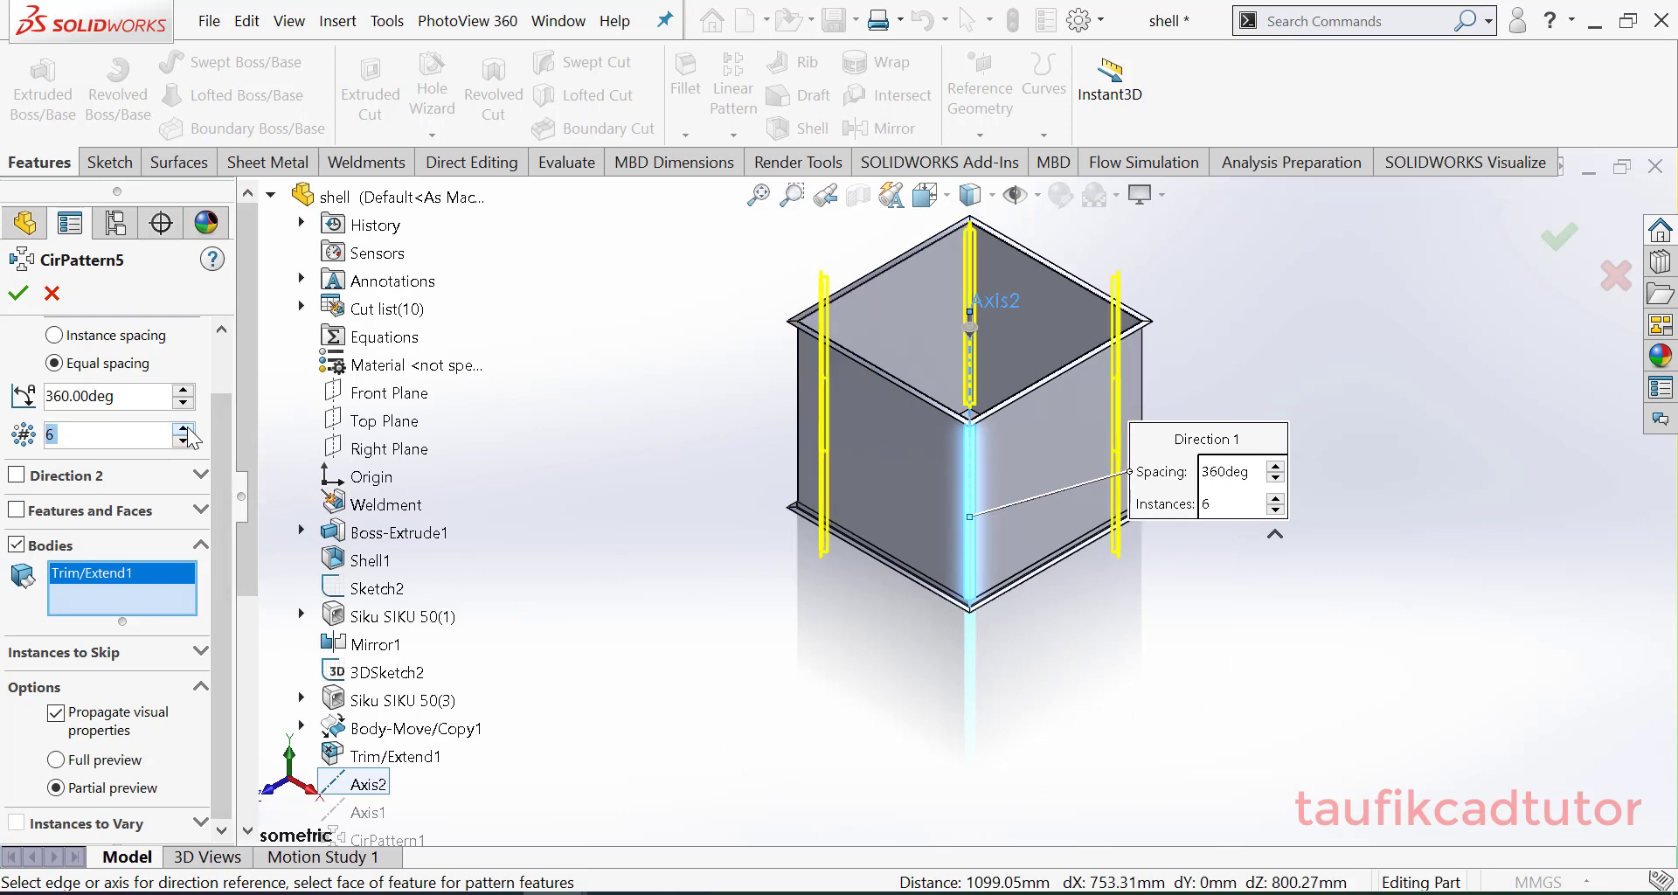
middle_drag(739, 409, 746, 702)
scroll(988, 324, down, 3)
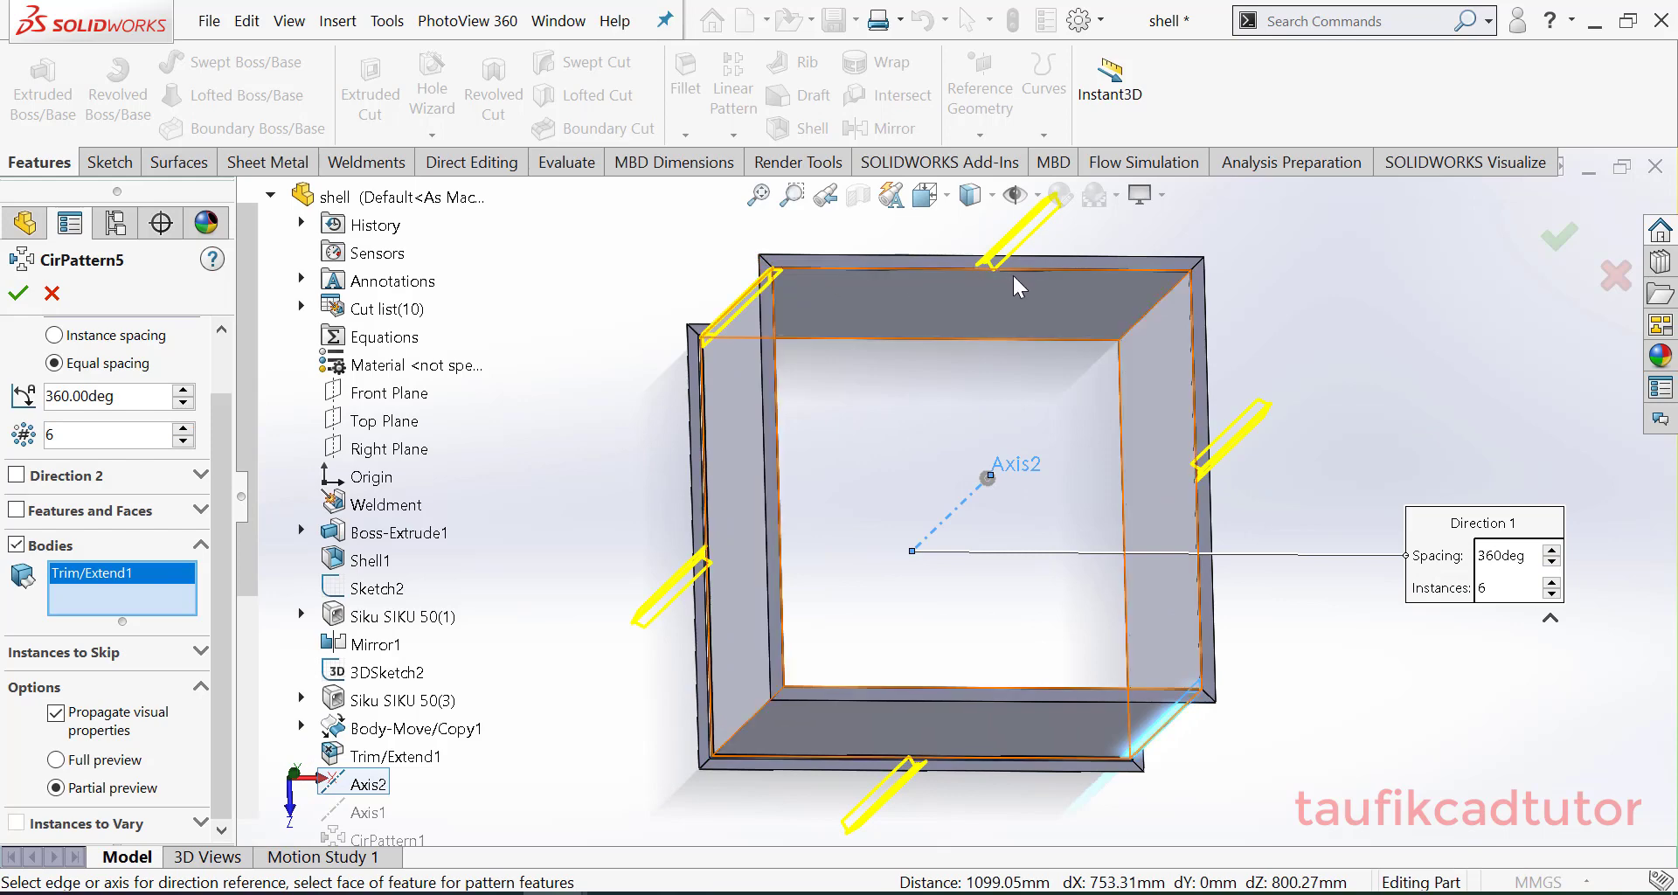
Step: Set the circular pattern to 4 instances and create it, placing an angle profile at every vertical corner
click(183, 441)
click(183, 442)
middle_drag(621, 523, 791, 450)
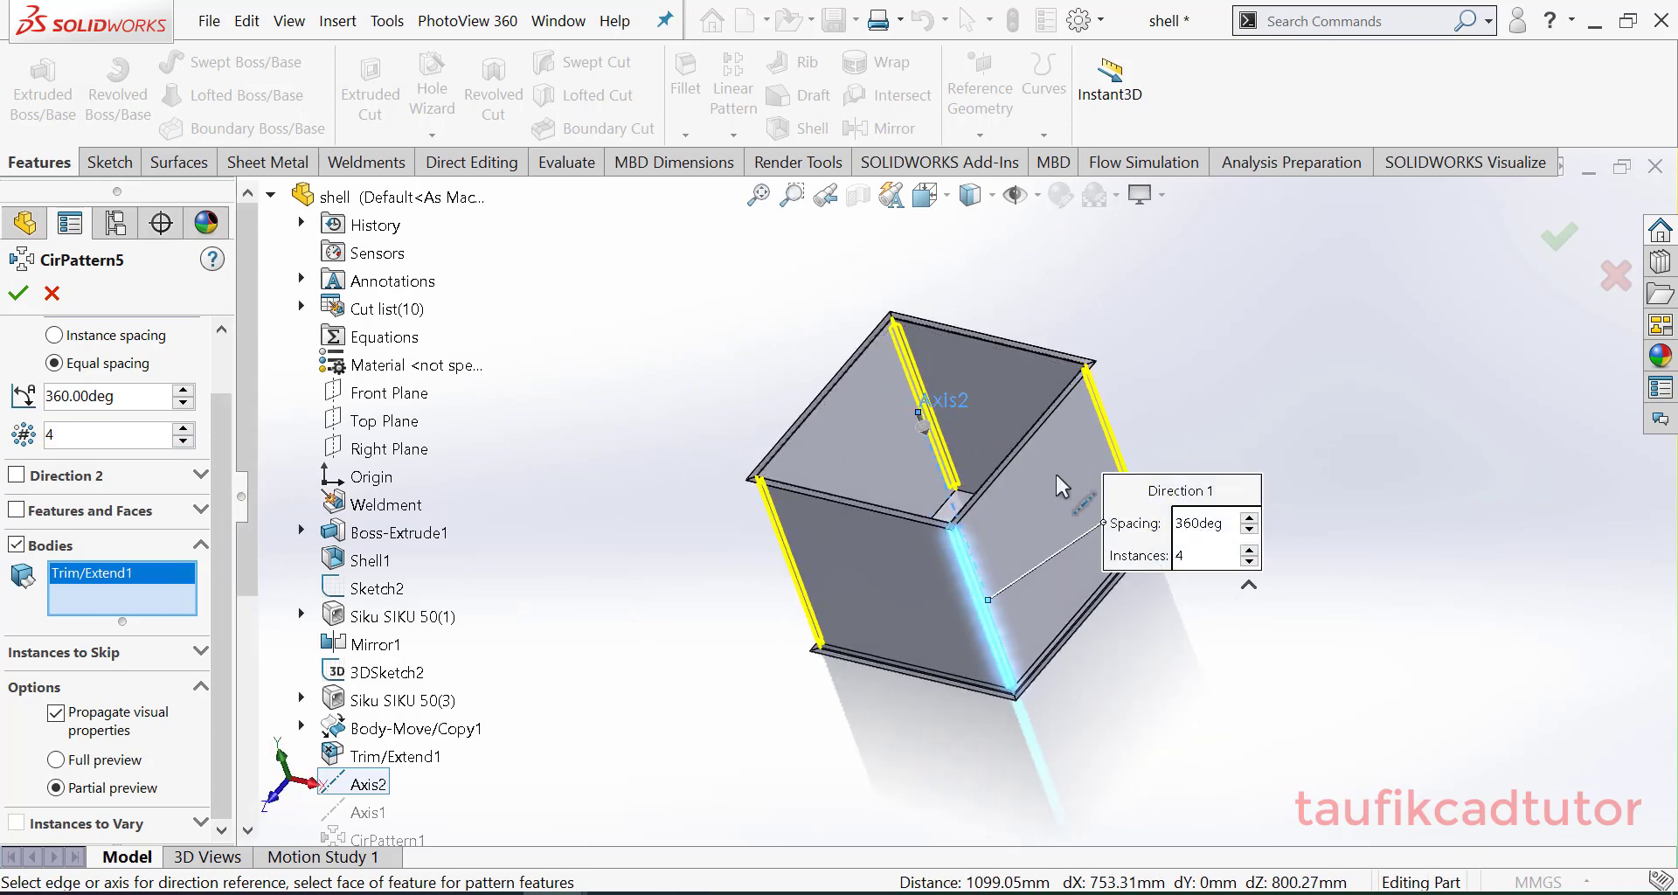
scroll(1056, 477, down, 3)
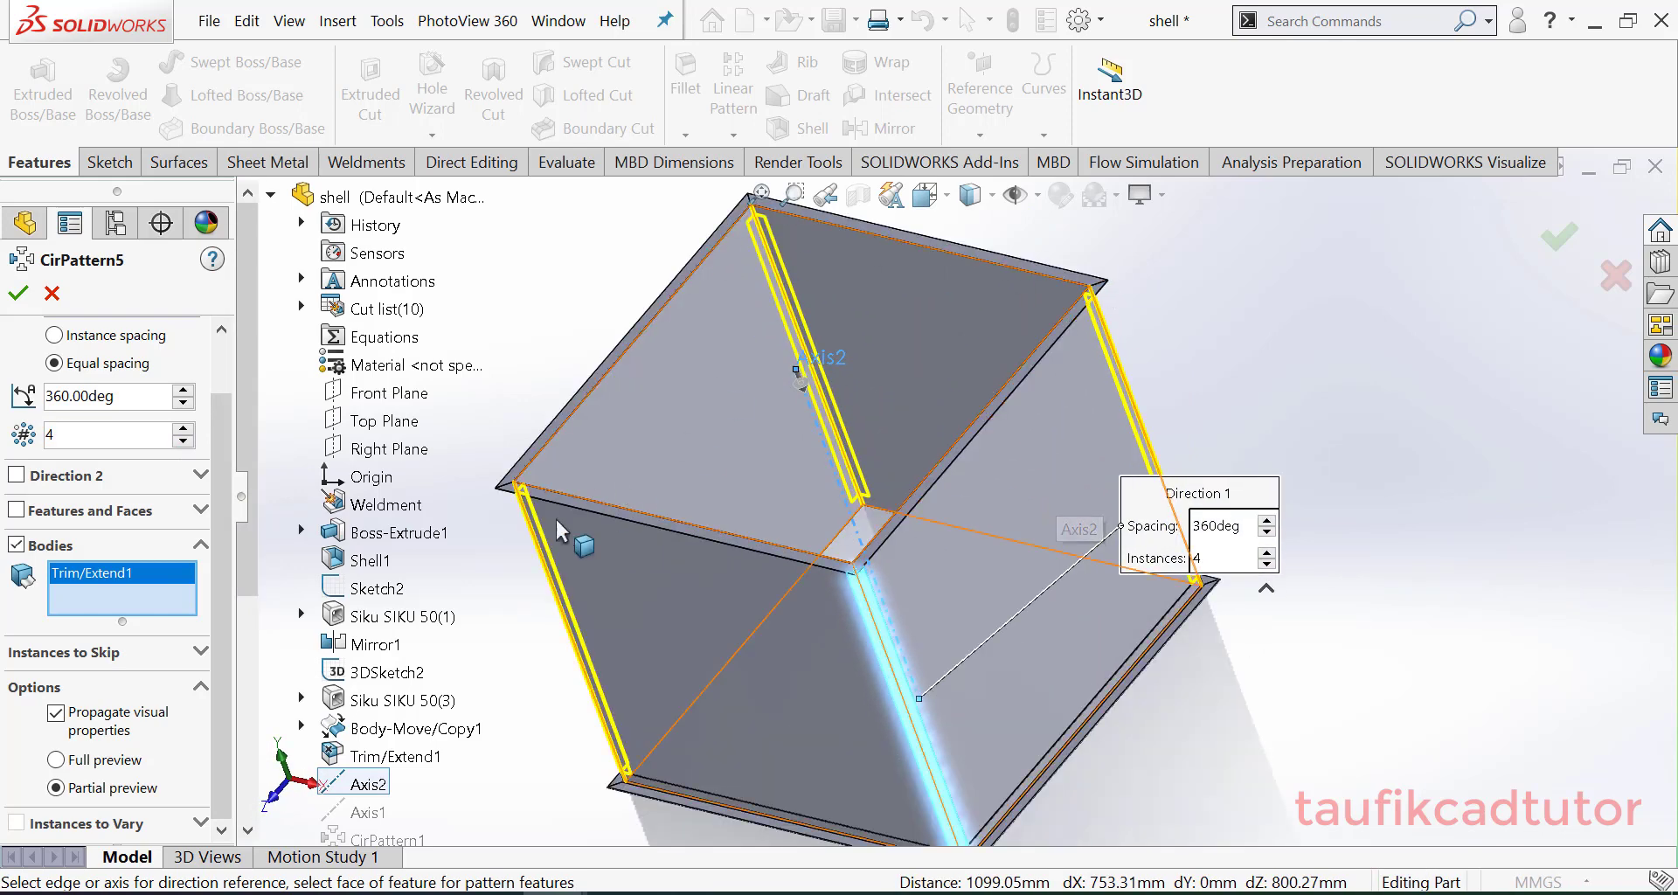
scroll(1014, 488, up, 1)
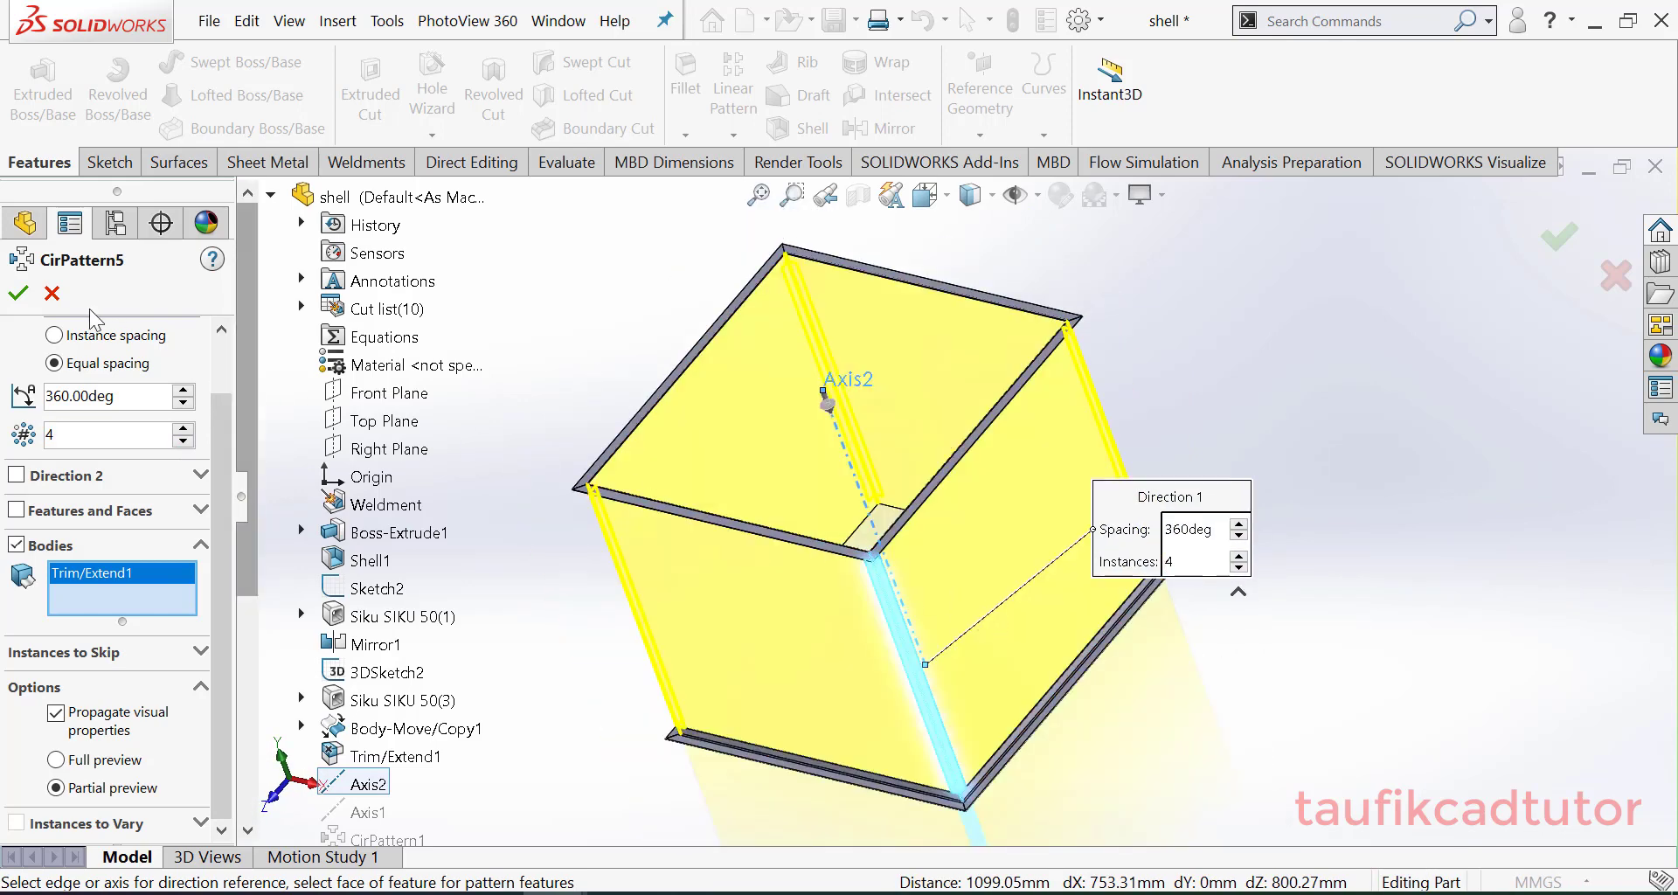
click(19, 295)
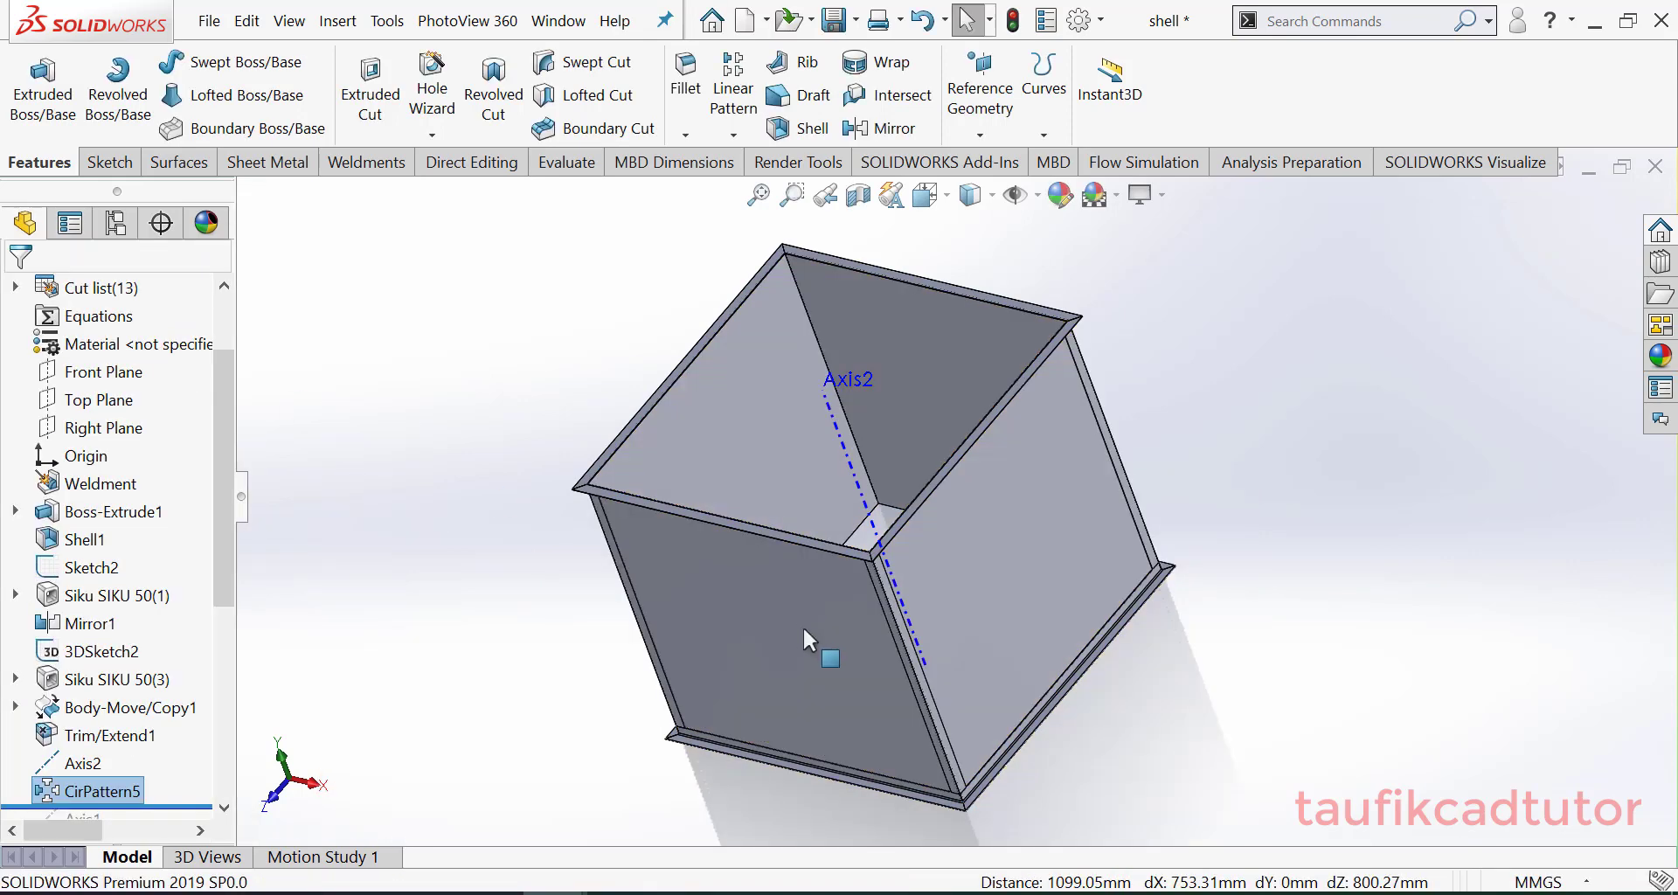
Step: Examine the joint between a patterned corner profile and the upper rim frame up close, returning to the isometric view
scroll(559, 459, down, 4)
scroll(732, 495, down, 3)
middle_drag(876, 470, 887, 432)
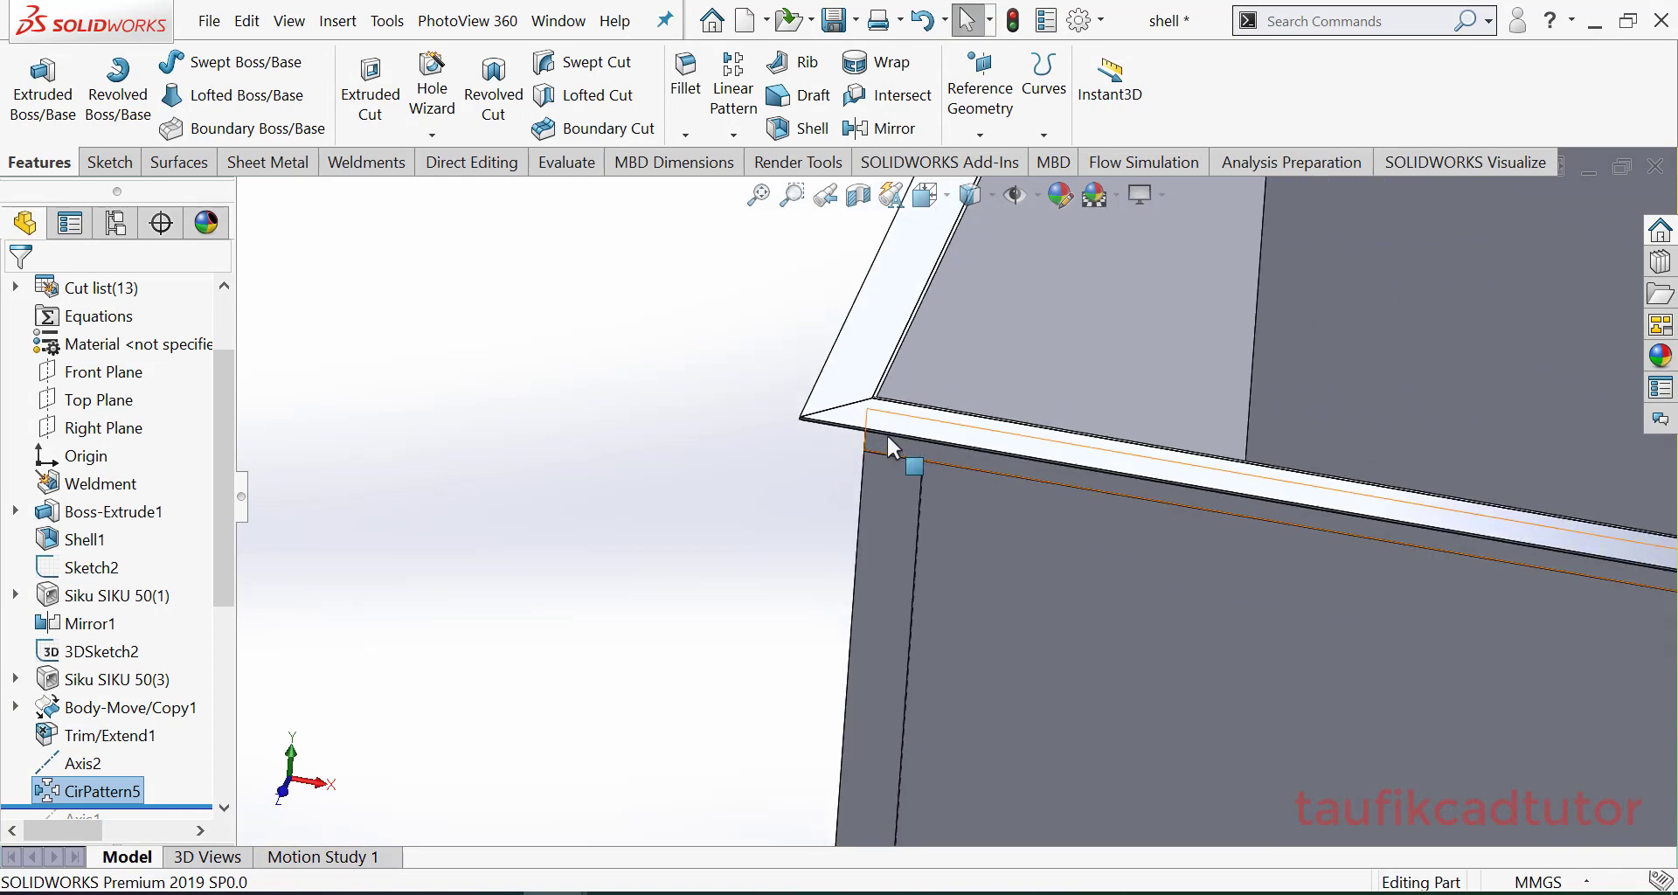
click(932, 206)
click(1063, 276)
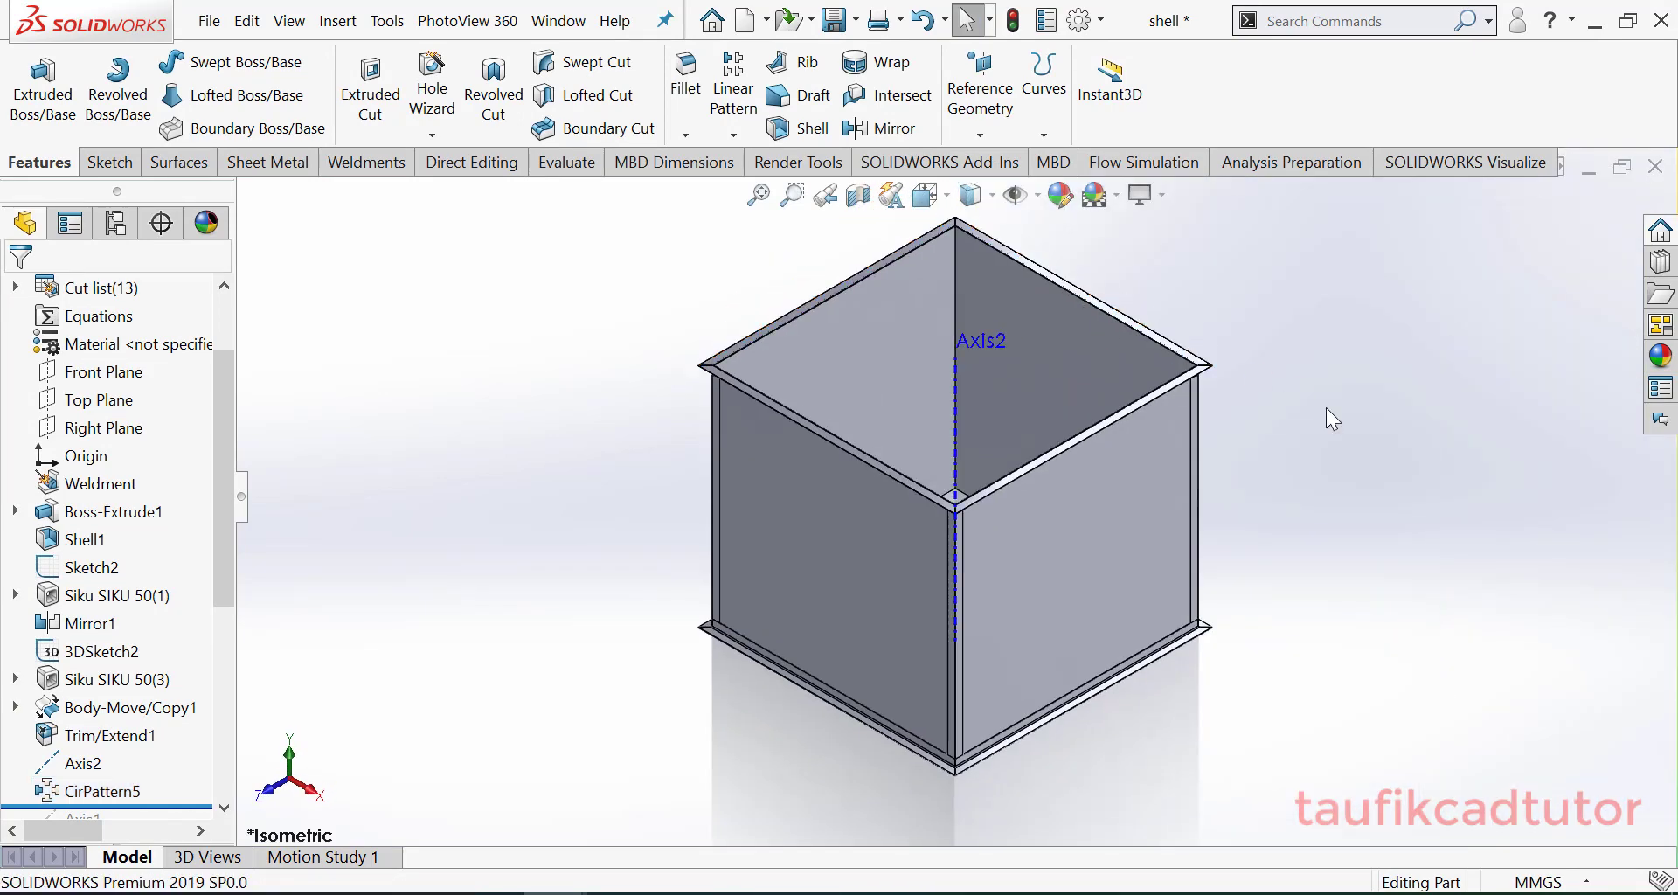
Step: Inspect the patterned profiles along the box's side corners below the upper rim, ending with the whole box fitted in view
scroll(1323, 408, down, 2)
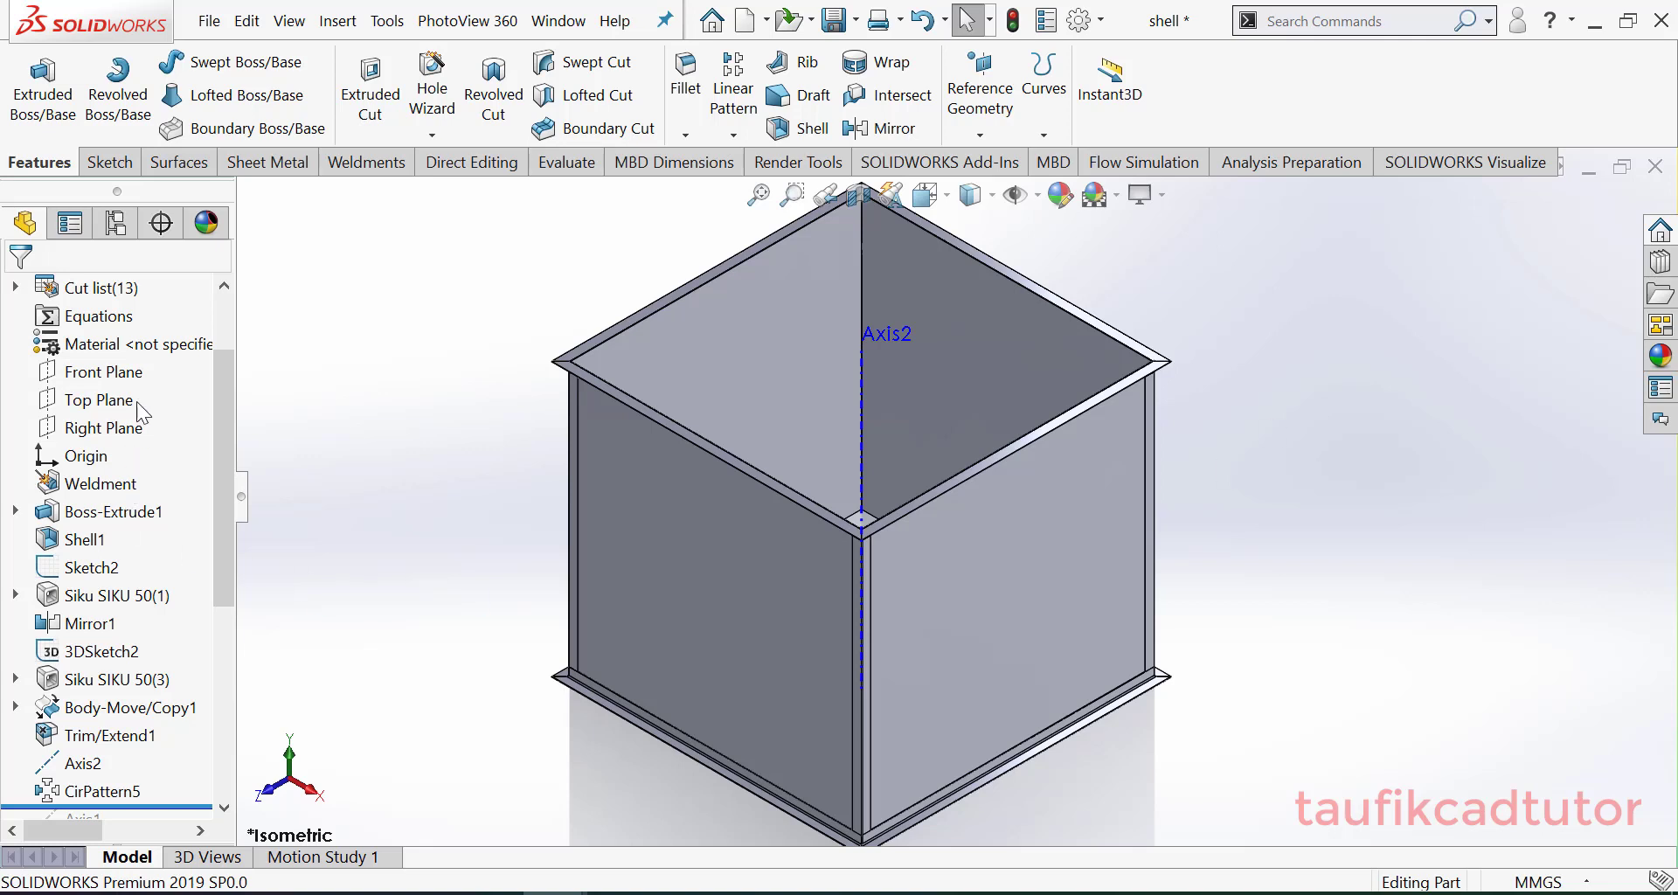
scroll(600, 459, down, 2)
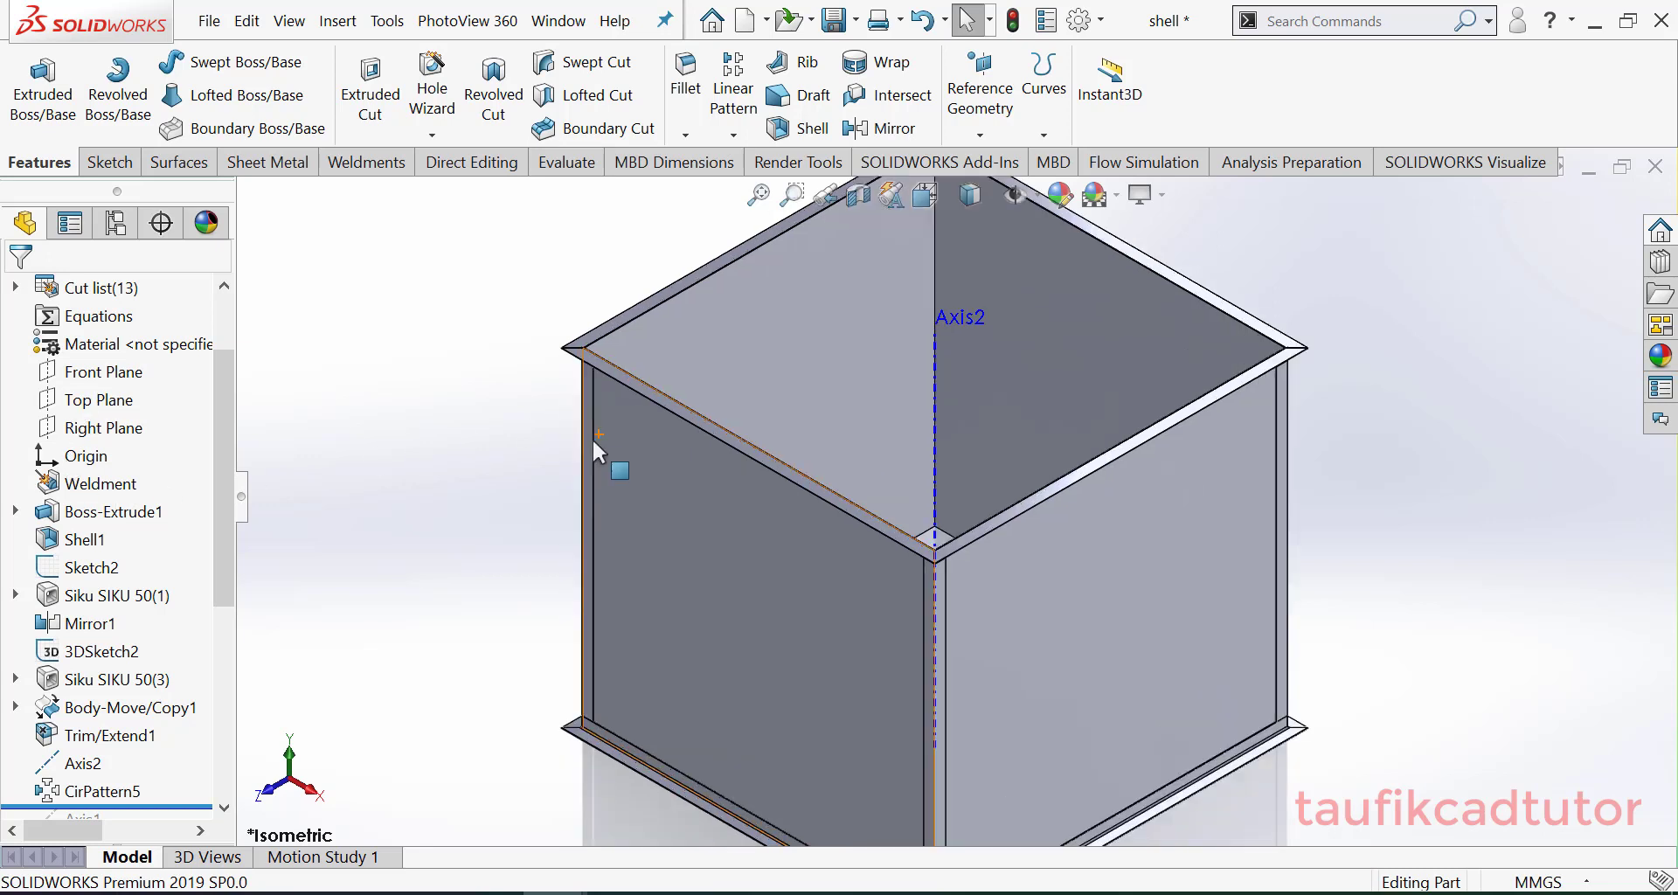
scroll(942, 490, up, 2)
scroll(1088, 481, down, 1)
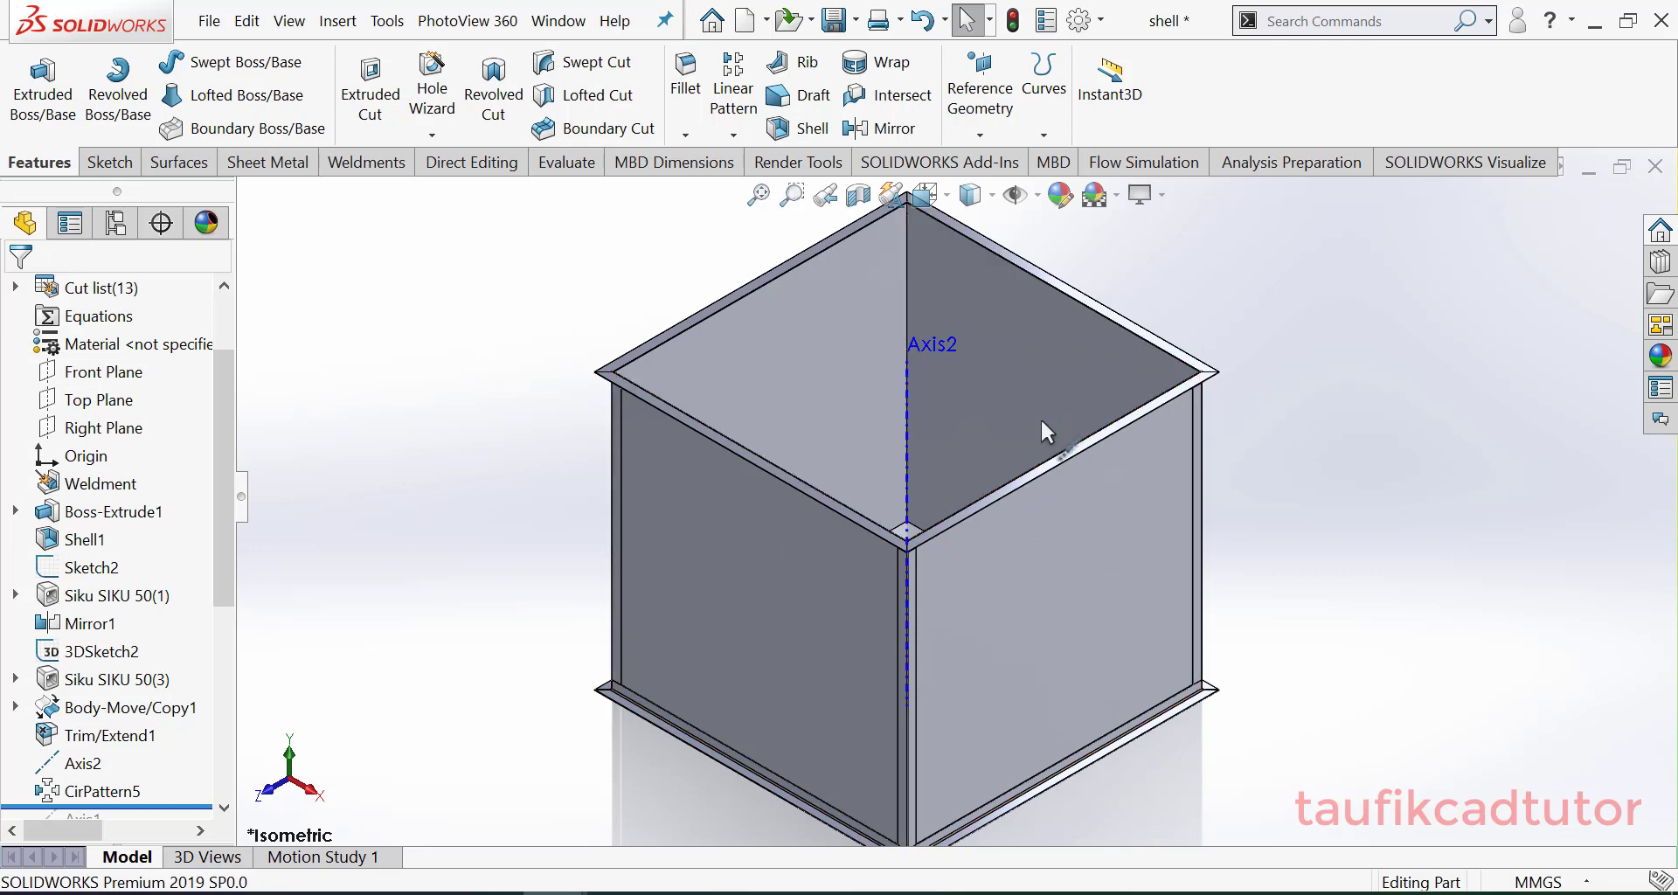
scroll(713, 468, down, 3)
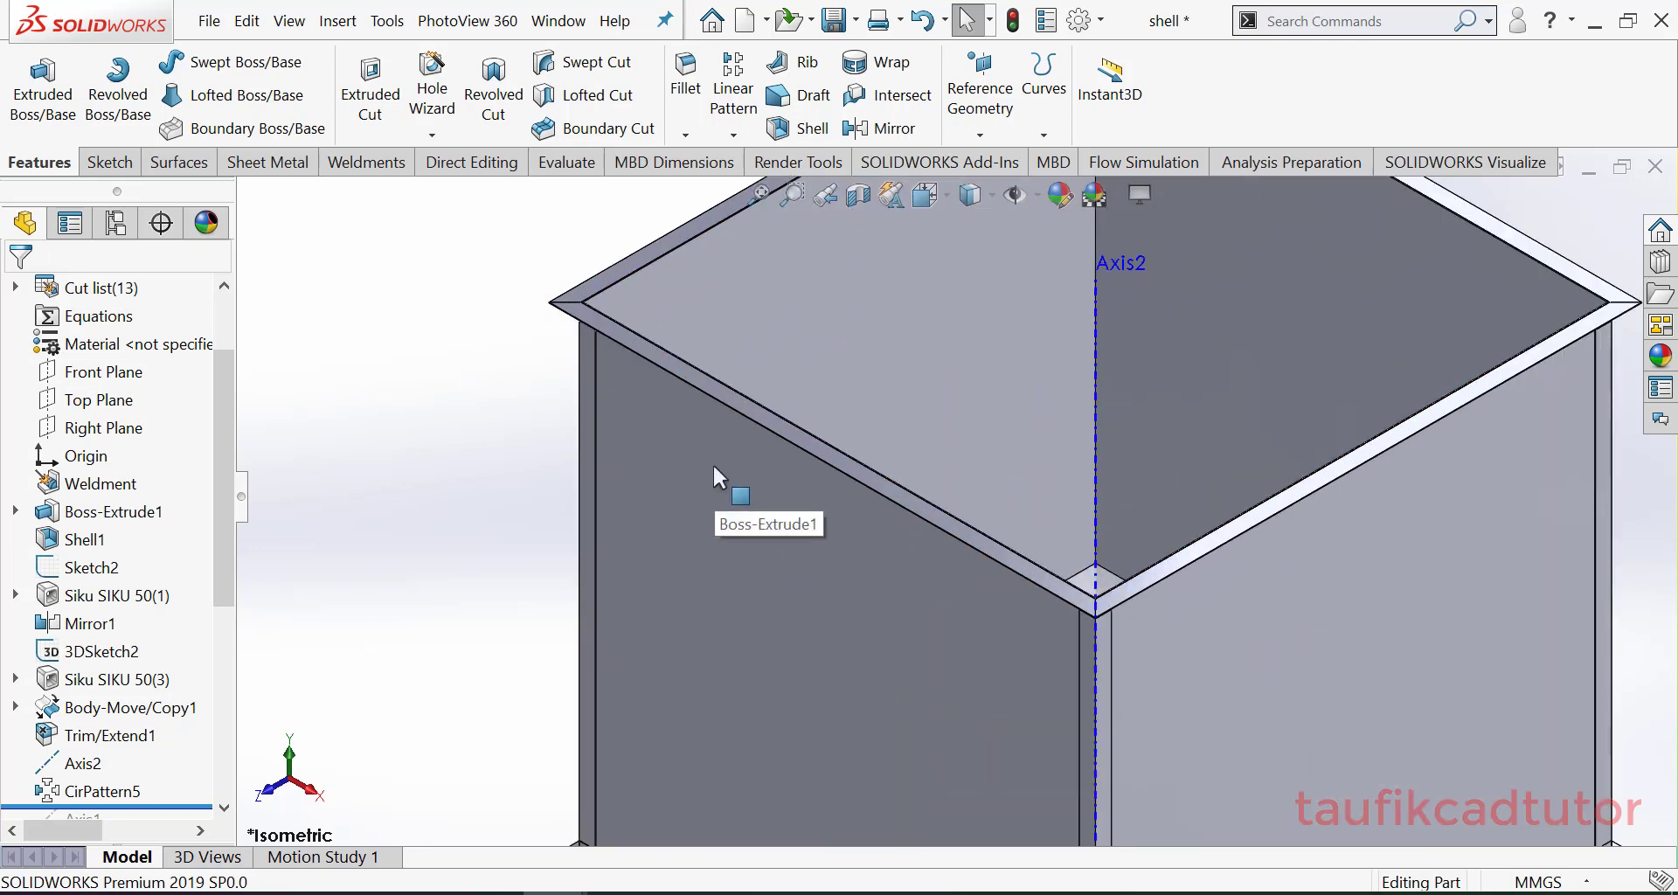
scroll(713, 466, up, 4)
scroll(1331, 460, down, 2)
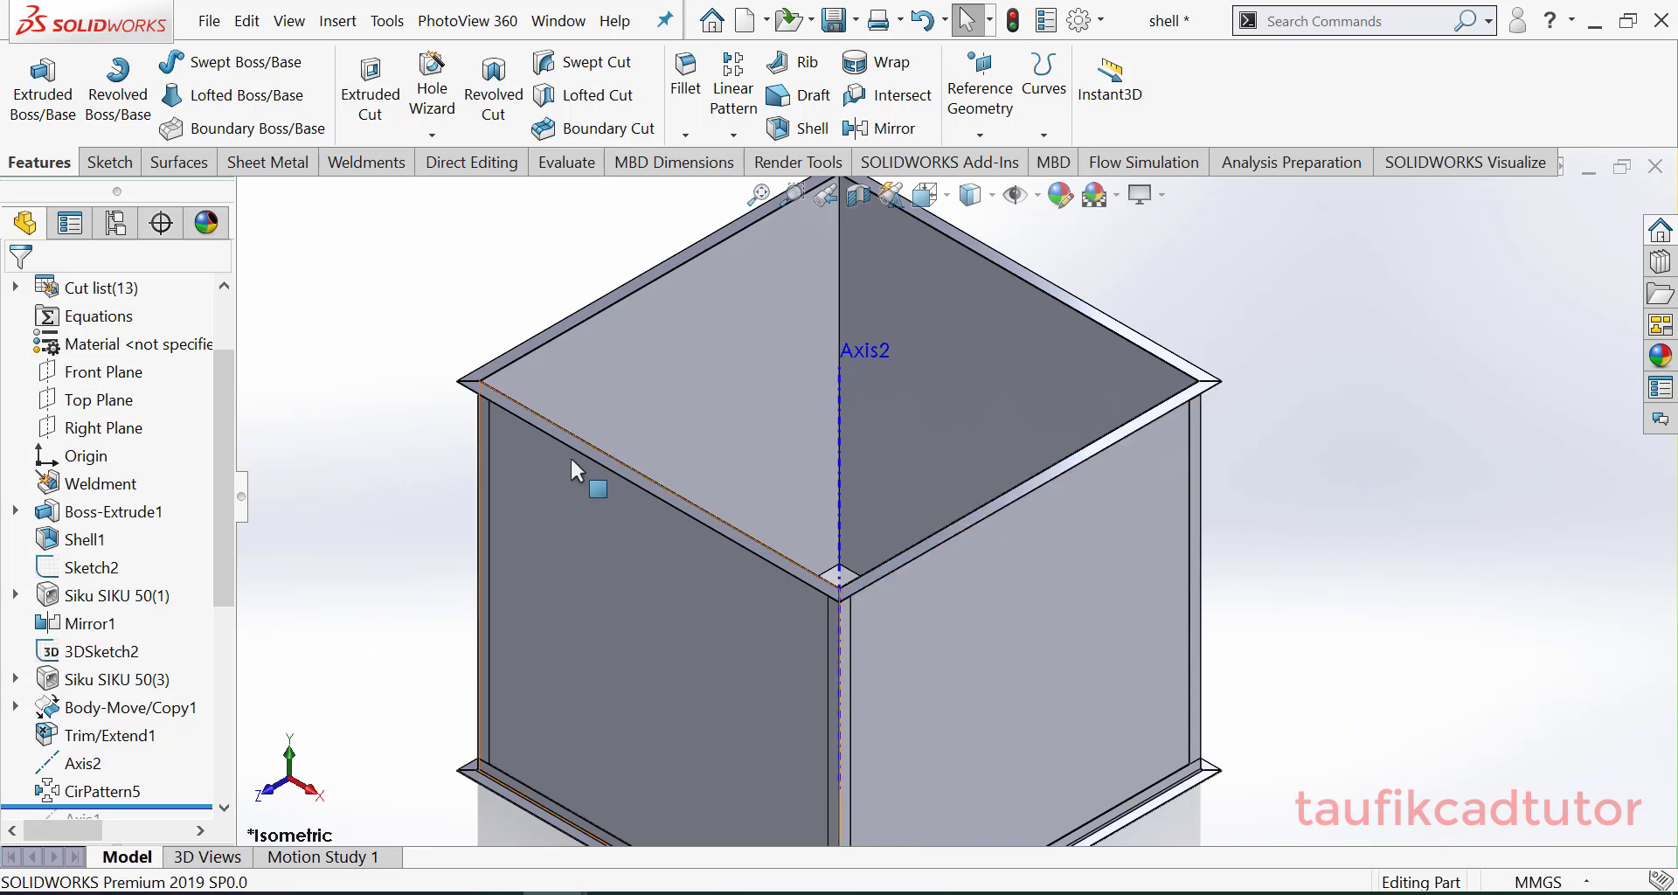
scroll(570, 455, down, 2)
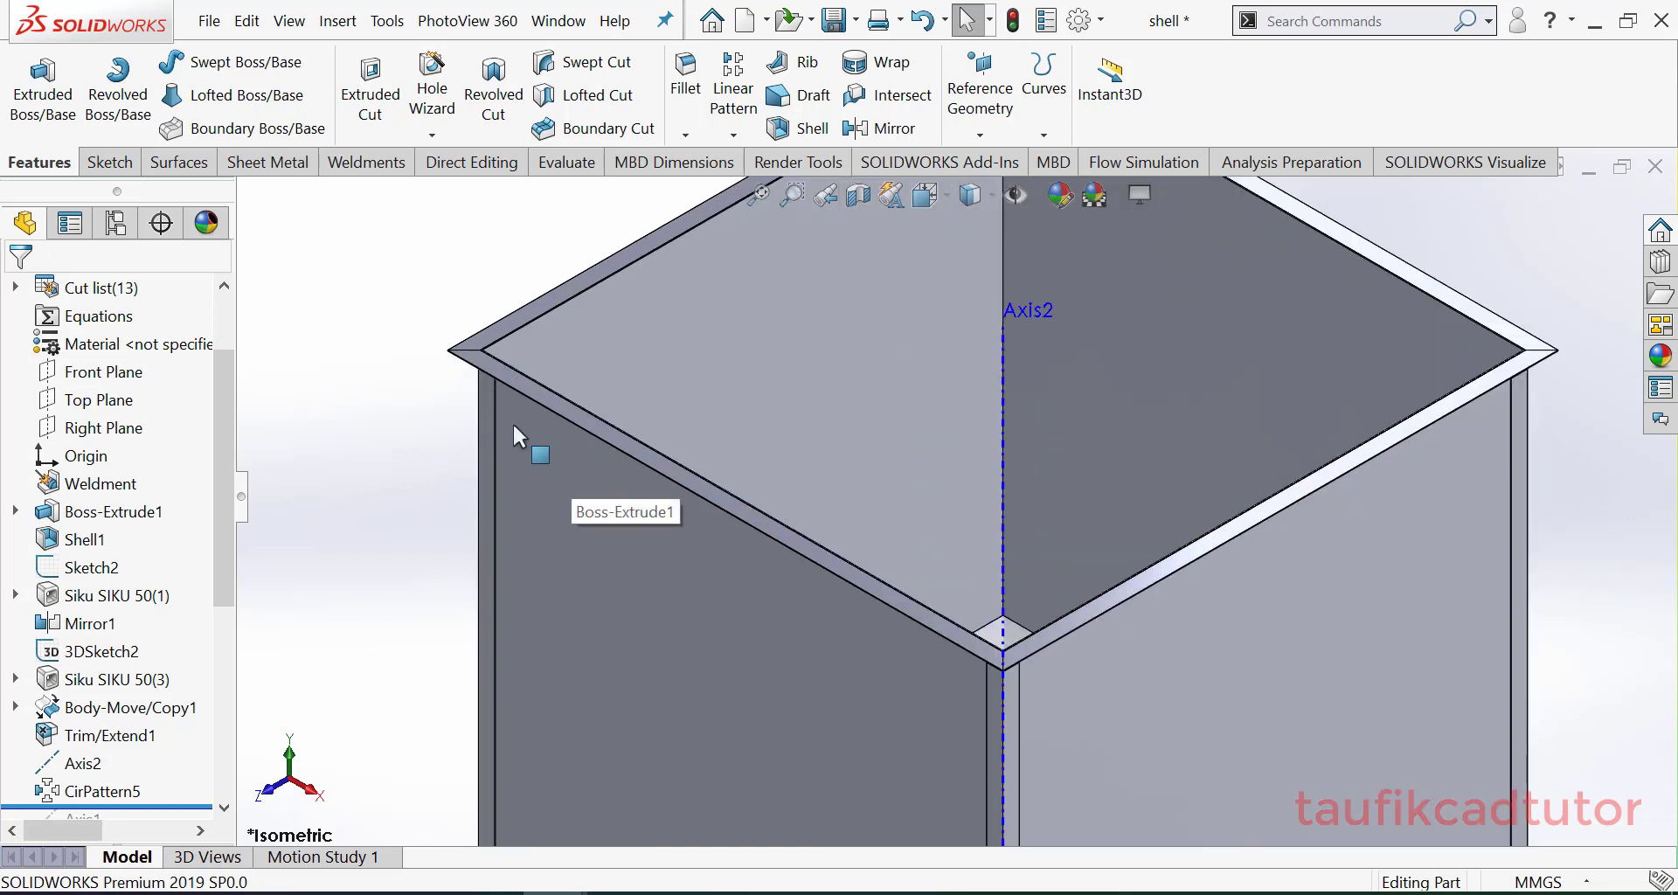
scroll(524, 406, down, 2)
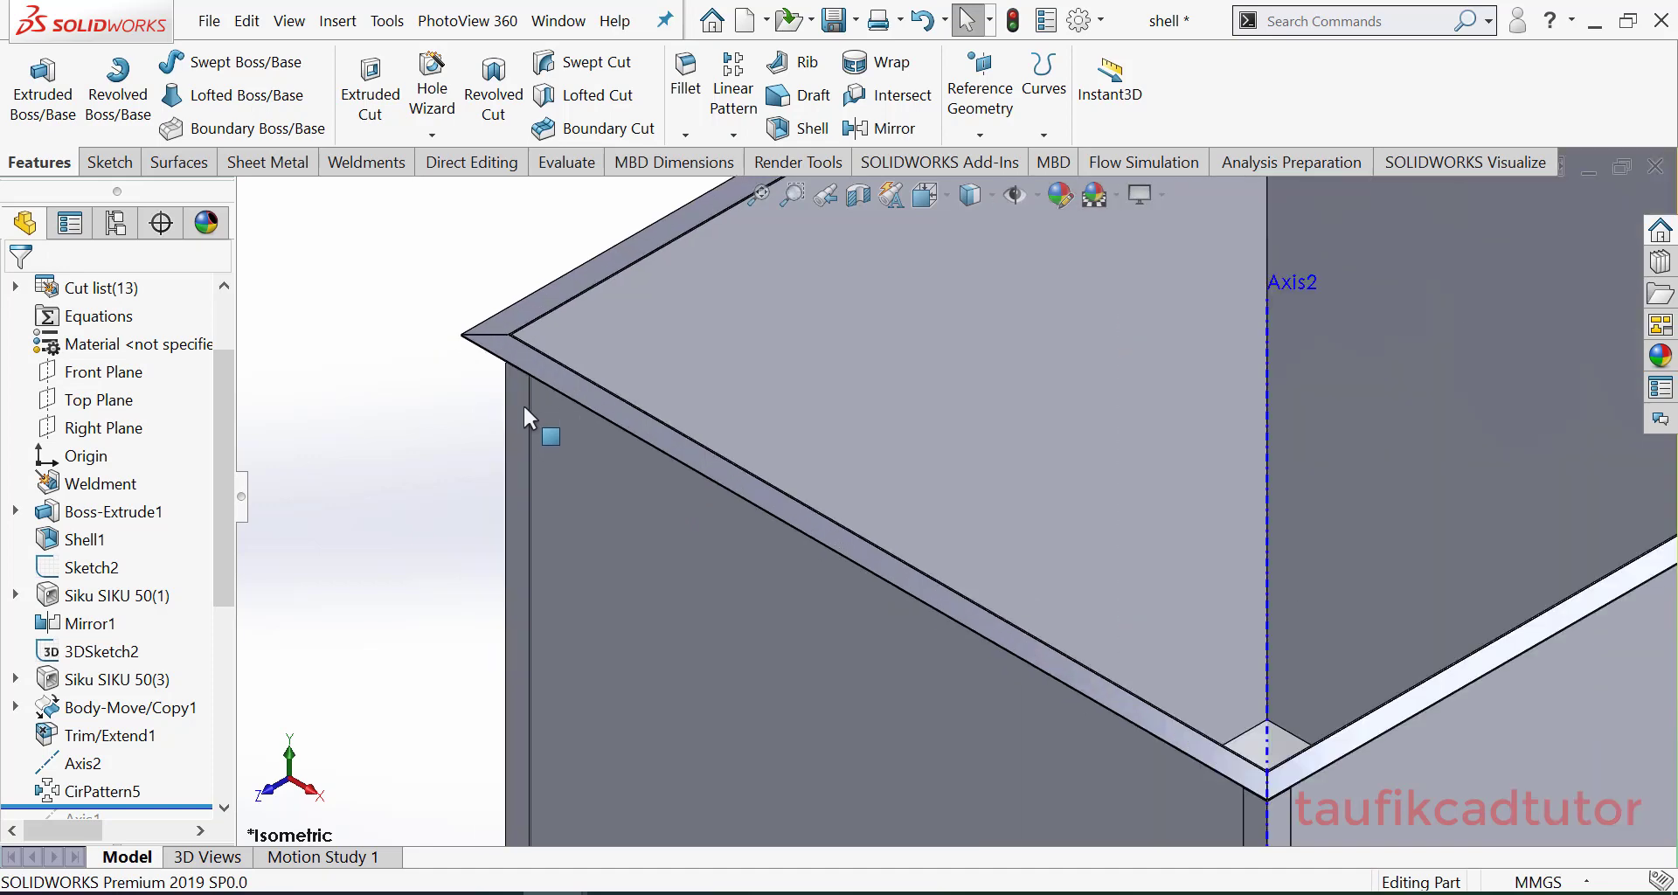
scroll(525, 407, up, 2)
click(758, 195)
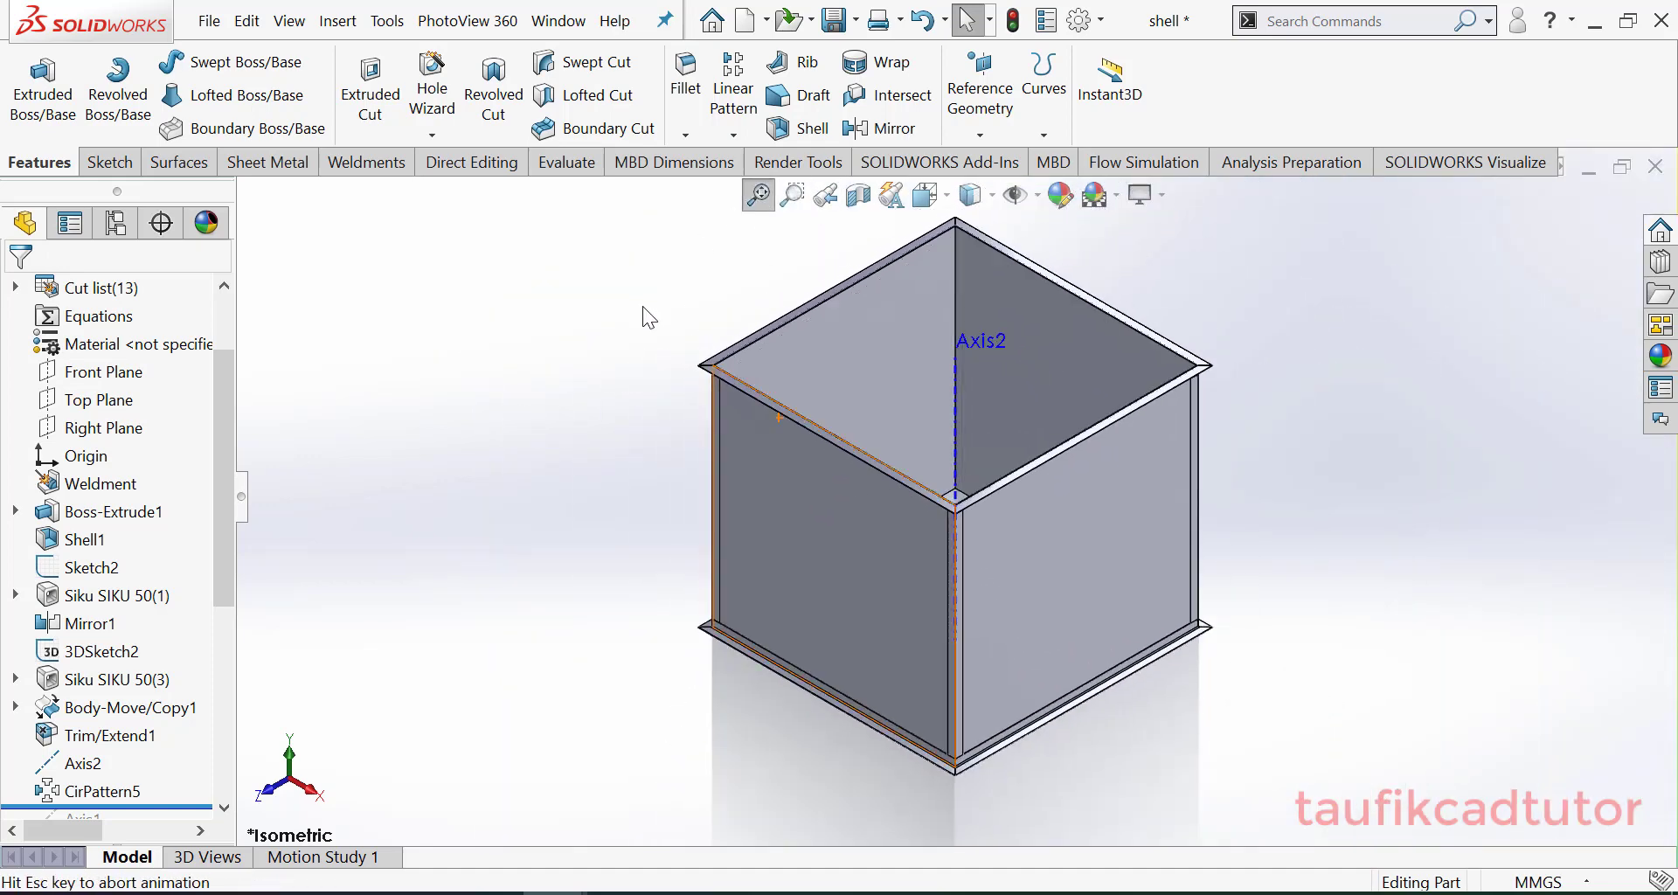
Step: Check the upper rim corners and the top end of the side corner profile against the box walls
scroll(1194, 376, down, 3)
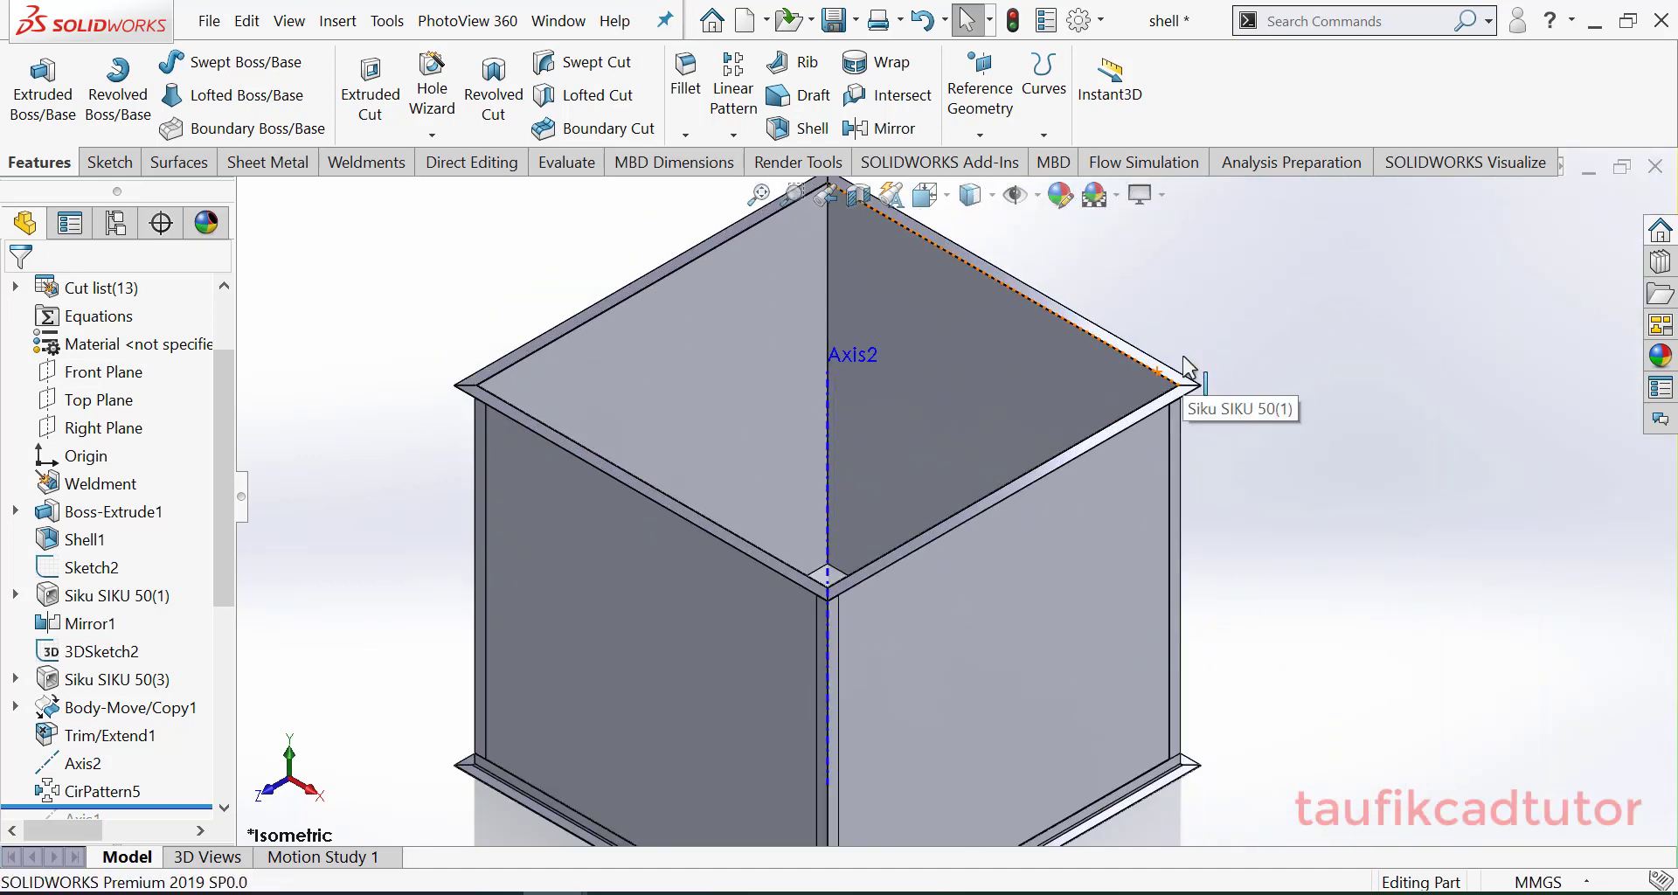
scroll(762, 492, up, 1)
scroll(814, 563, down, 1)
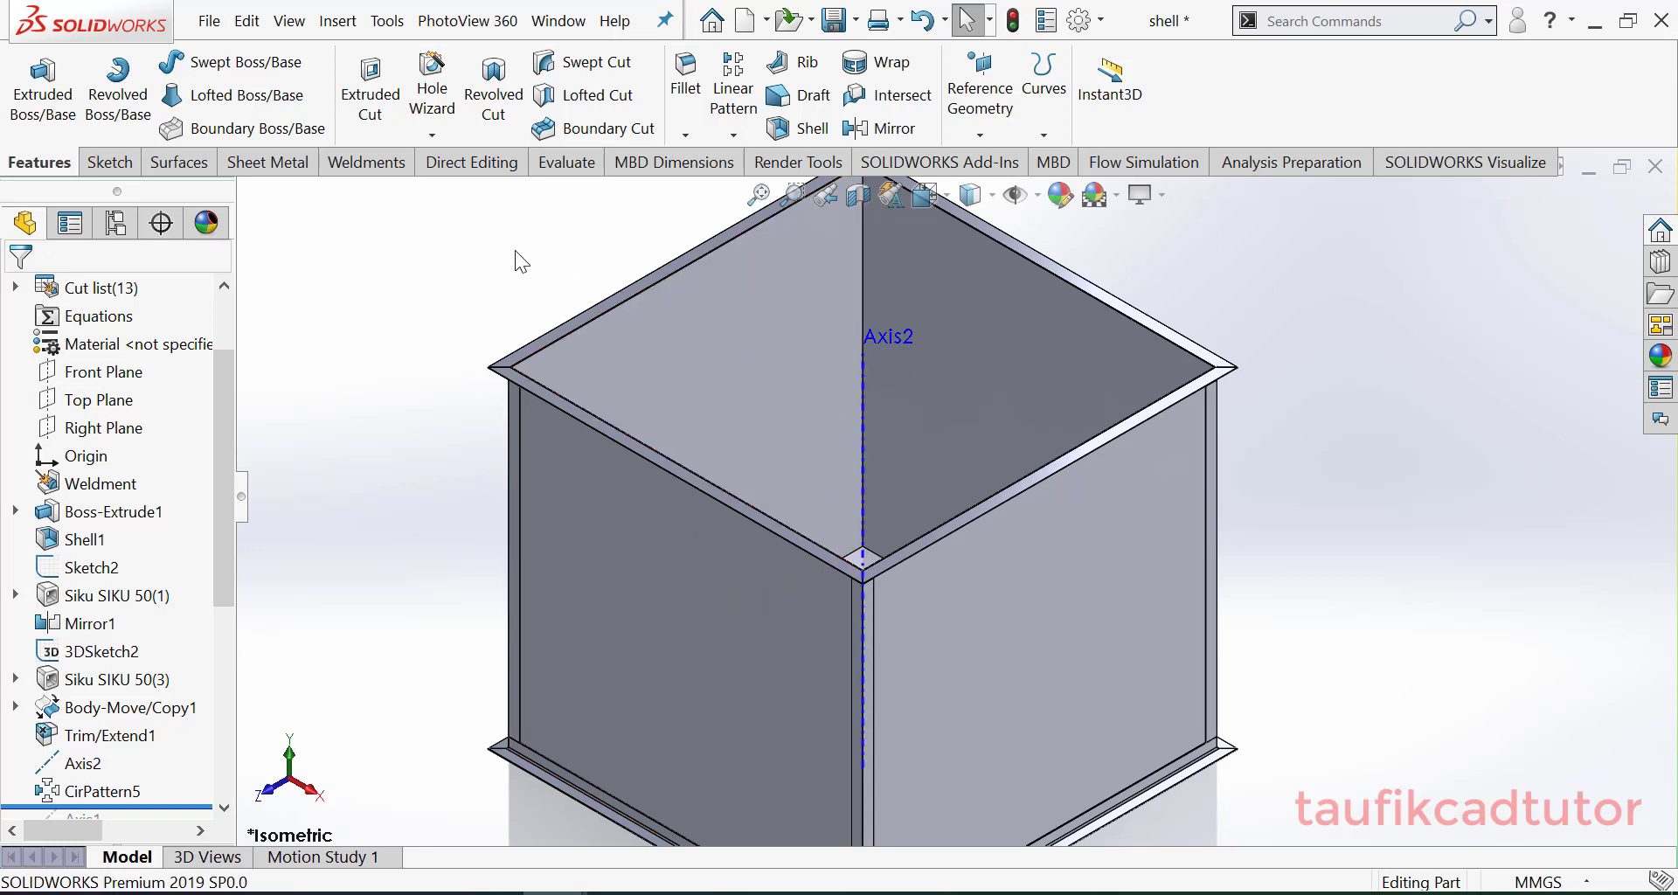
scroll(1032, 519, up, 2)
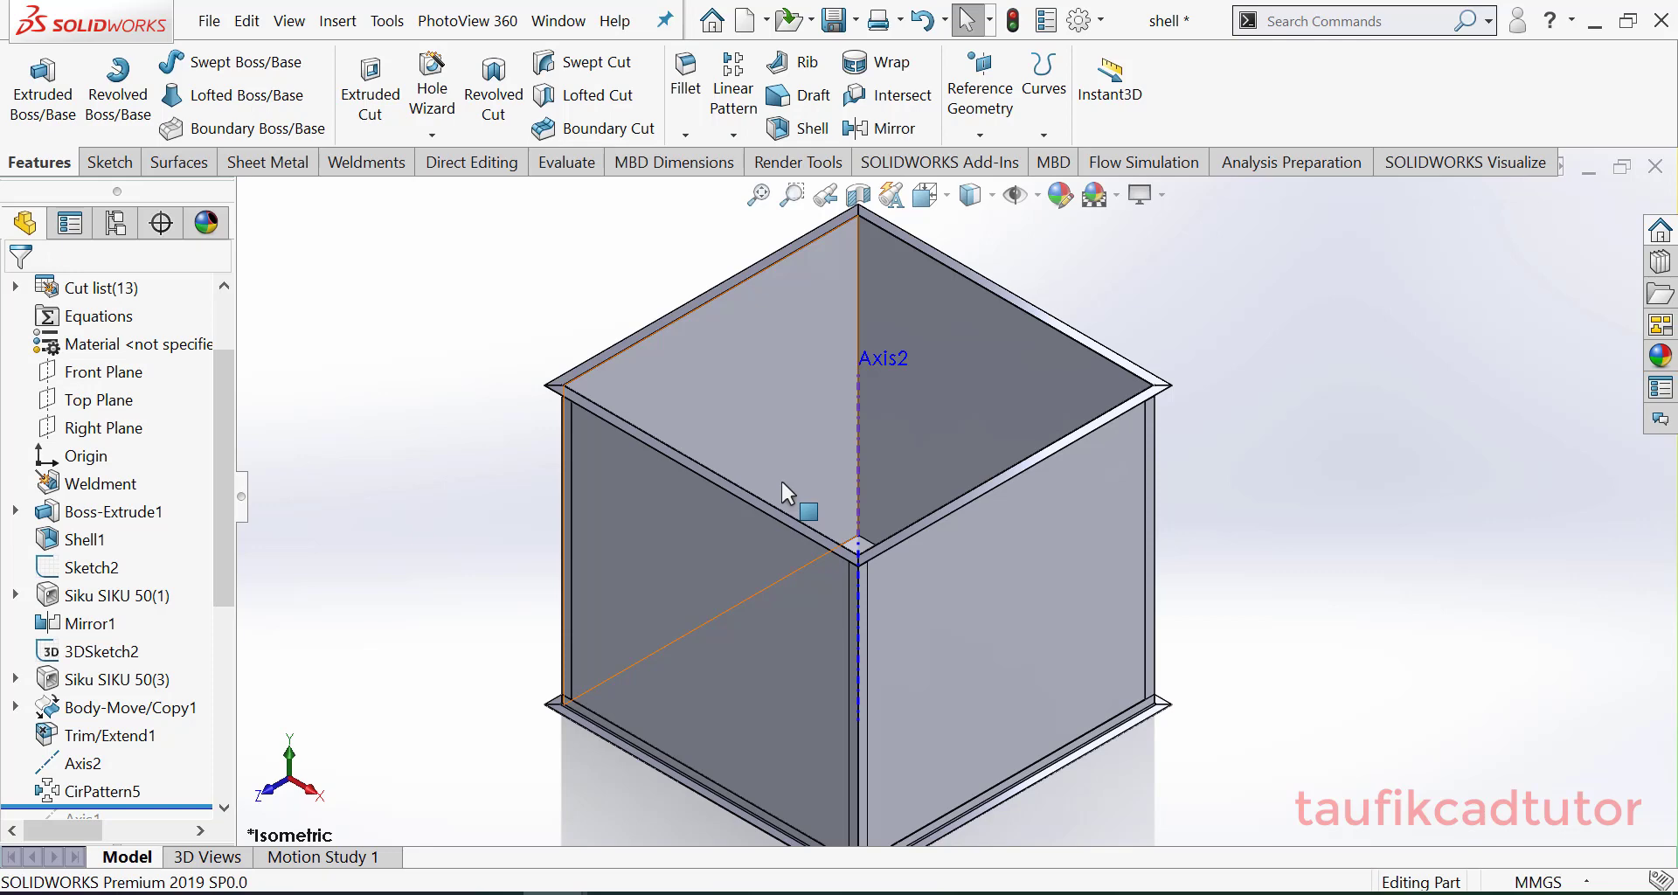
scroll(622, 480, down, 3)
scroll(638, 367, down, 3)
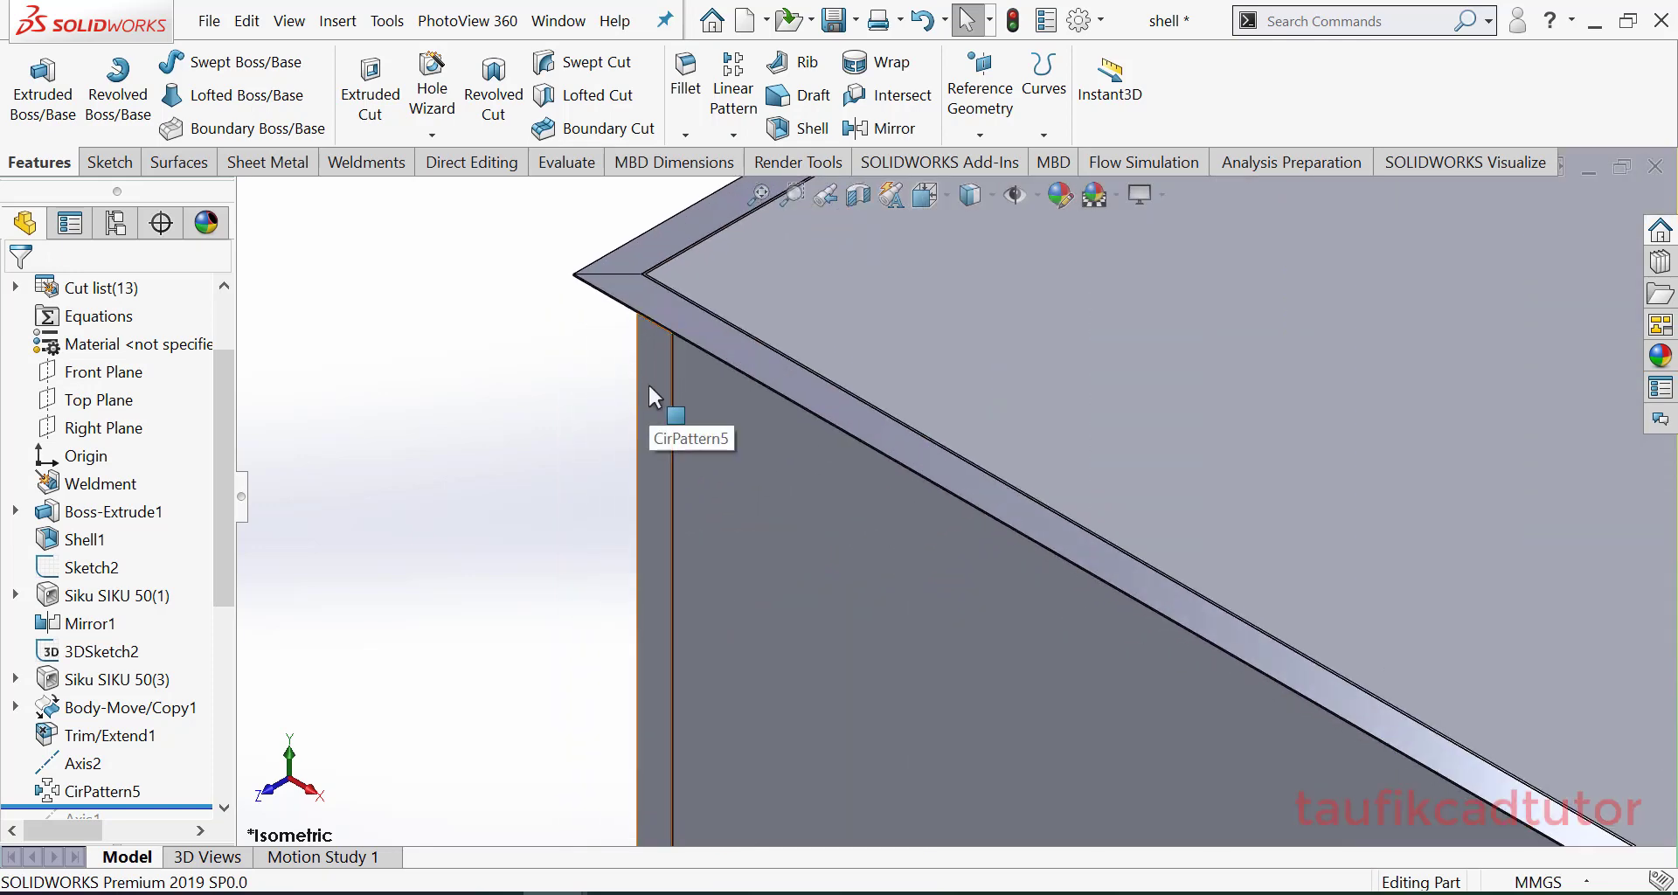
scroll(648, 381, up, 2)
scroll(902, 559, up, 2)
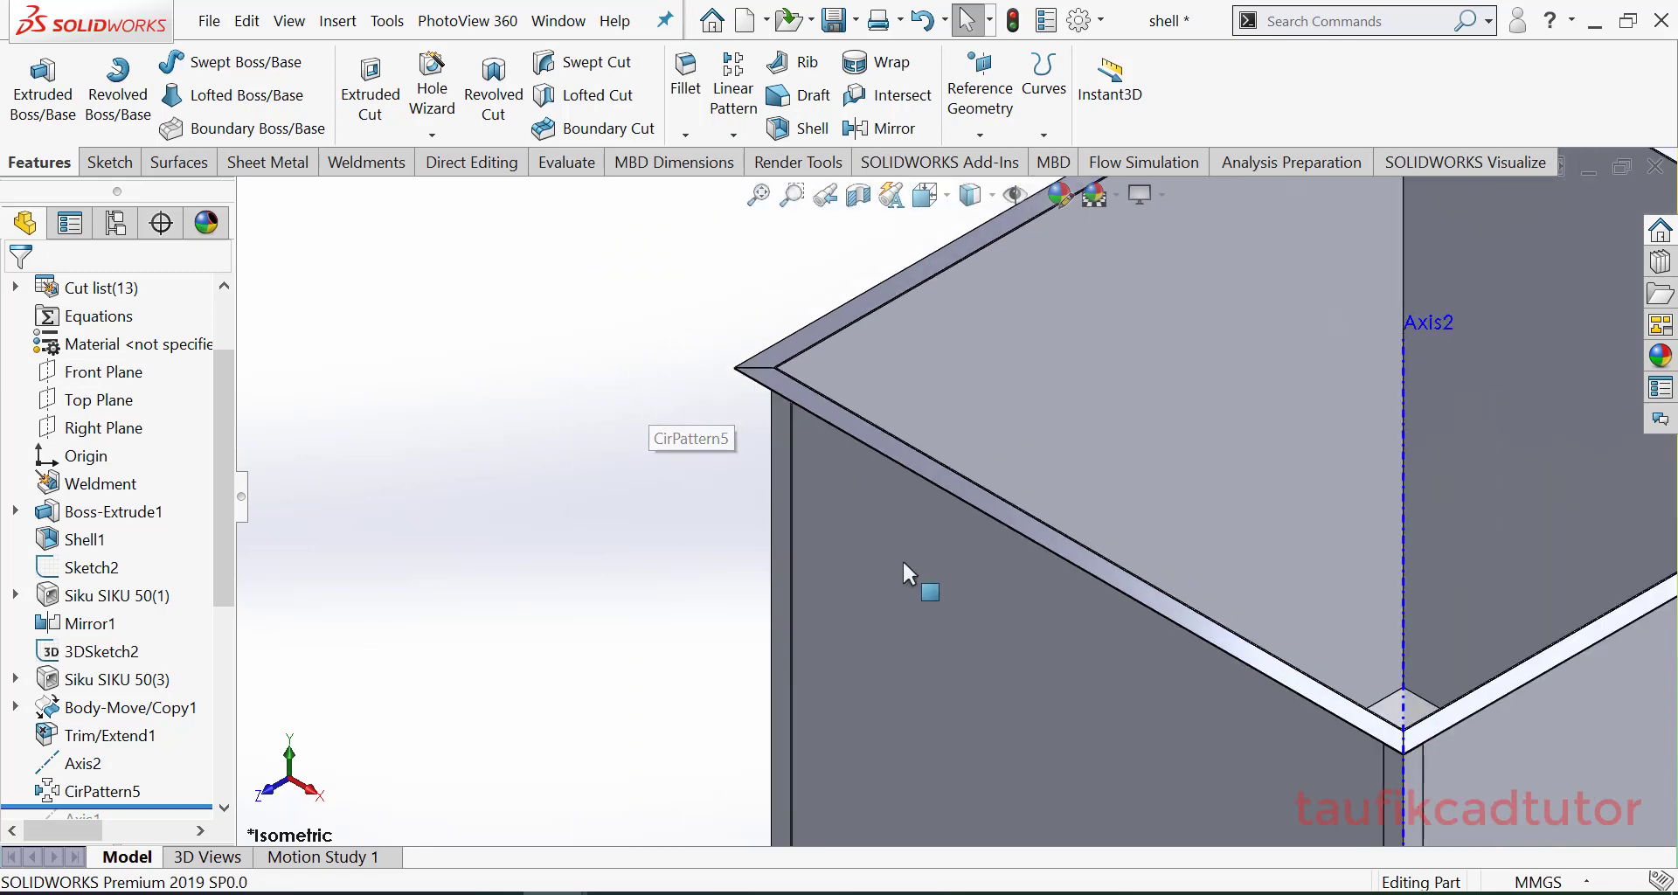
scroll(971, 419, up, 2)
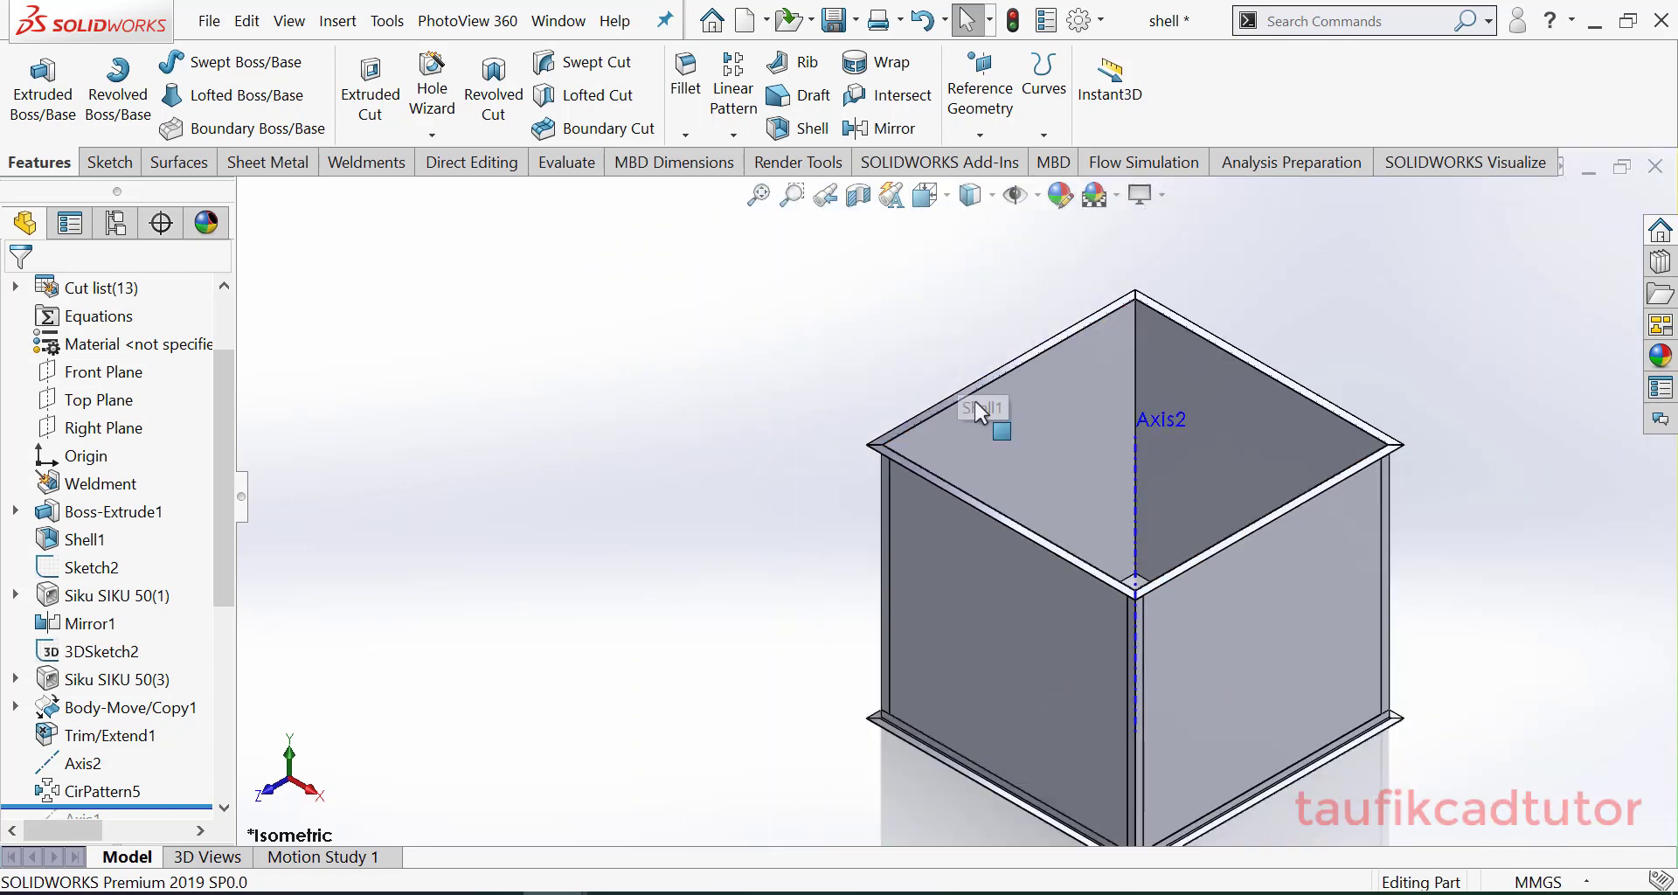
scroll(1409, 504, down, 2)
scroll(729, 507, down, 1)
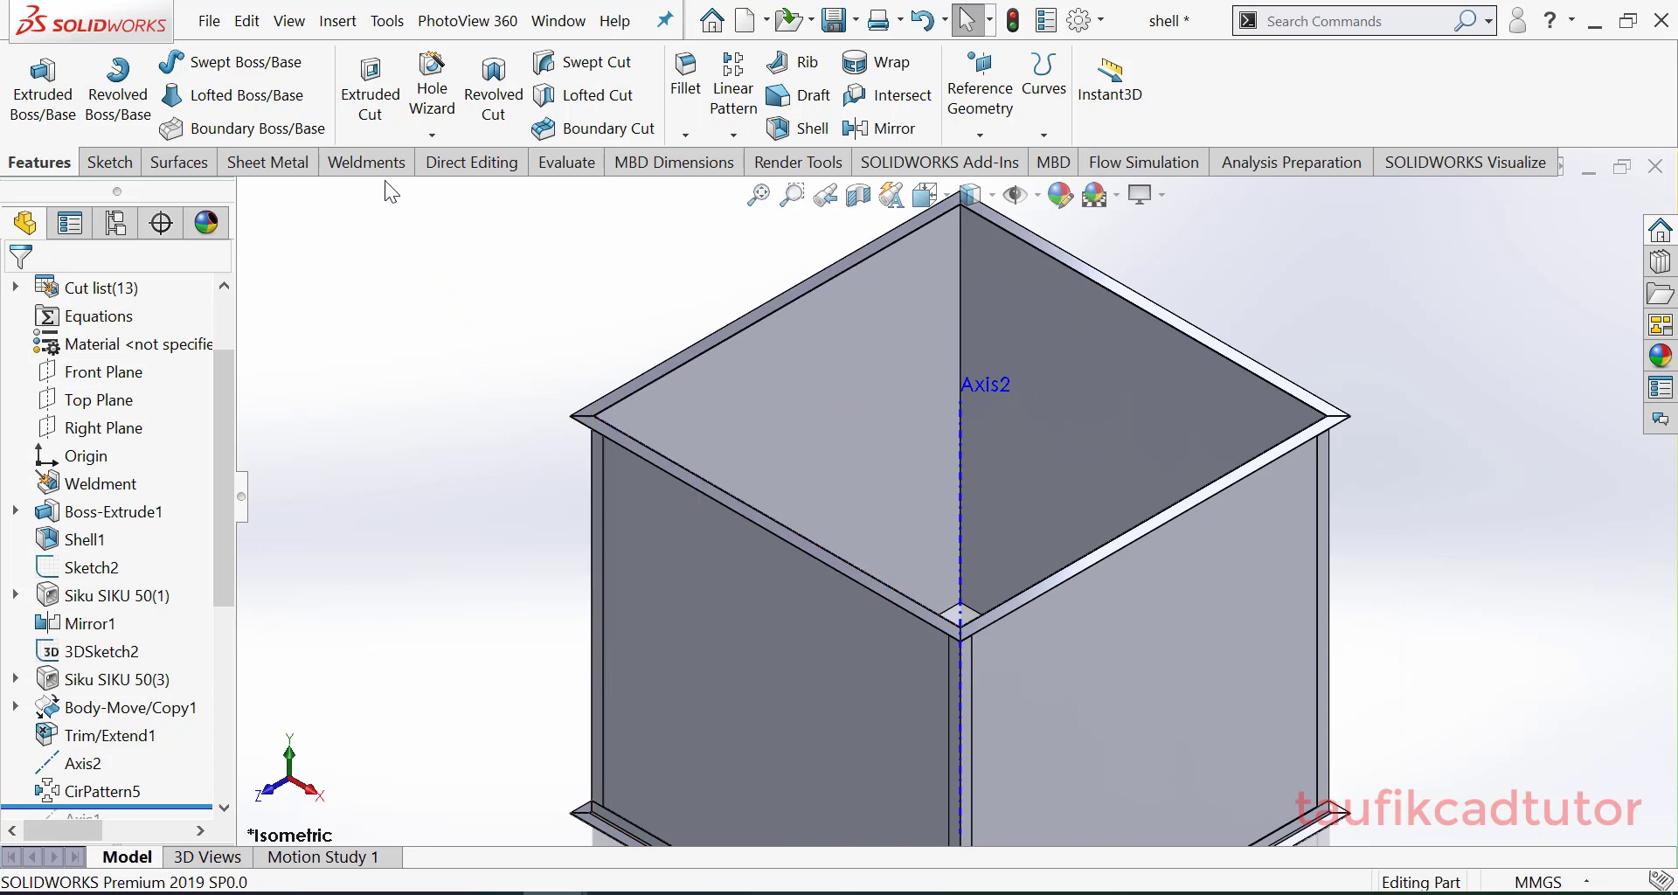
Step: Start a Move/Copy Body operation on the angle profile at the box's left vertical corner, using translate/rotate values instead of mates
click(448, 166)
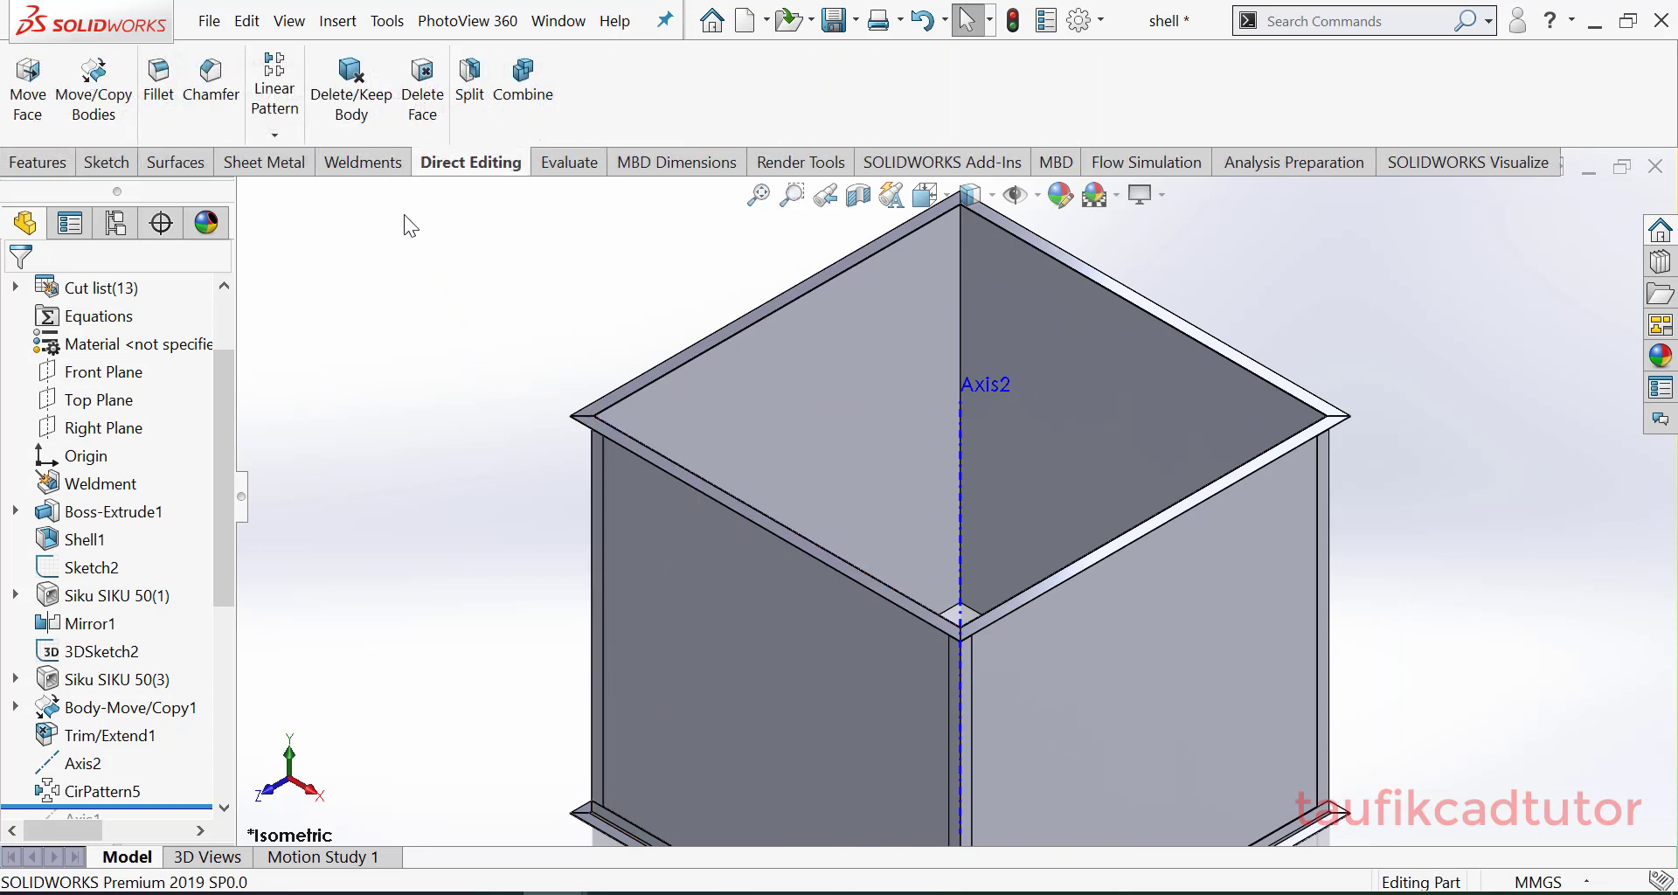
click(96, 91)
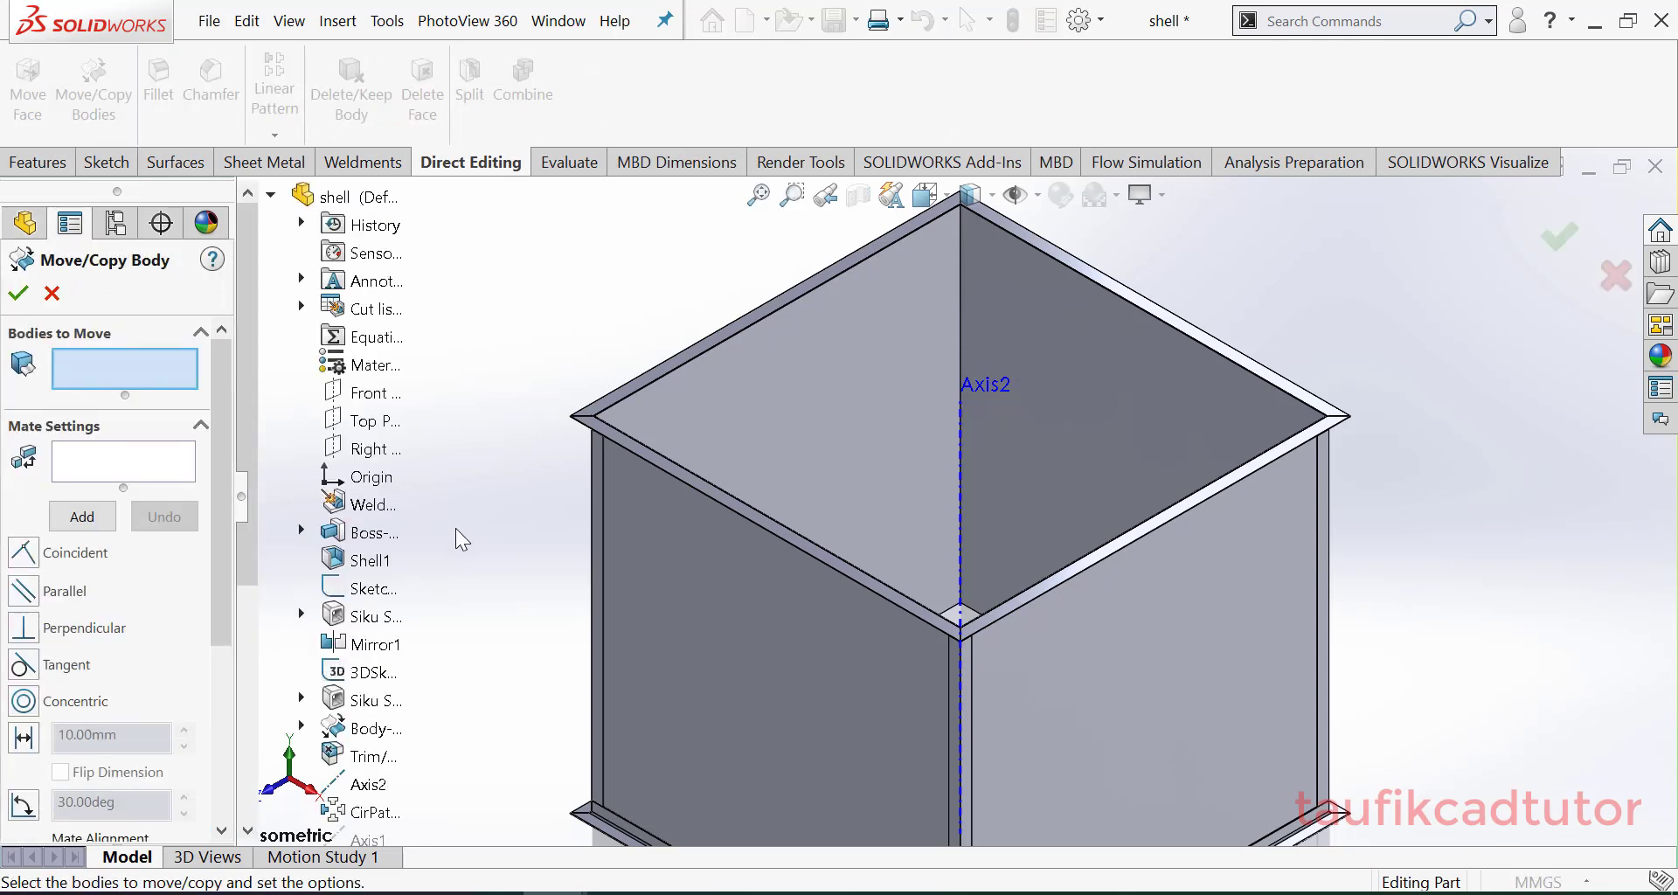
click(595, 516)
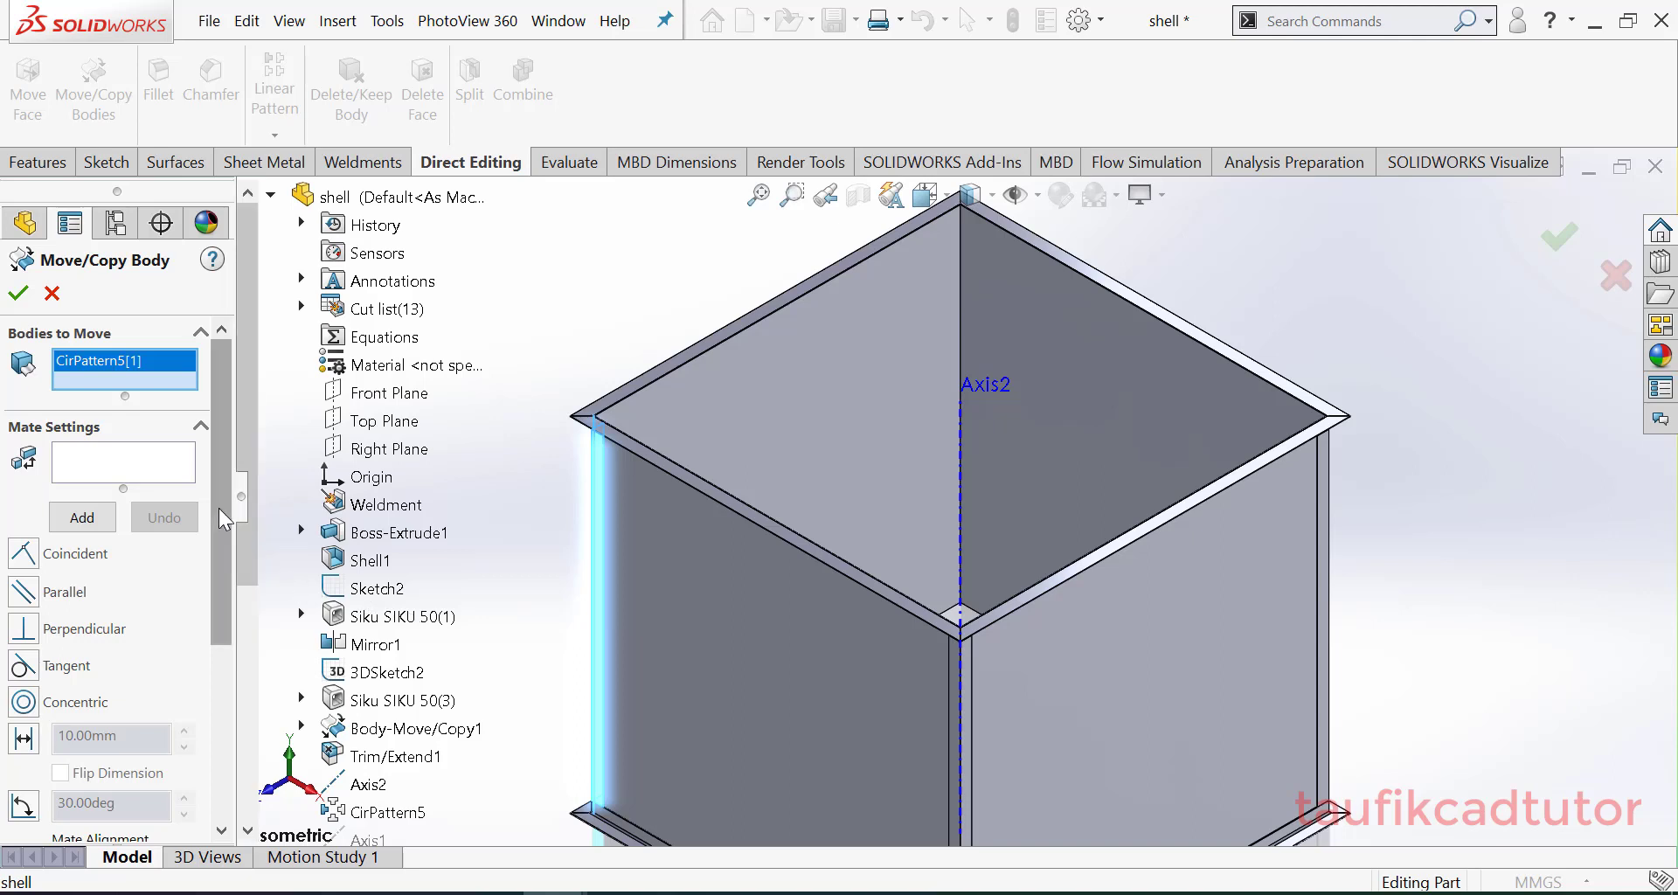
drag(219, 512, 222, 762)
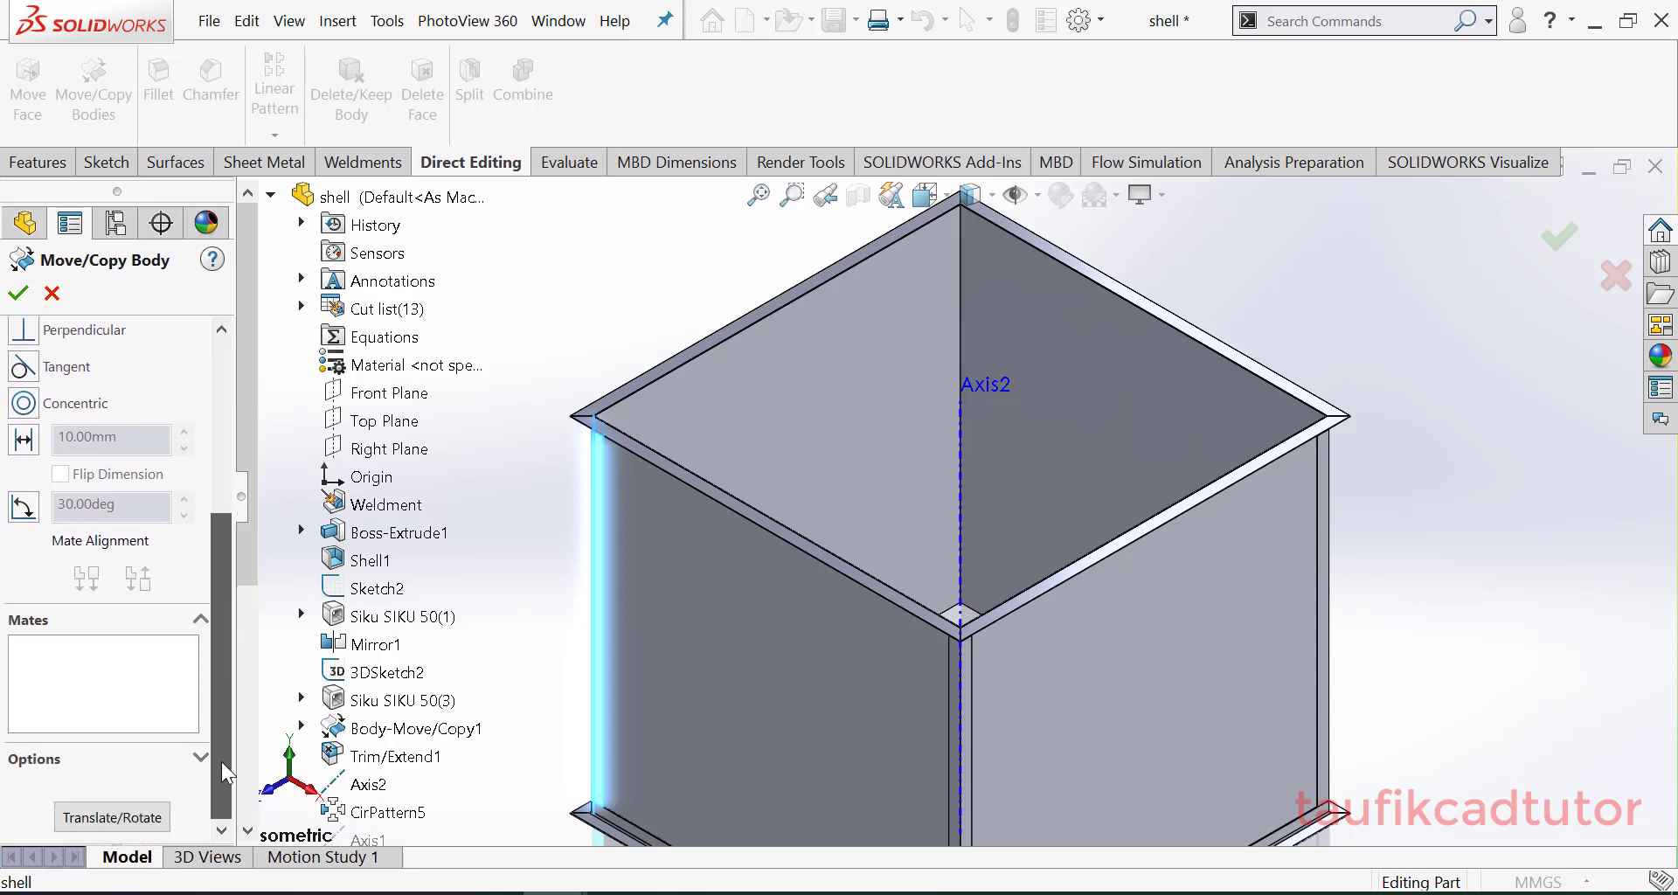
click(112, 817)
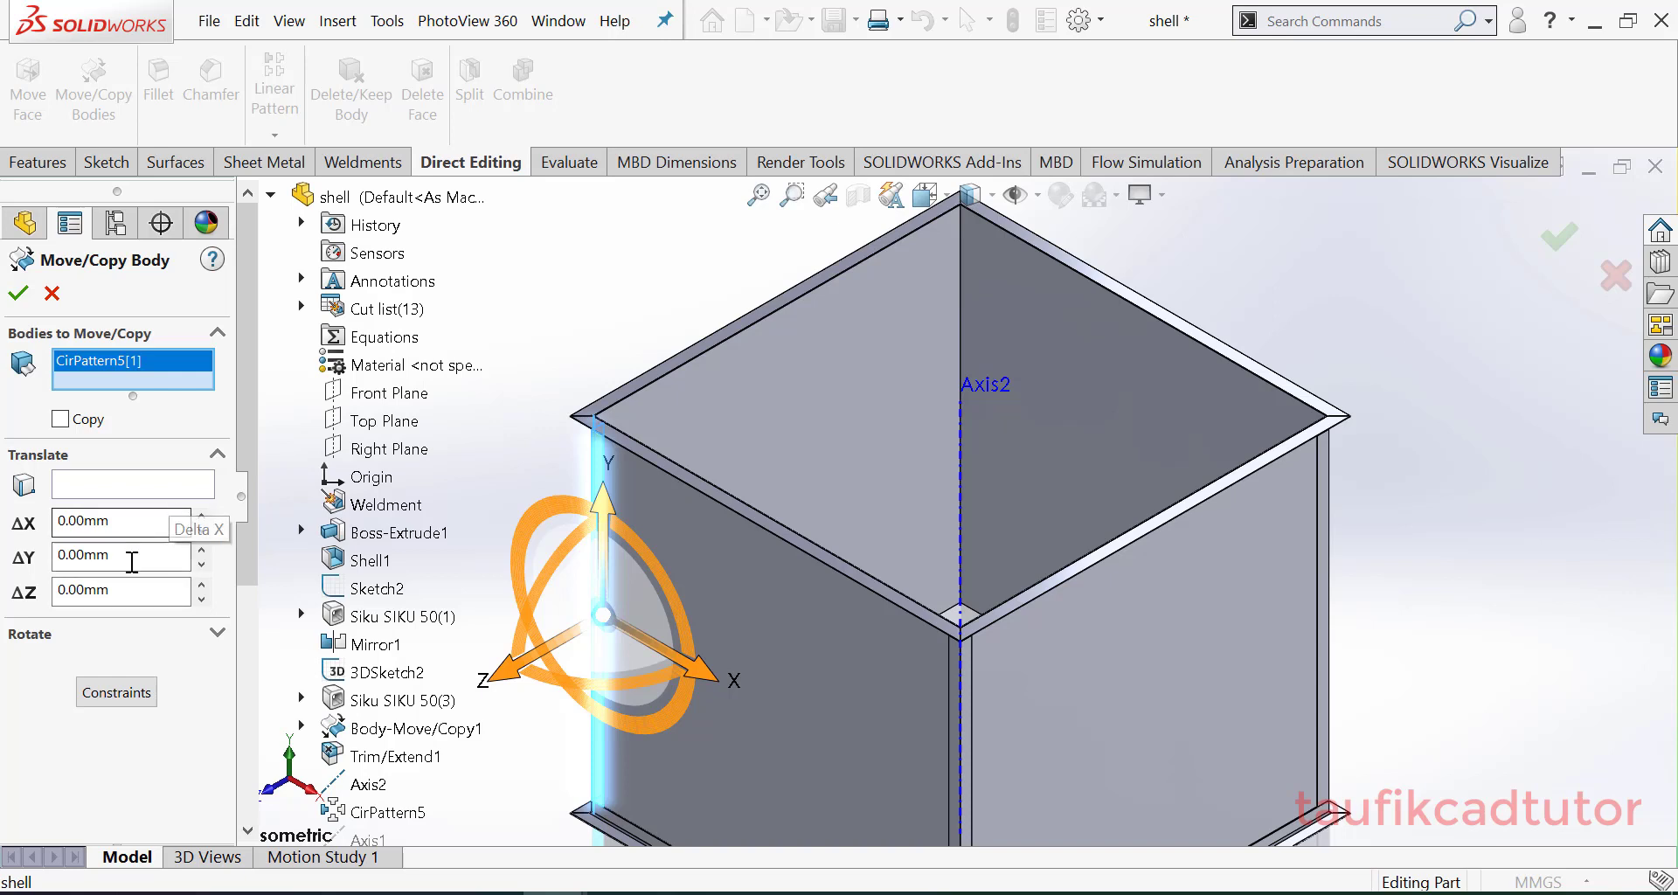
Step: Try out X, Y and Z translation offsets on the corner profile, returning each to 0 mm
click(202, 517)
click(201, 530)
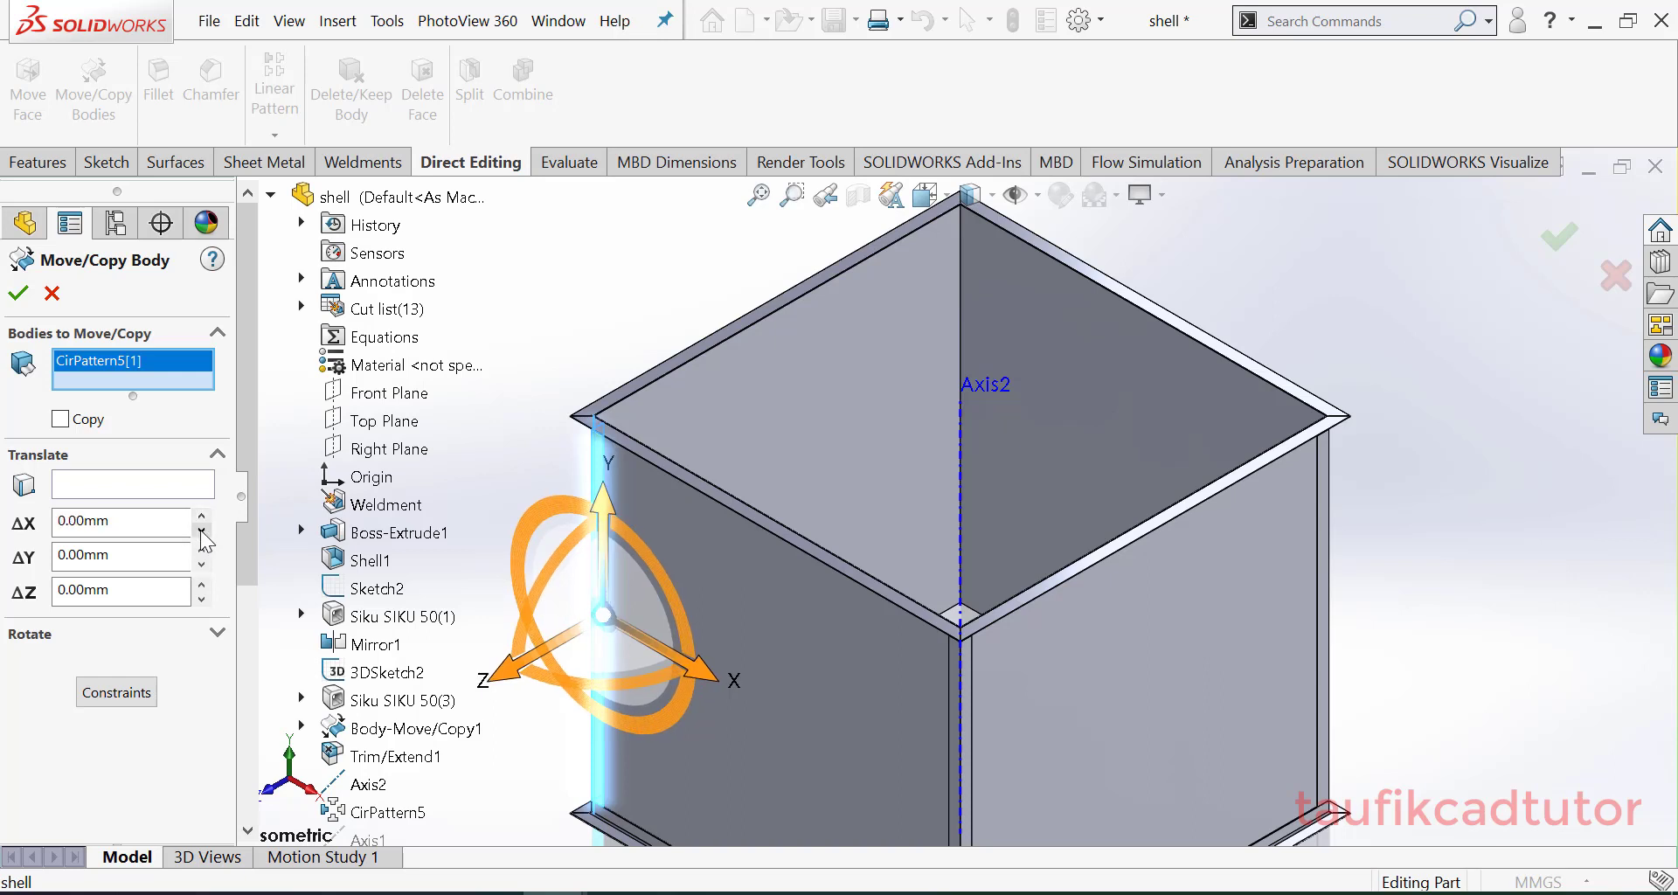
click(201, 547)
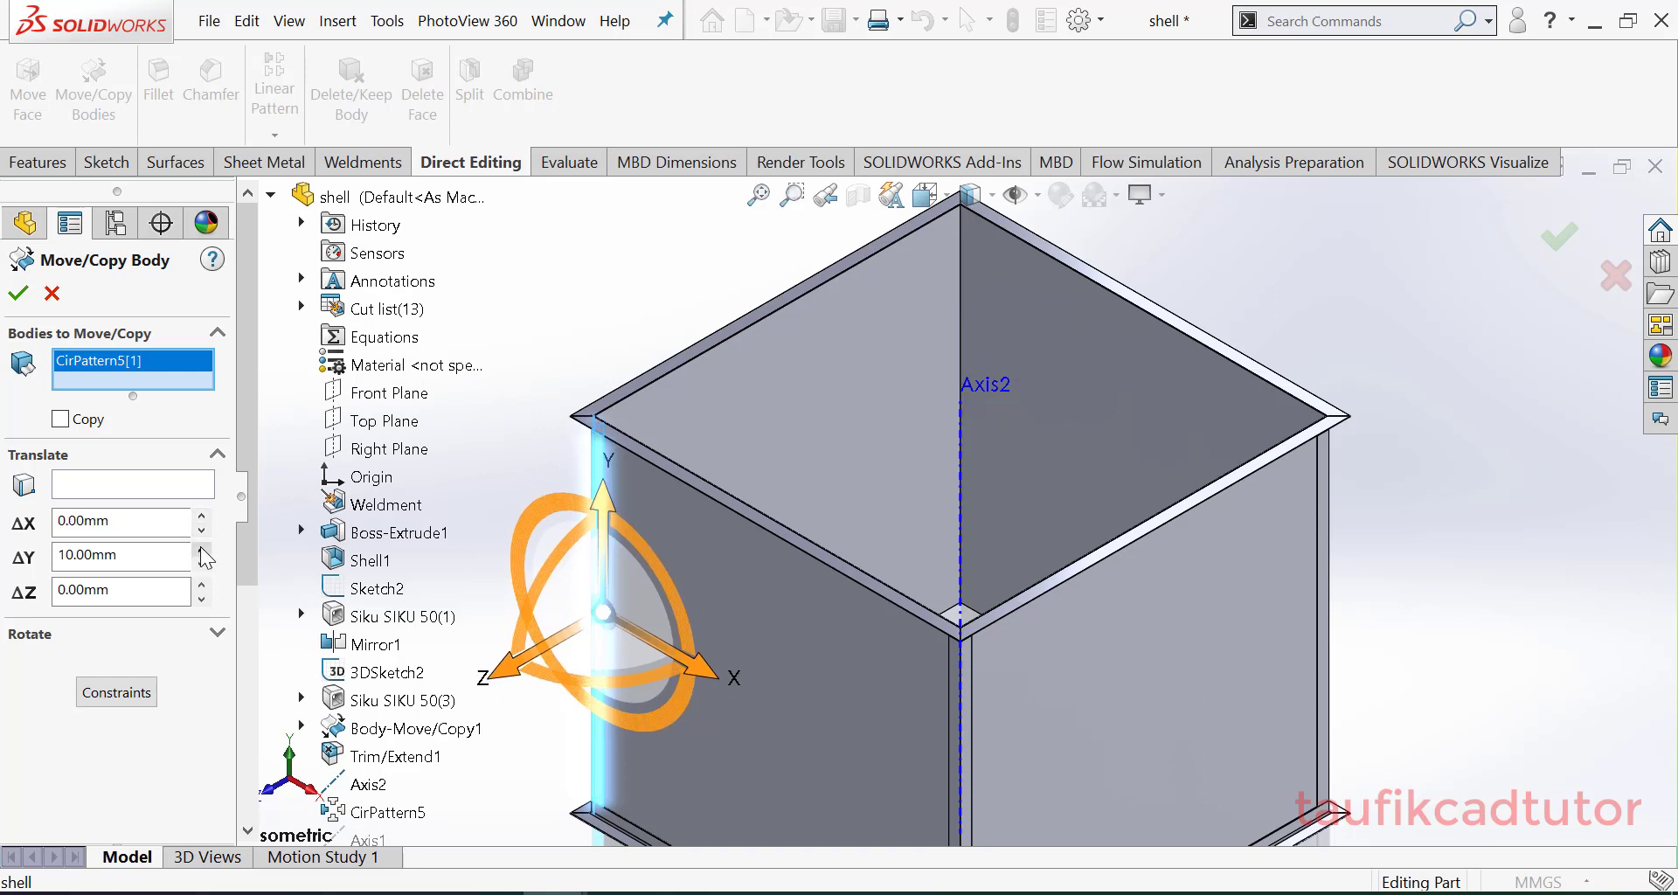
click(201, 547)
click(201, 547)
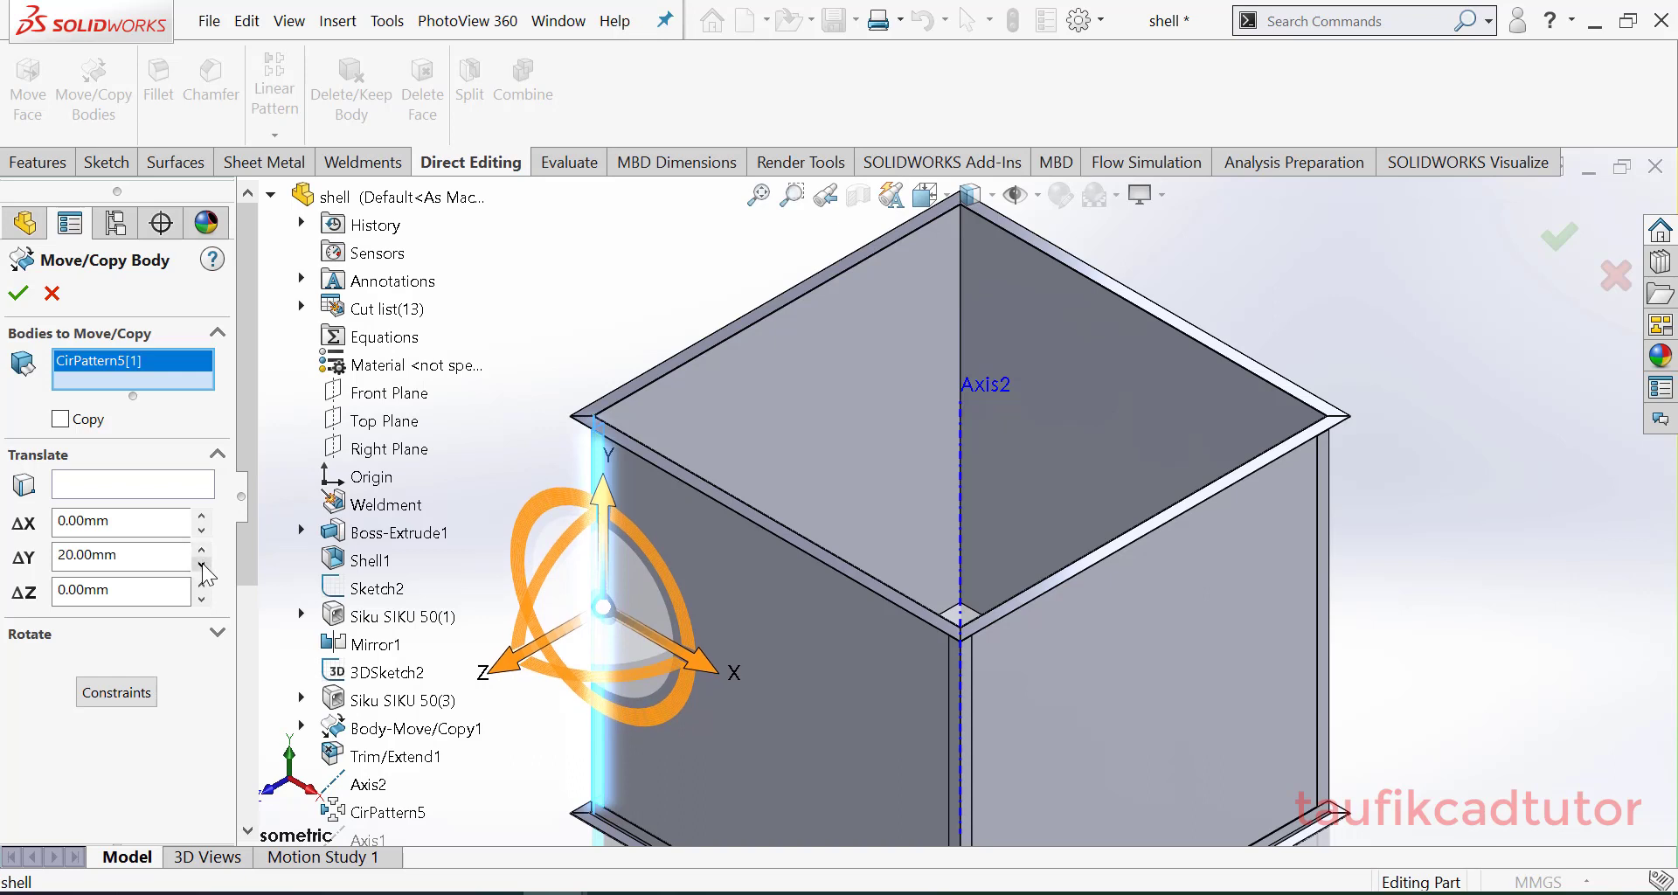
click(202, 565)
click(202, 564)
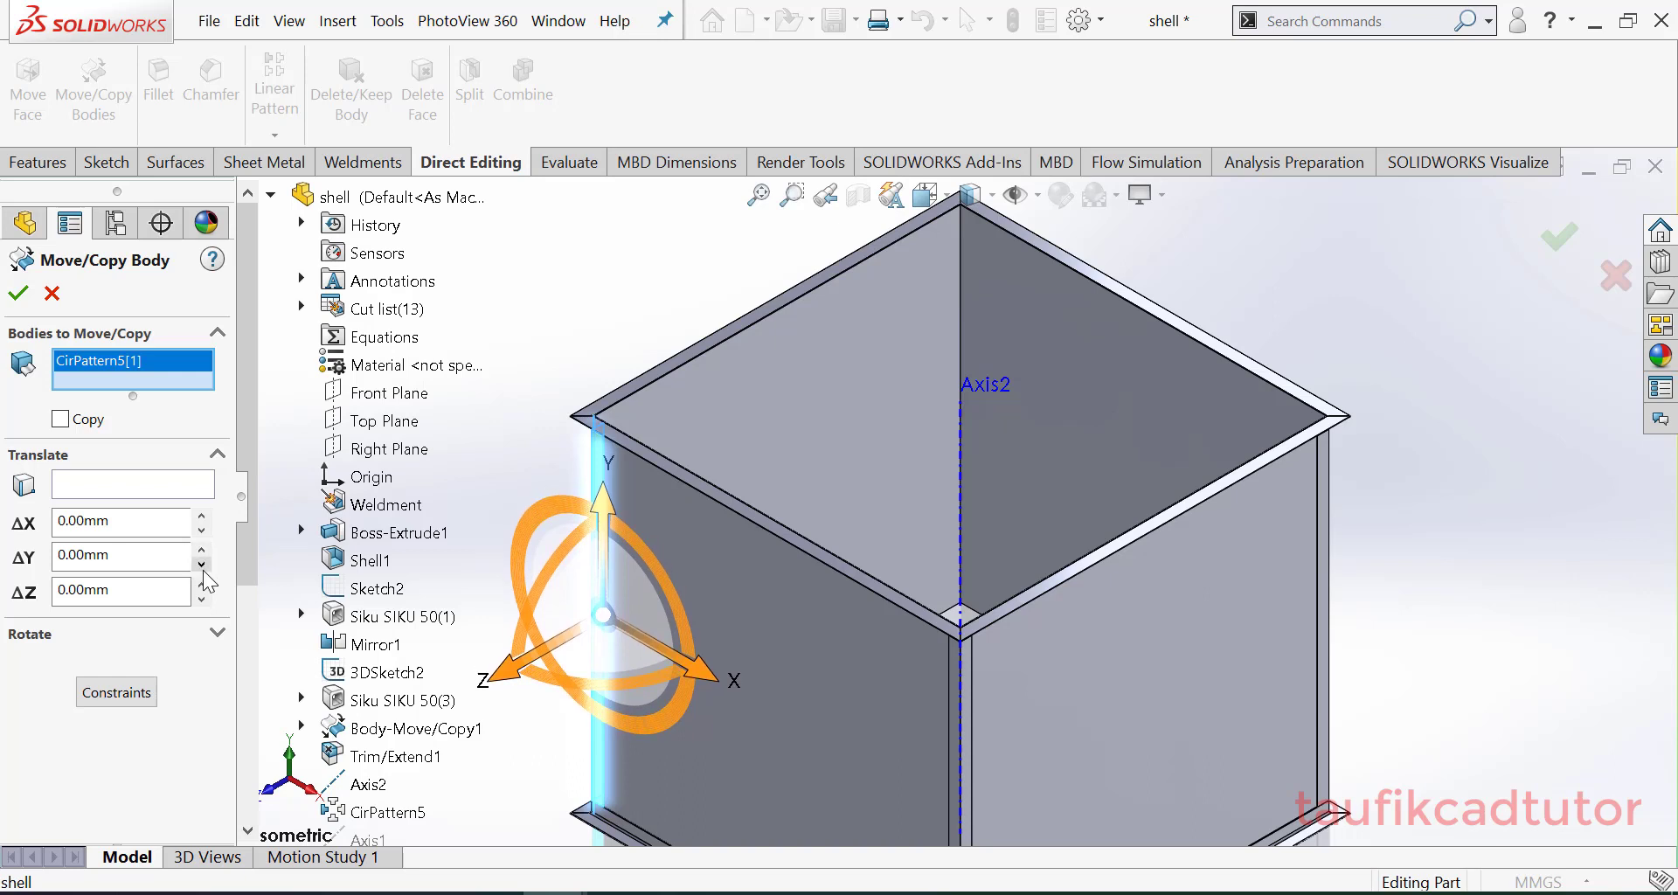
click(202, 583)
click(202, 583)
click(202, 583)
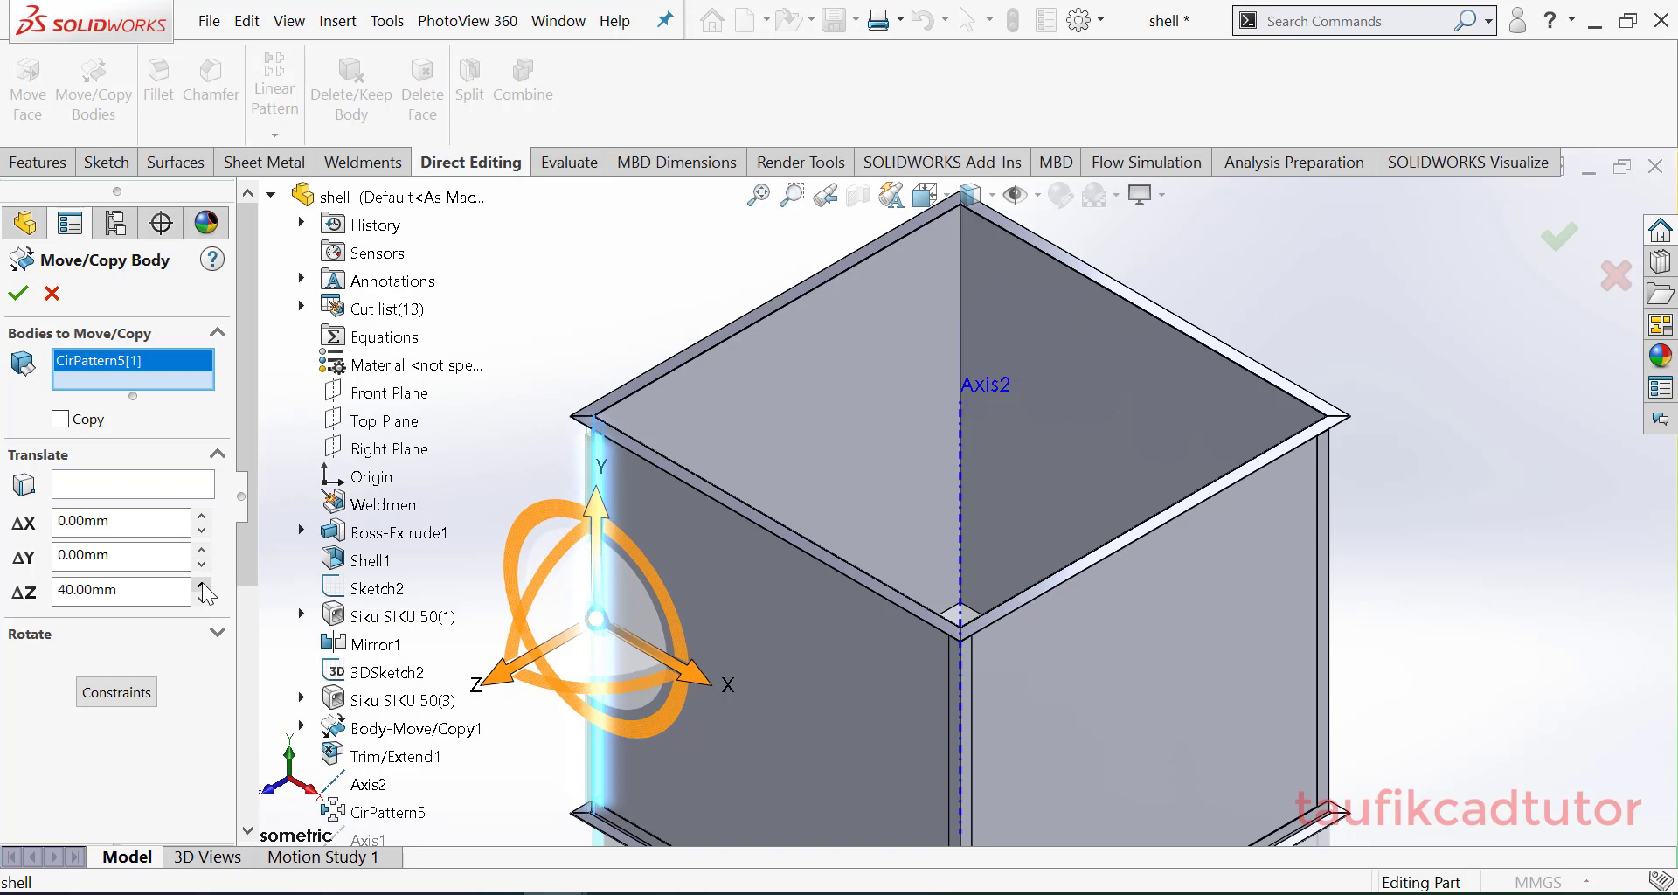
click(202, 583)
click(202, 600)
click(202, 601)
click(202, 600)
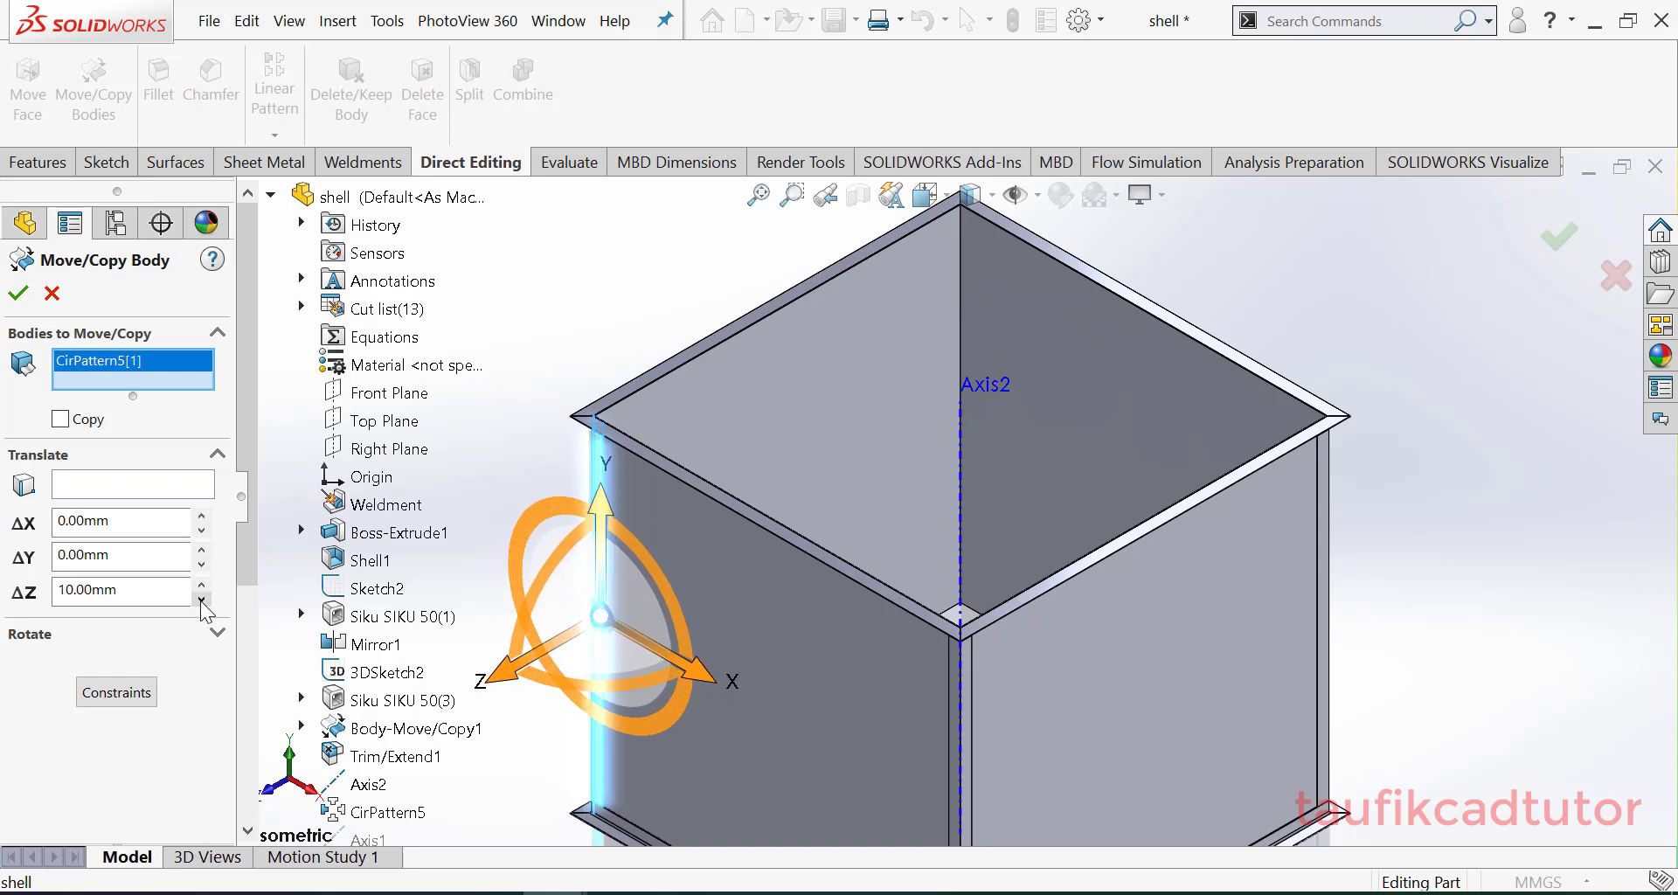
click(202, 601)
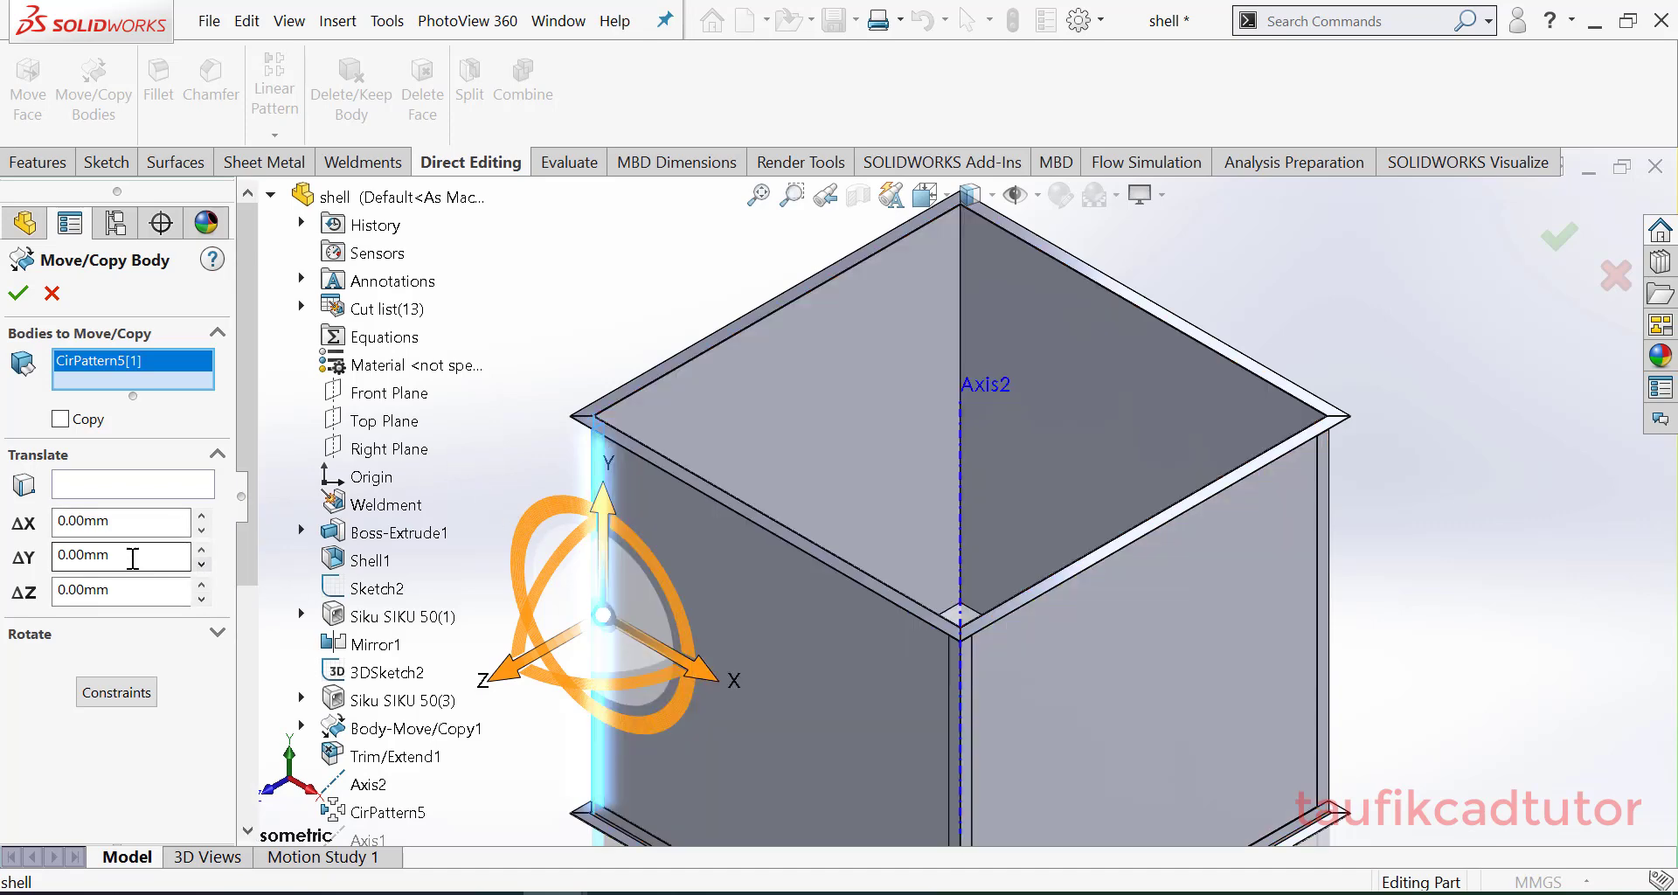
Step: Set the corner profile's X translation to 200 mm and inspect the preview against the rim and side wall
double_click(131, 522)
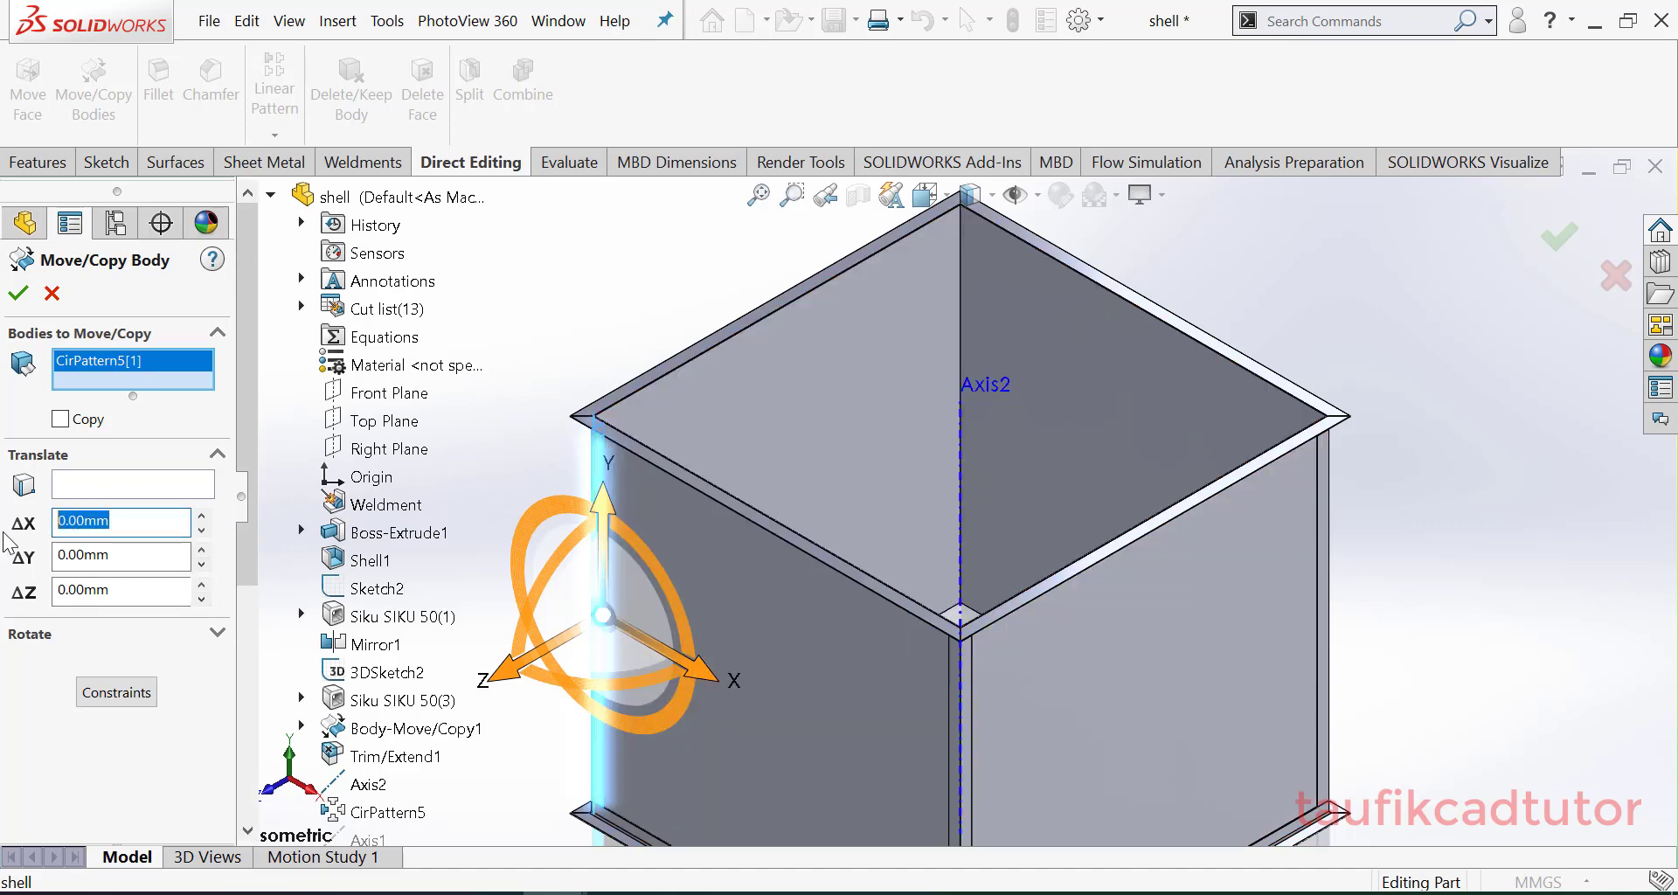
text(200)
key(Return)
middle_drag(705, 635, 665, 631)
scroll(622, 494, down, 4)
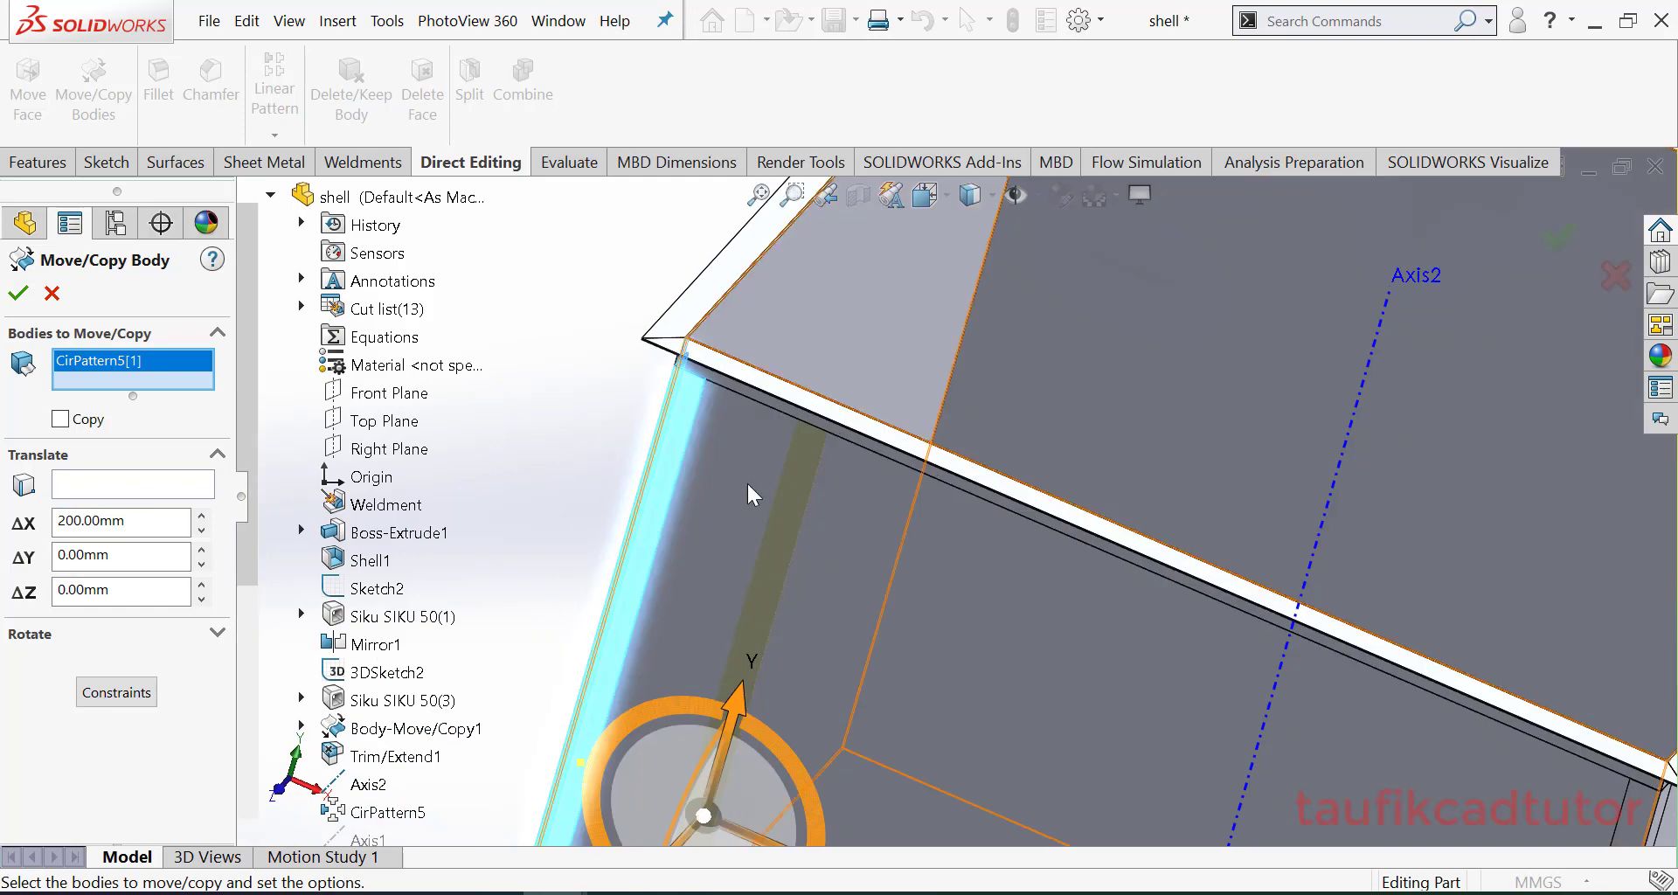
scroll(748, 482, down, 2)
middle_drag(784, 484, 867, 412)
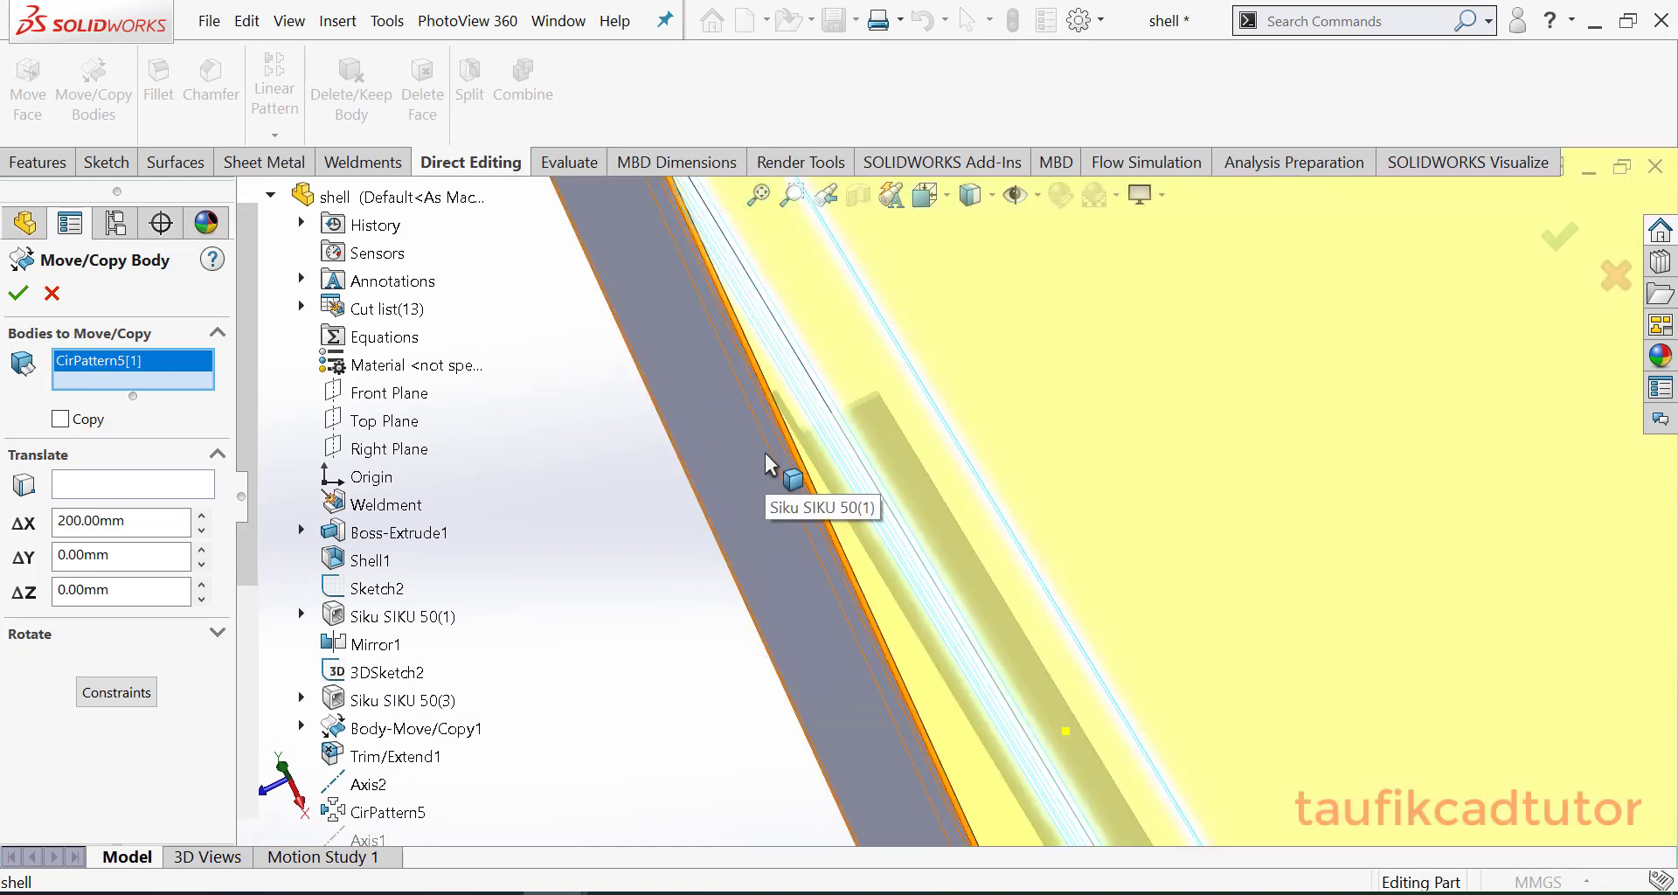
scroll(764, 453, up, 4)
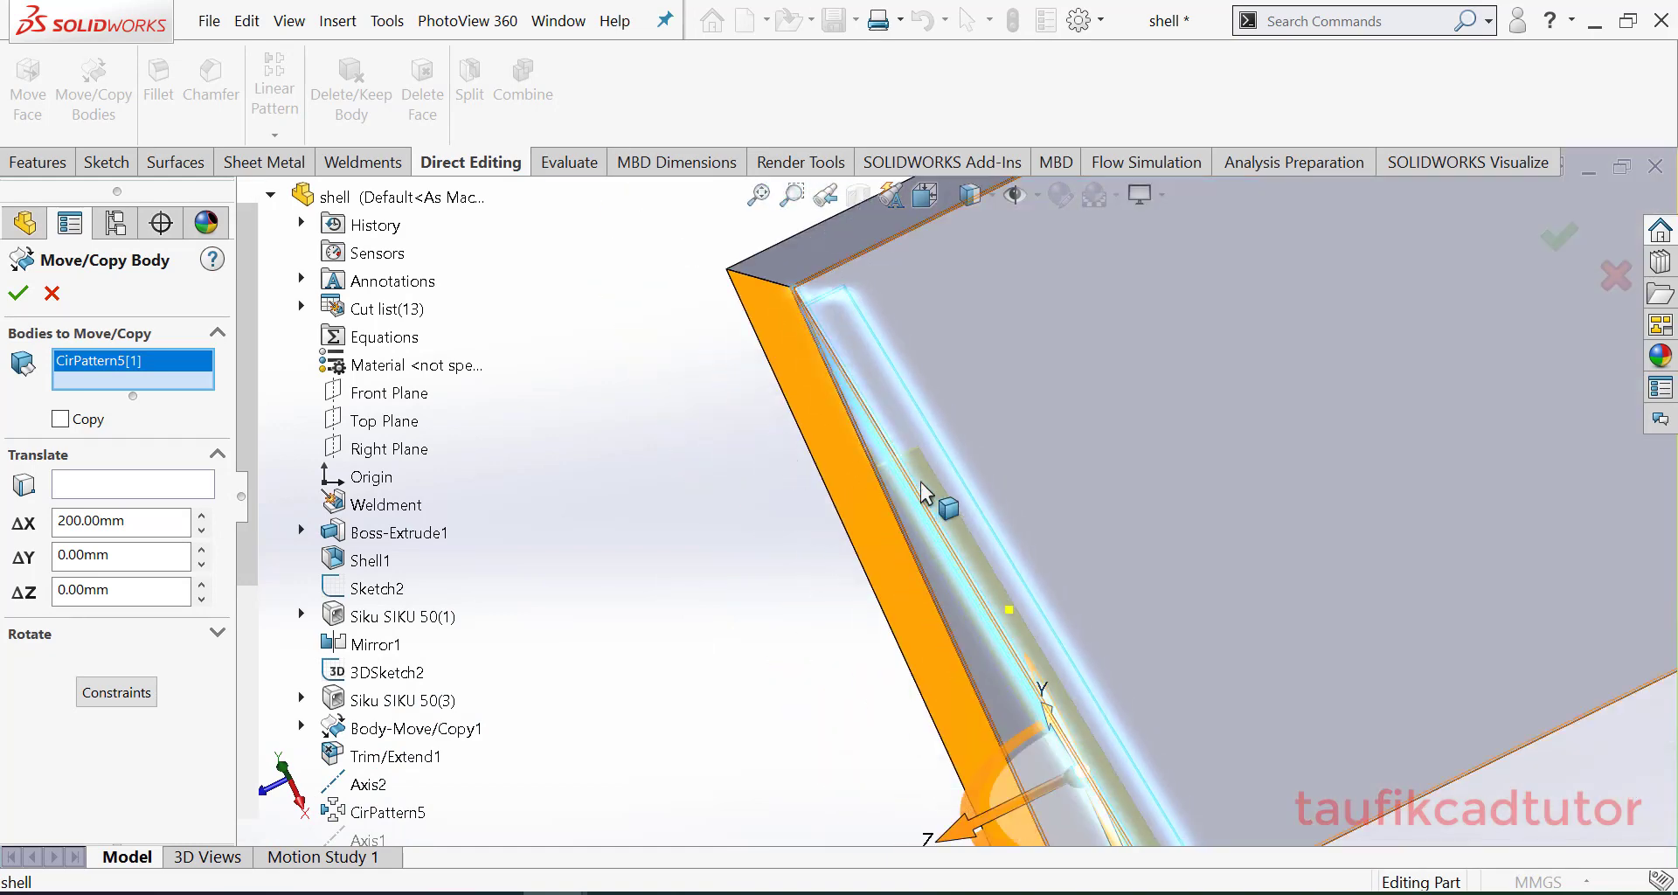
middle_drag(921, 481, 959, 447)
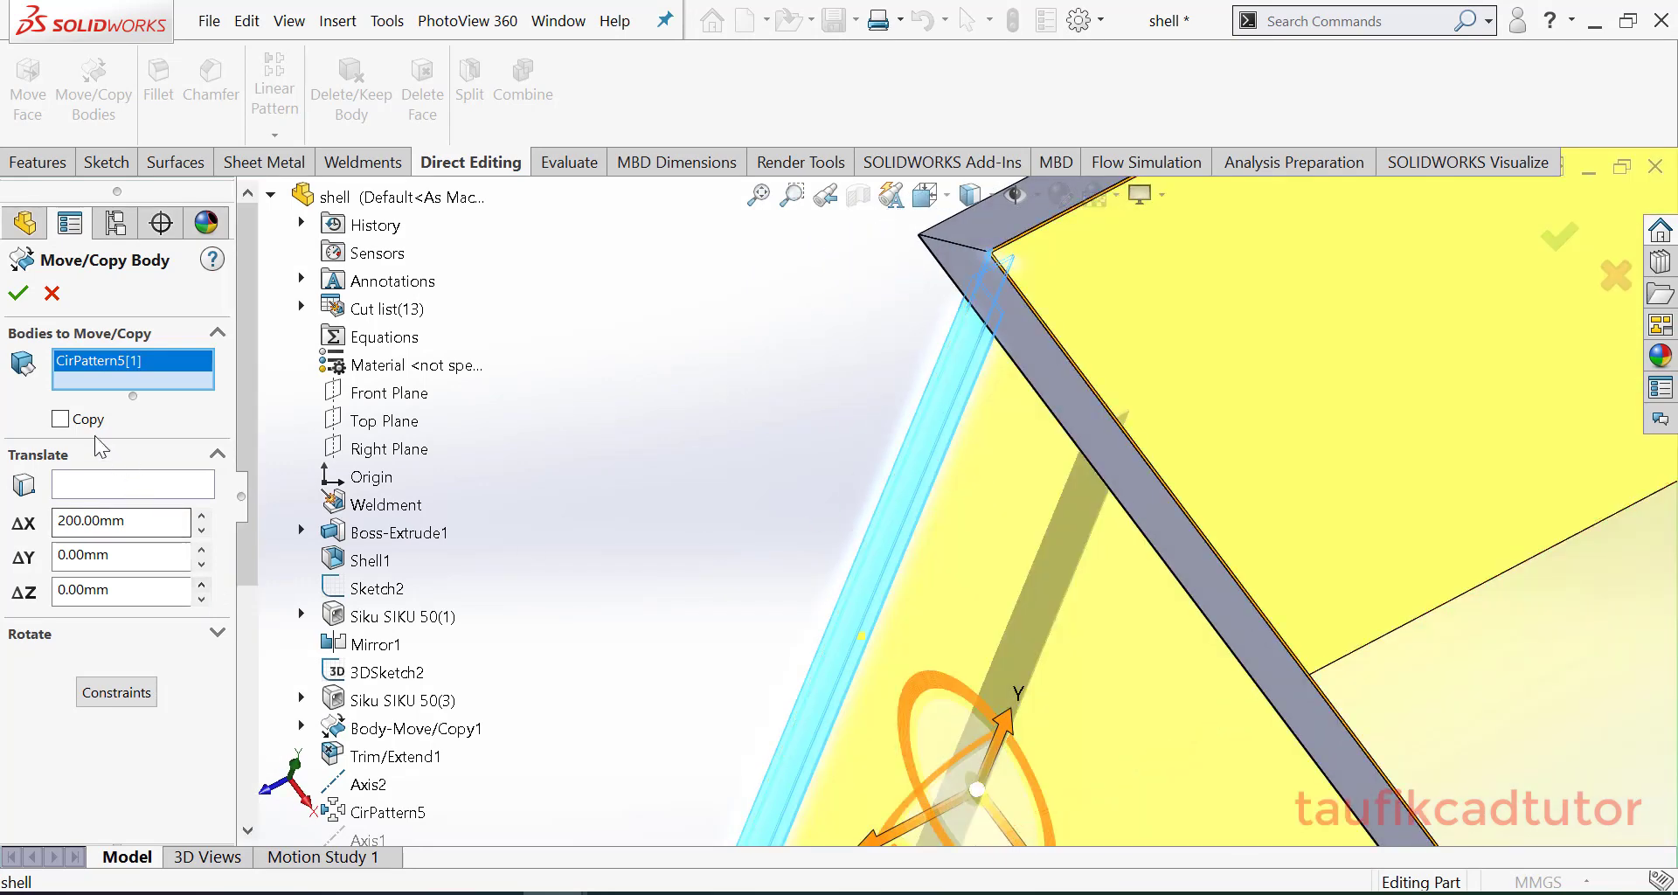
Step: Create one copy of the corner profile at the 200 mm X offset and return to the isometric view
click(60, 419)
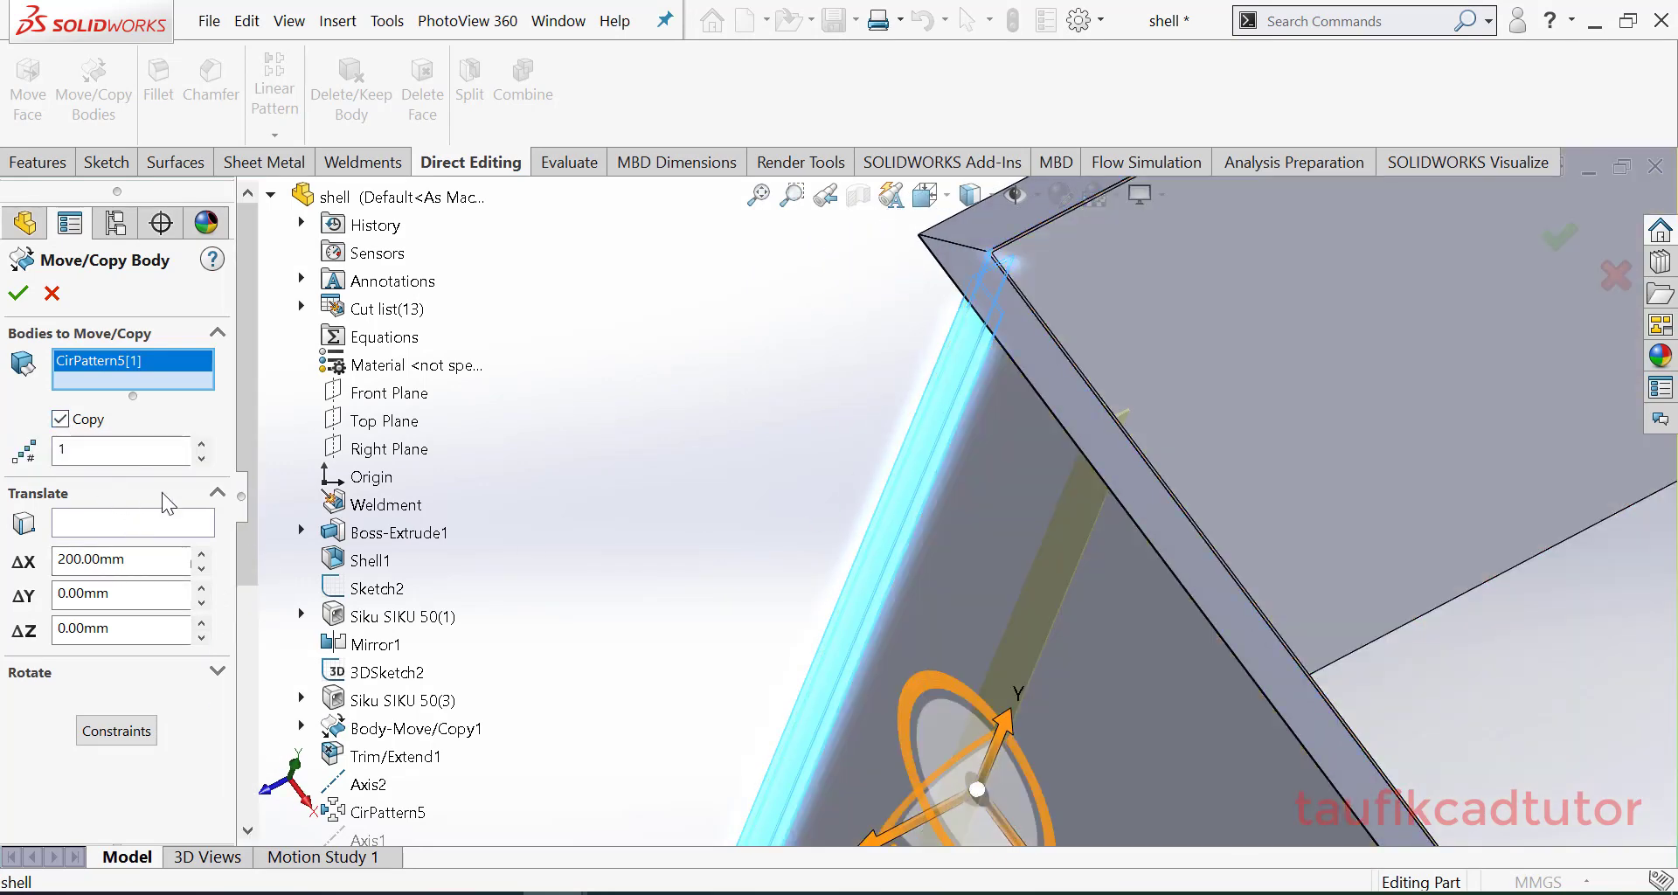
click(201, 443)
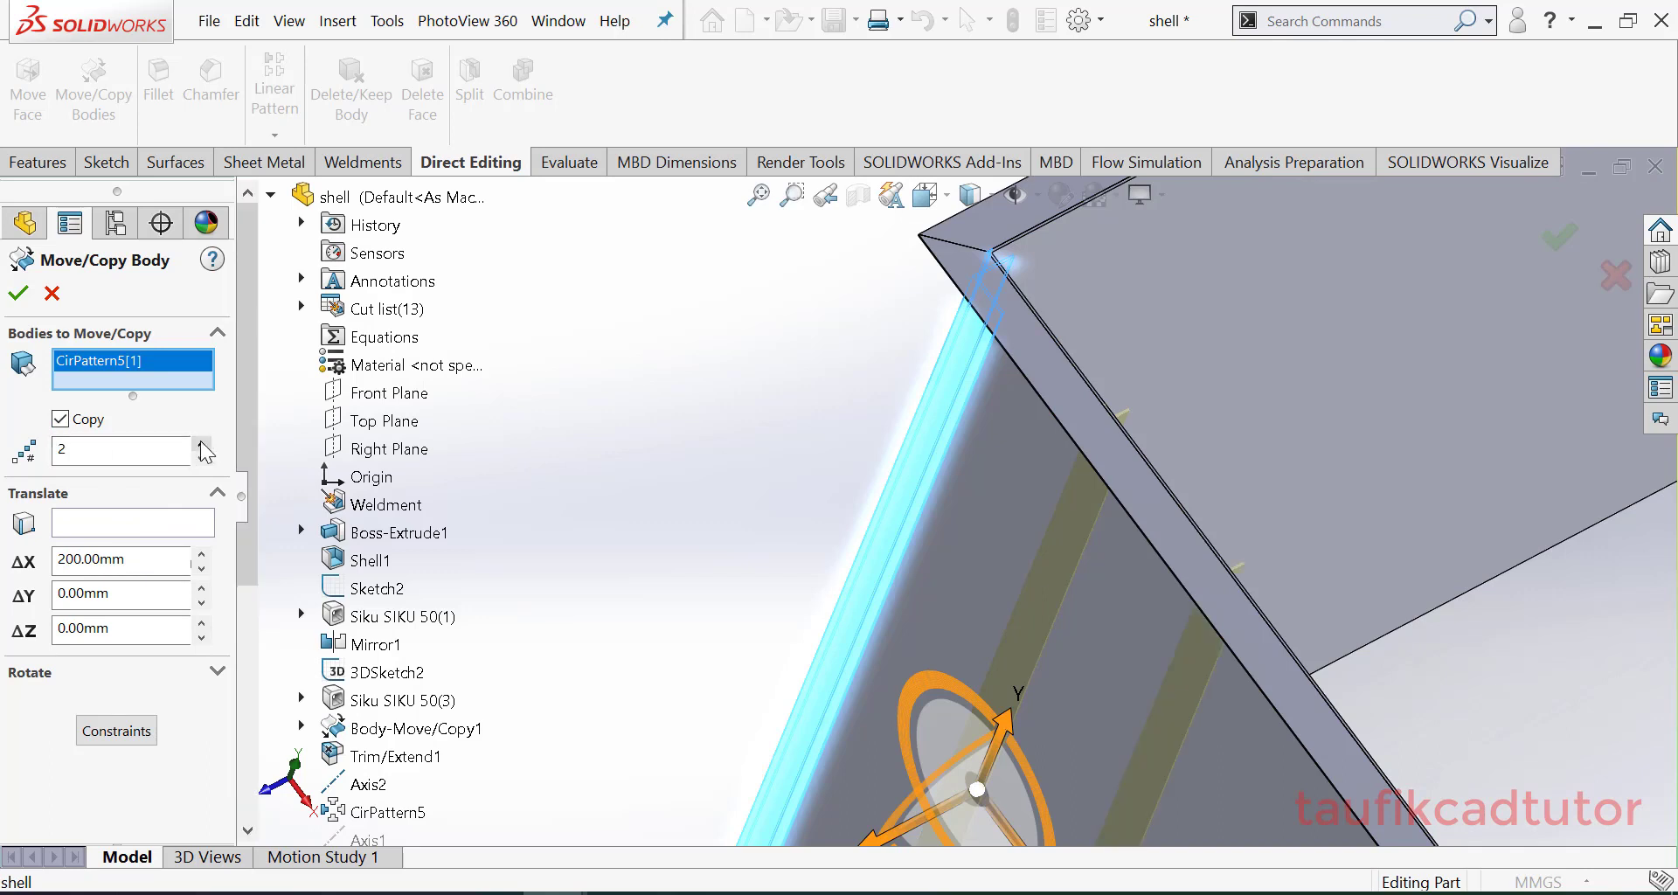
click(202, 443)
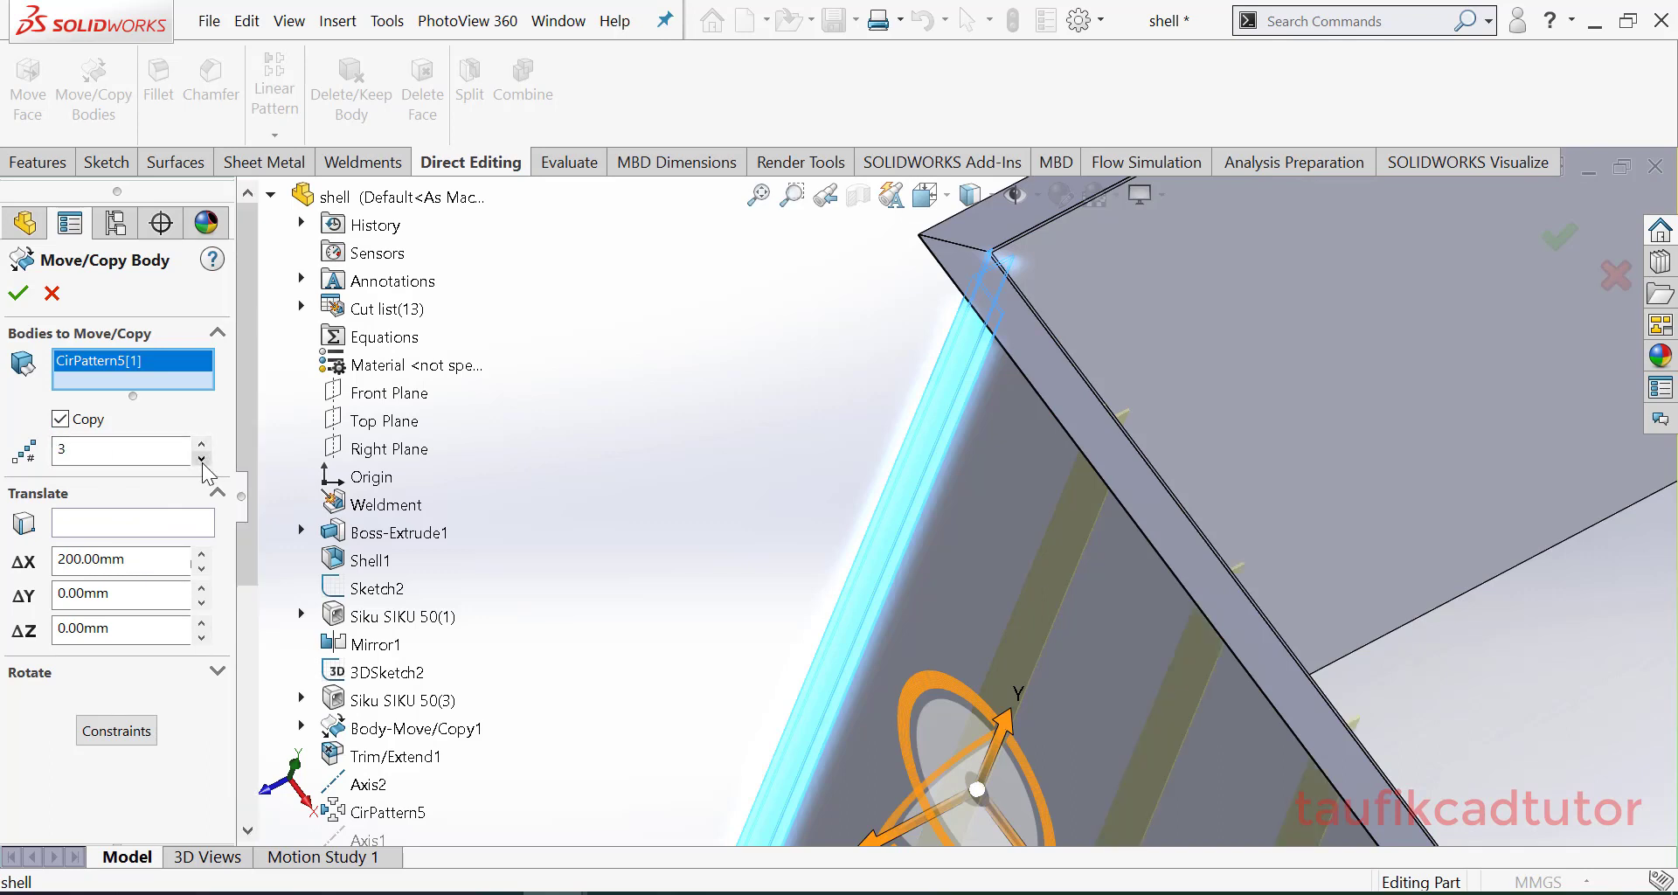
click(202, 460)
click(202, 460)
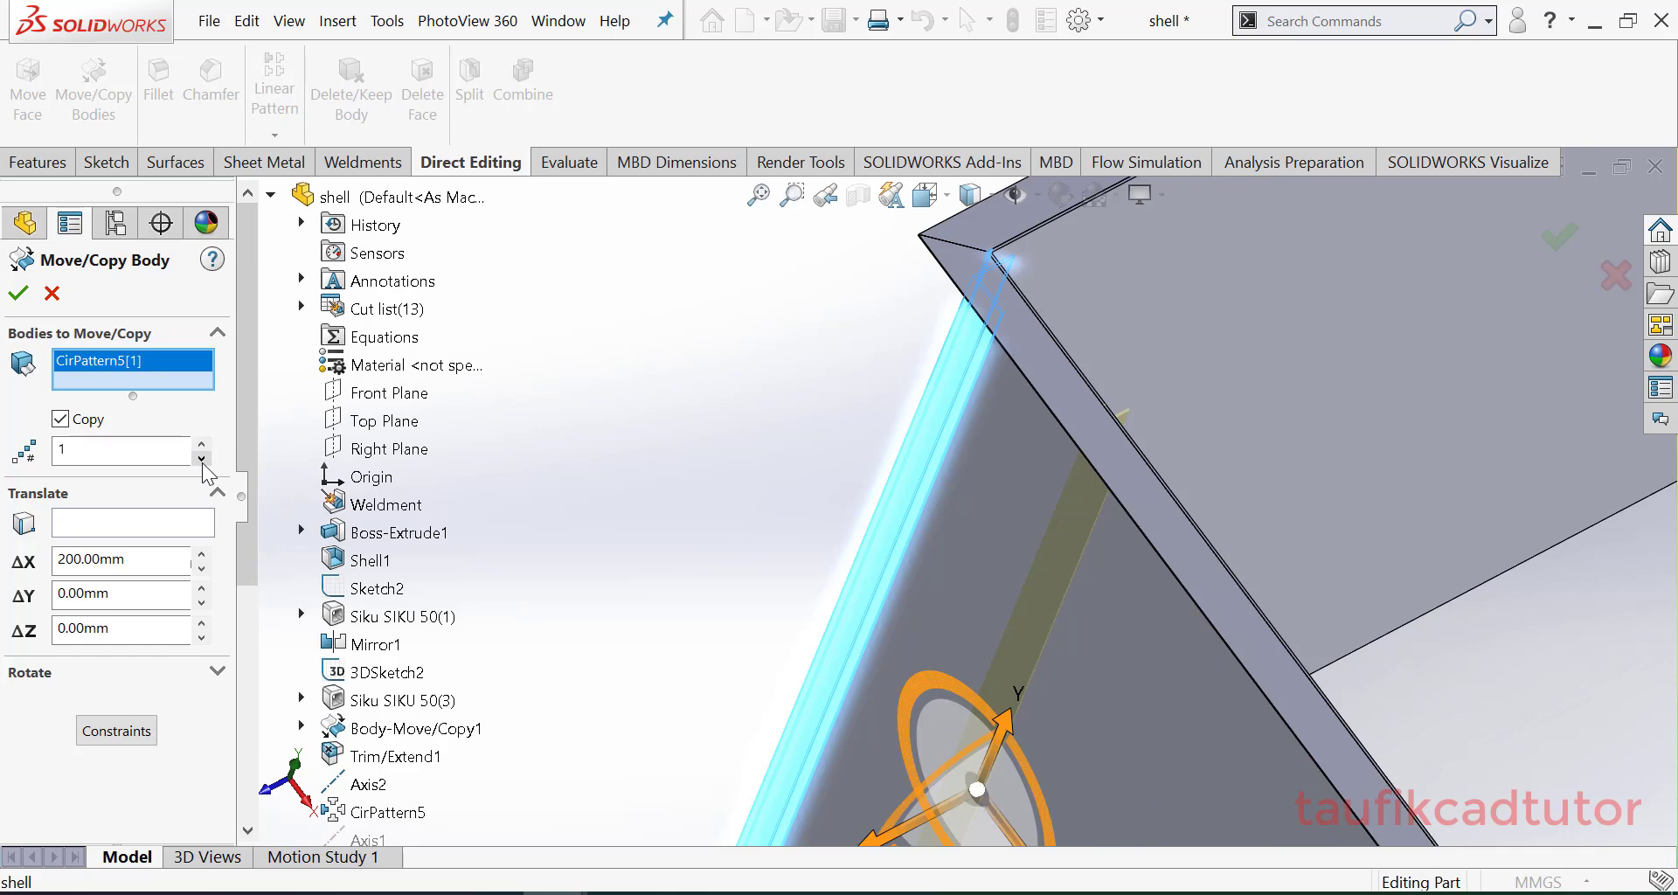
click(18, 293)
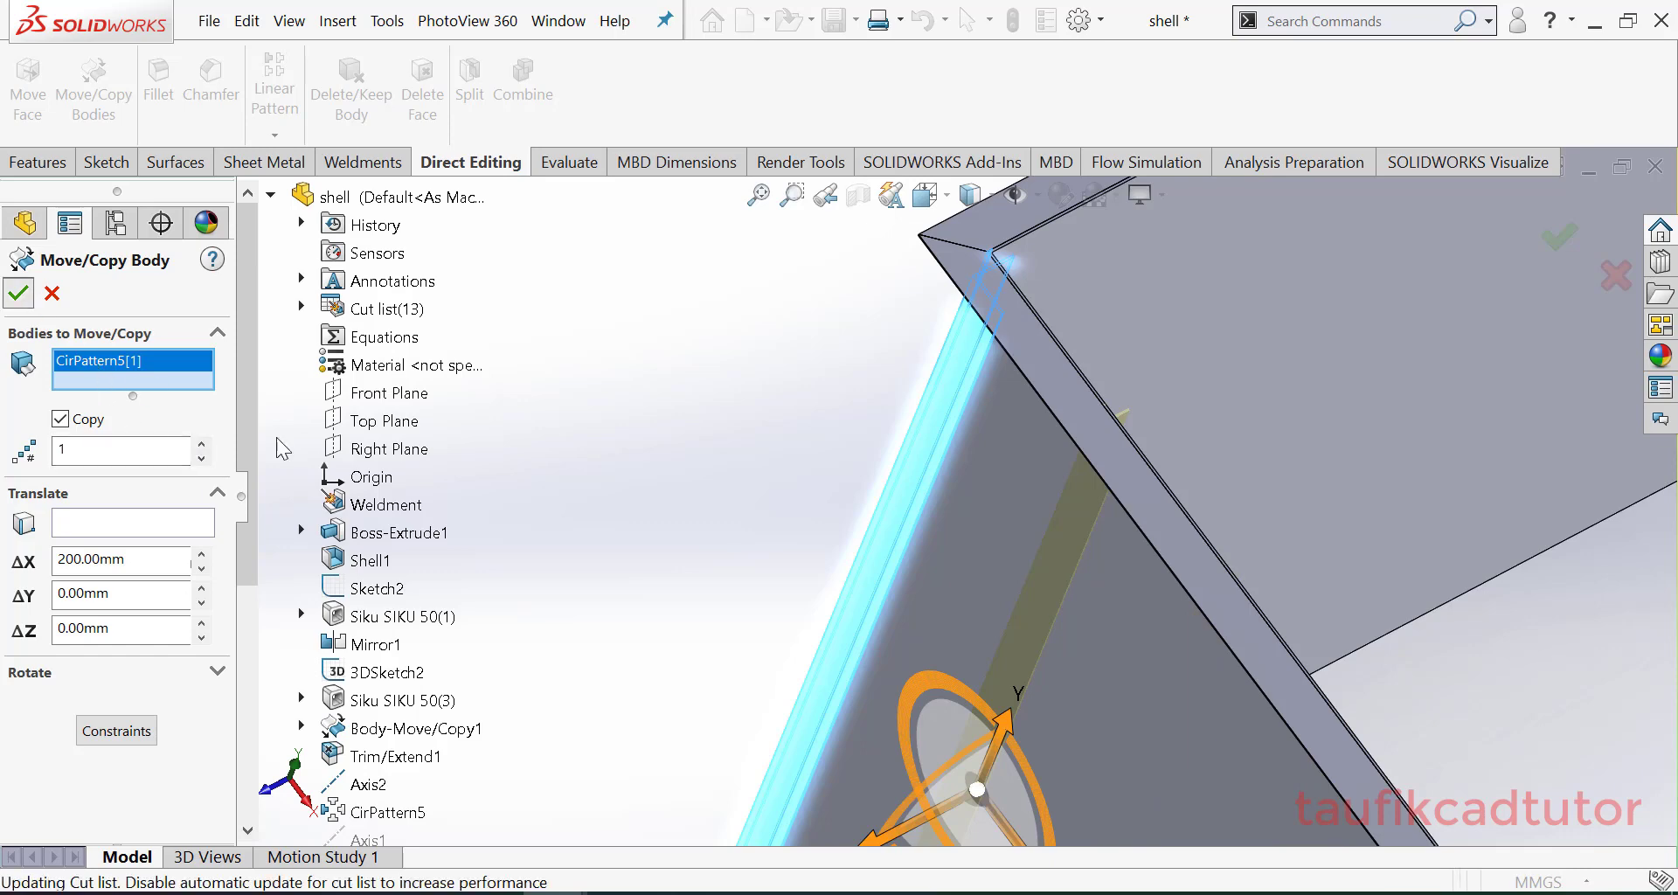
click(927, 195)
click(1066, 264)
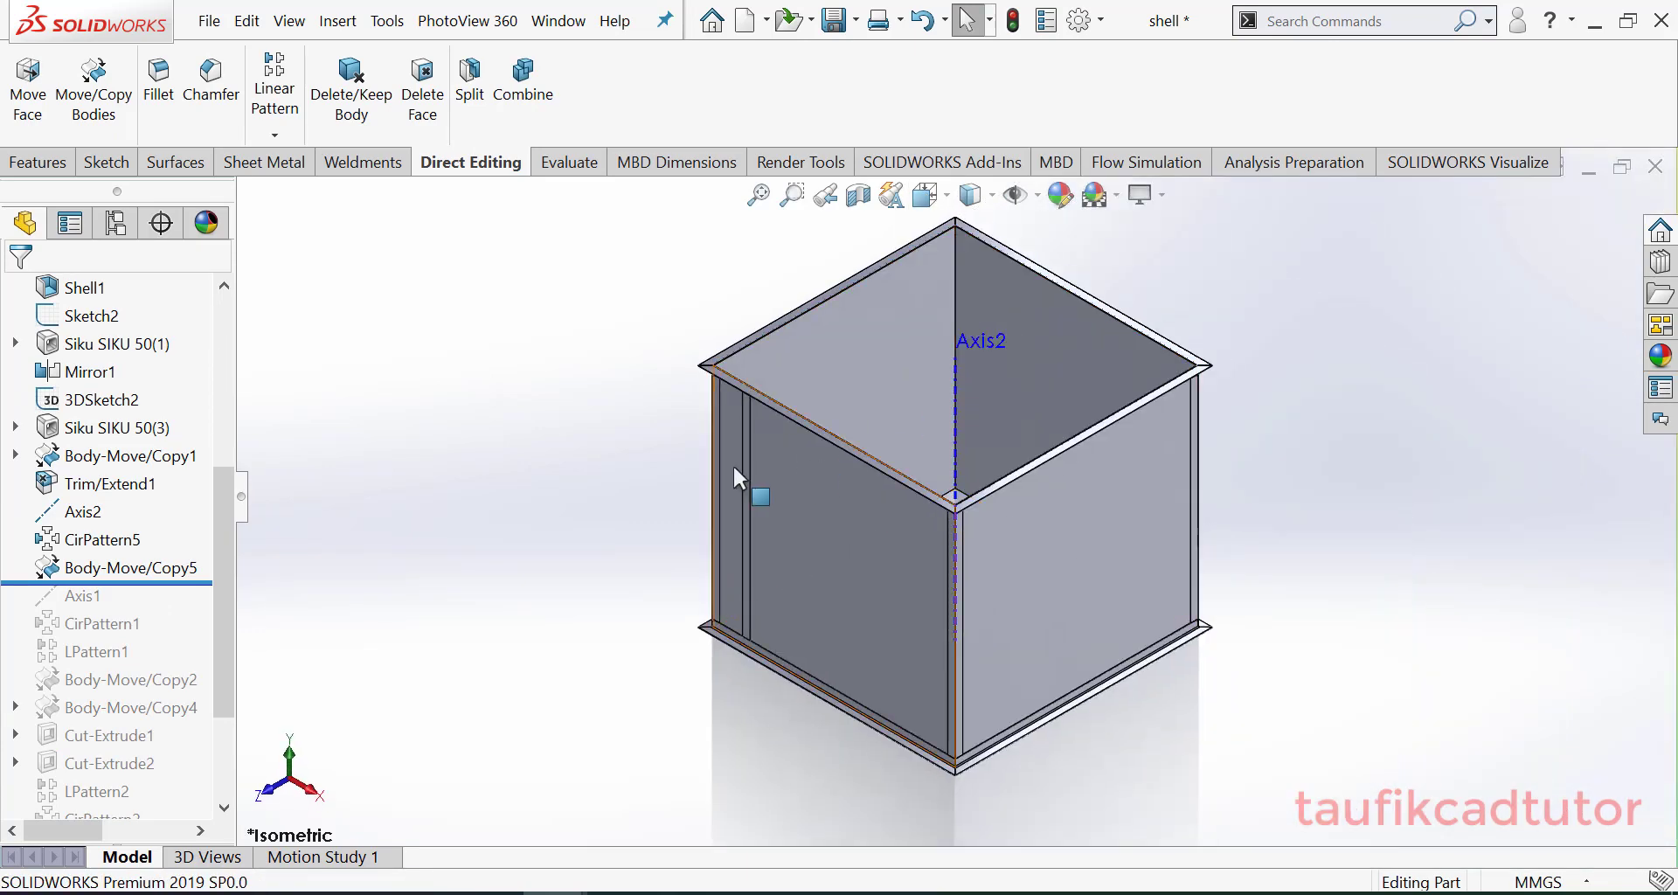
Step: Start another Move/Copy Body on the newly copied side profile with copying enabled, and open its rotation settings
scroll(783, 373, down, 4)
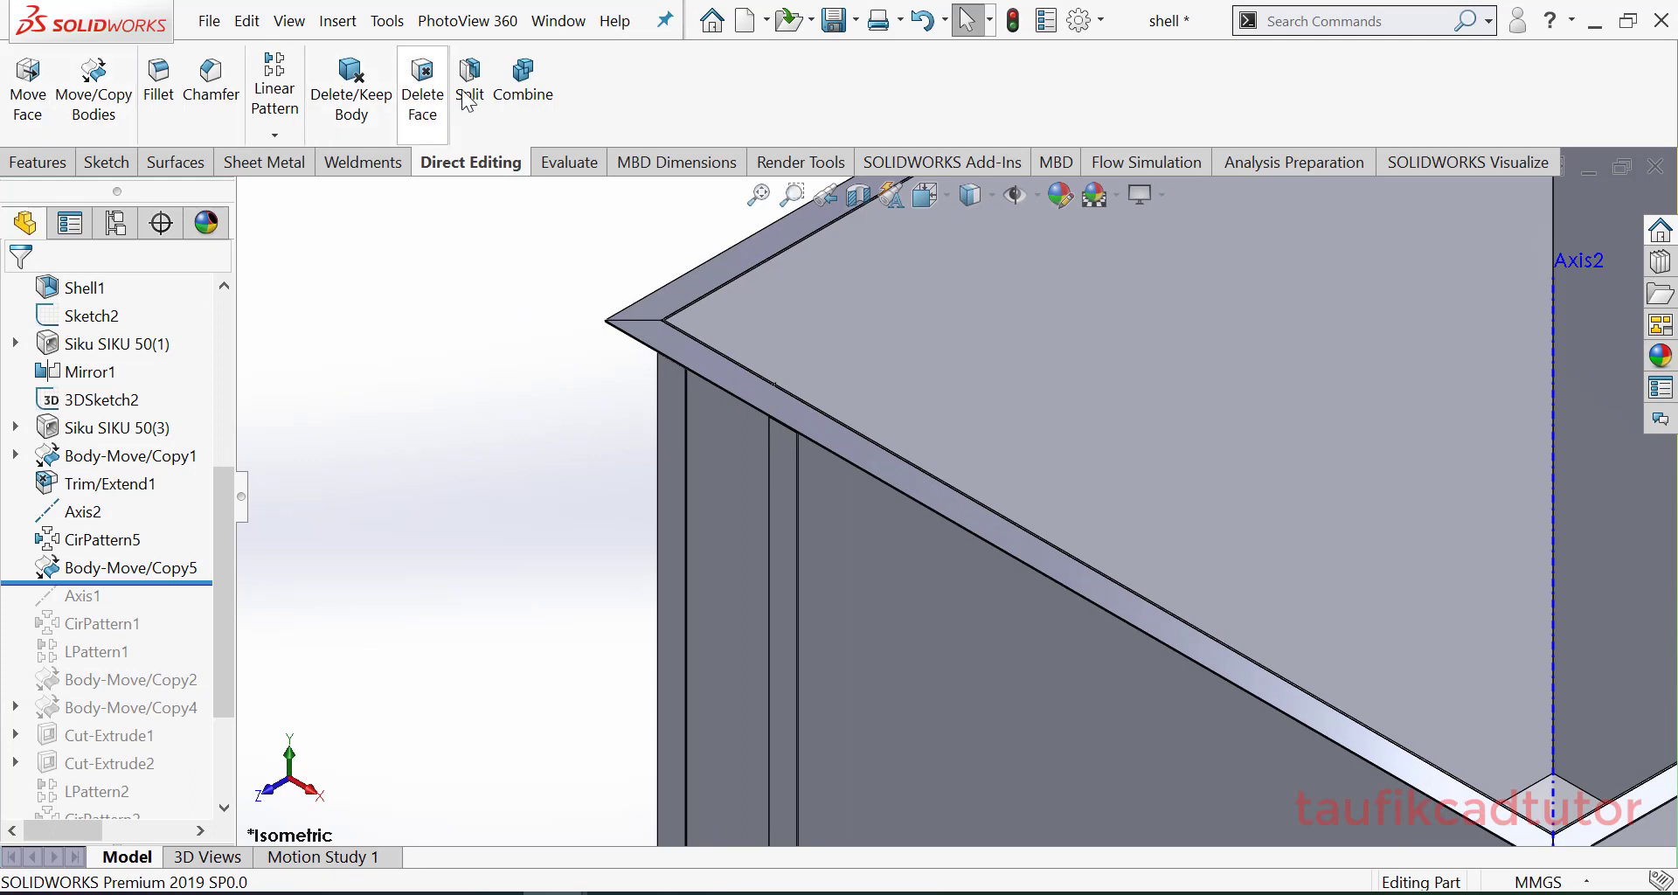
click(94, 103)
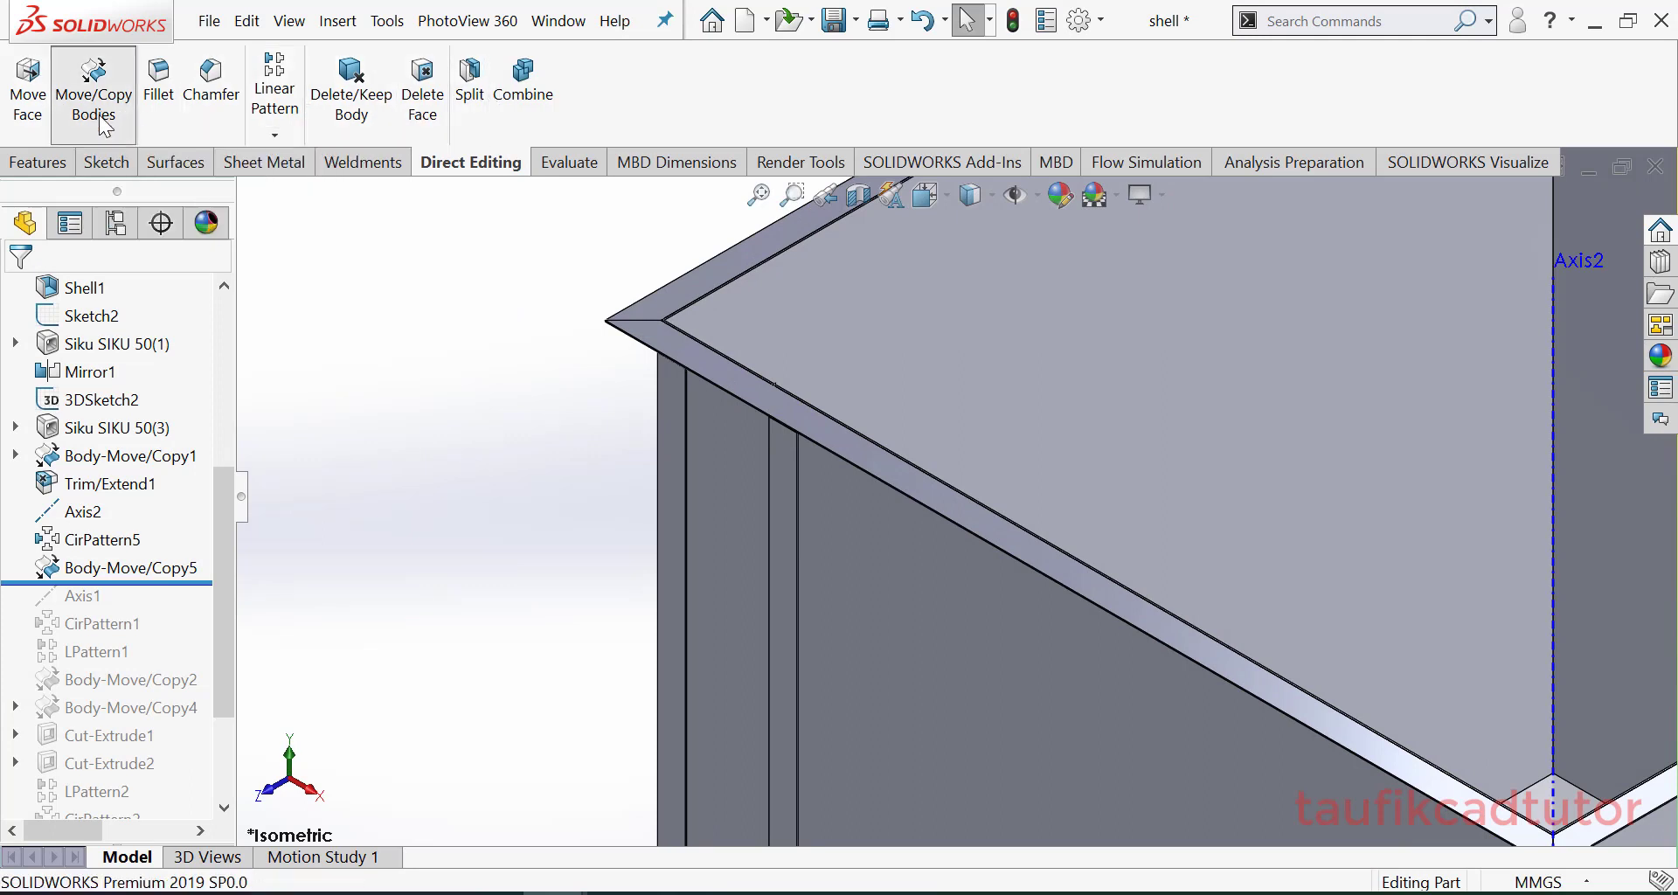
click(783, 472)
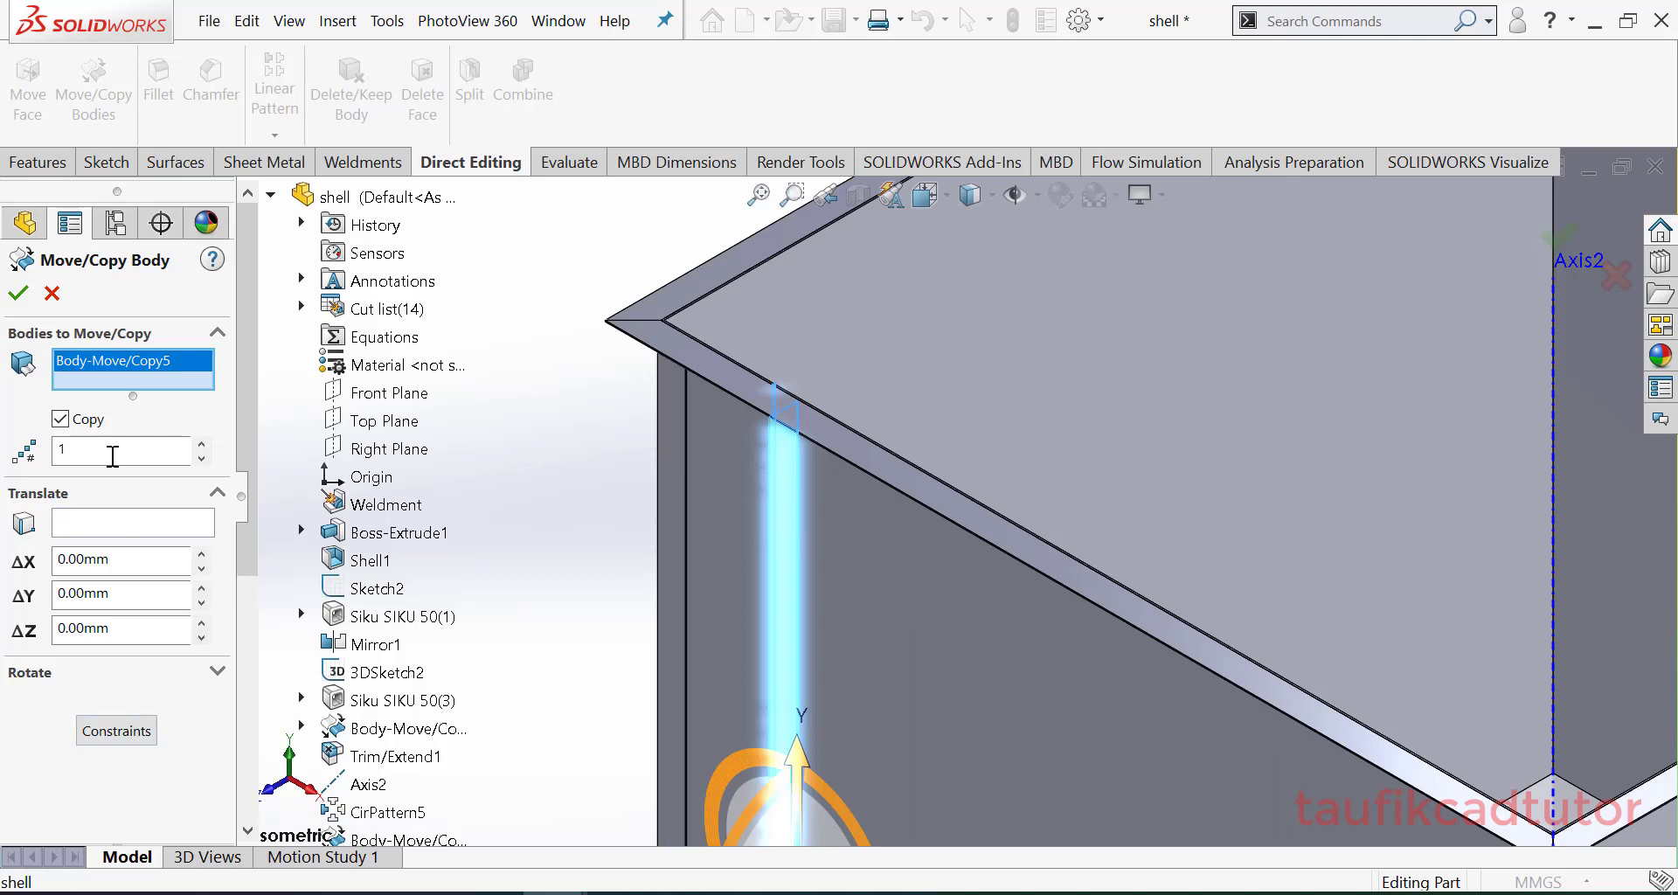
click(218, 673)
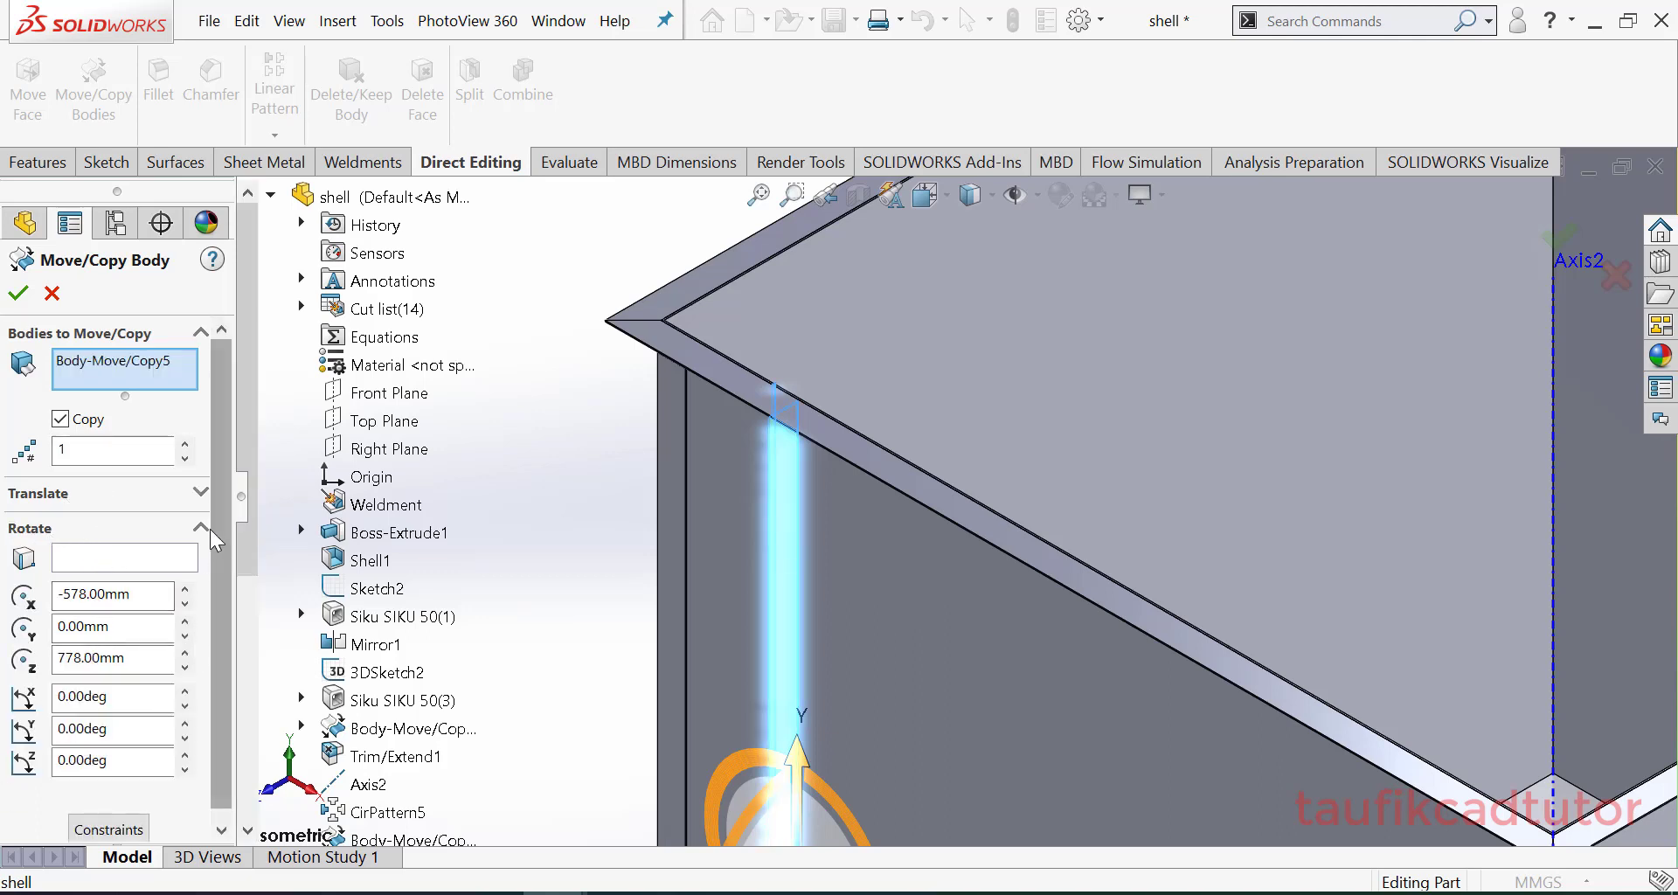
click(211, 530)
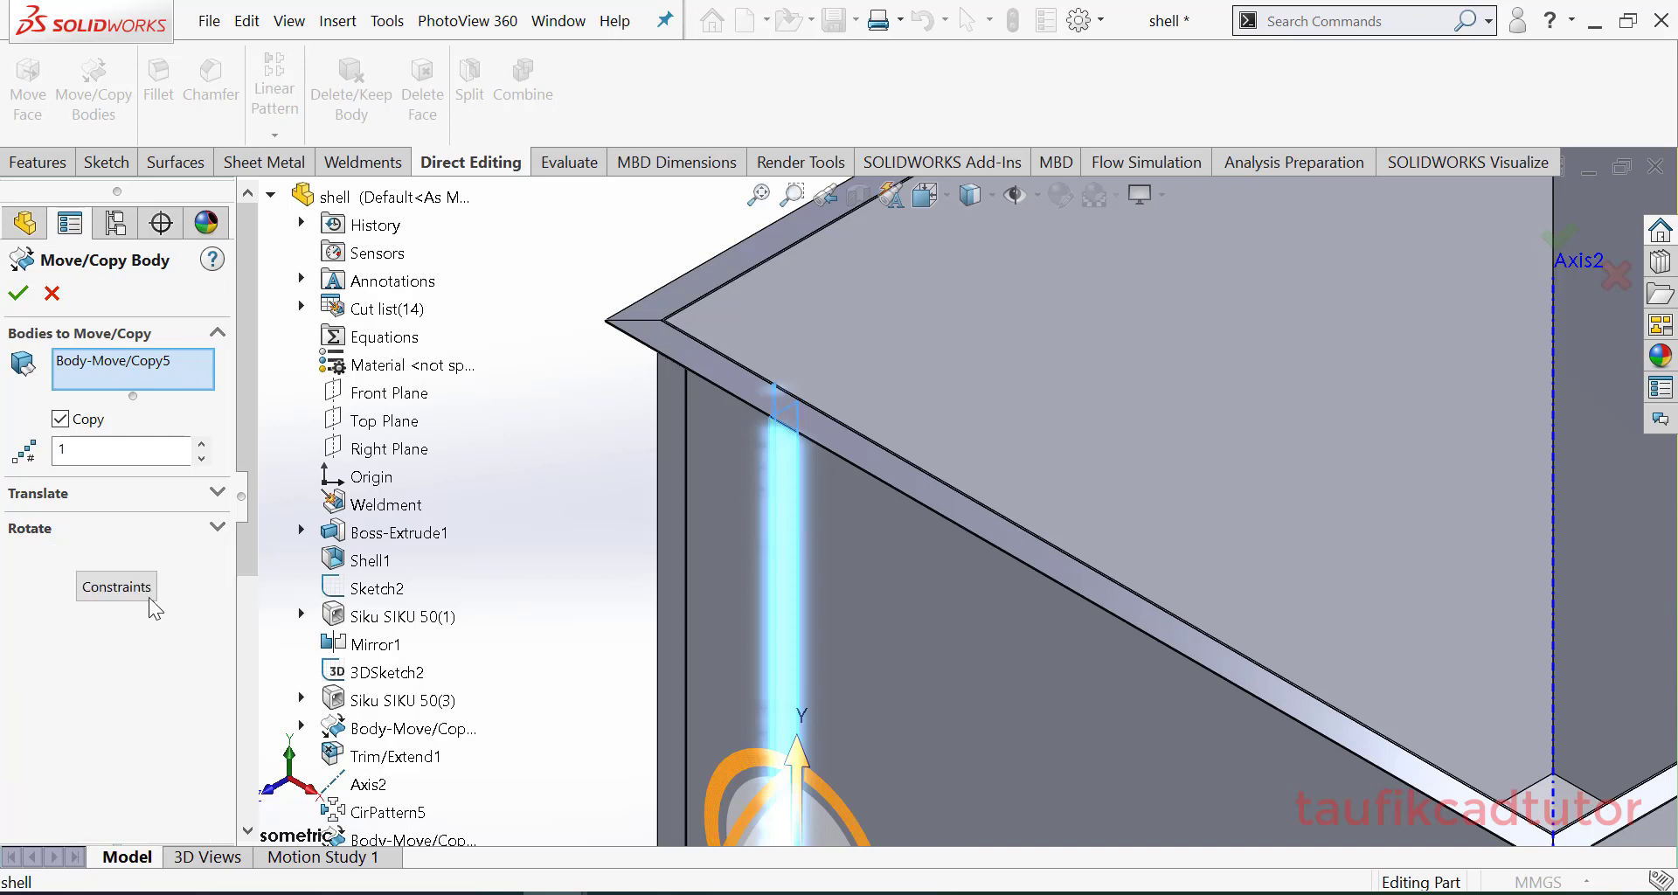
click(219, 495)
click(218, 493)
click(218, 529)
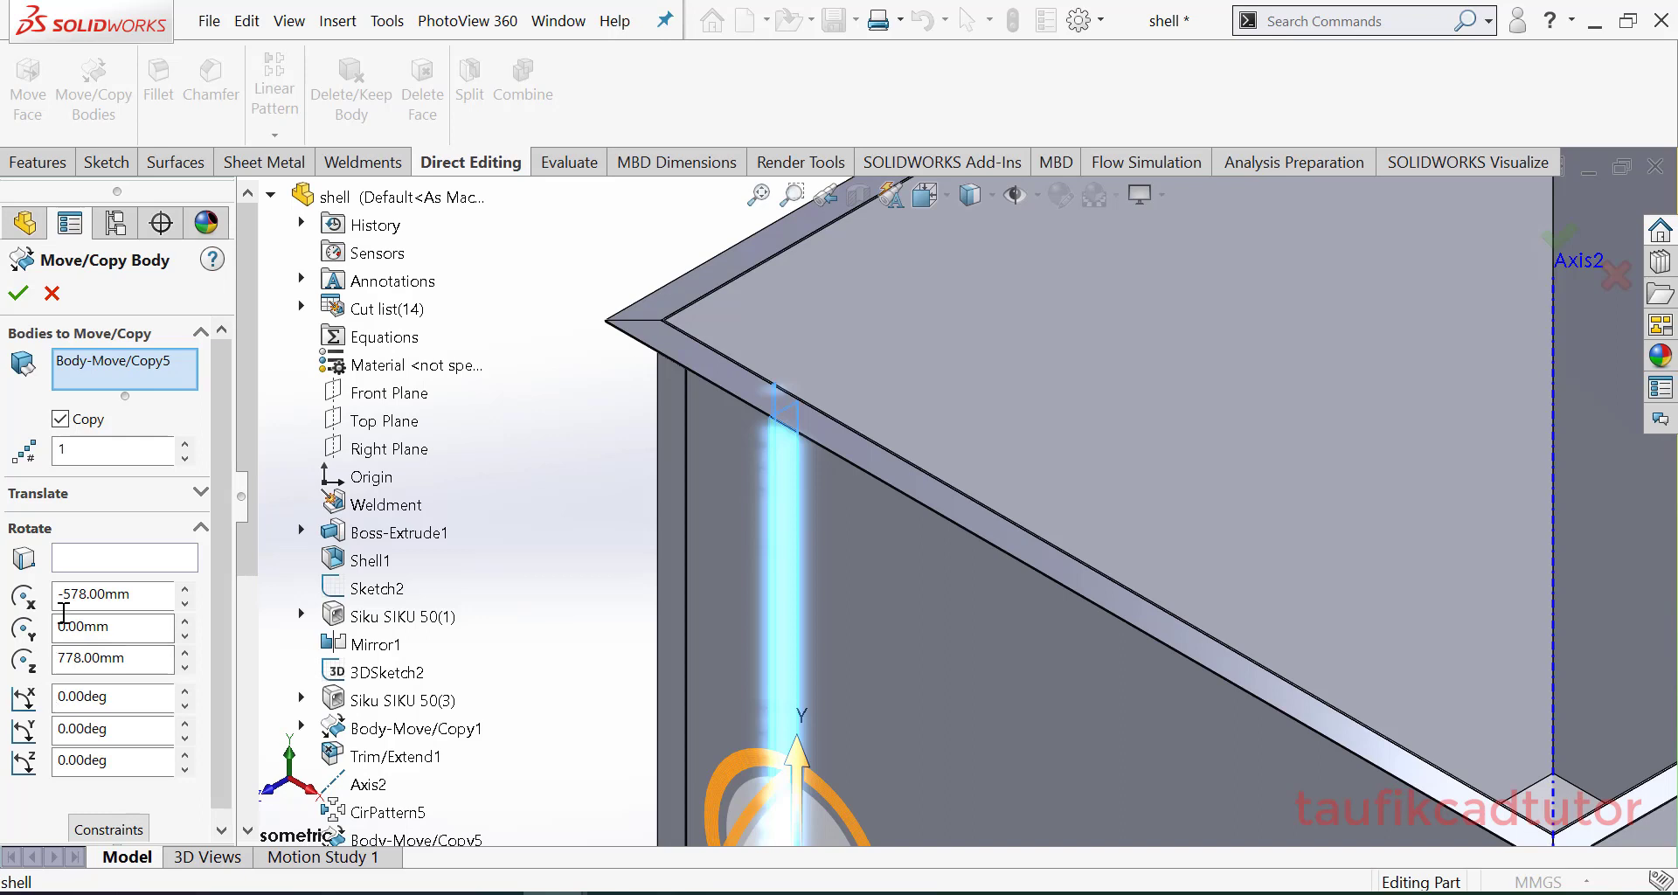
Step: Pick a long vertical edge of the copied side profile as its rotation axis
click(101, 559)
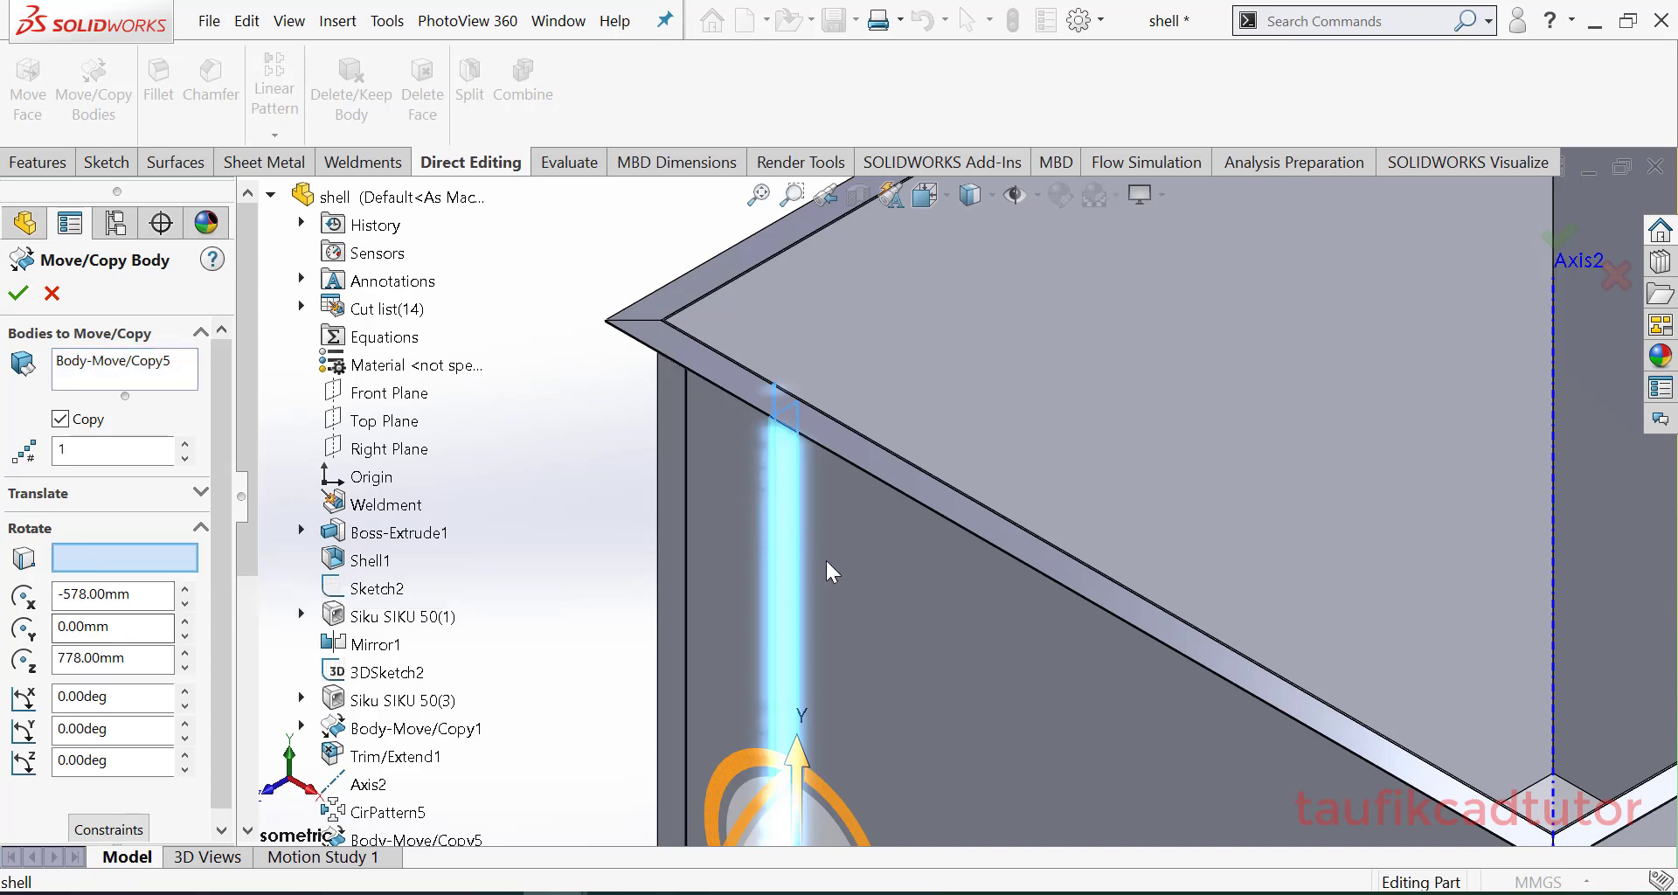
scroll(826, 558, up, 2)
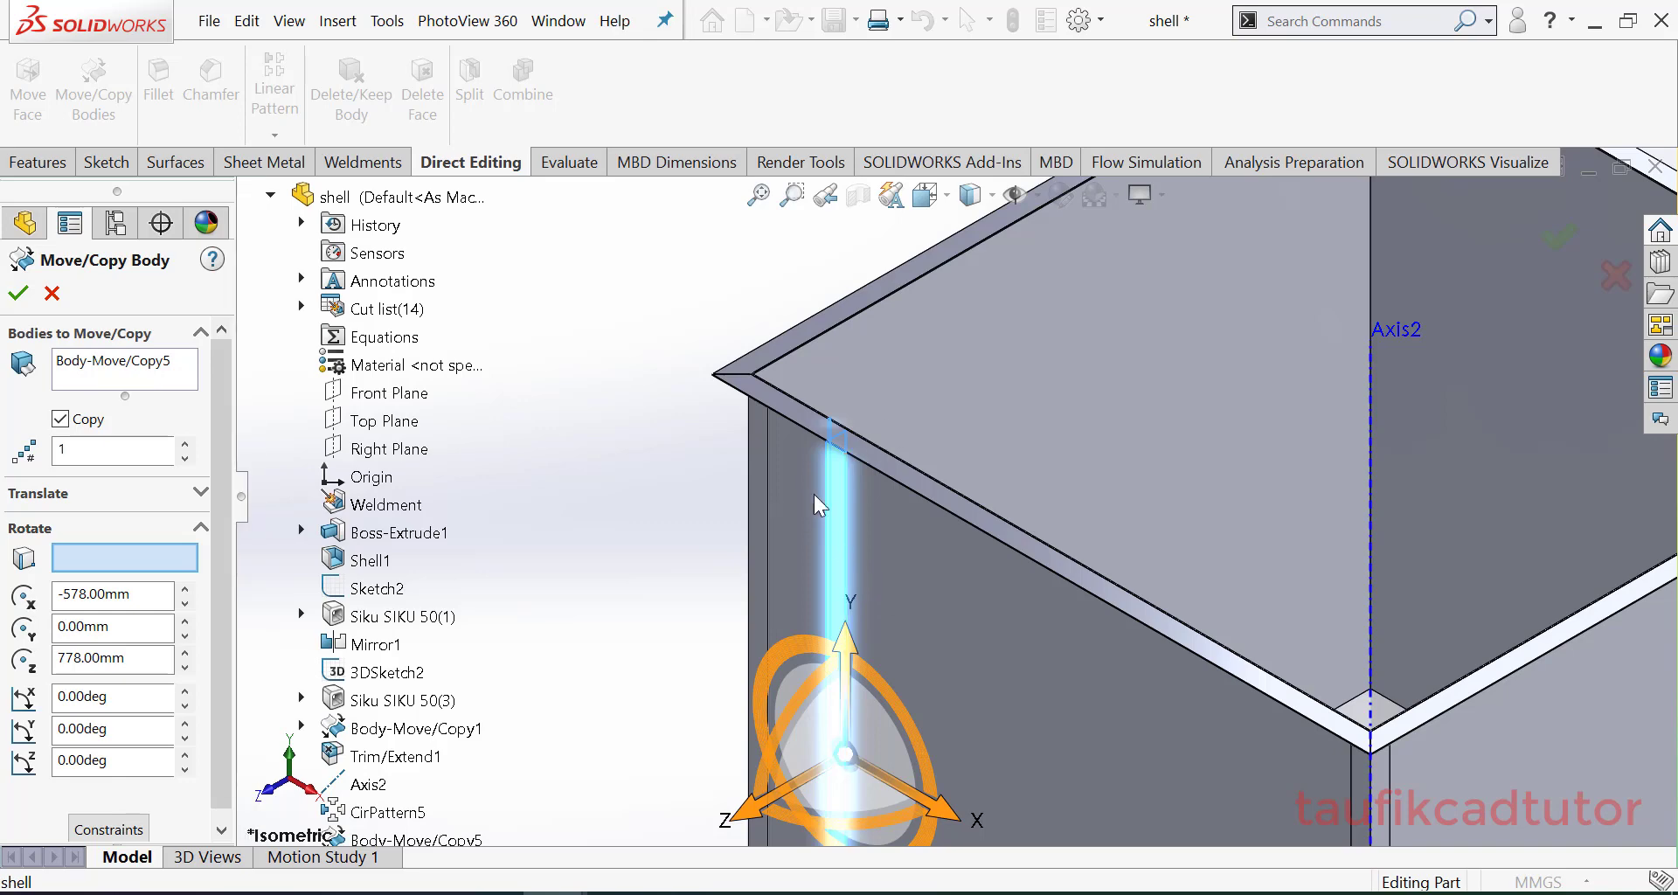
scroll(815, 495, down, 5)
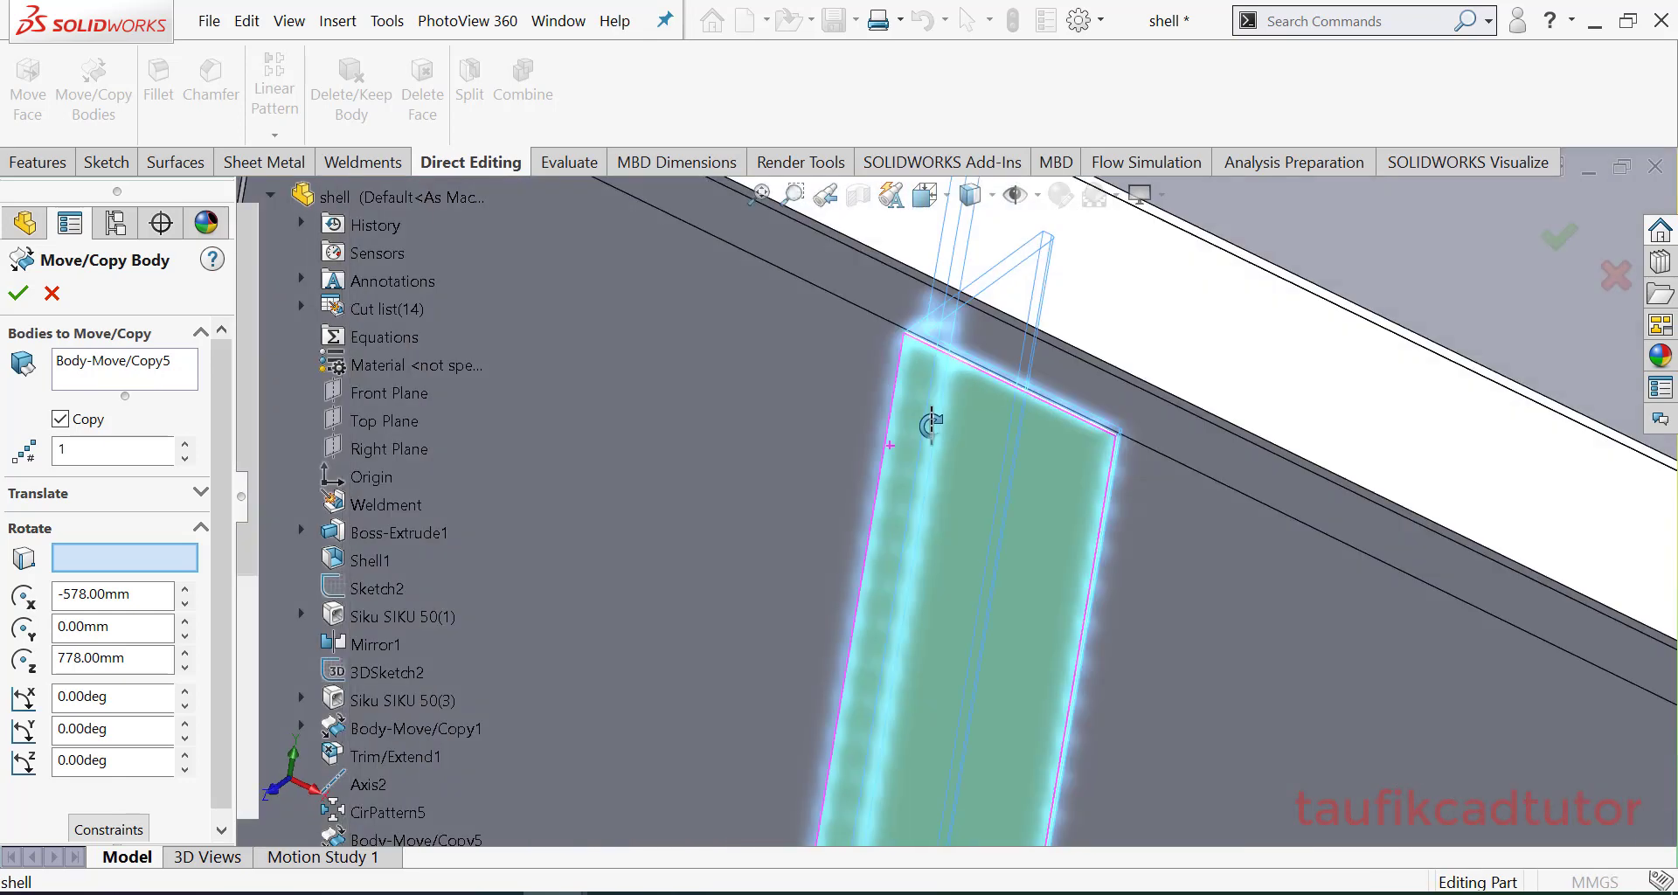
mouse_move(933, 424)
middle_down()
mouse_move(1041, 401)
mouse_move(1005, 438)
mouse_move(945, 440)
middle_up()
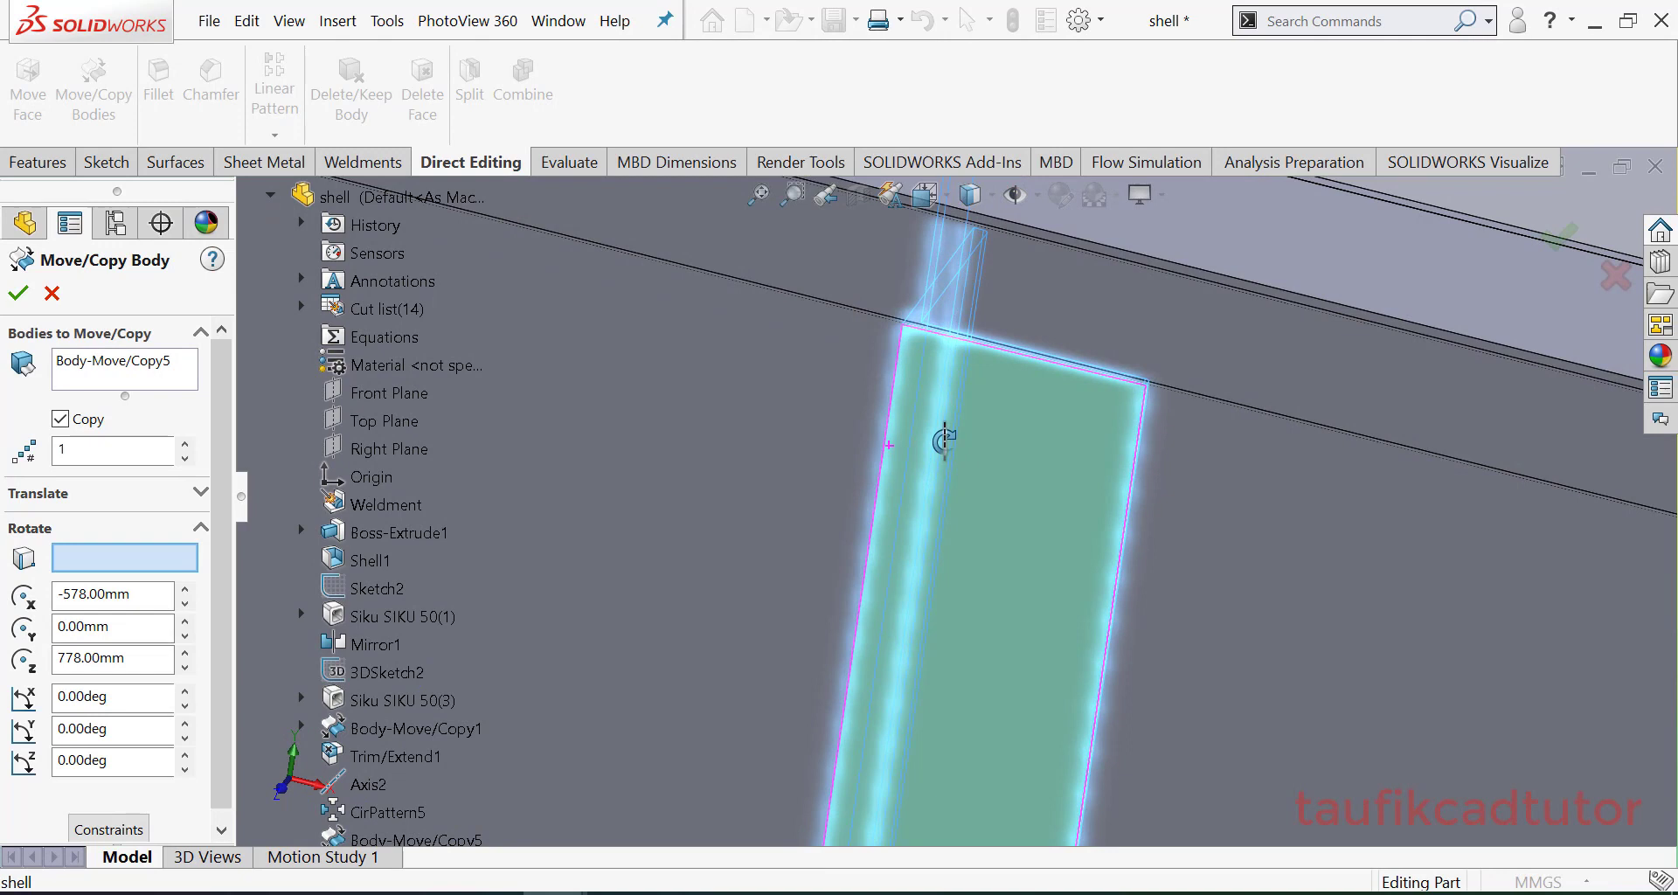
click(900, 376)
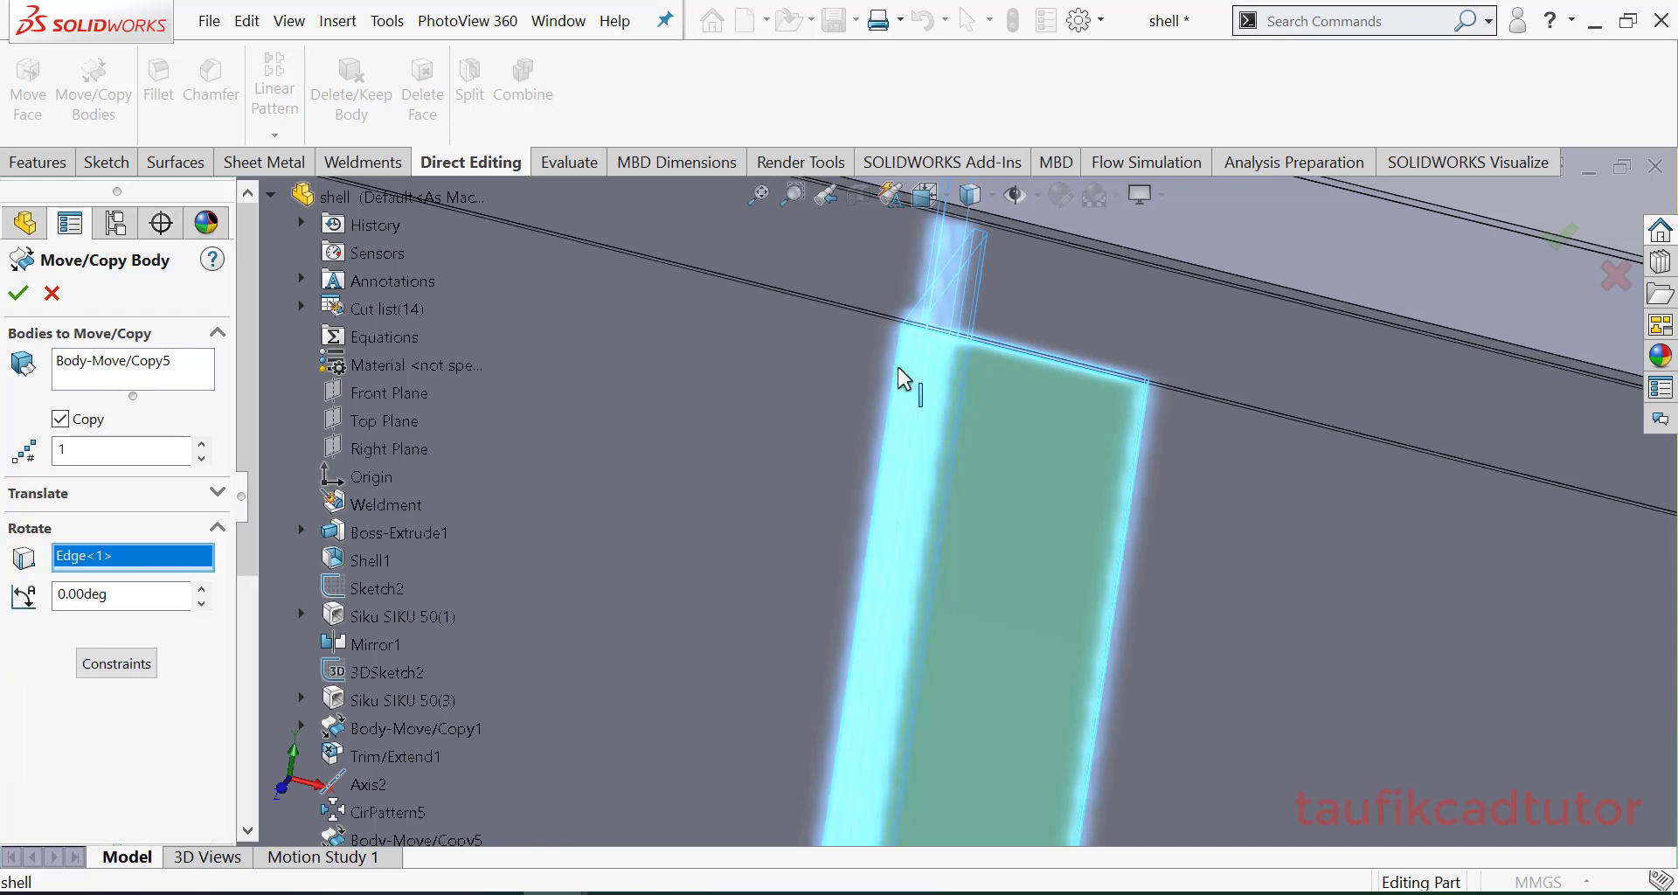
middle_drag(854, 386, 877, 459)
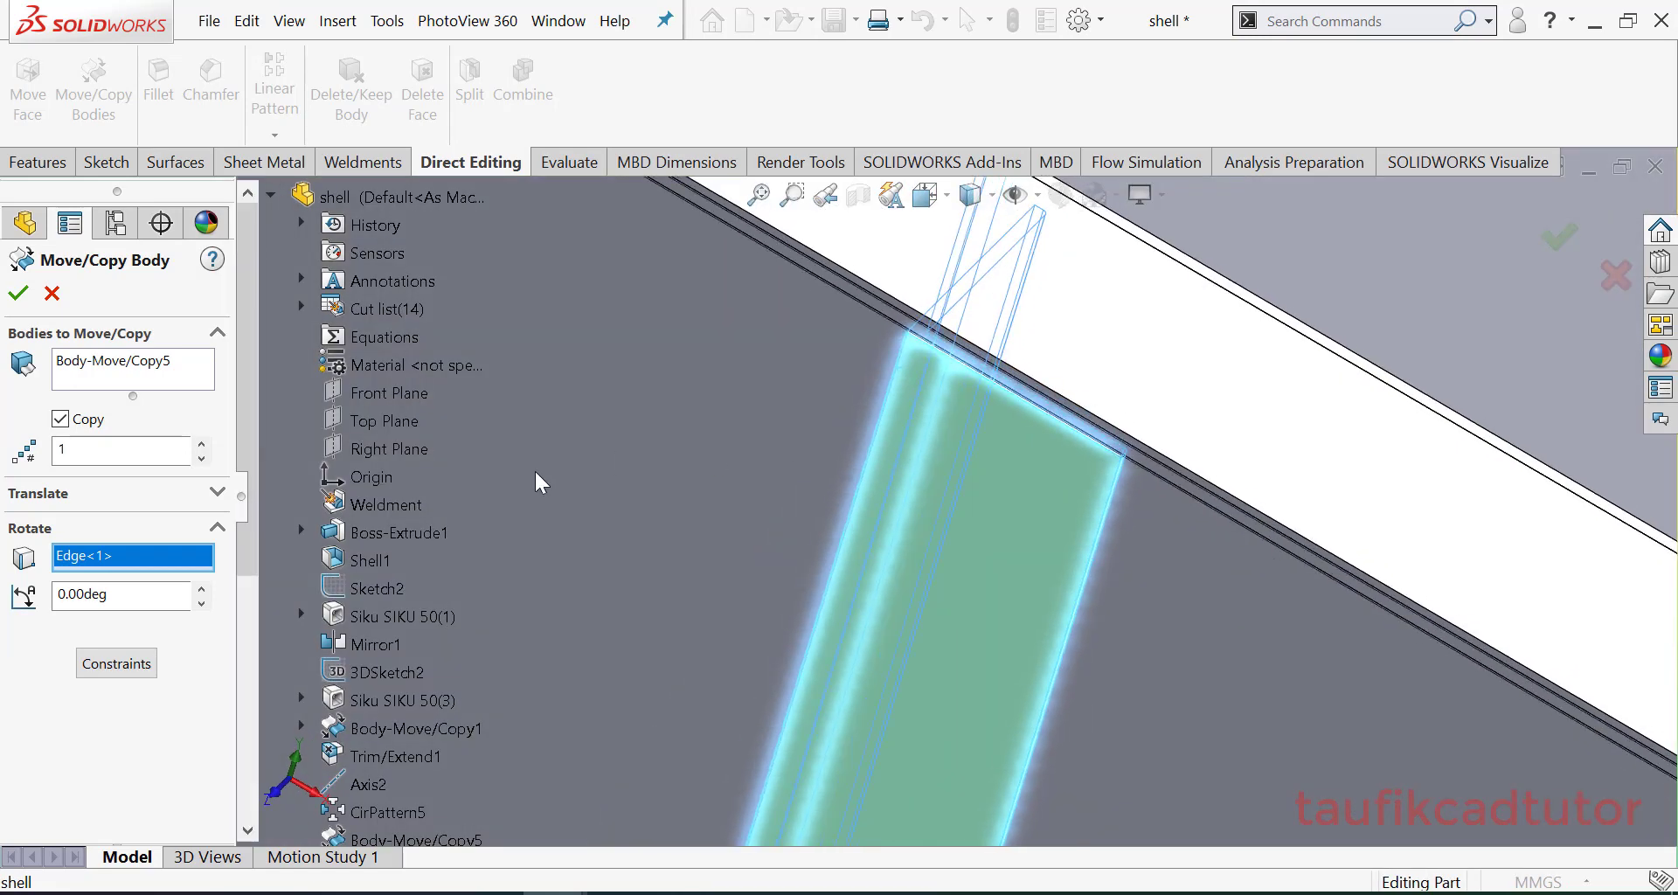
Step: Try increasing rotation angles for the copied side profile, ending with an angle of 90 degrees
click(201, 589)
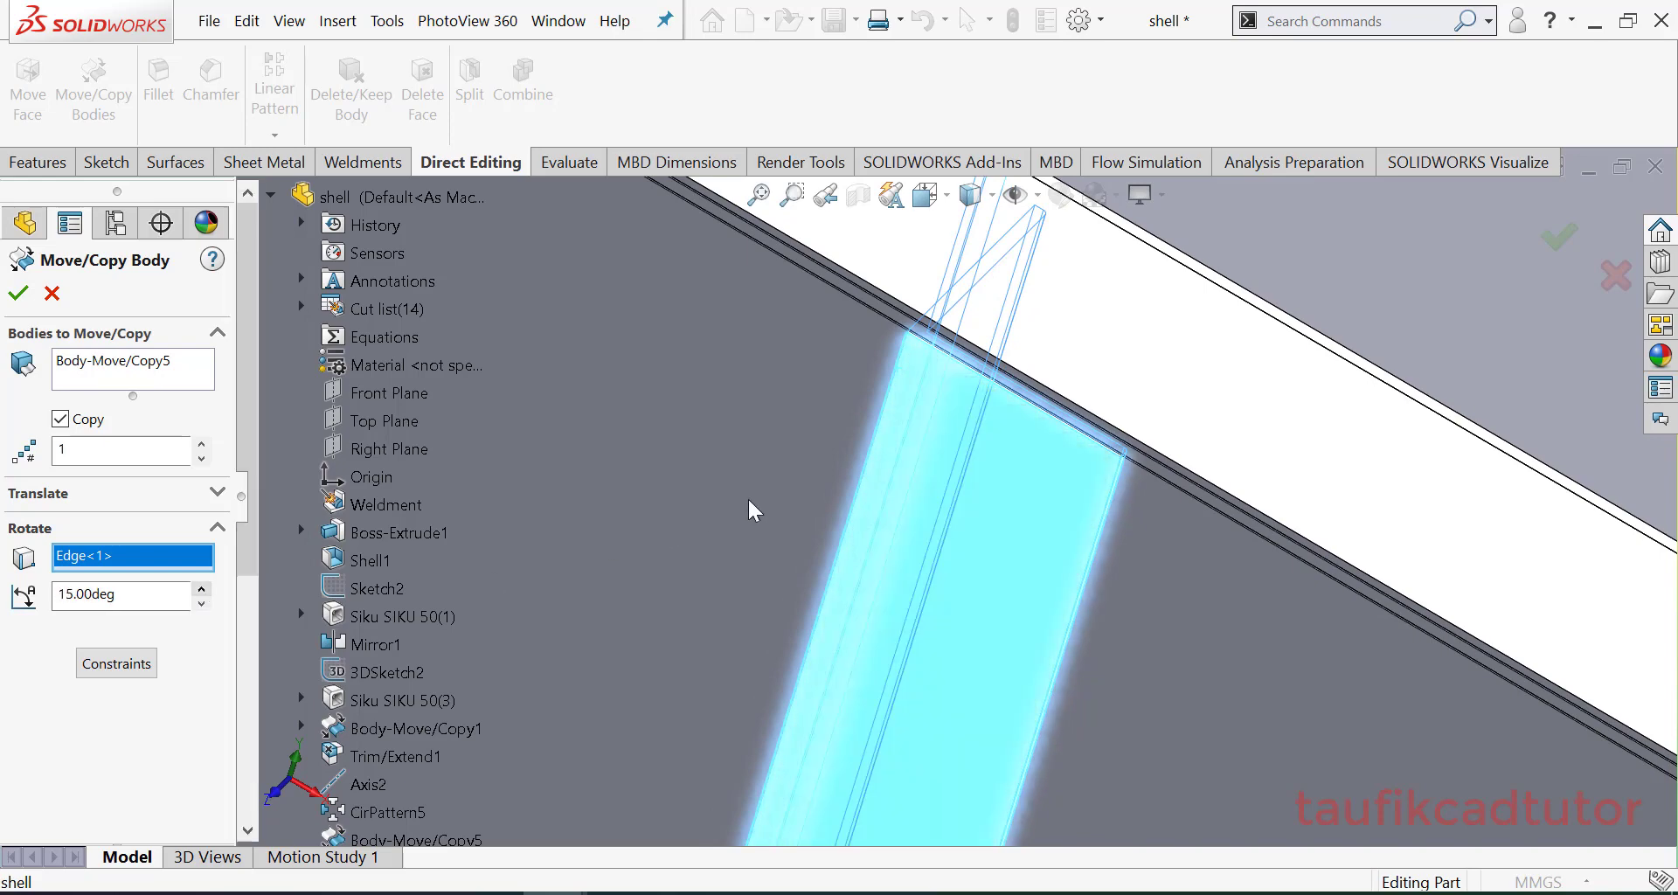
middle_drag(747, 497, 739, 599)
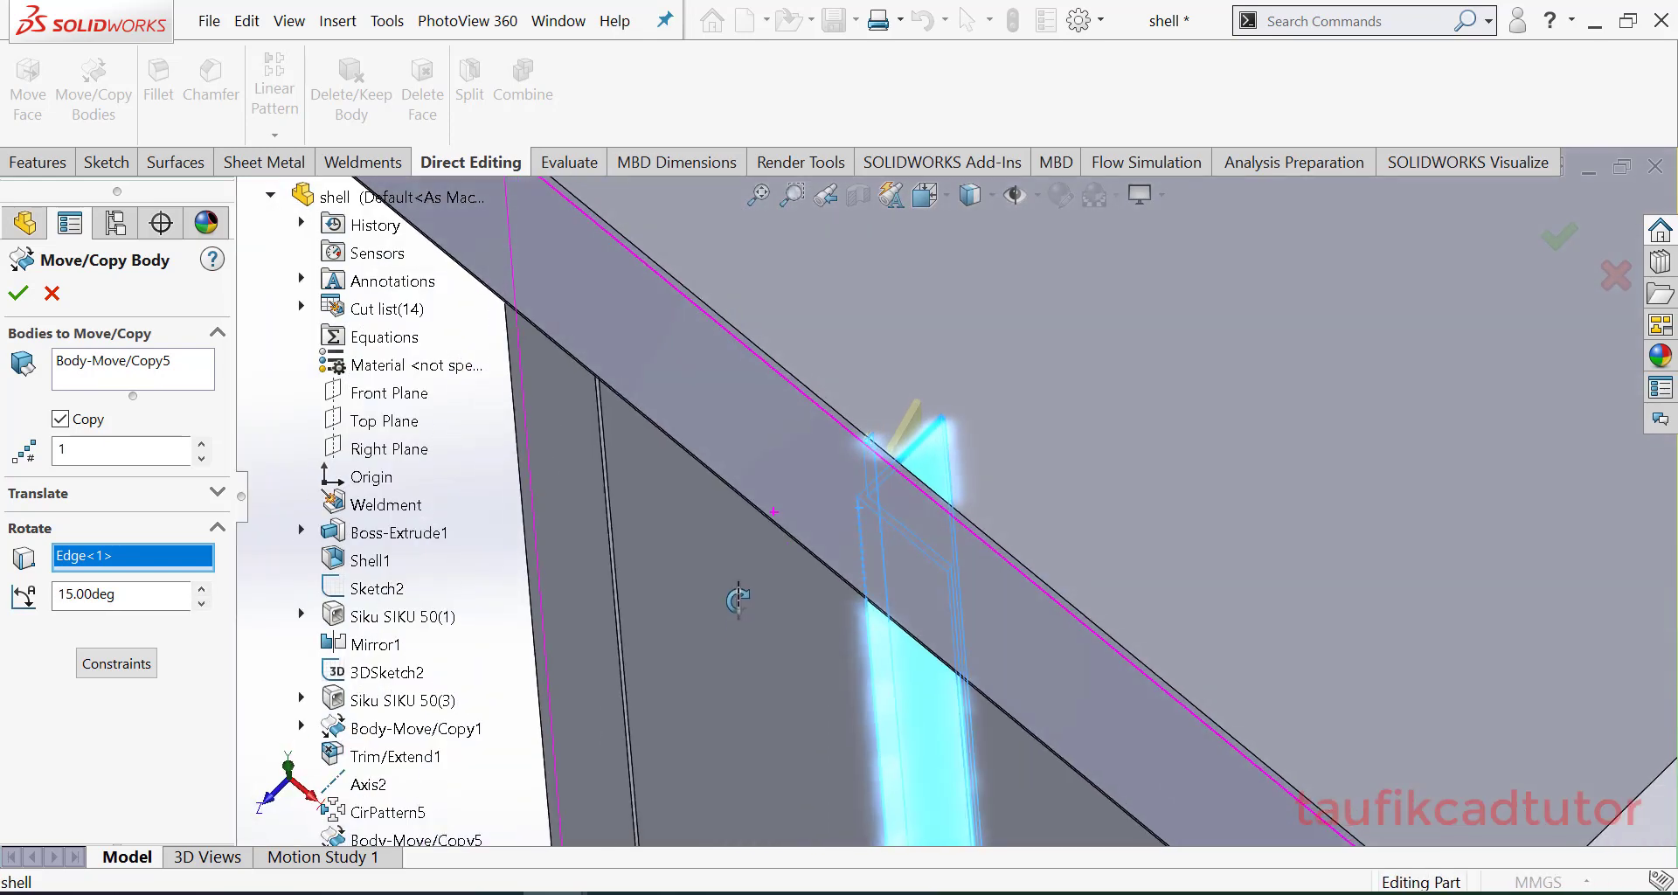
click(202, 589)
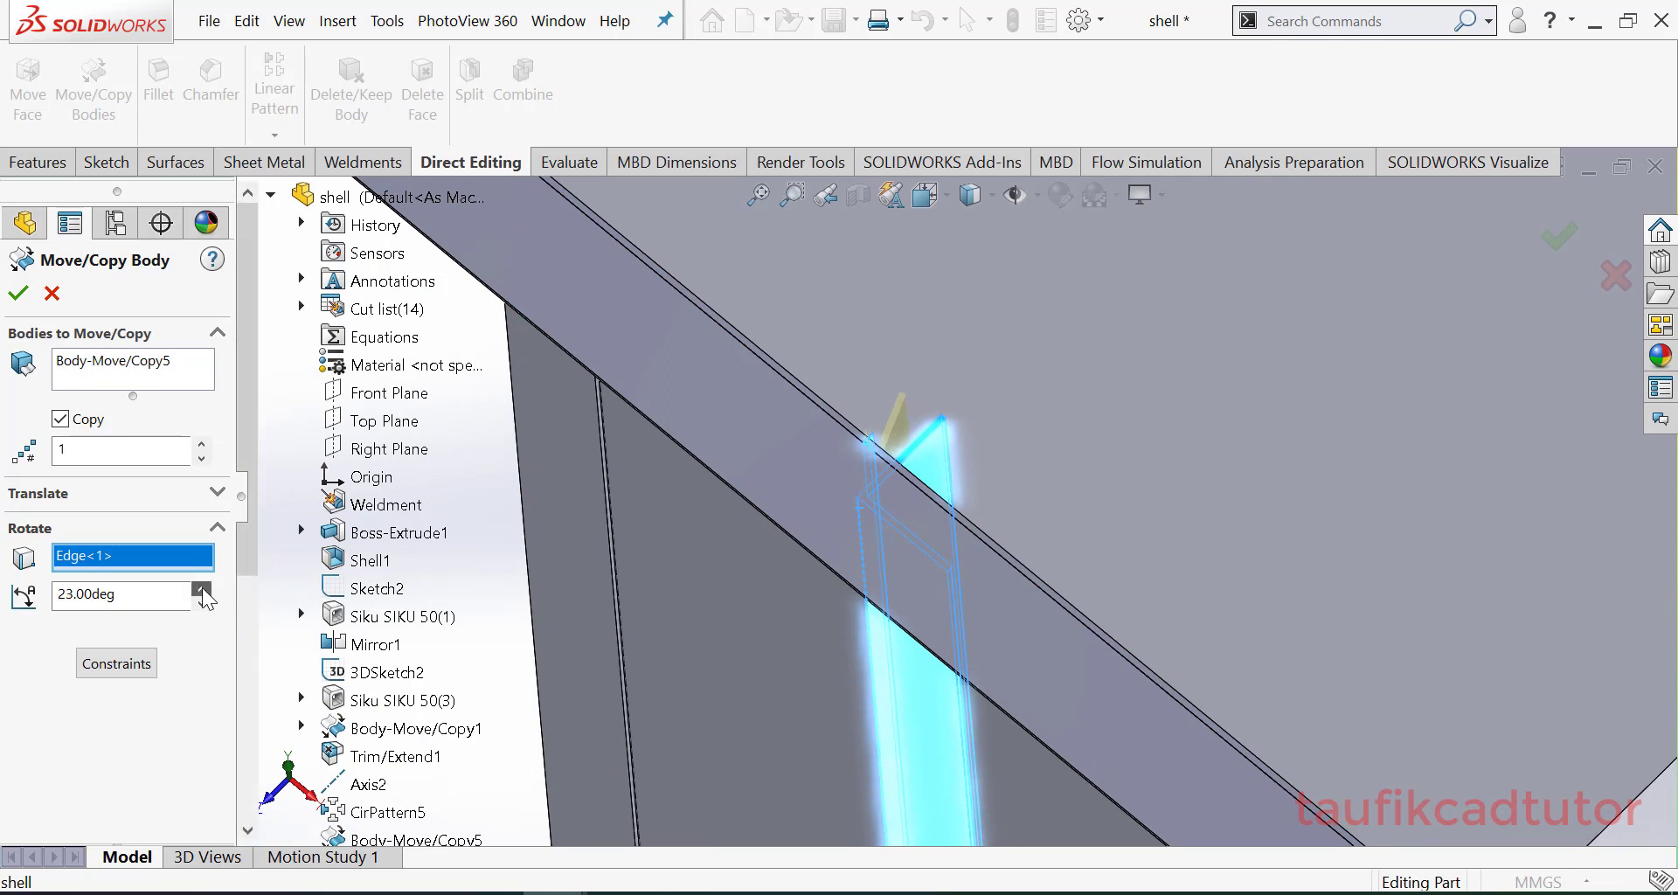
click(140, 593)
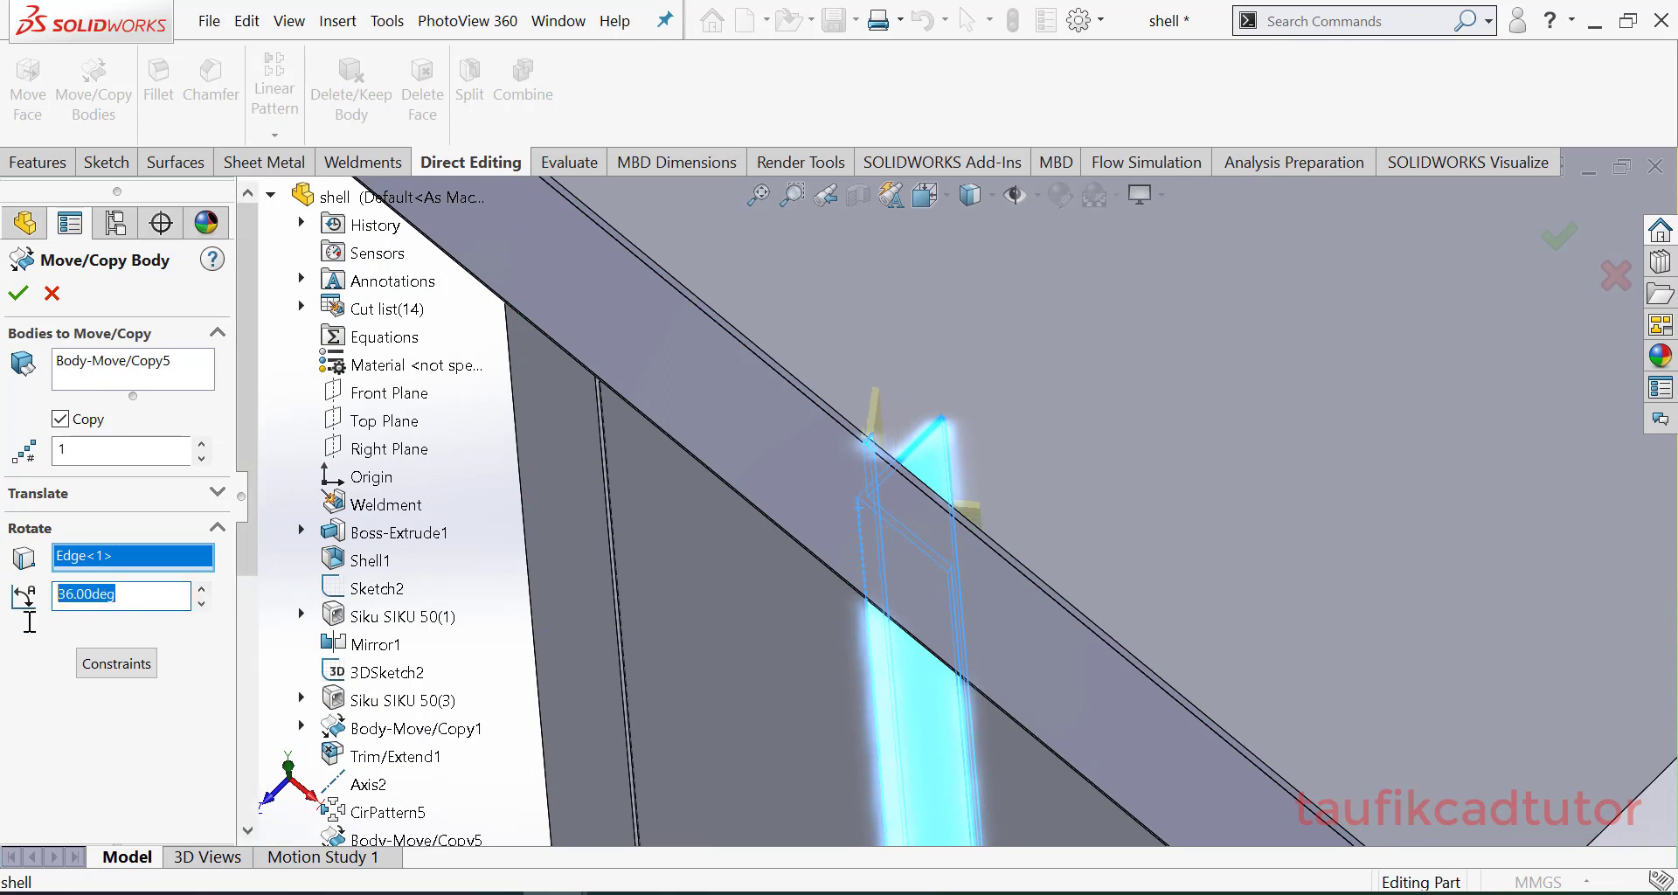
text(90)
key(Return)
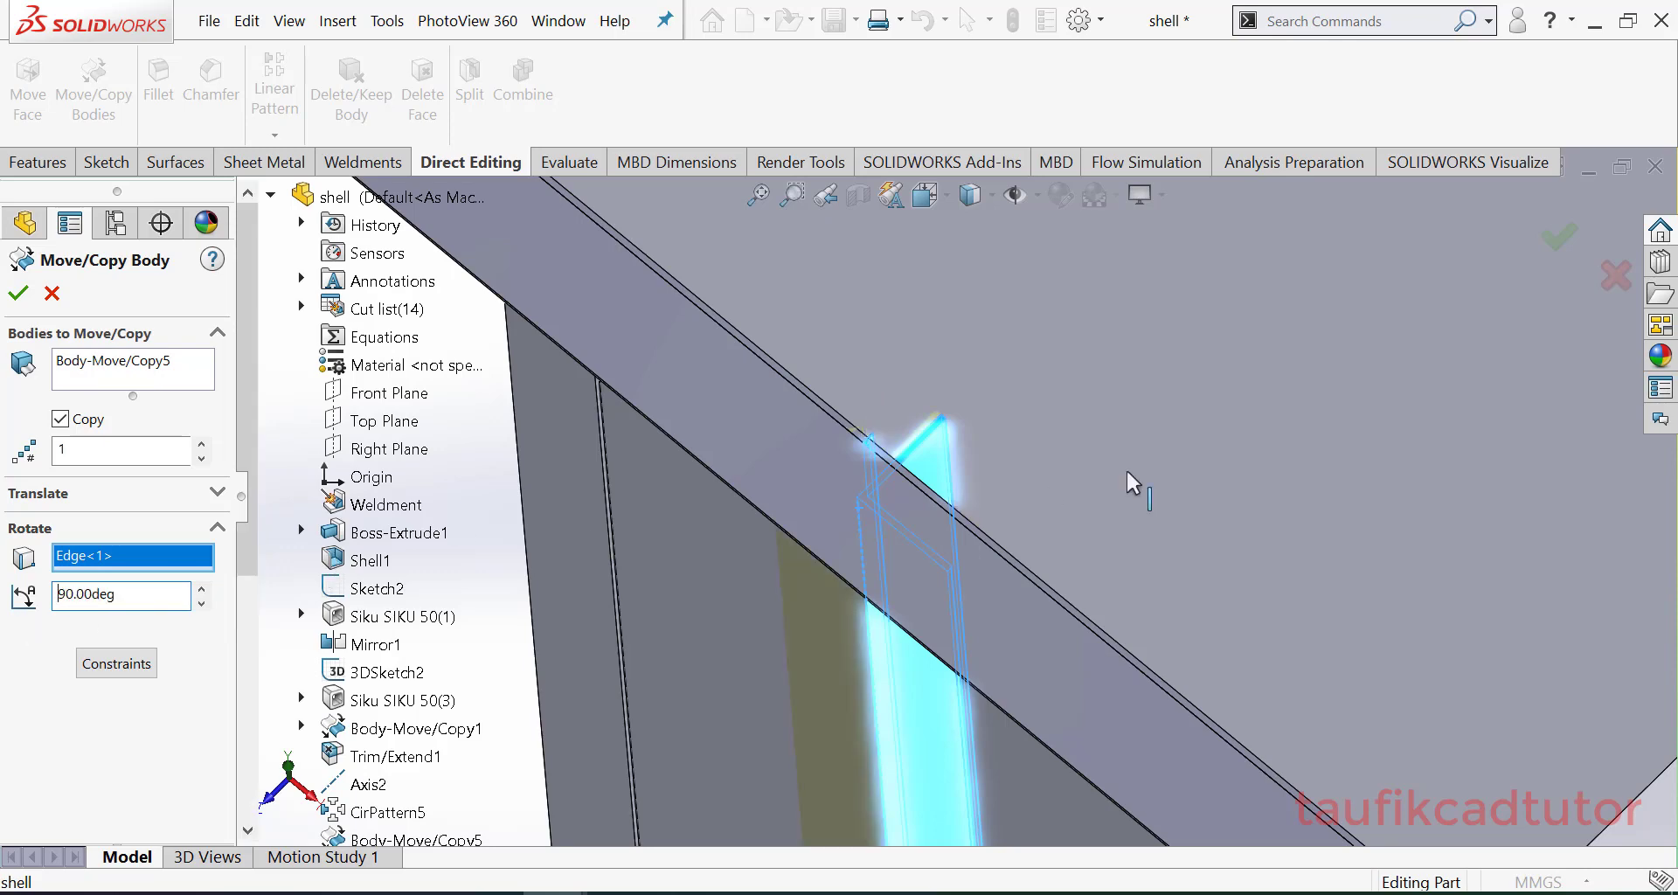
Step: Examine the rotation preview of the side profile from several angles against the box's rim and side wall
middle_drag(1134, 484, 876, 526)
scroll(876, 526, down, 3)
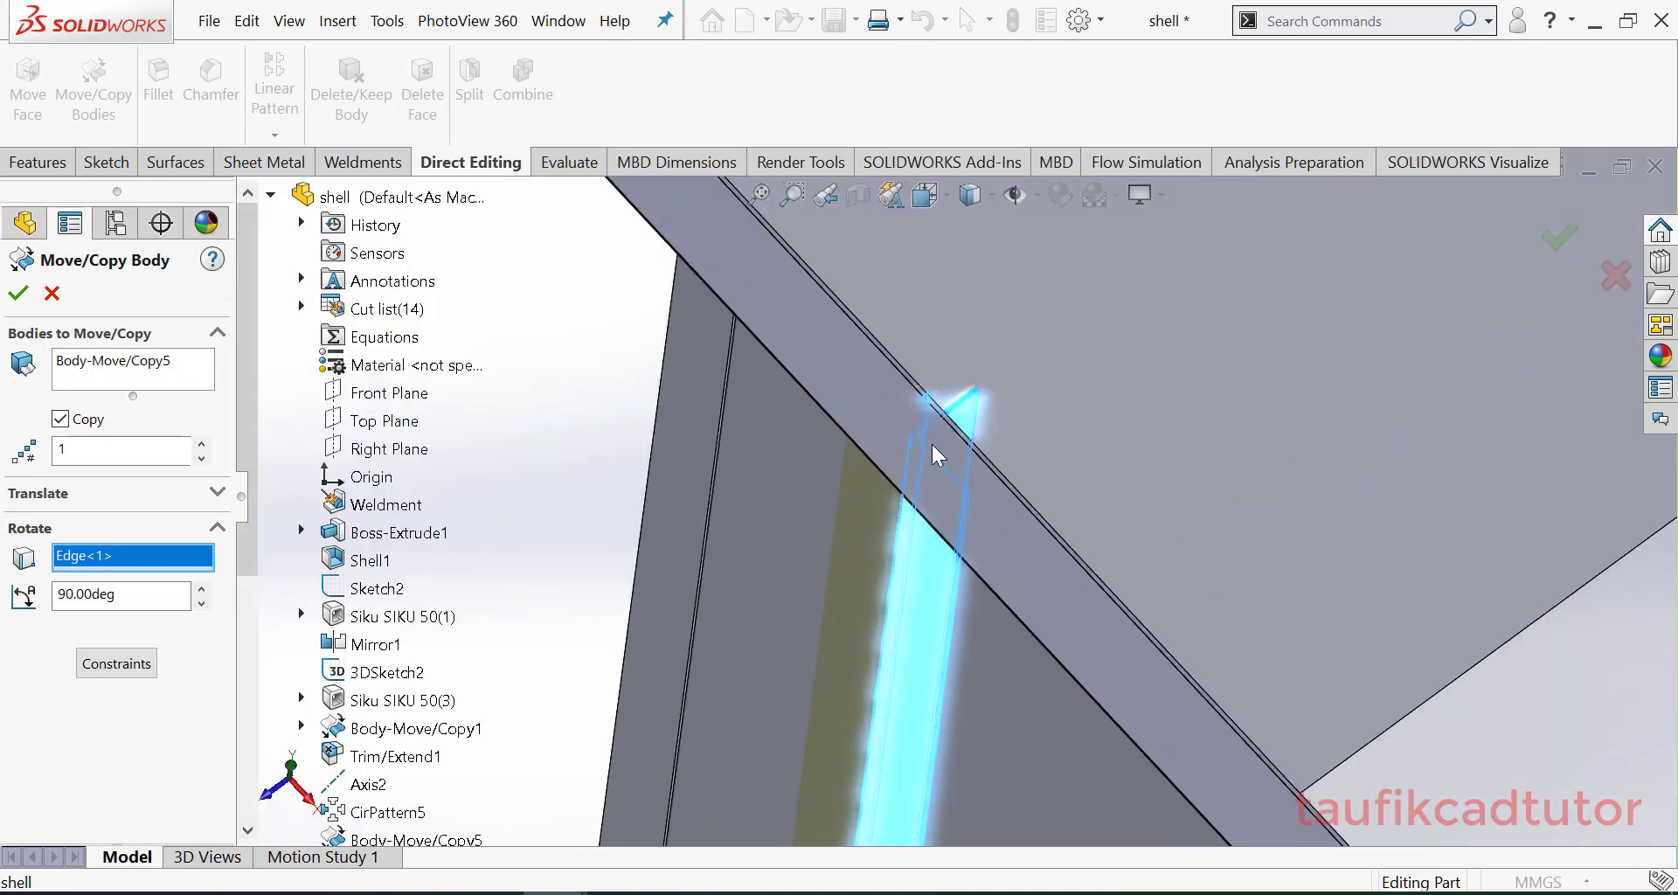
middle_drag(943, 439, 648, 511)
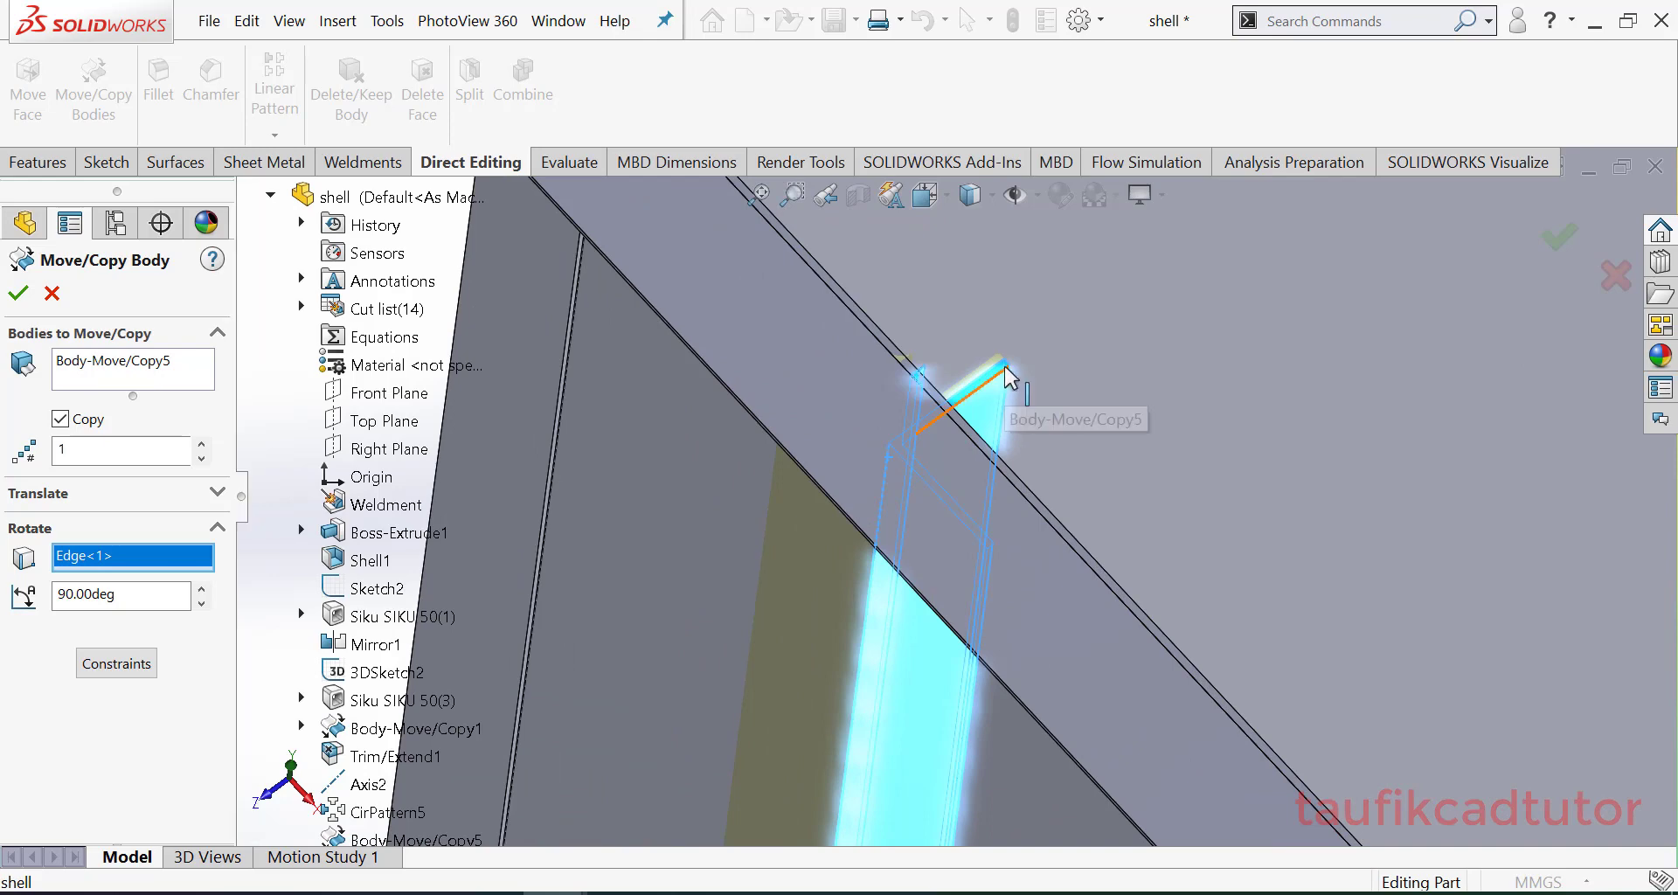
scroll(1004, 367, down, 3)
middle_drag(1000, 372, 978, 392)
scroll(978, 392, up, 4)
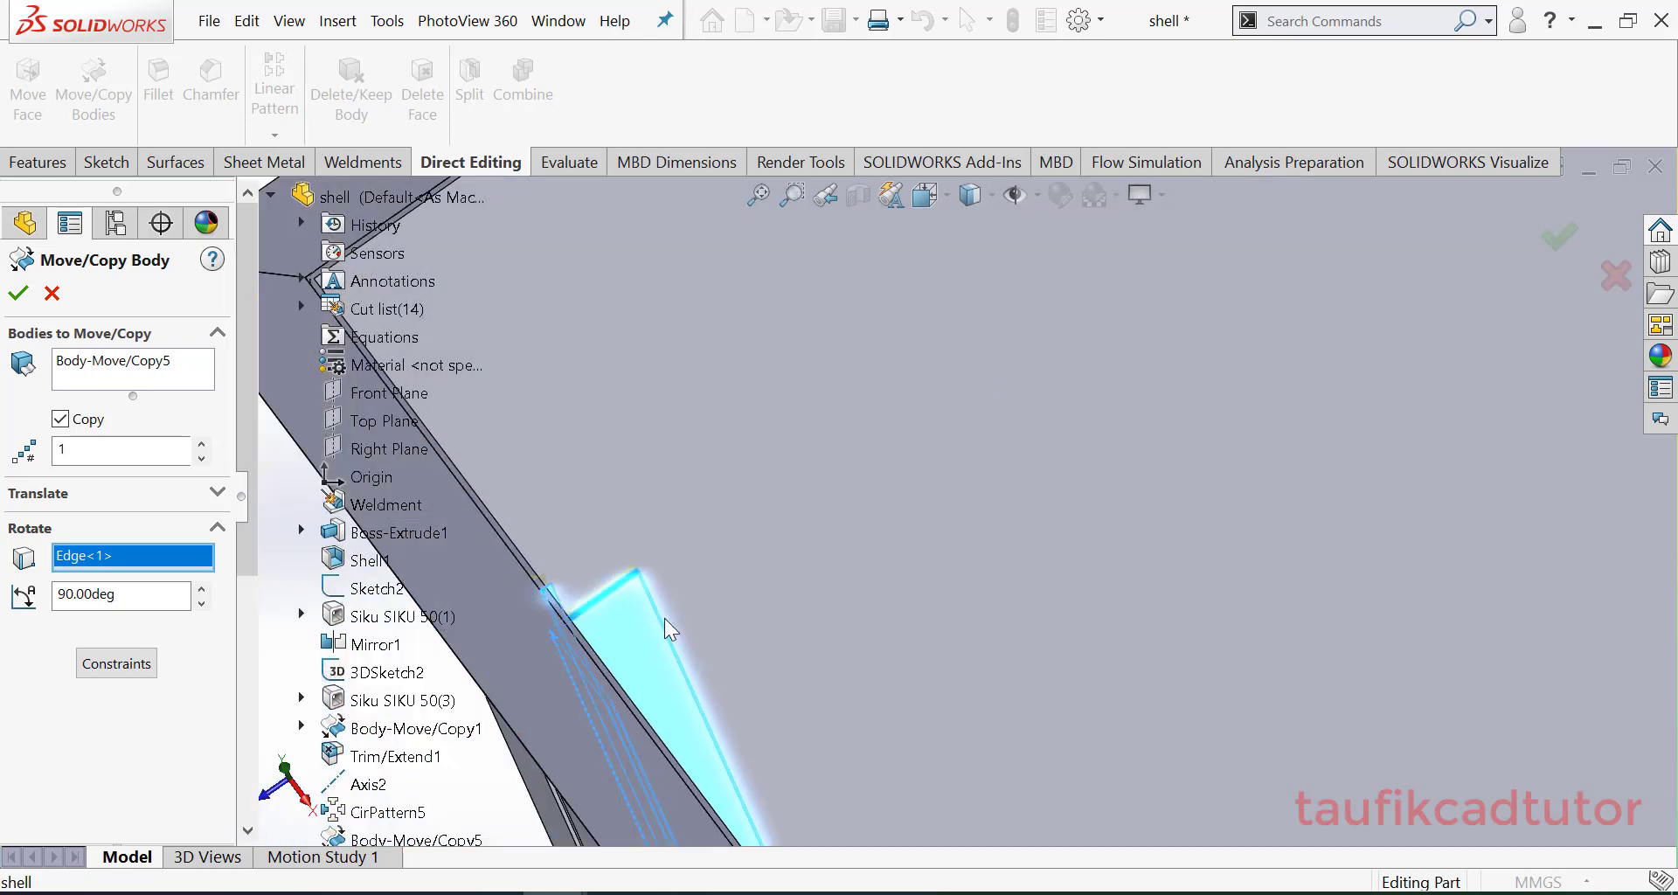
scroll(664, 617, up, 3)
scroll(790, 595, down, 4)
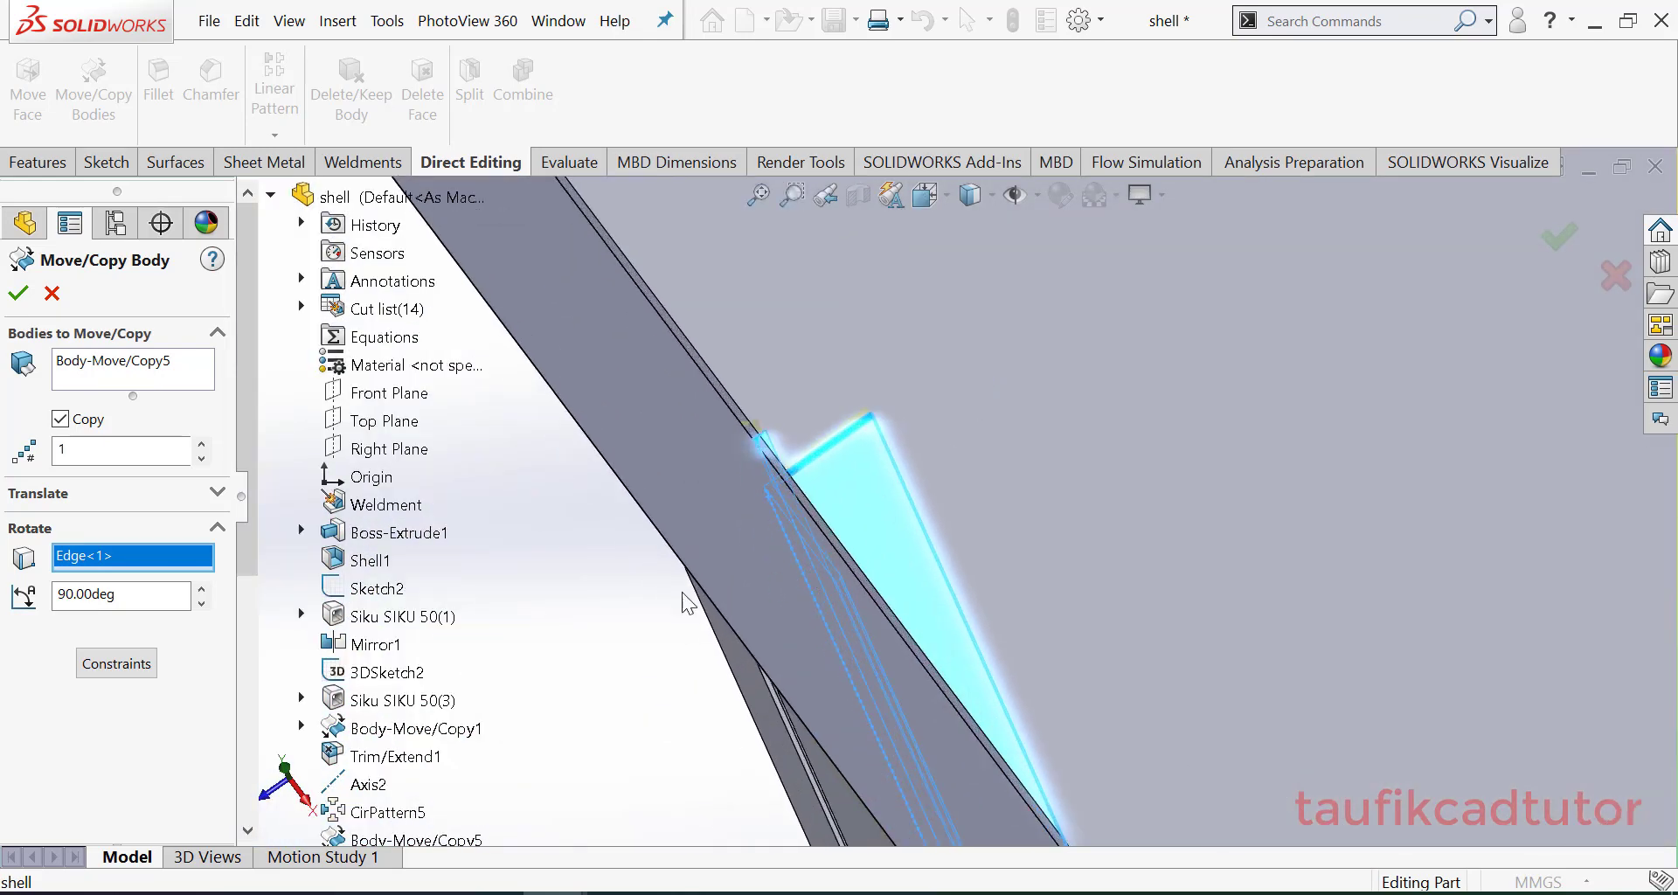
Step: Set the side profile's rotation to 45 degrees, check the preview from the top view, and apply the rotation
drag(161, 601, 11, 643)
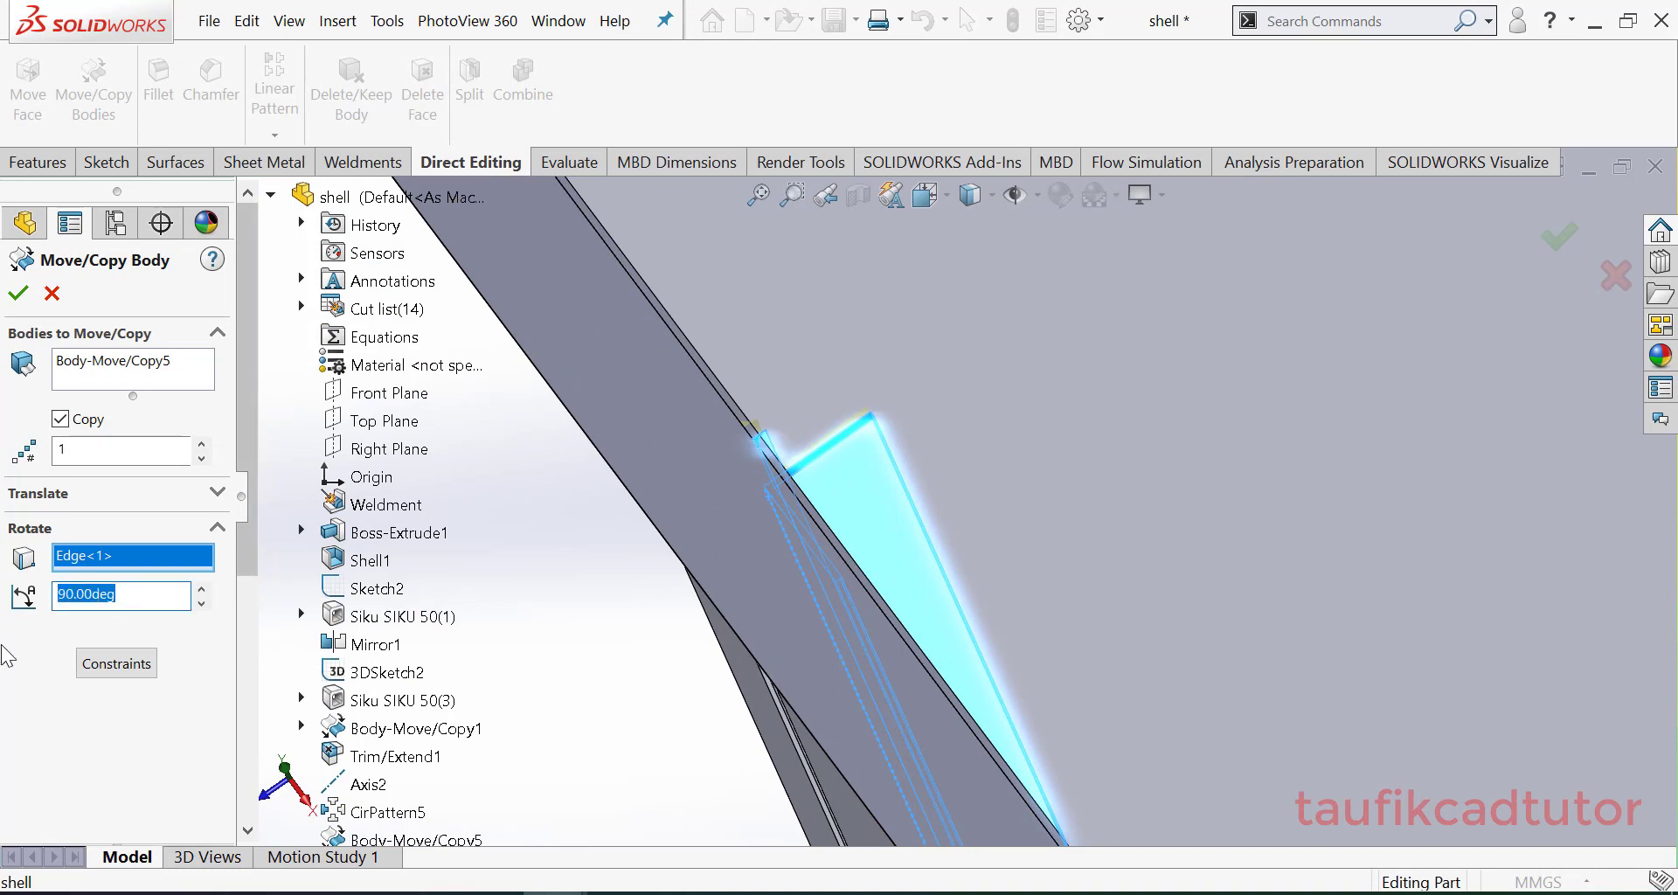
text(45)
key(Return)
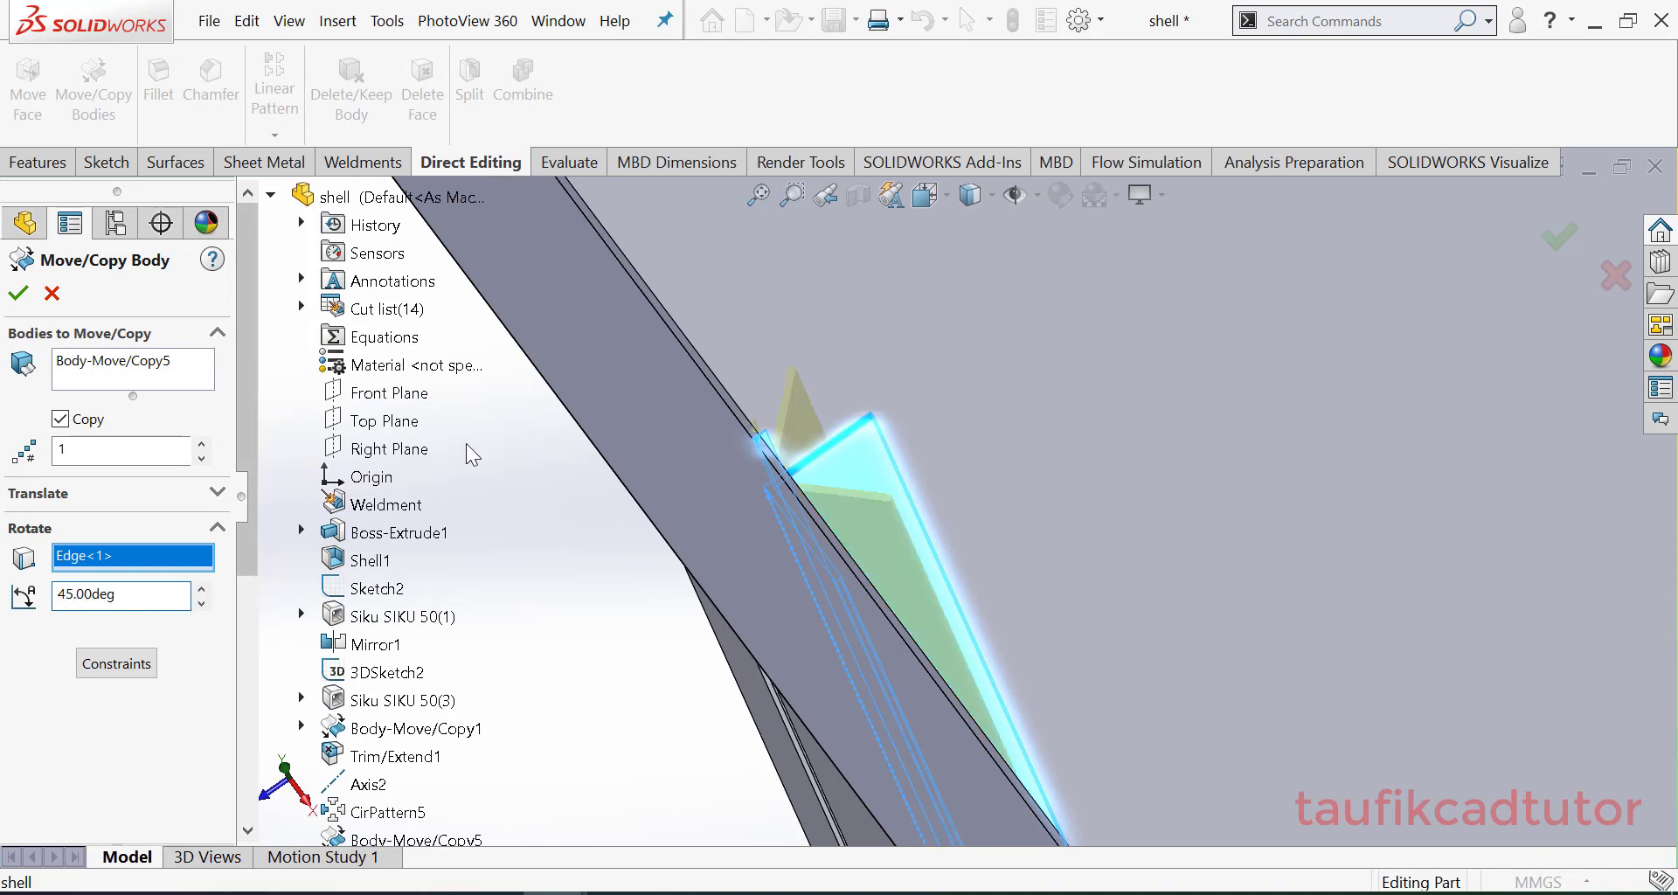
scroll(878, 488, down, 2)
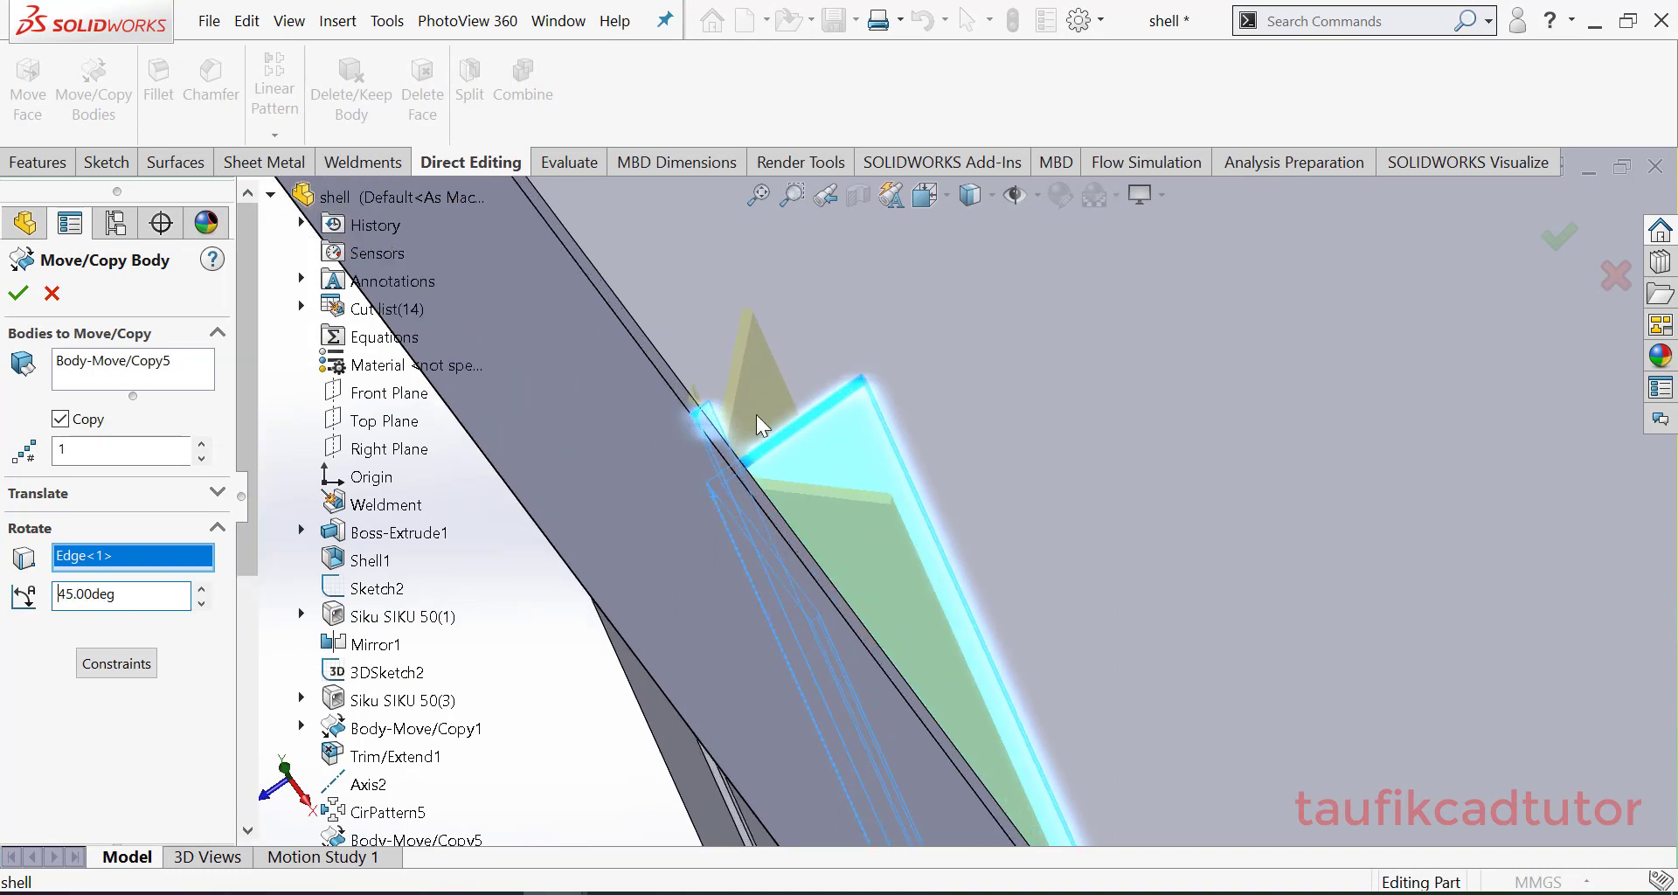
click(937, 197)
click(959, 255)
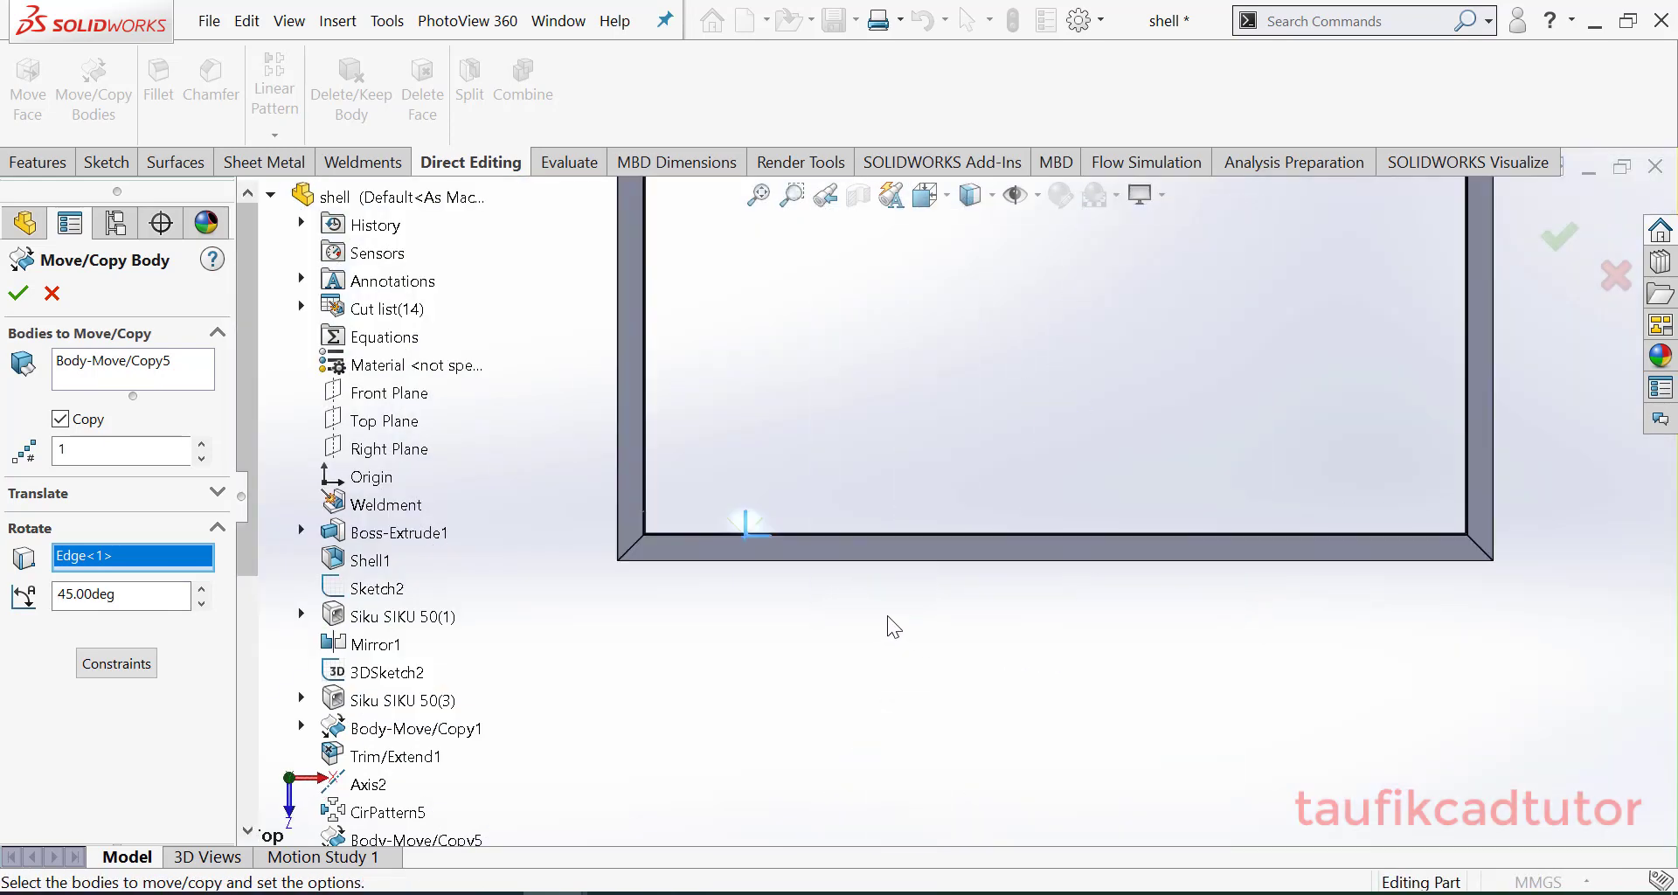
scroll(888, 616, down, 14)
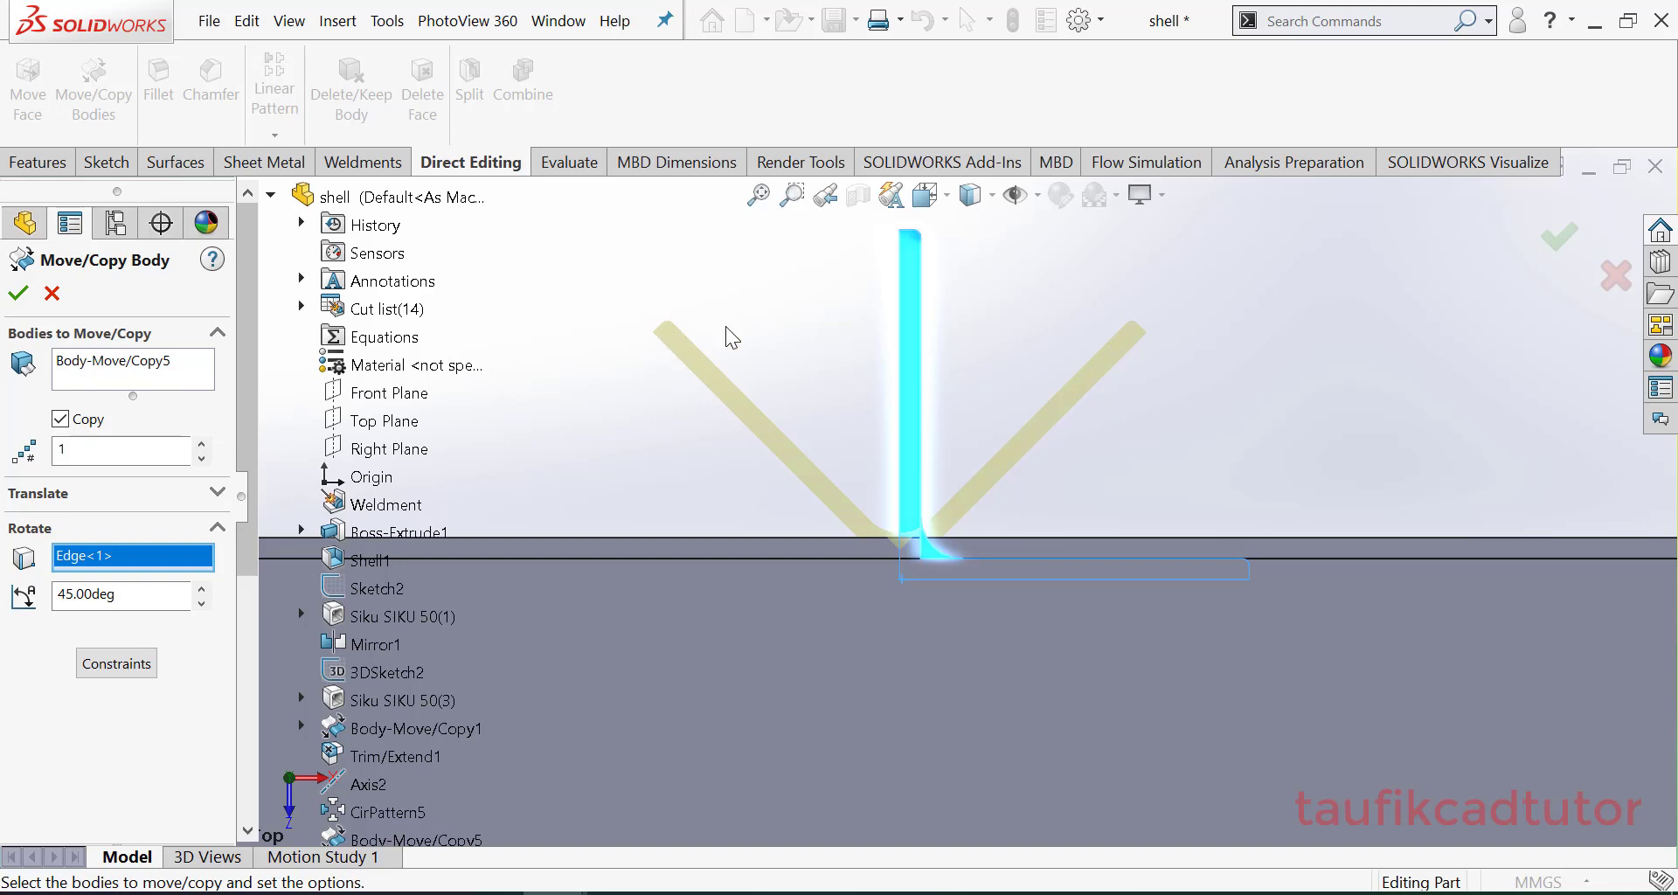
middle_drag(1047, 364, 916, 492)
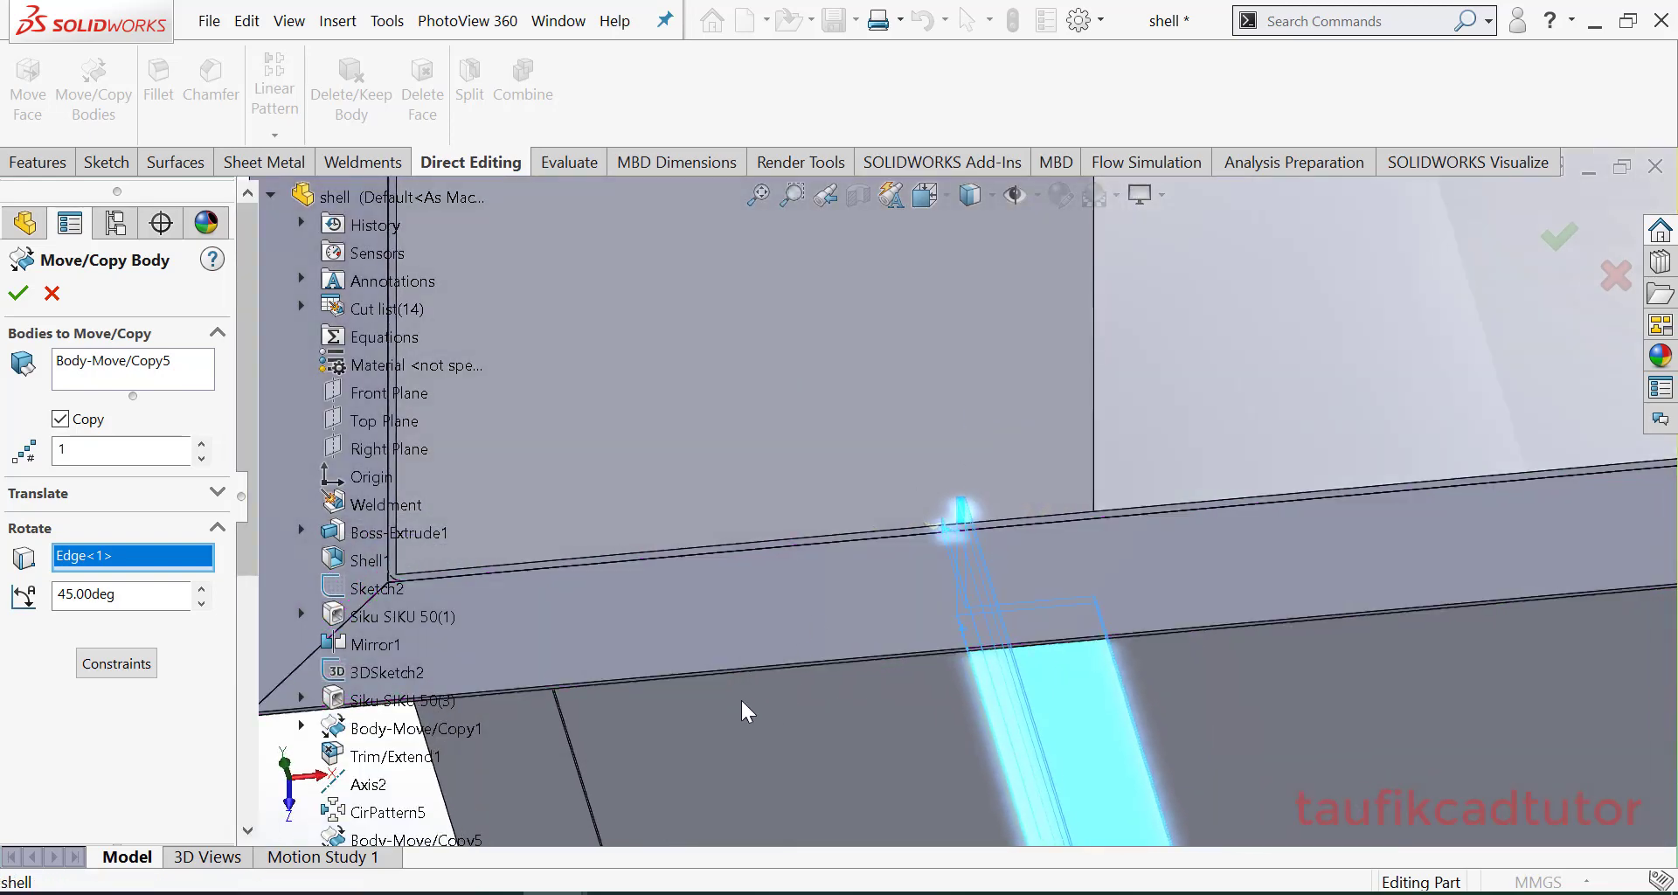
click(18, 293)
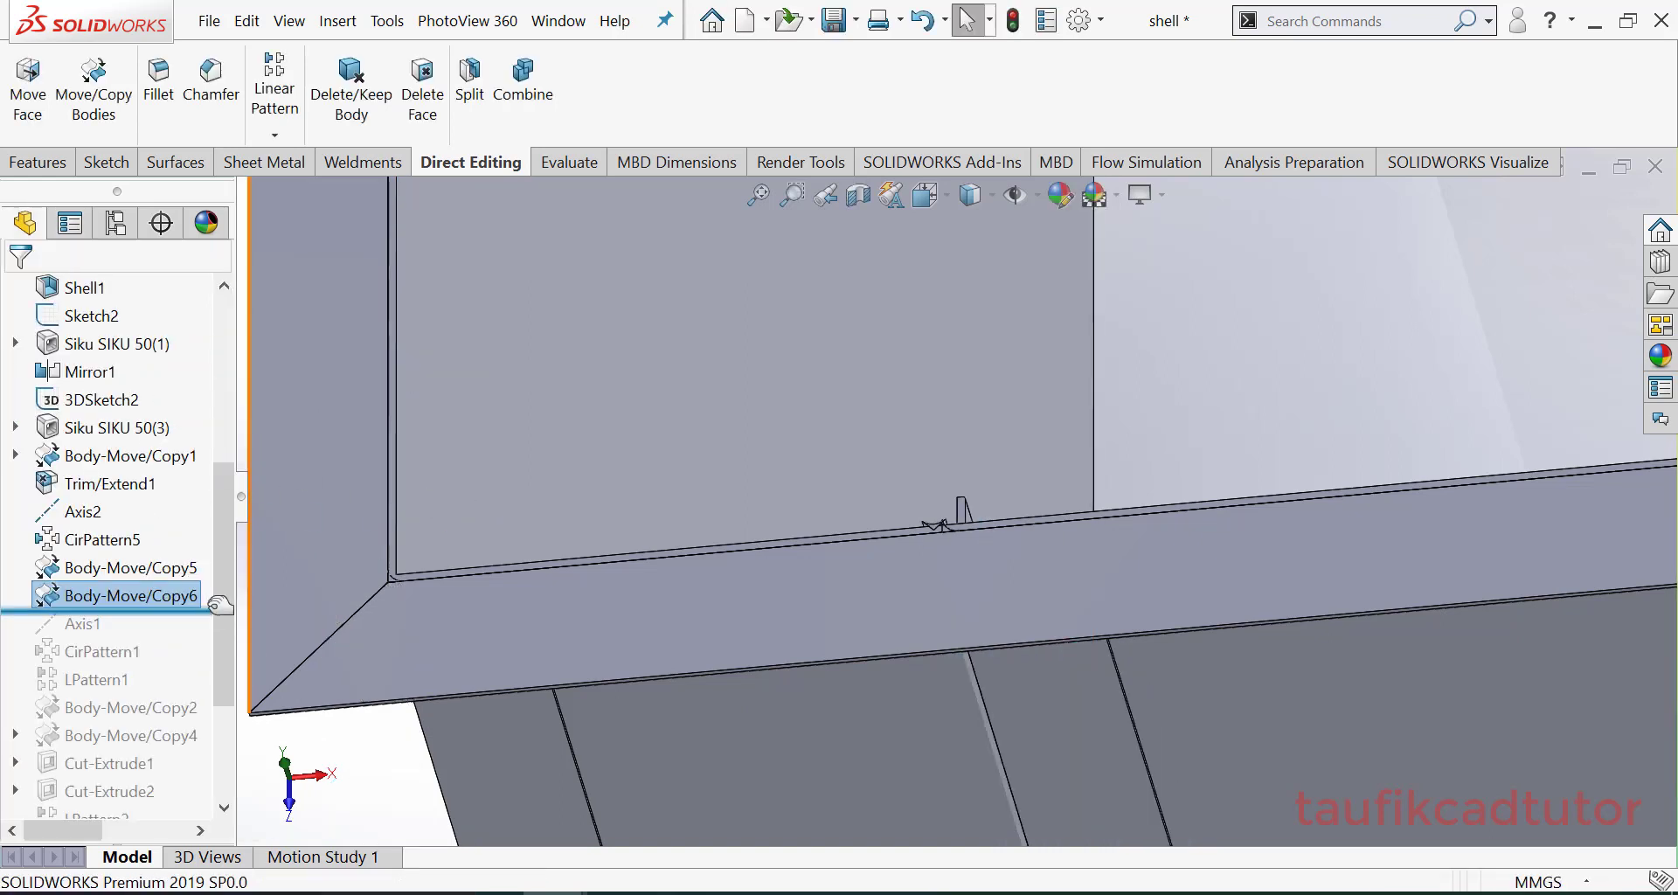
Step: Edit the 45-degree rotation feature to turn off copying, so that the side profile itself is rotated
right_click(169, 597)
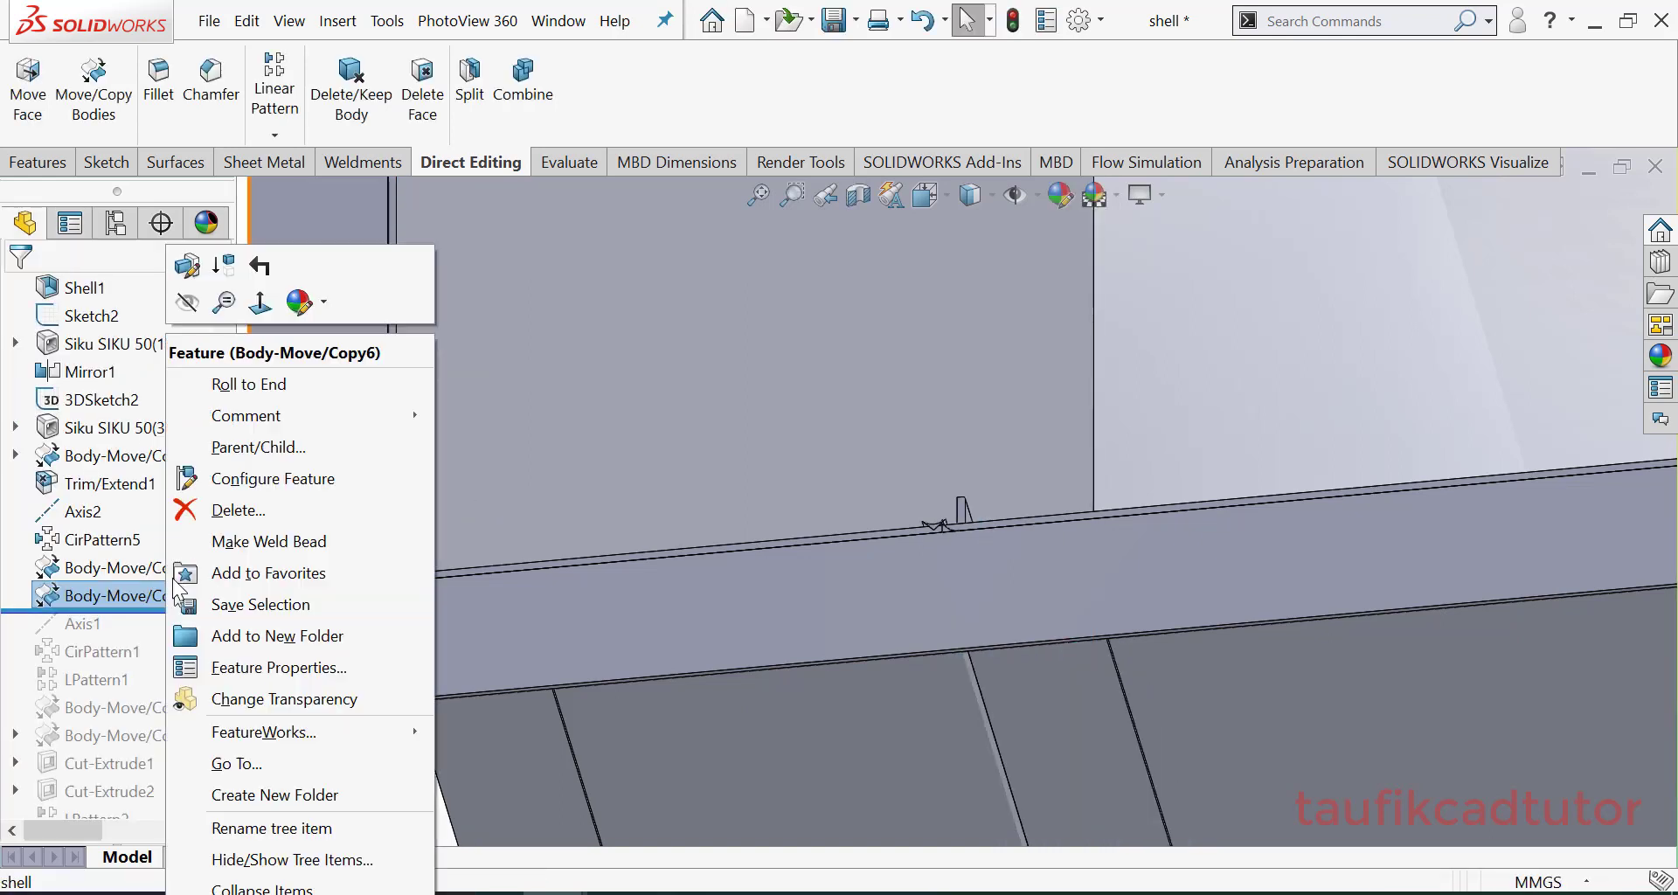
click(184, 271)
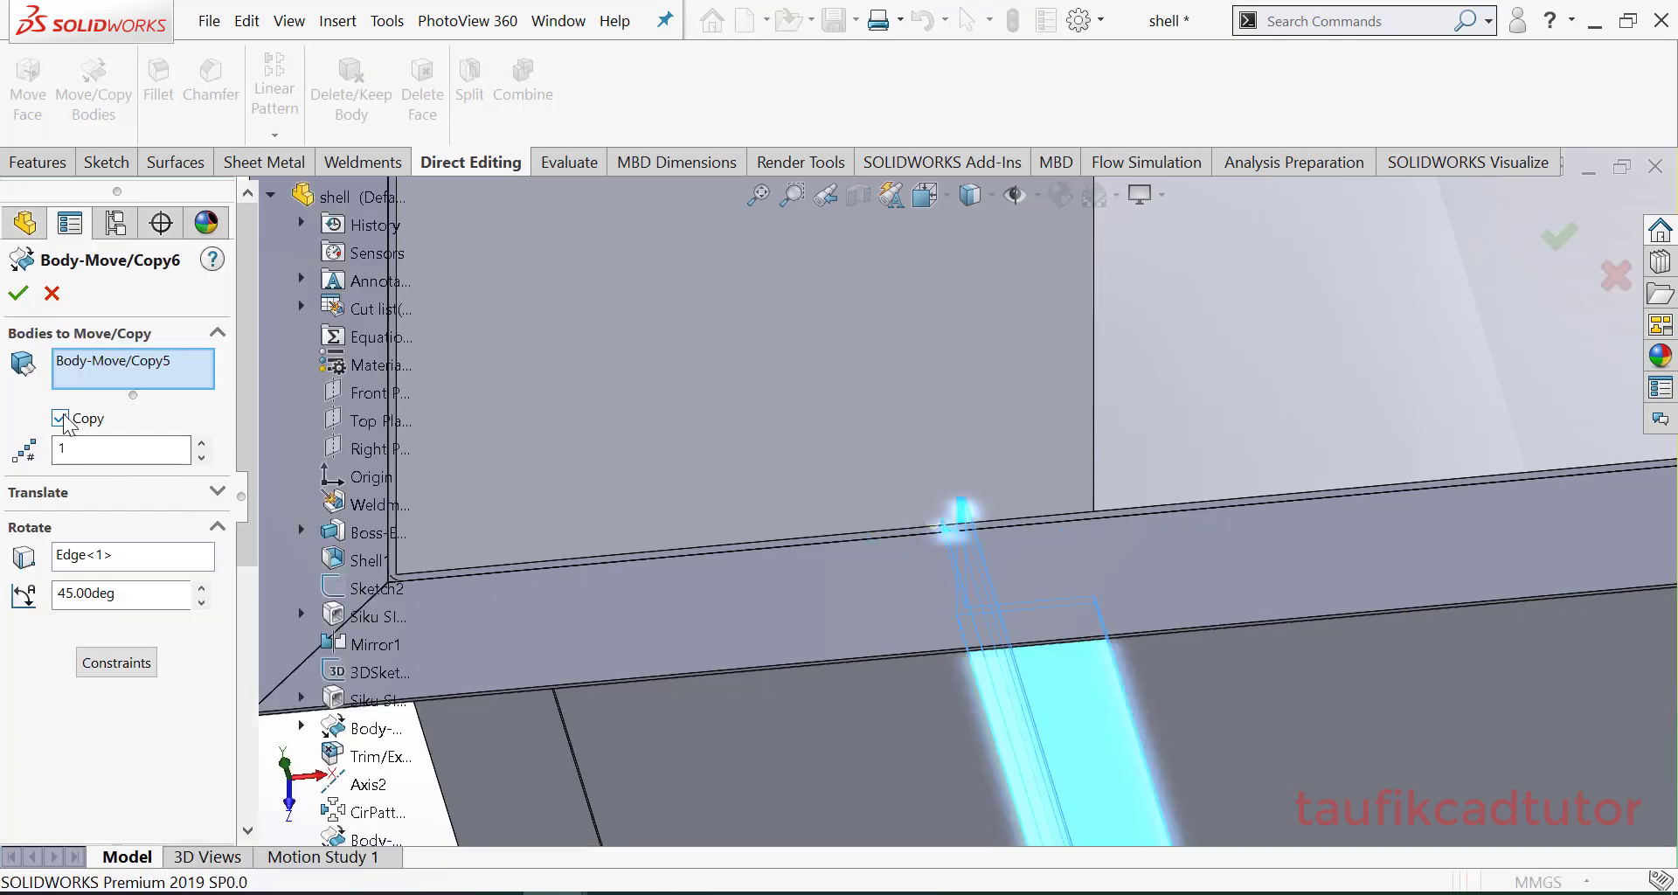
click(18, 293)
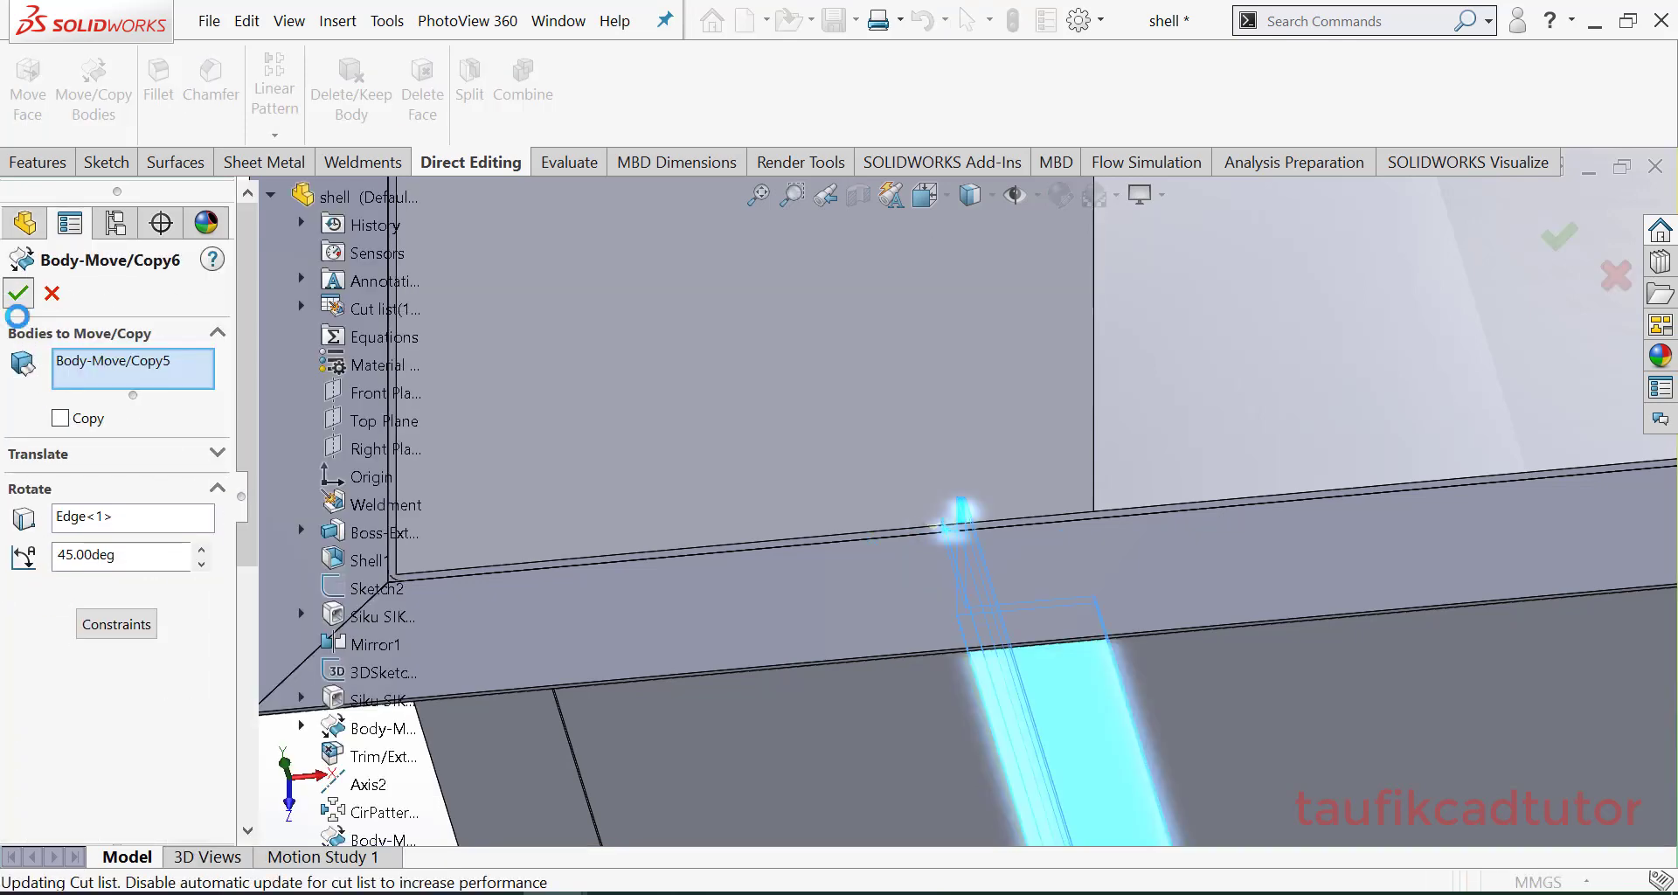
middle_drag(957, 561, 1012, 507)
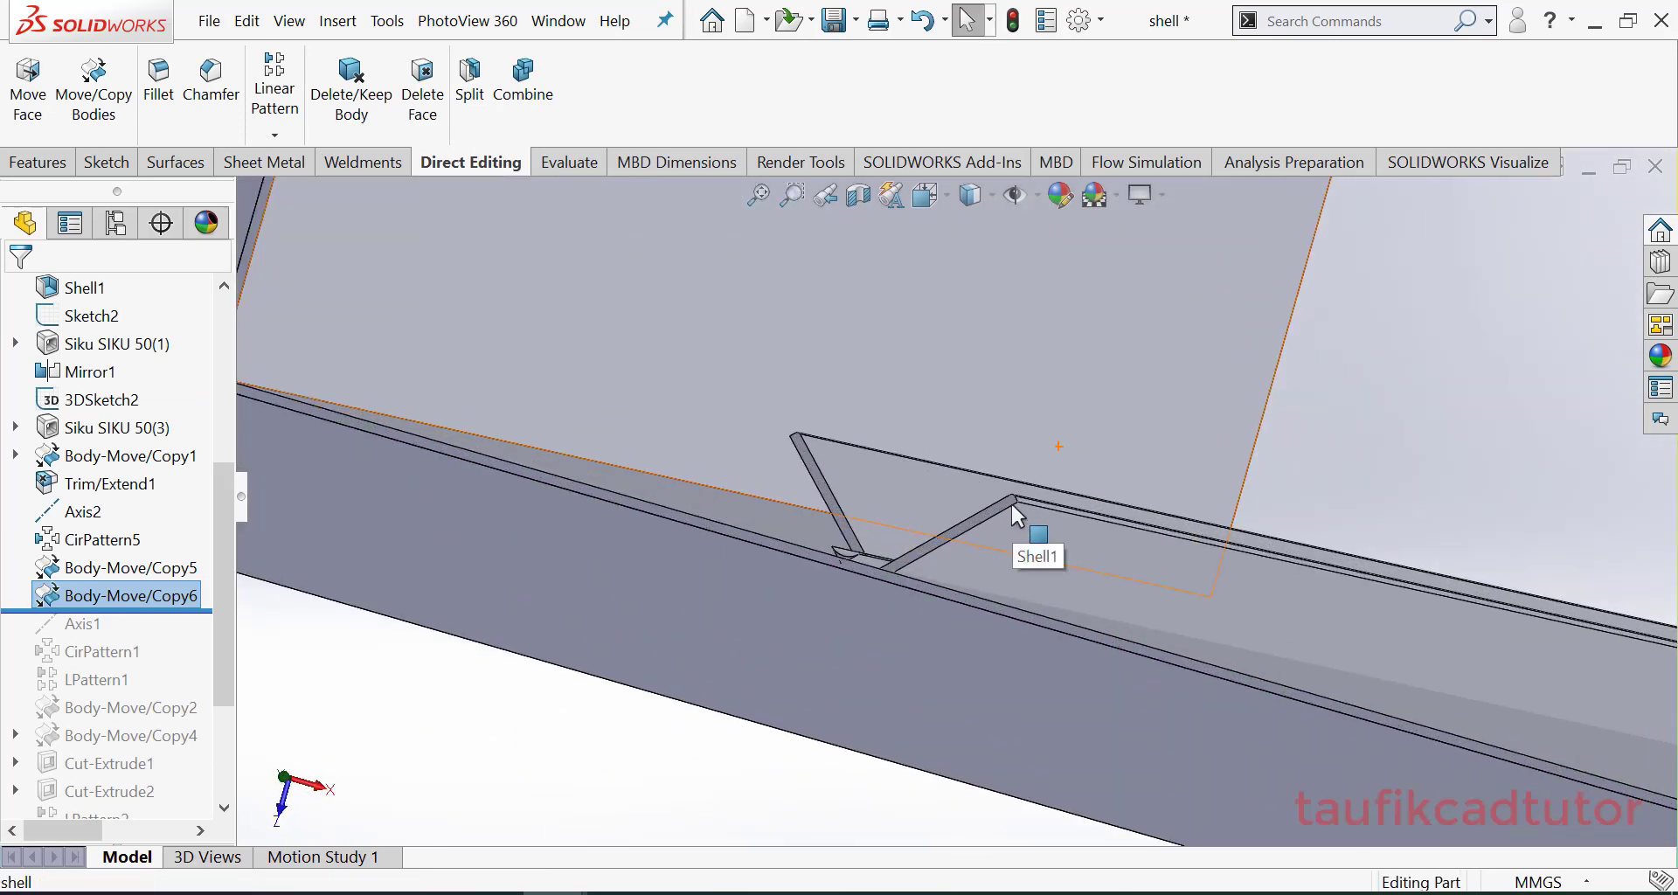
middle_drag(918, 478, 873, 554)
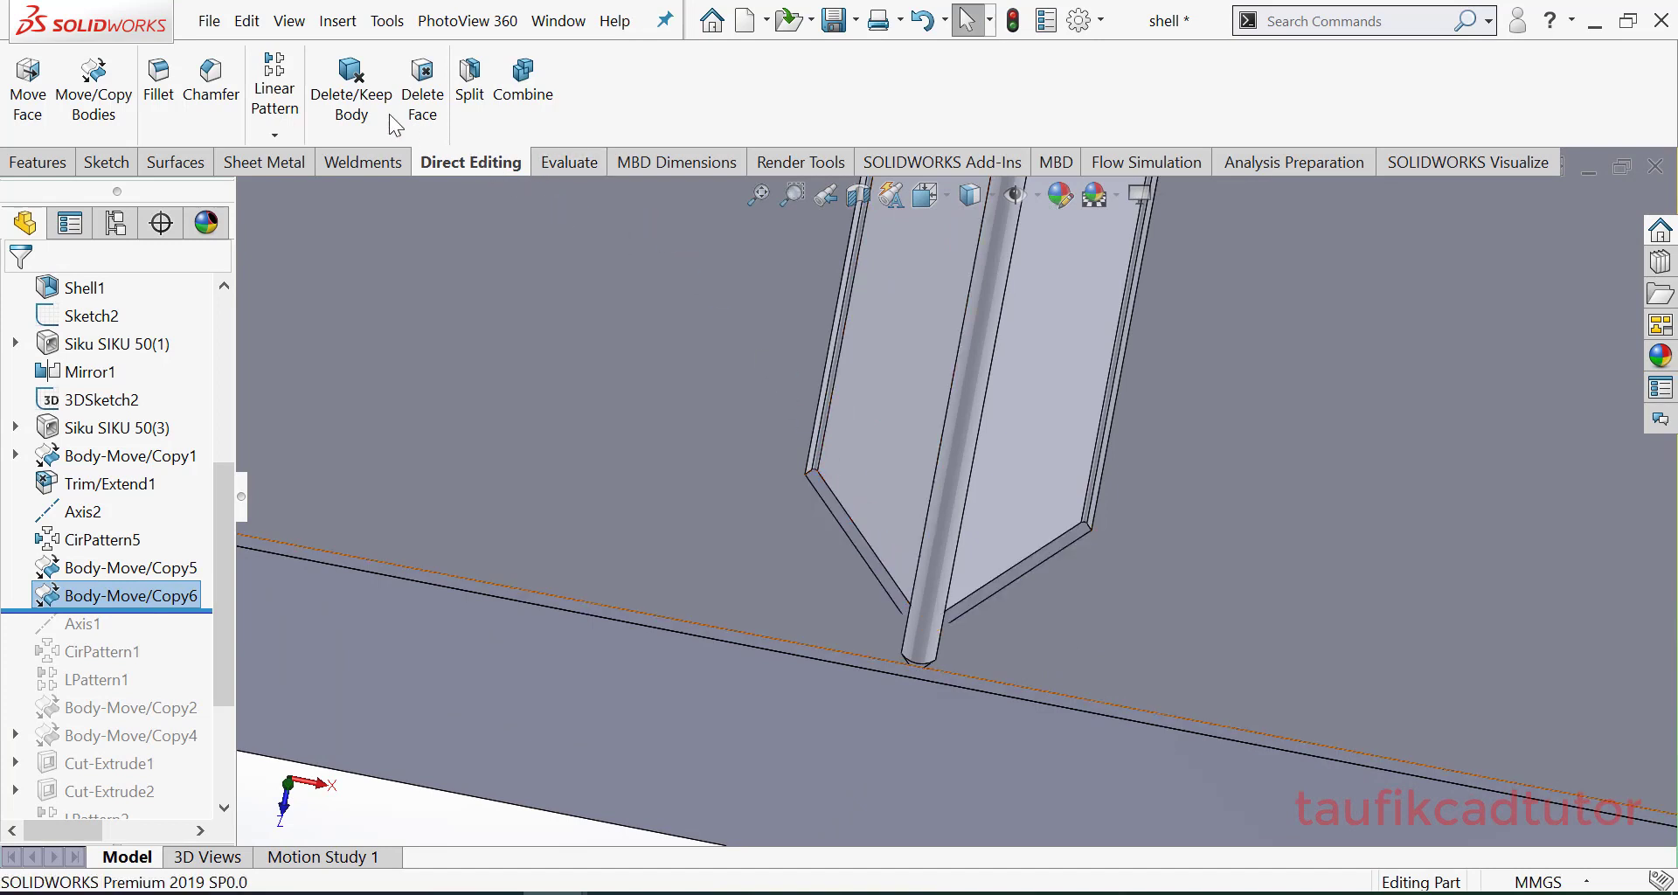
Step: Start a constraint-based Move/Copy Body on the rotated profile and pick the rounded edge face of one flange for the mate
click(121, 106)
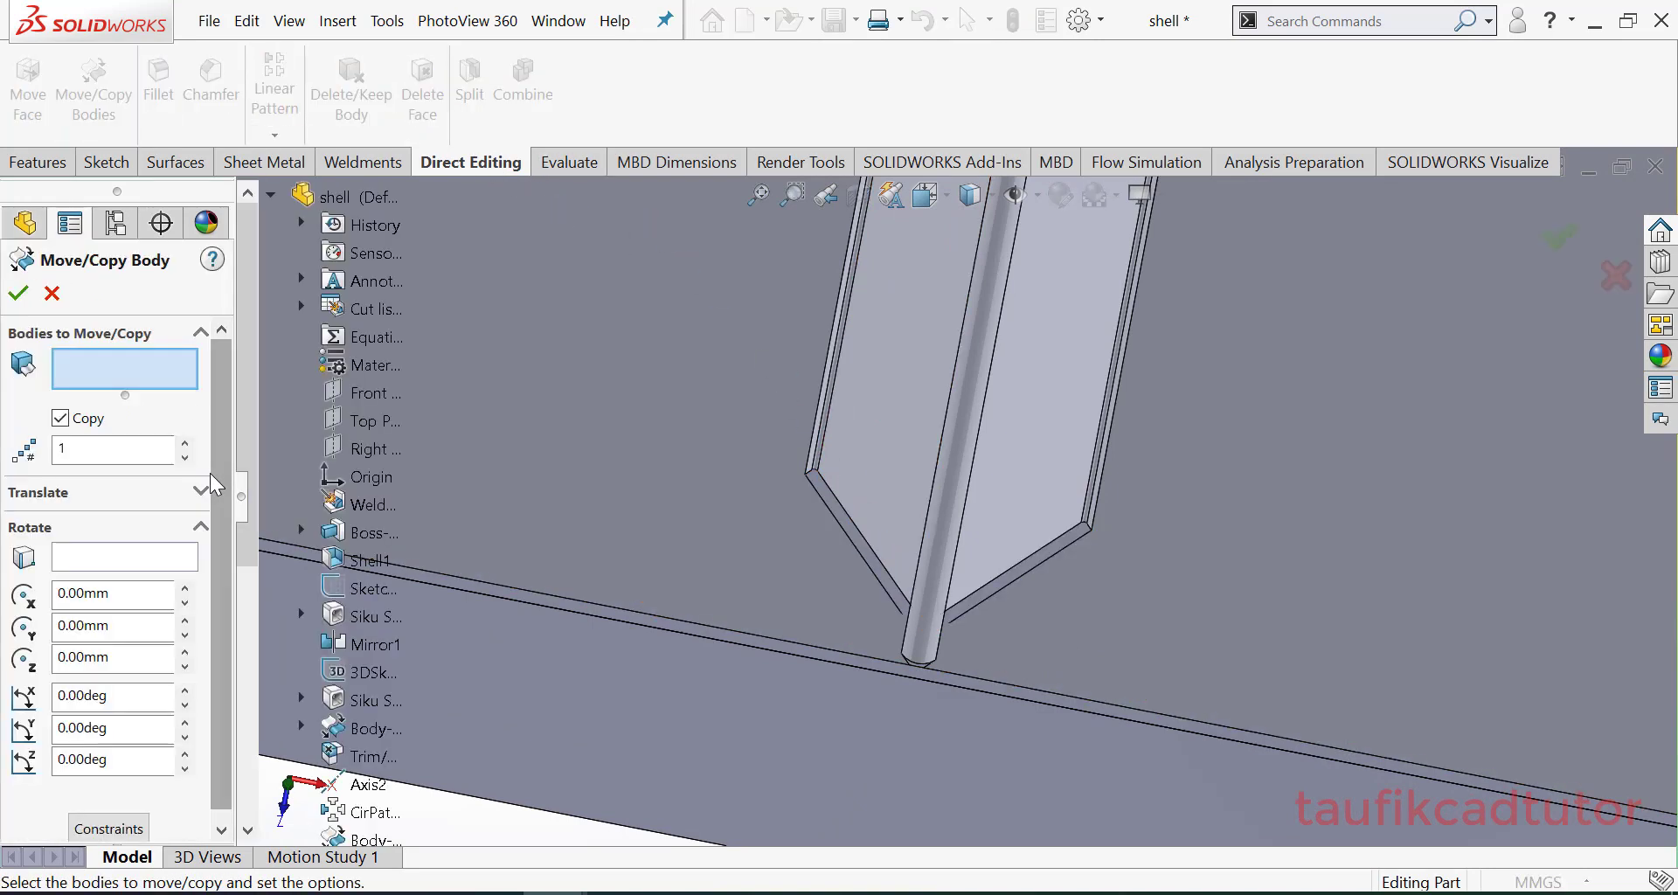
scroll(226, 485, down, 1)
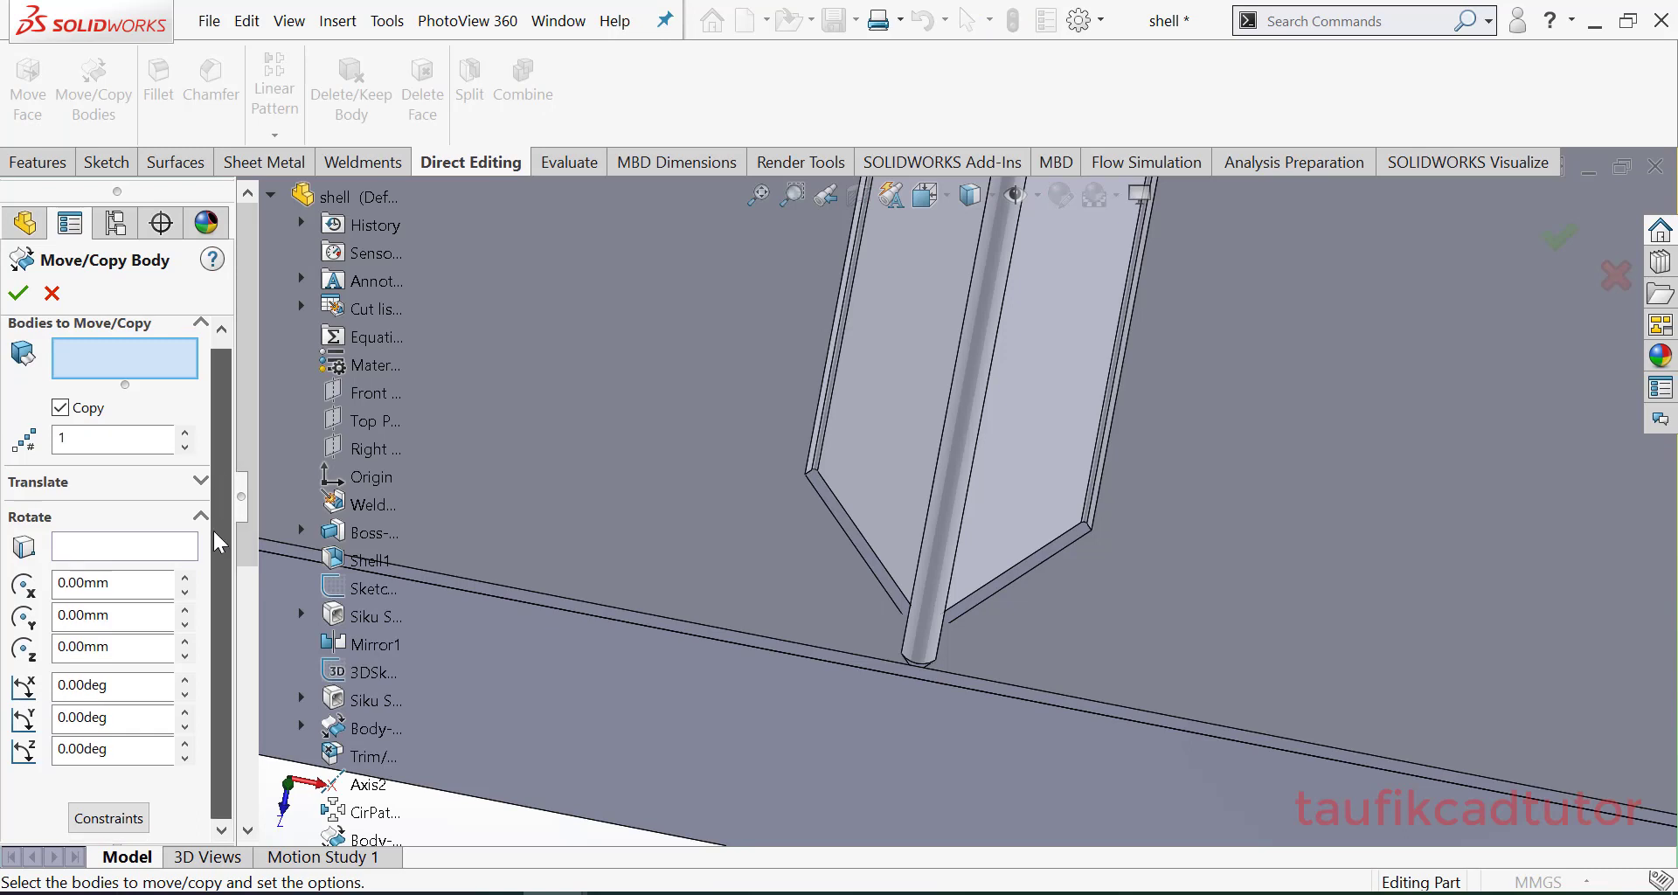
click(107, 810)
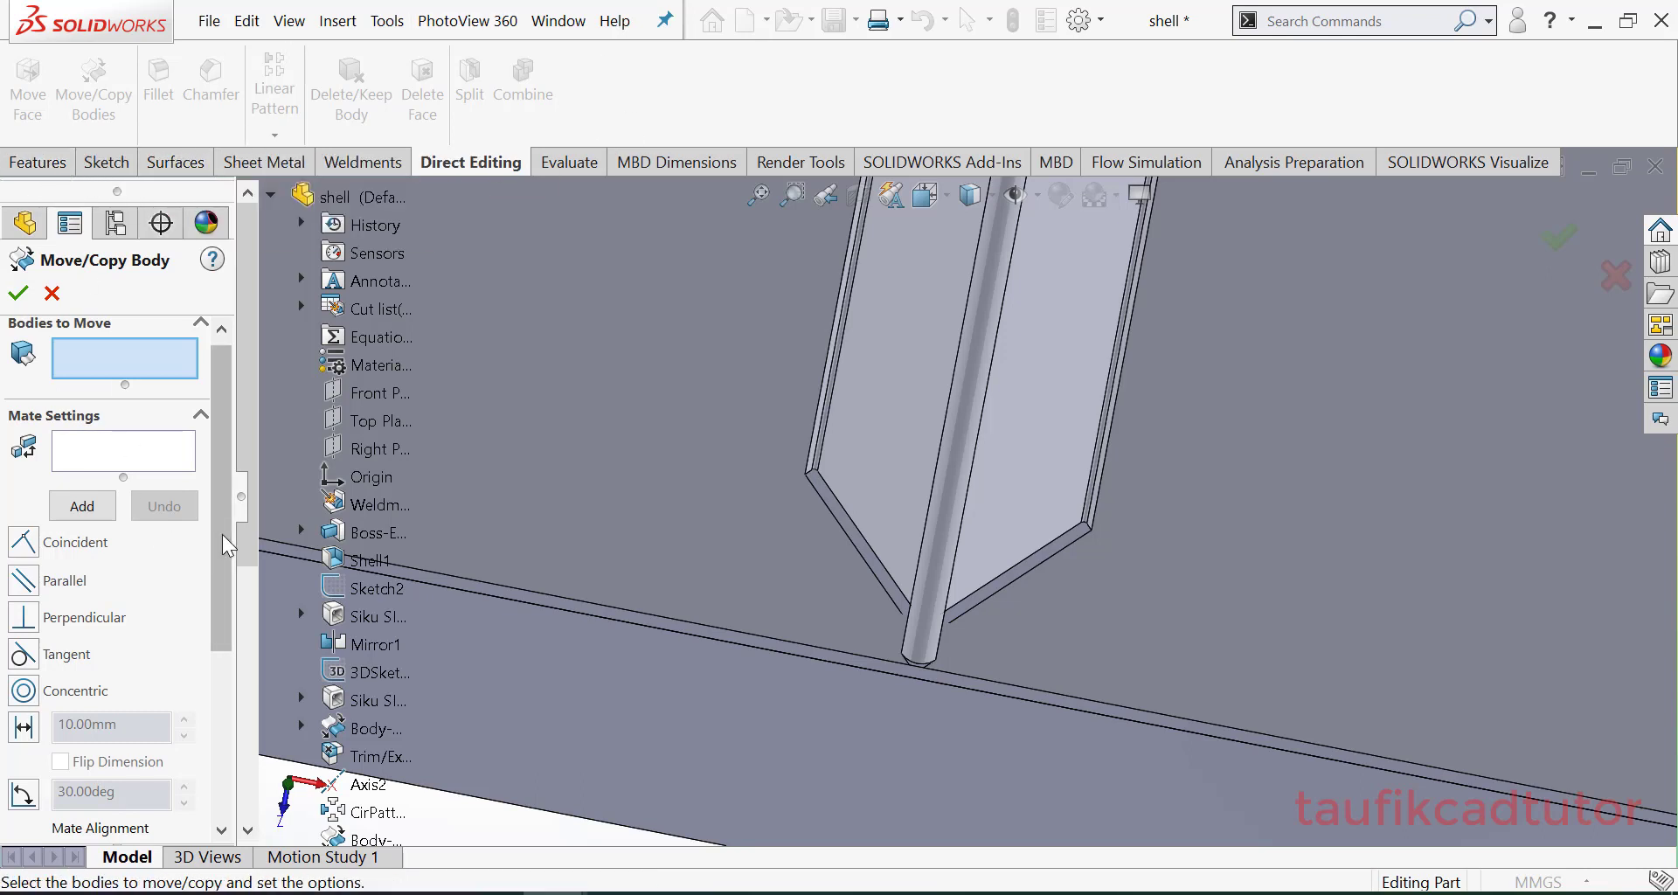
click(126, 453)
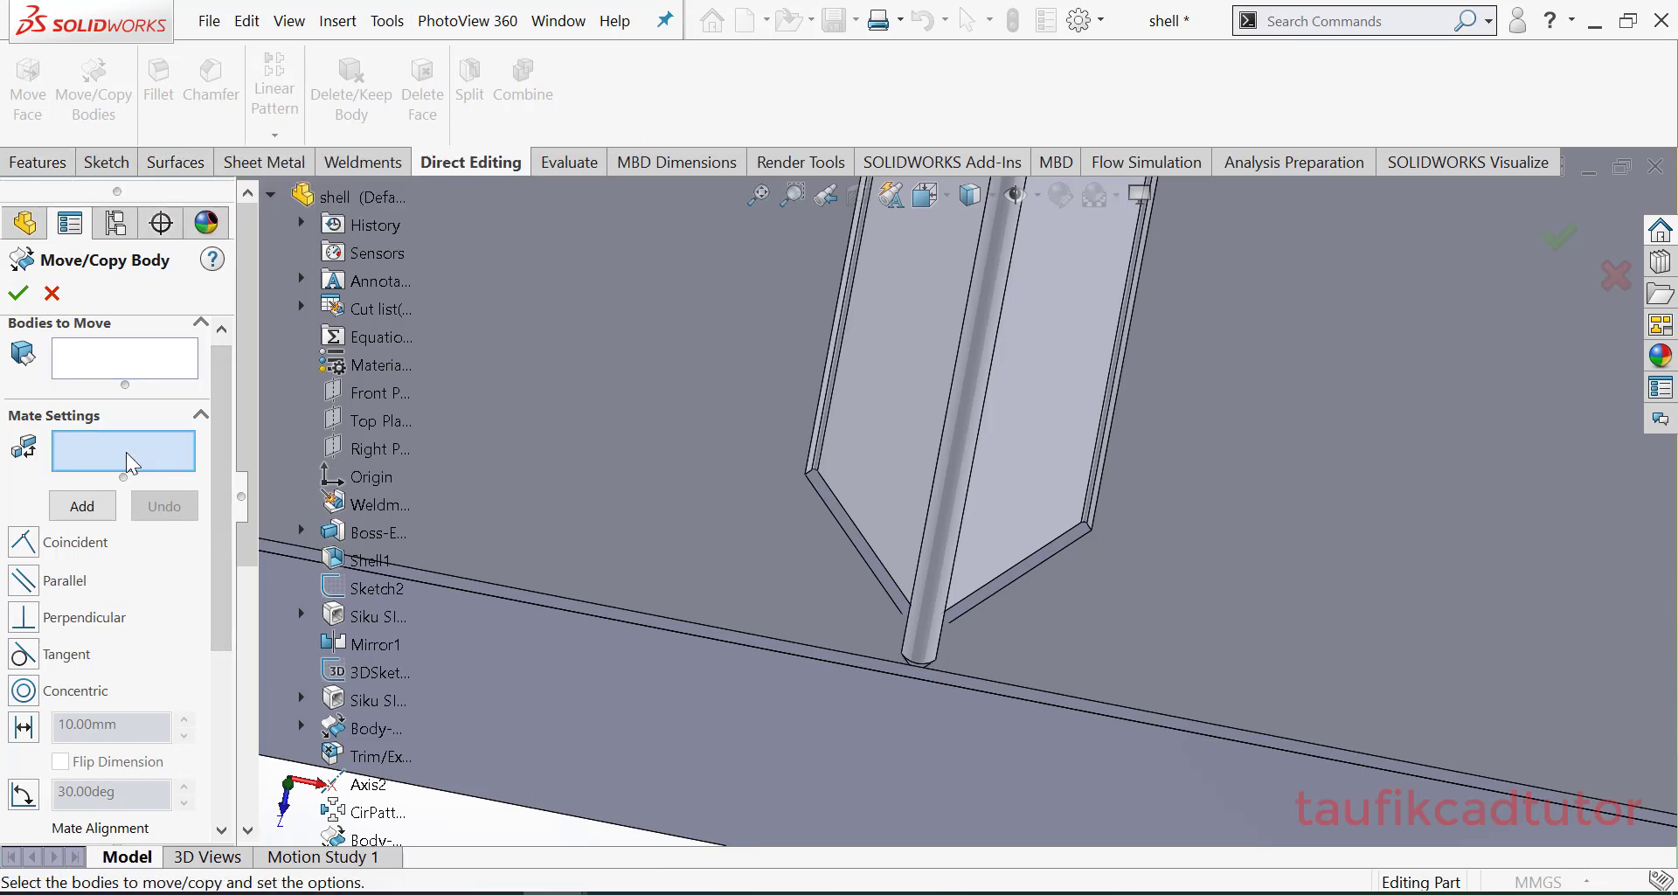
click(129, 359)
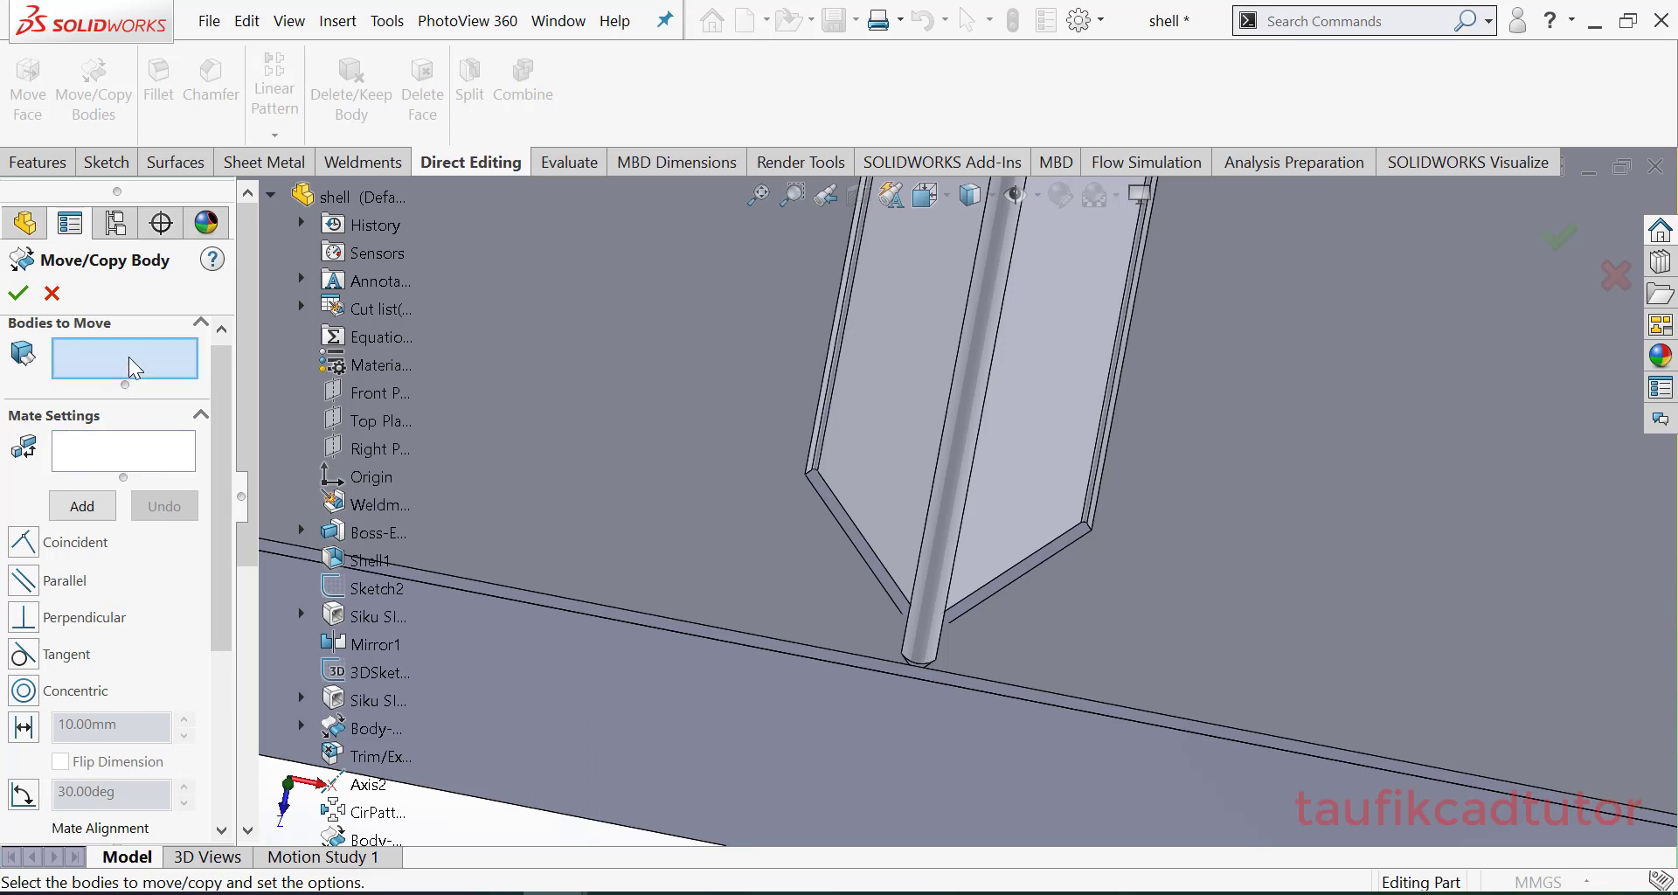
click(861, 425)
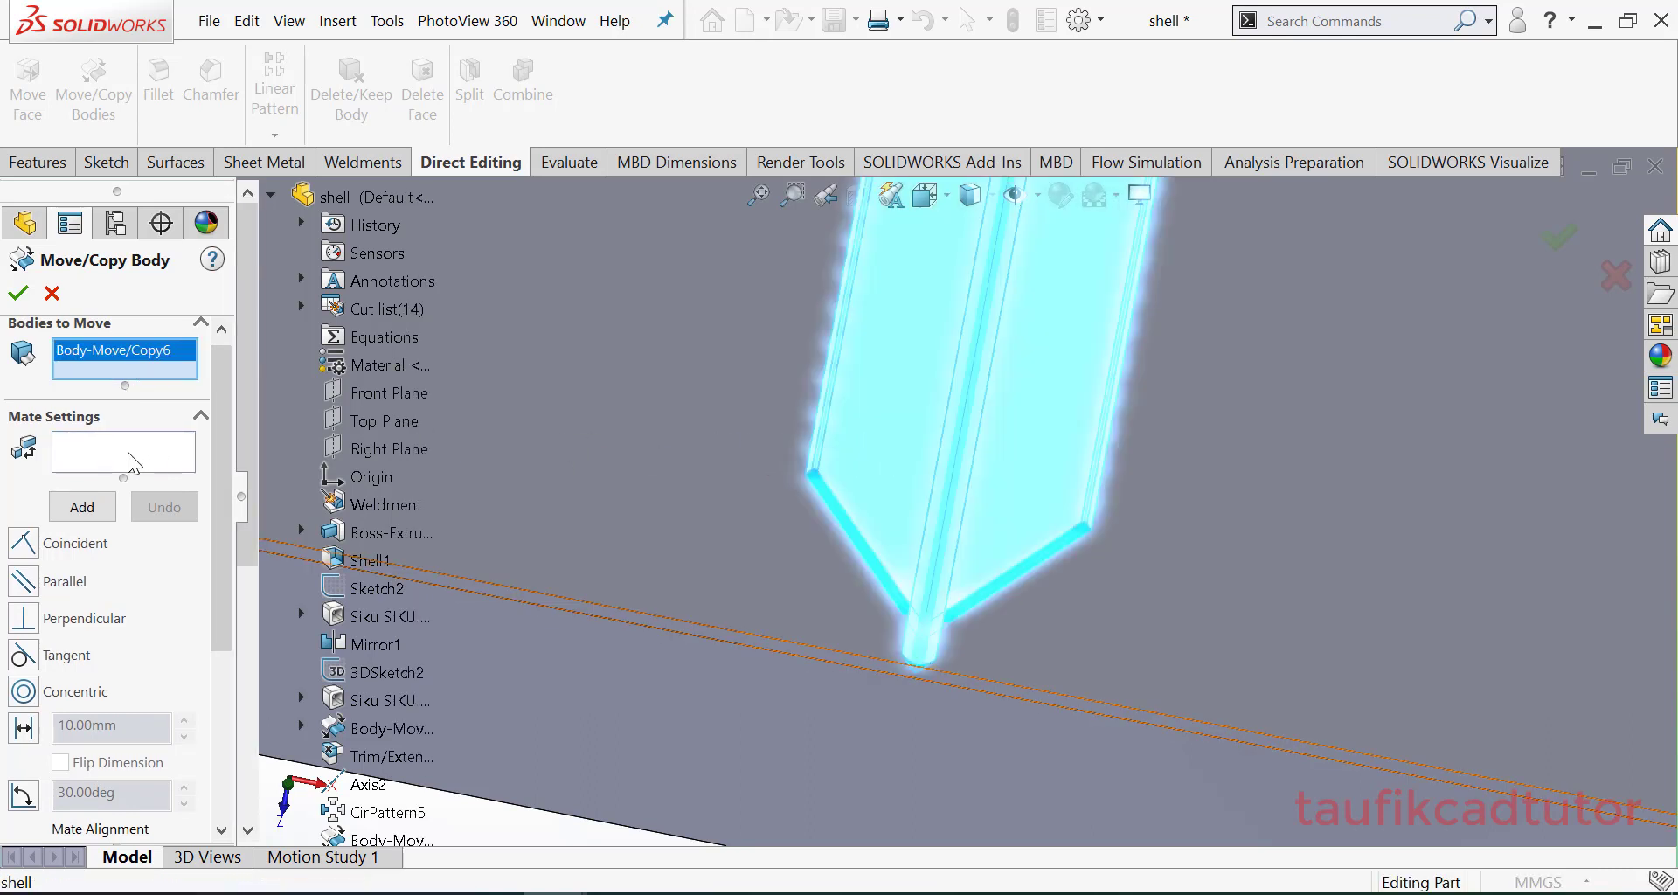
click(128, 453)
scroll(835, 481, down, 5)
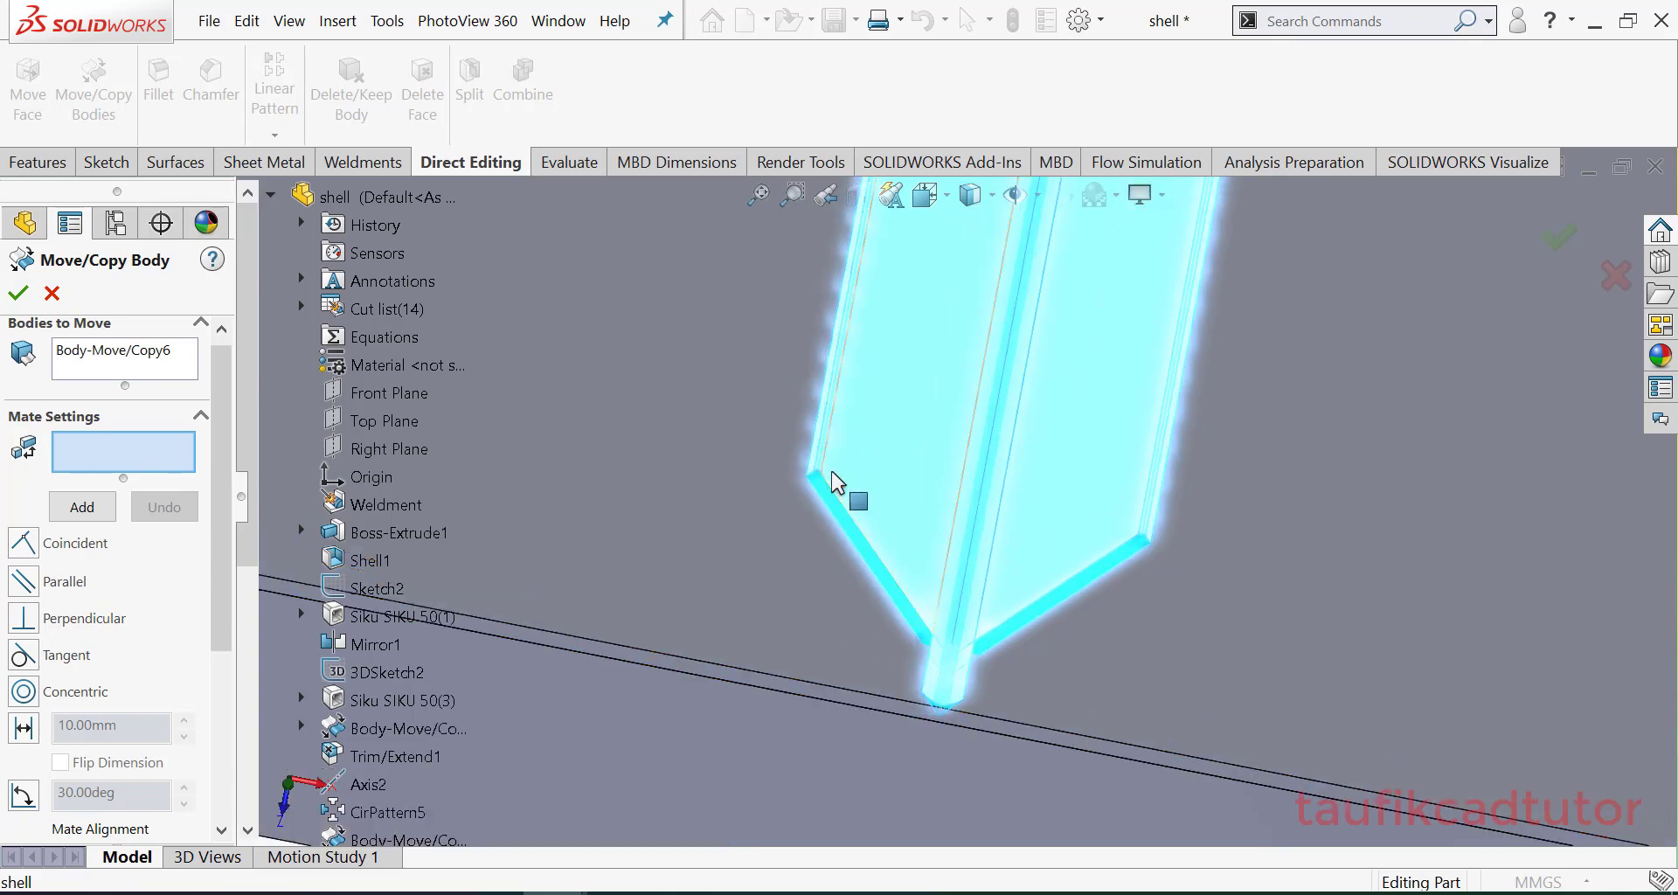
click(877, 455)
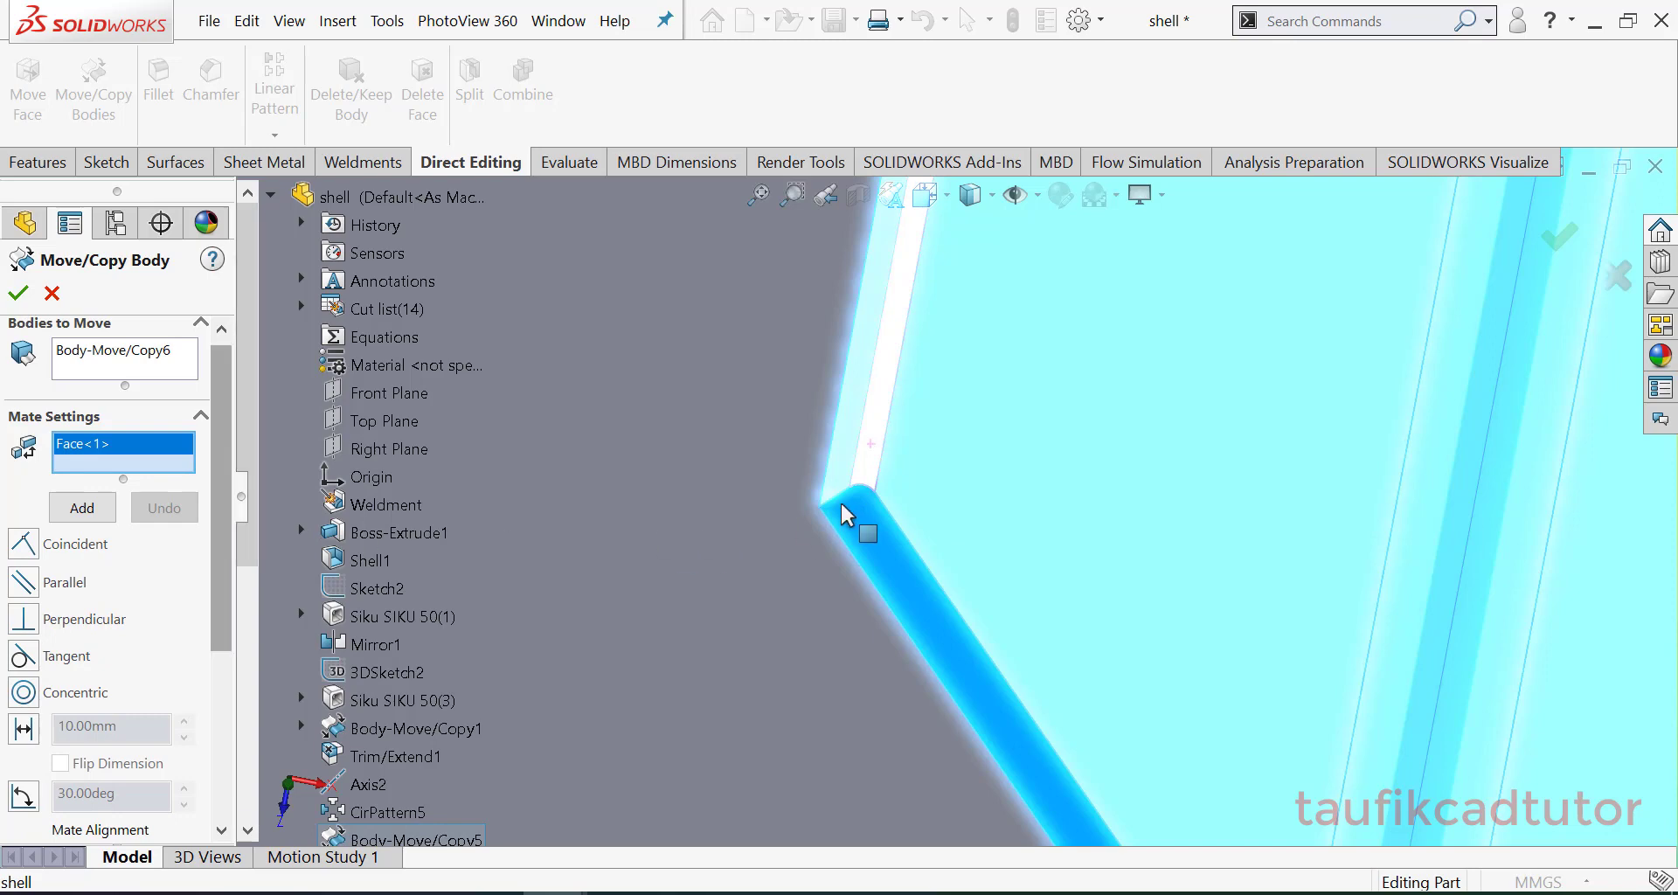
Step: Mate the flange face tangent to the box's outer side wall with anti-aligned alignment, and apply the move
scroll(845, 500, up, 5)
middle_drag(931, 564, 927, 372)
click(739, 684)
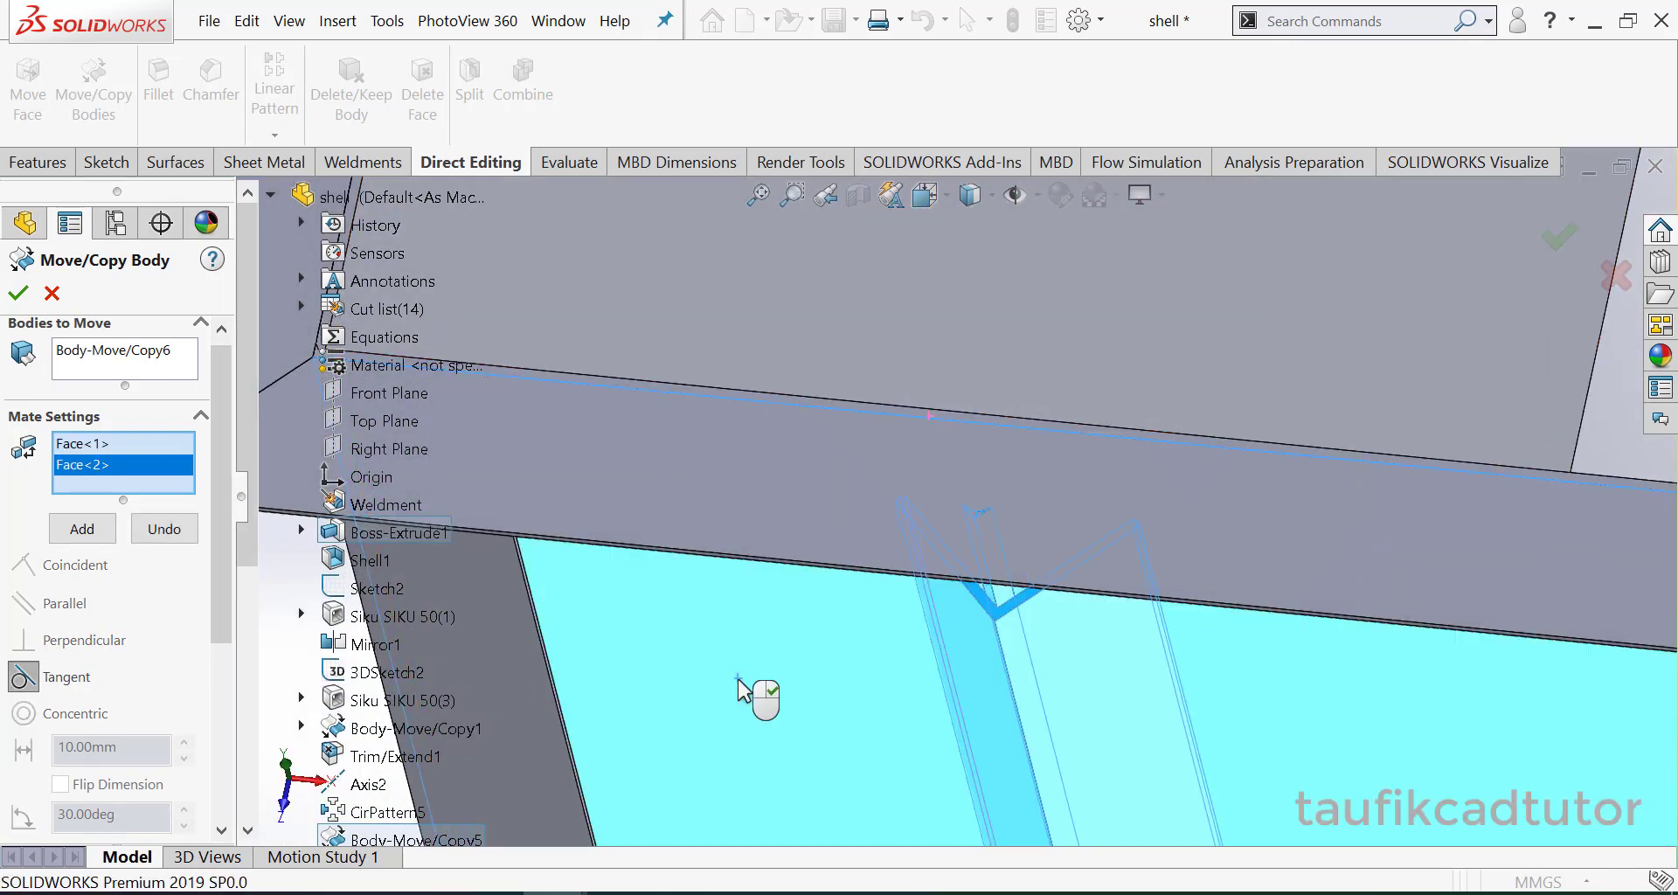
middle_drag(922, 603, 691, 704)
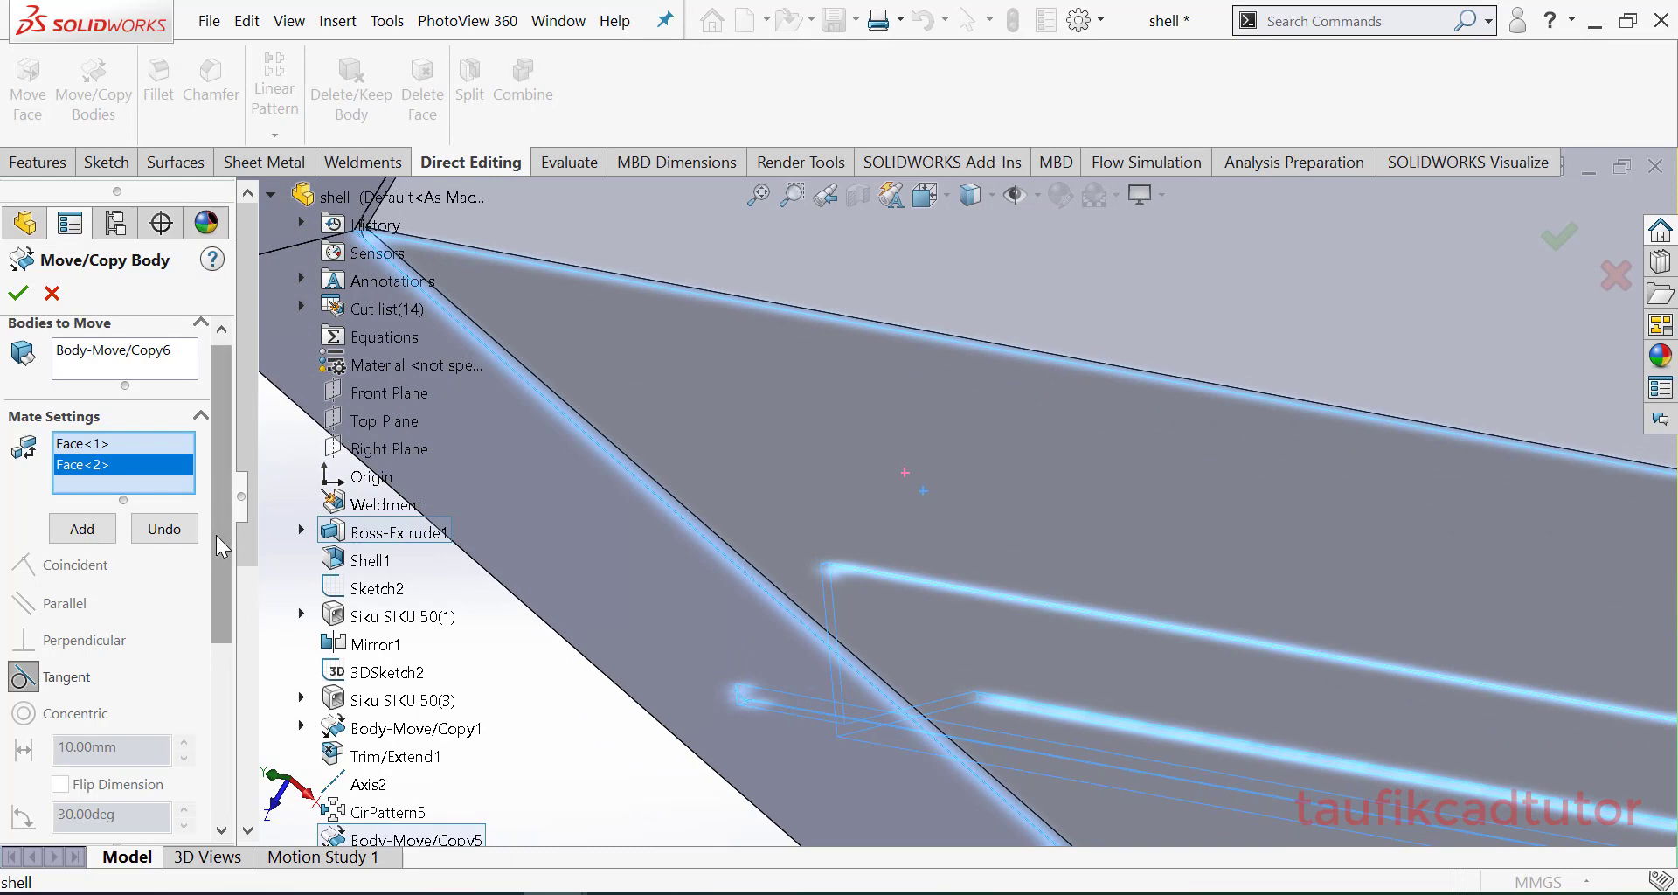
drag(216, 535, 235, 623)
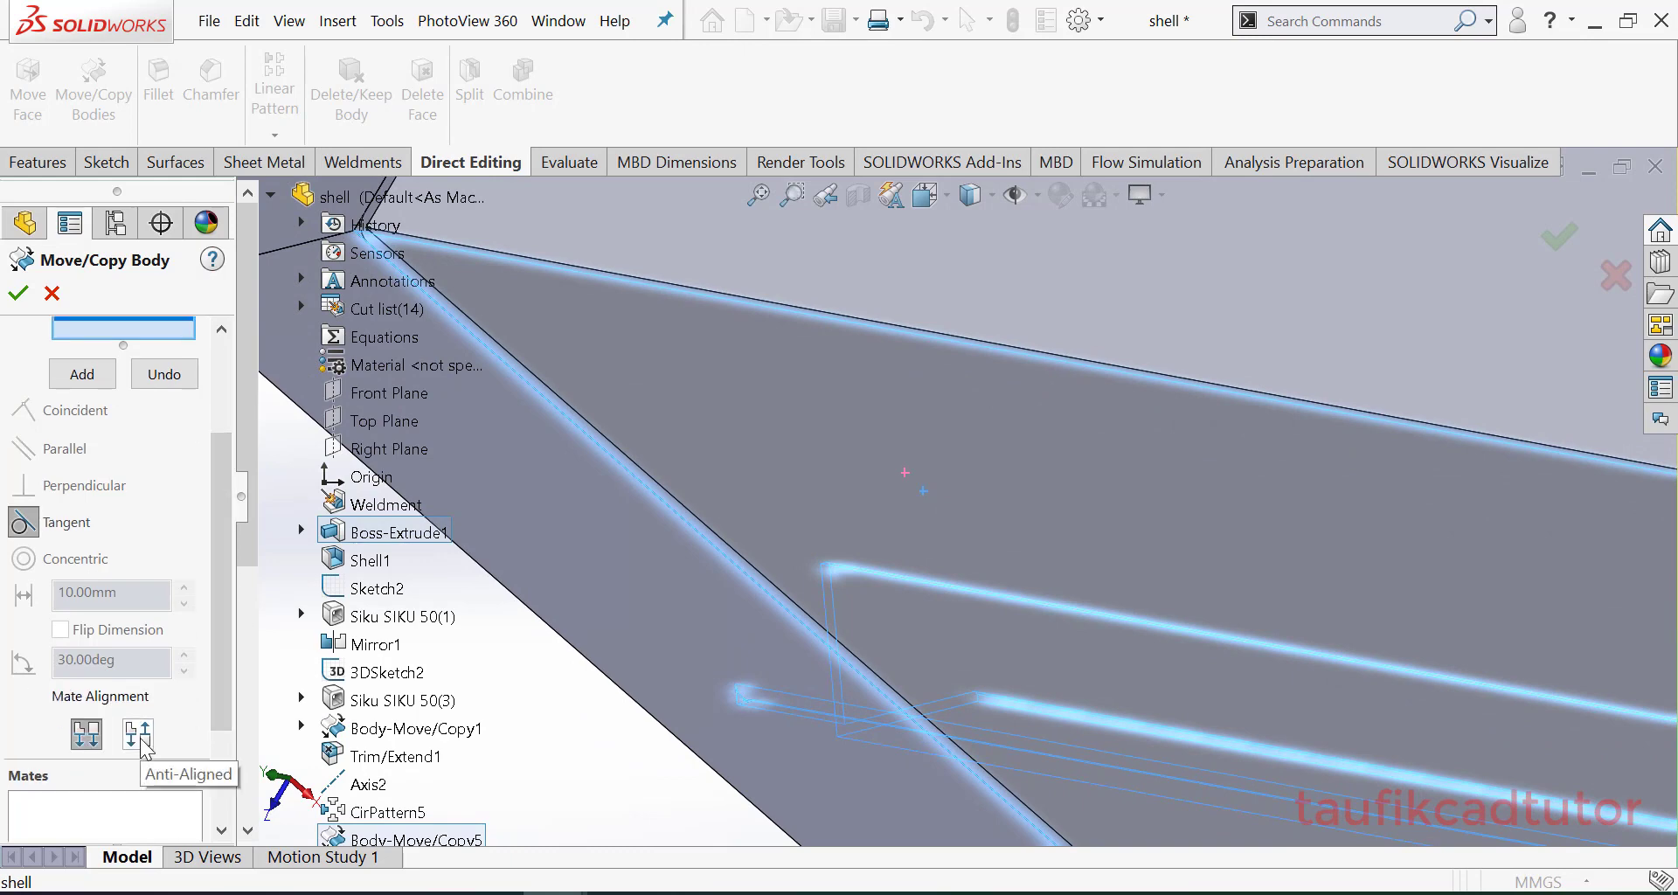
click(84, 741)
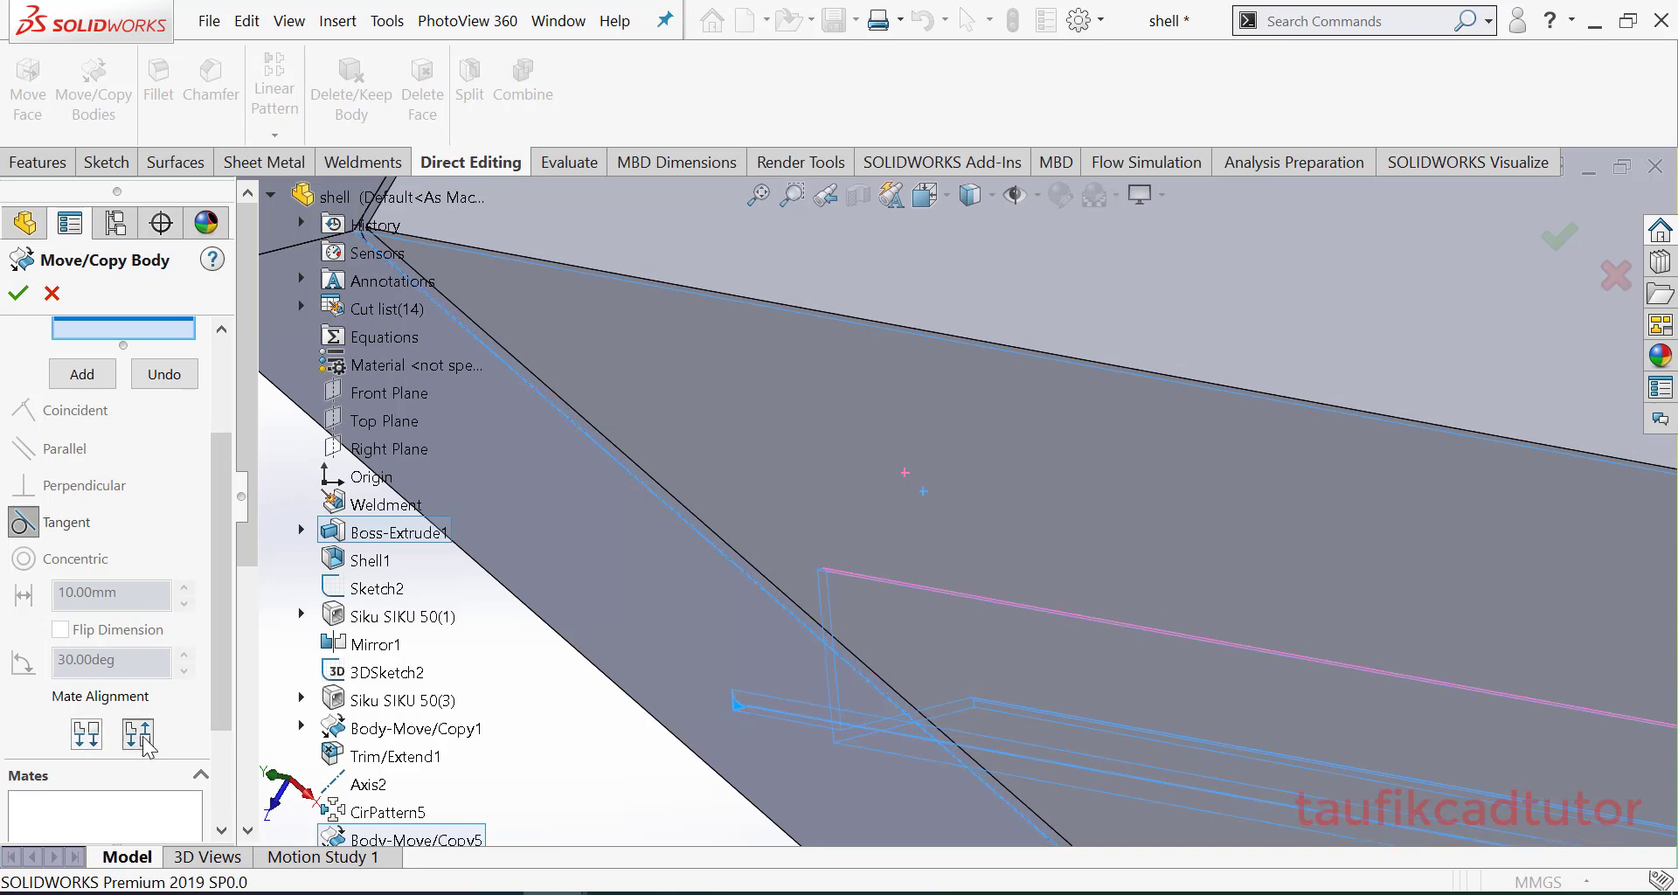
middle_drag(1005, 675, 937, 419)
click(20, 297)
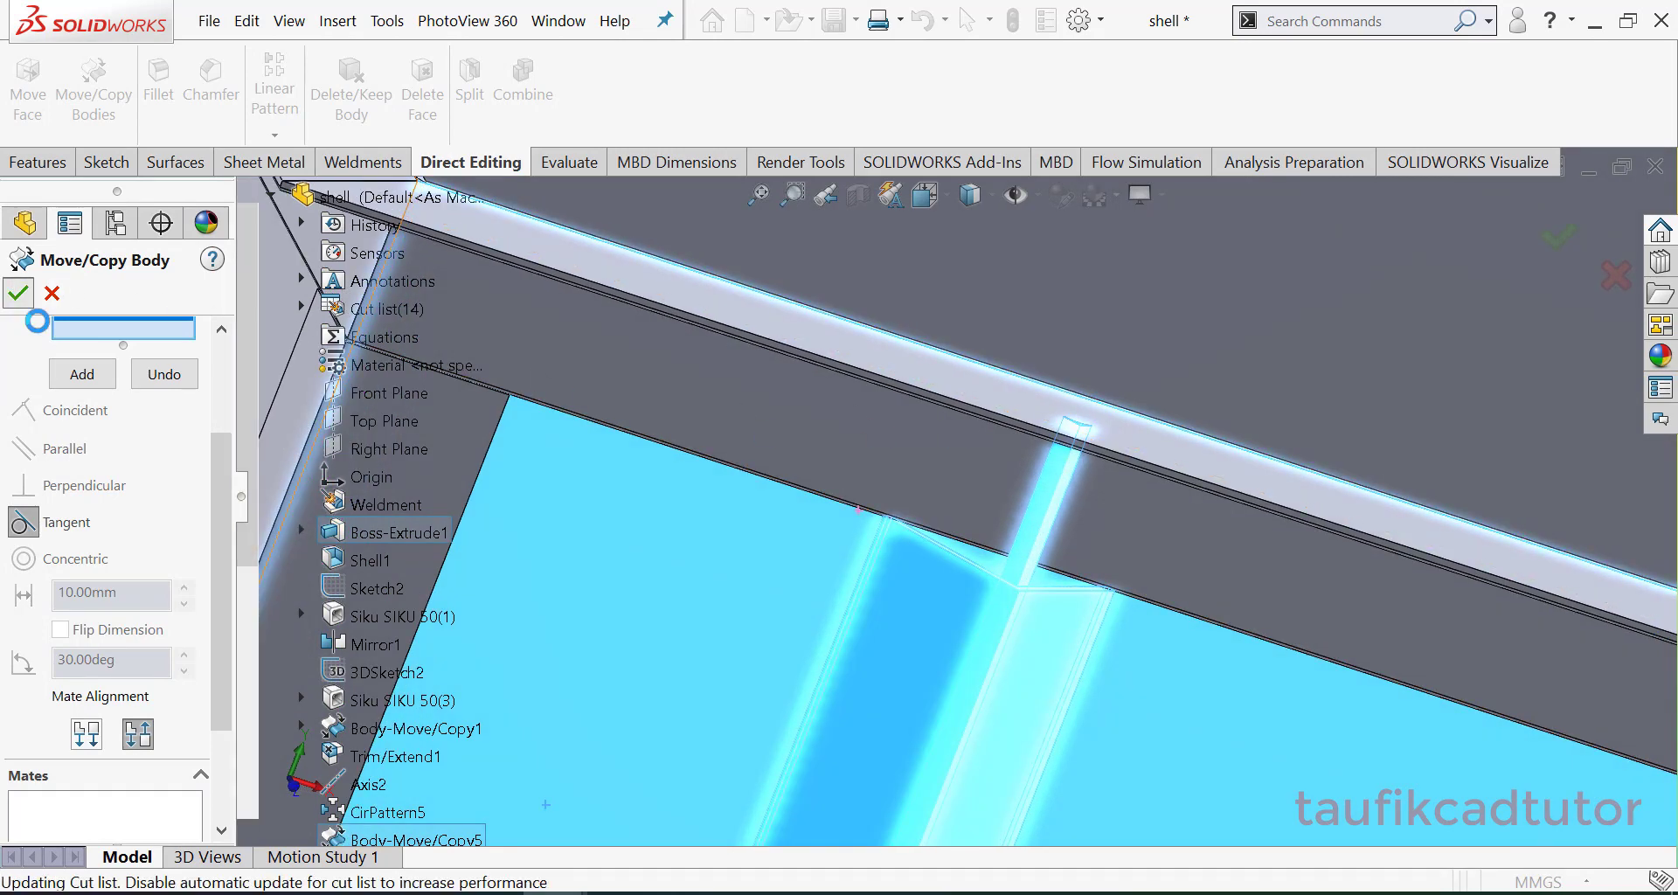
Step: Inspect the mated profile's upper end and flanges against the rim and side wall
click(935, 611)
middle_drag(935, 611, 1068, 573)
scroll(869, 586, down, 6)
middle_drag(895, 461, 996, 515)
scroll(792, 452, up, 8)
scroll(957, 411, down, 6)
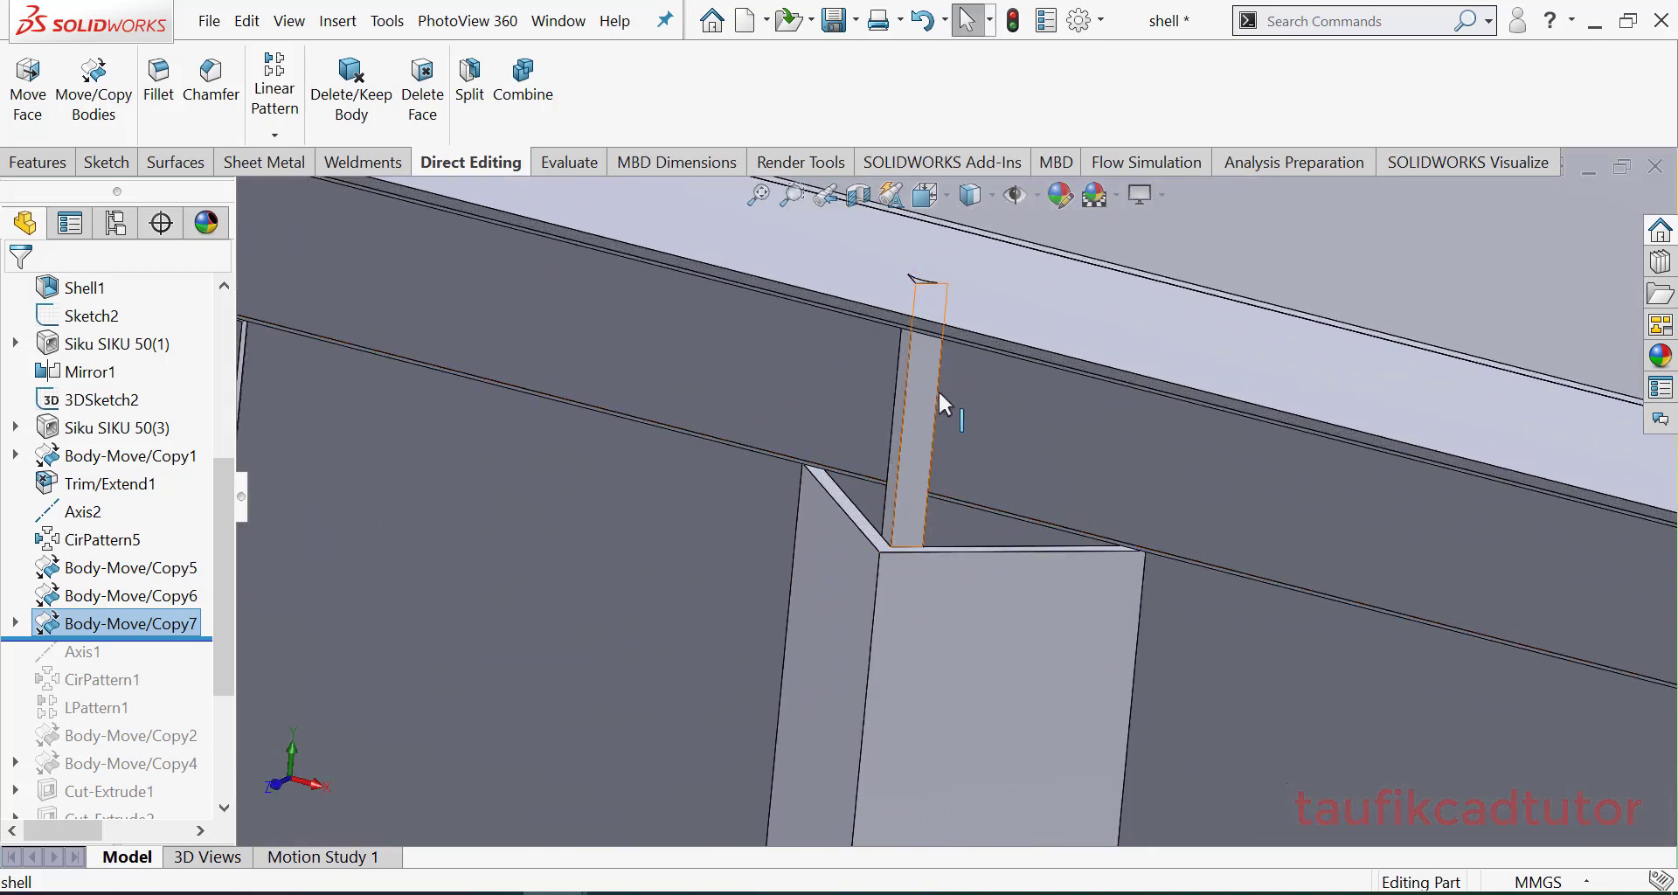
Step: Examine the narrow sliver protruding above the rotated side profile's upper end and through the rim
scroll(937, 389, up, 5)
scroll(657, 385, down, 4)
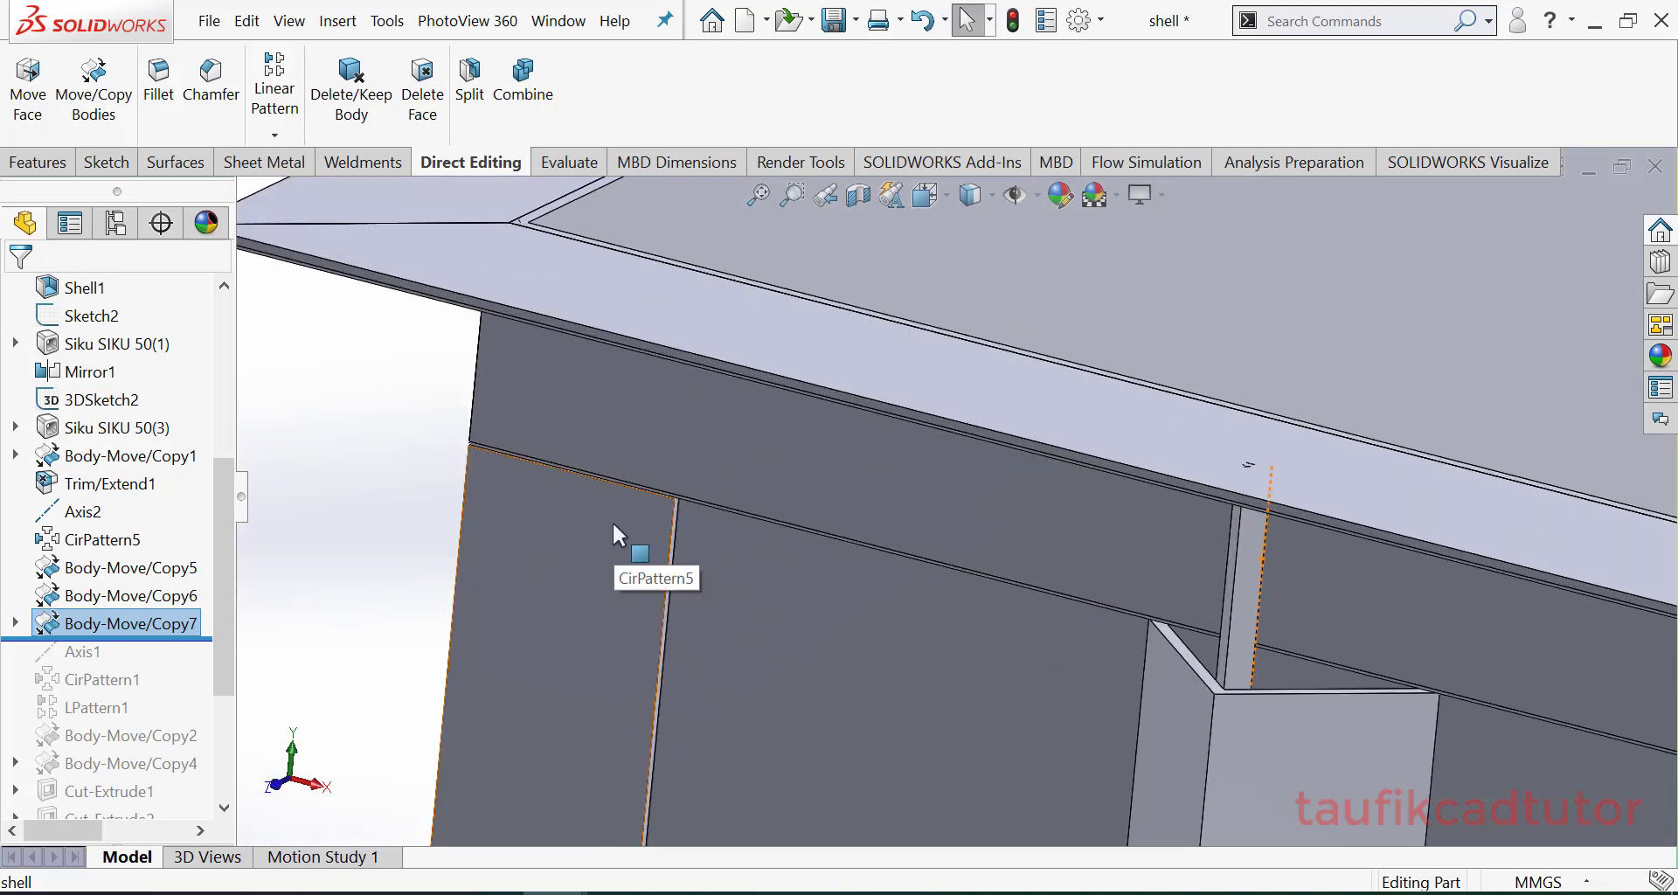
middle_drag(614, 523, 661, 524)
scroll(670, 525, up, 2)
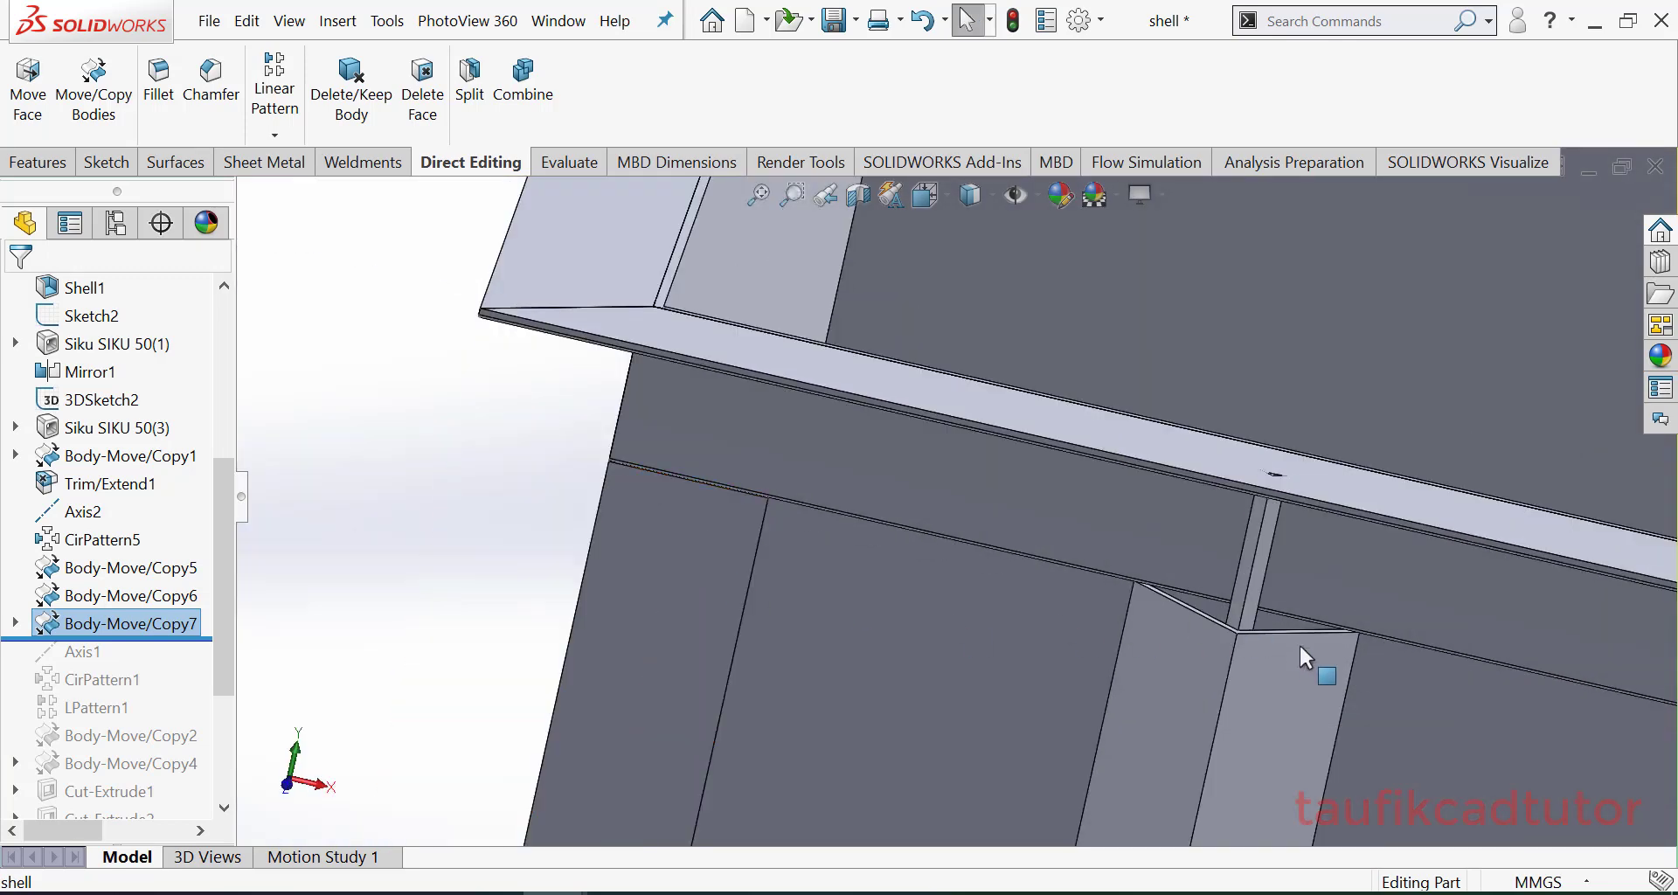
scroll(1300, 642, down, 4)
scroll(983, 543, down, 2)
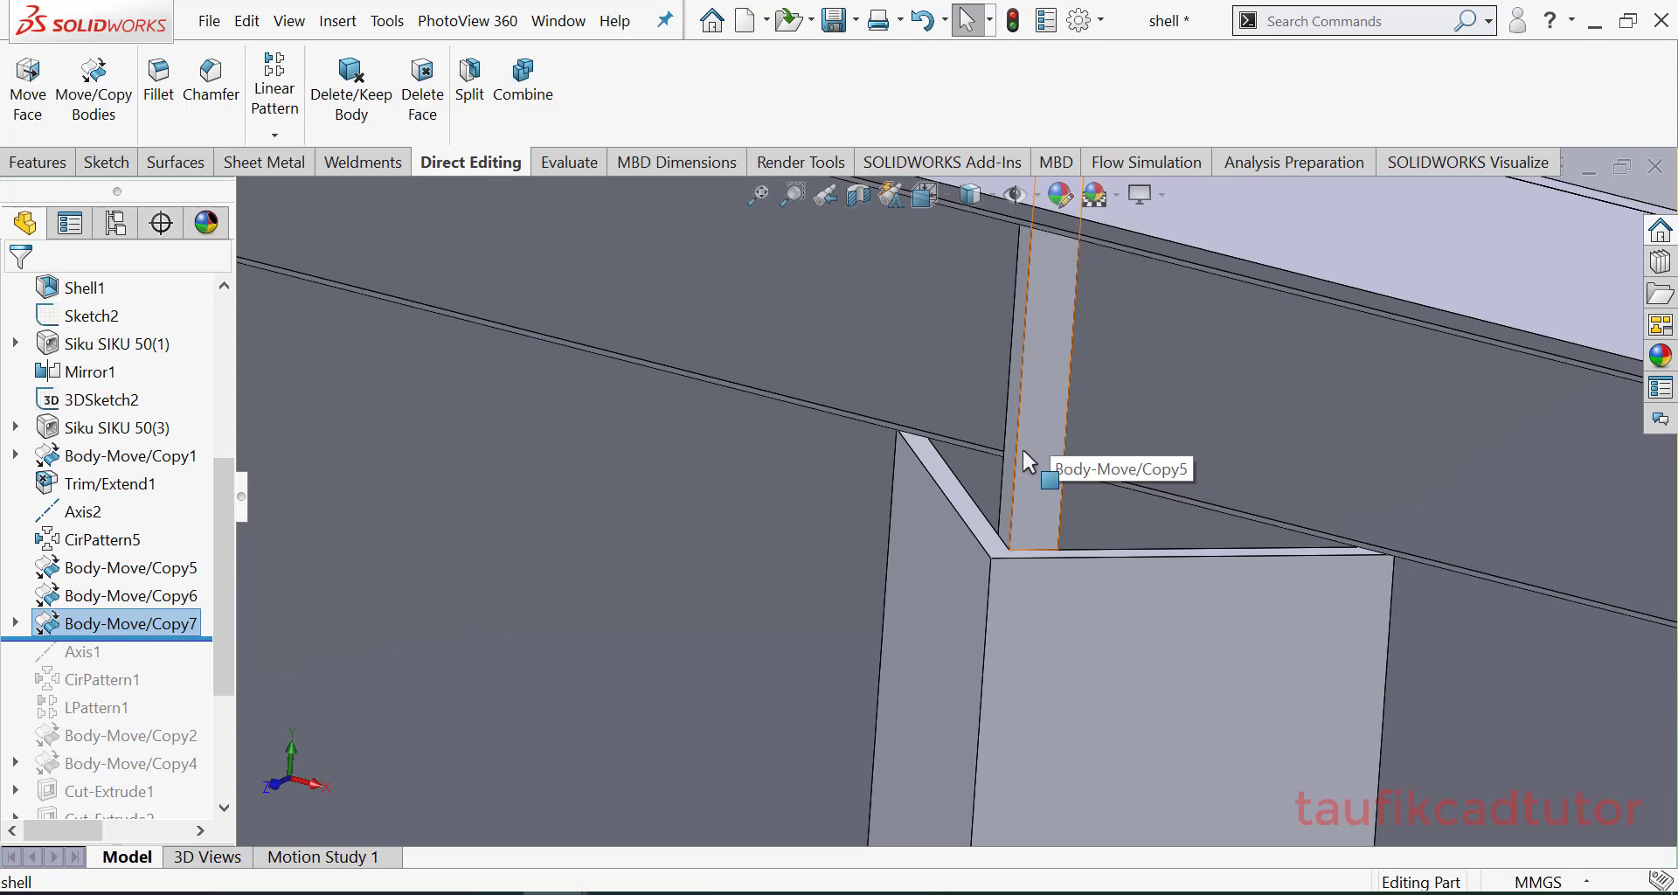
middle_drag(1021, 448, 1047, 535)
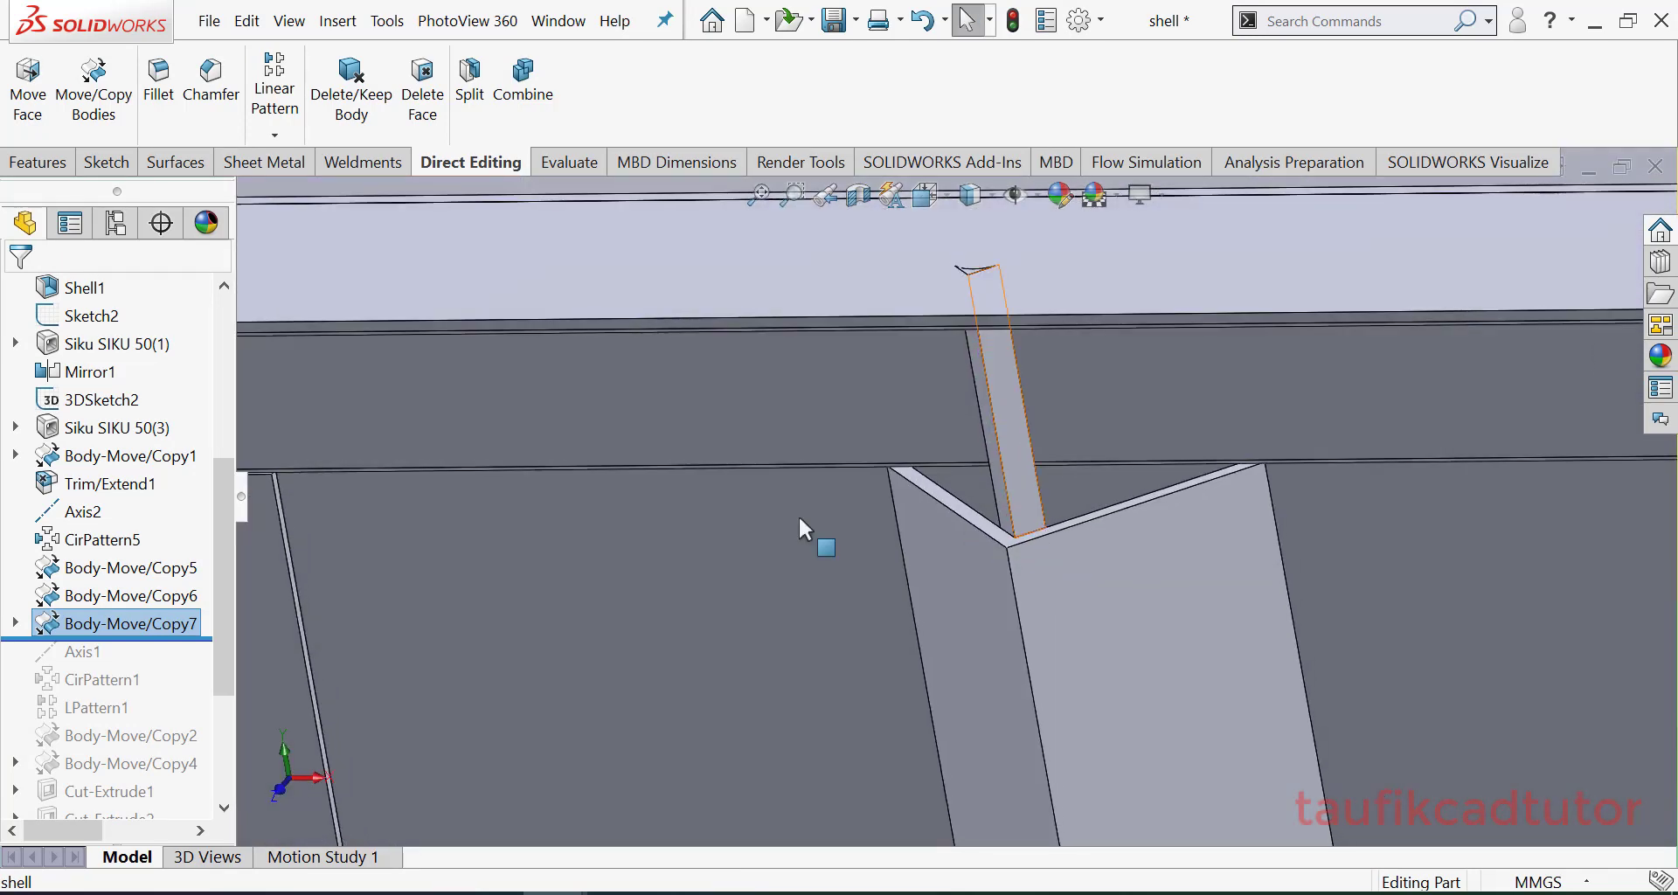
Step: Find the rotated side profile's body in the cut list and isolate it from the rest of the model
scroll(119, 438, up, 5)
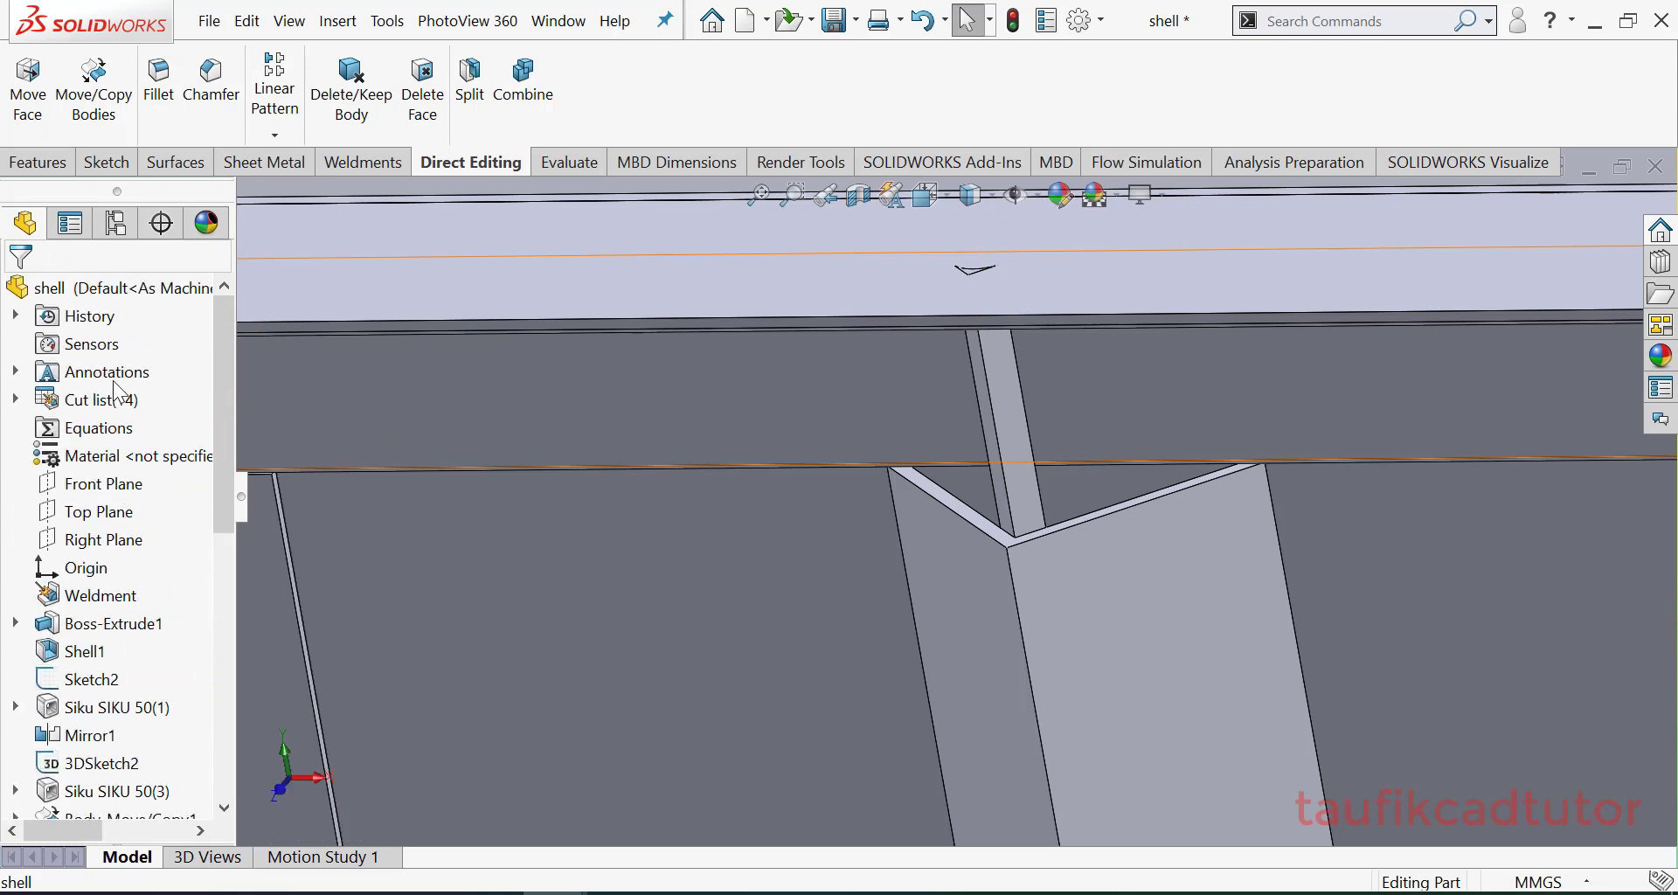
click(16, 399)
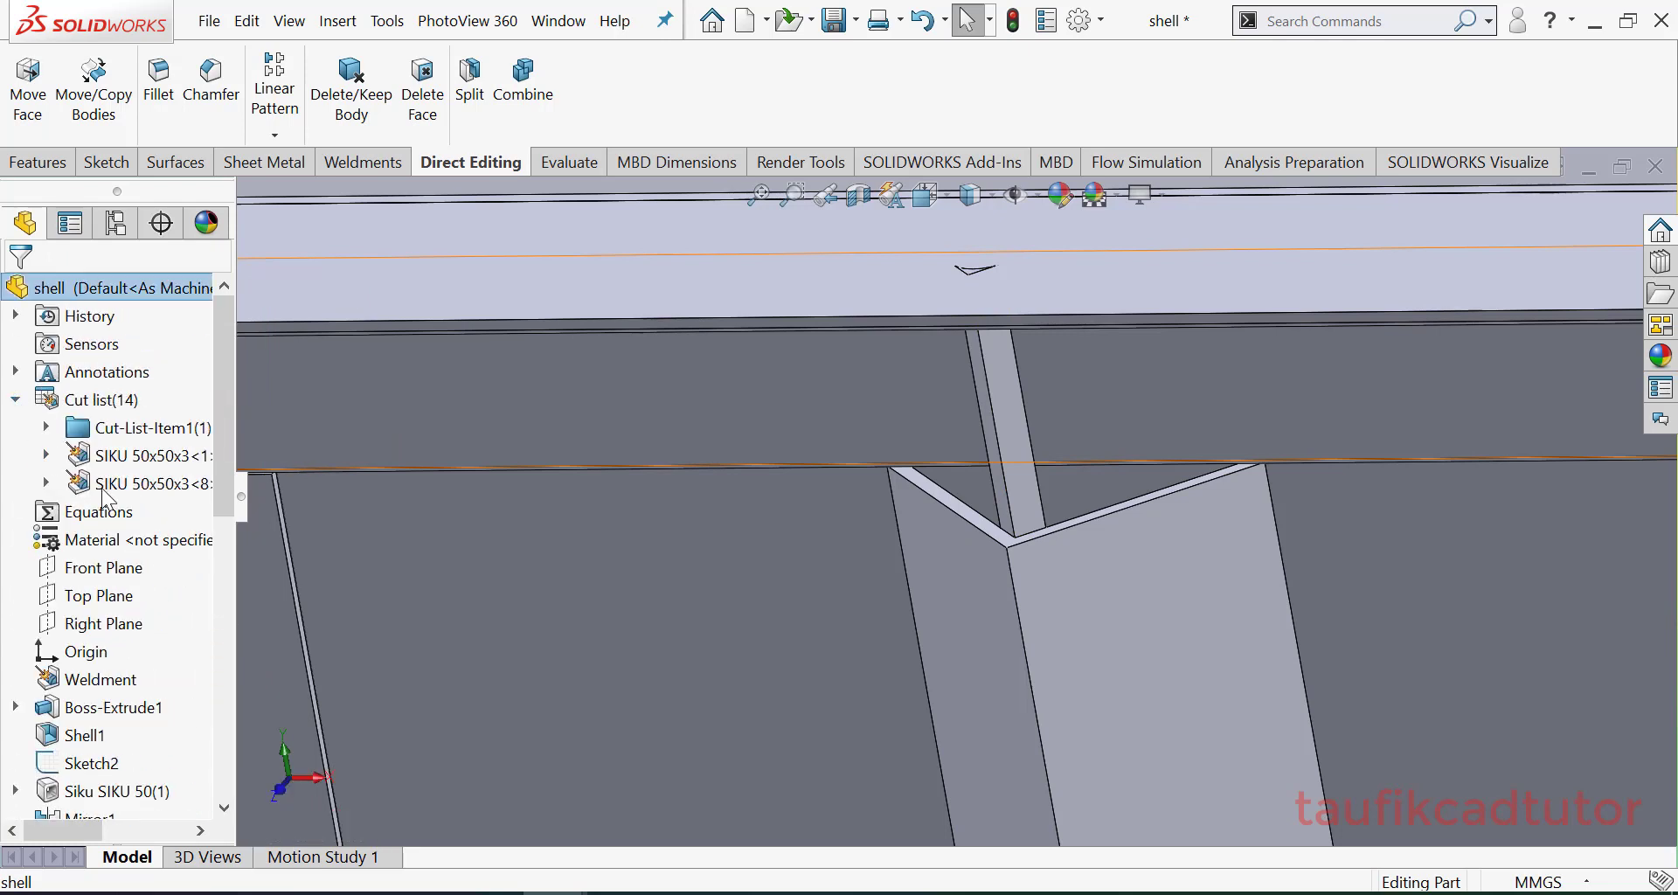
click(46, 484)
click(151, 519)
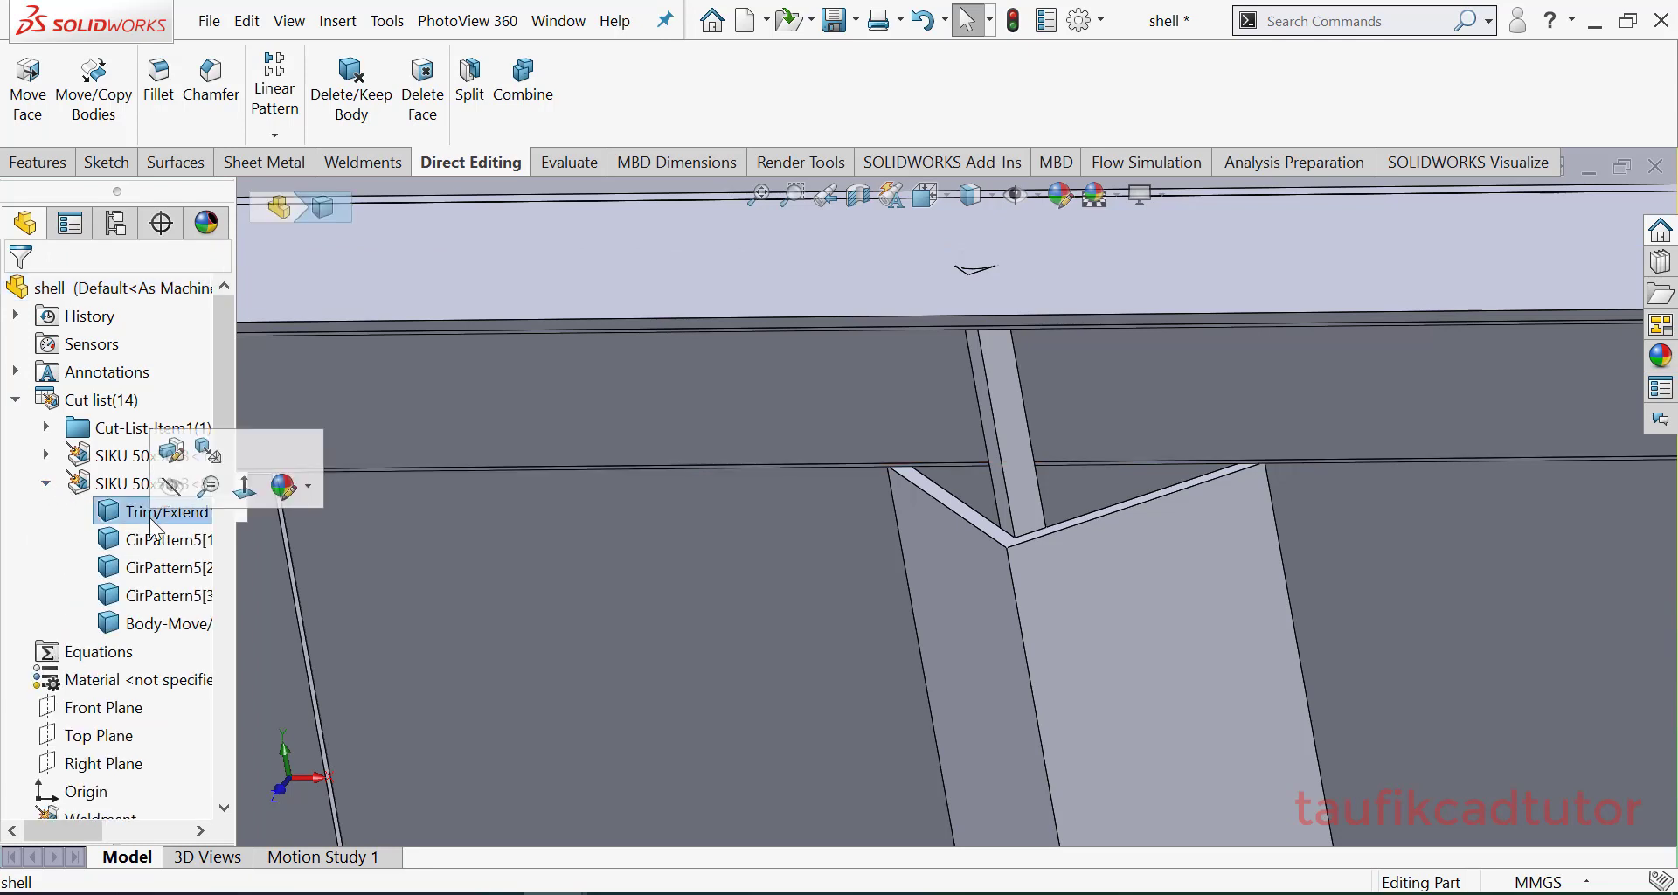
click(155, 542)
click(154, 570)
click(153, 597)
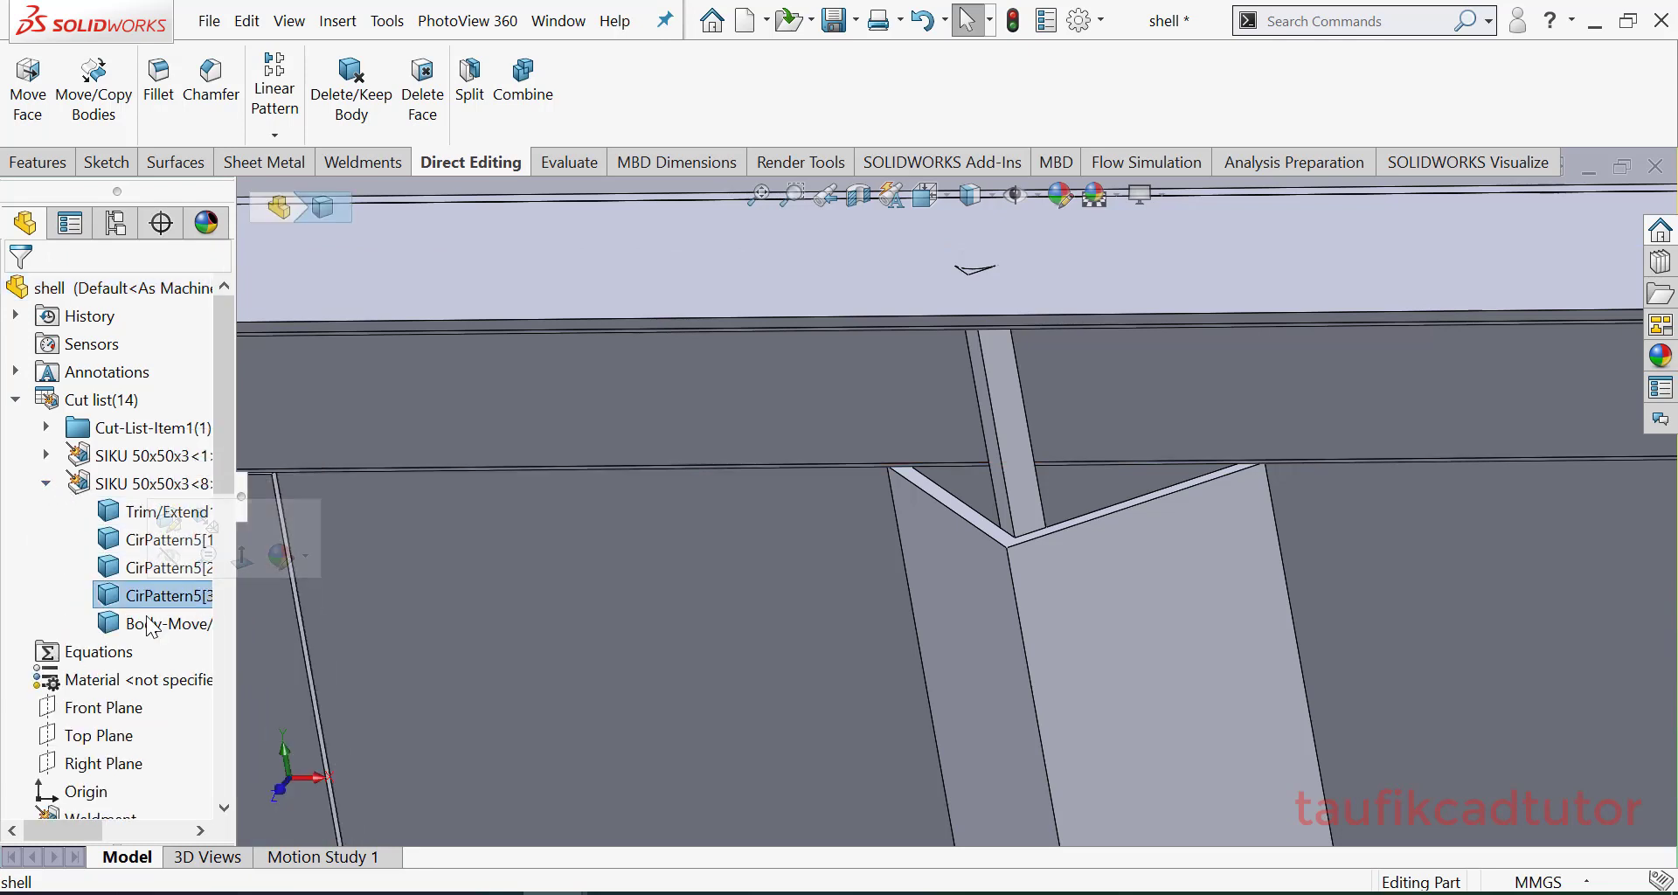
click(153, 626)
right_click(153, 626)
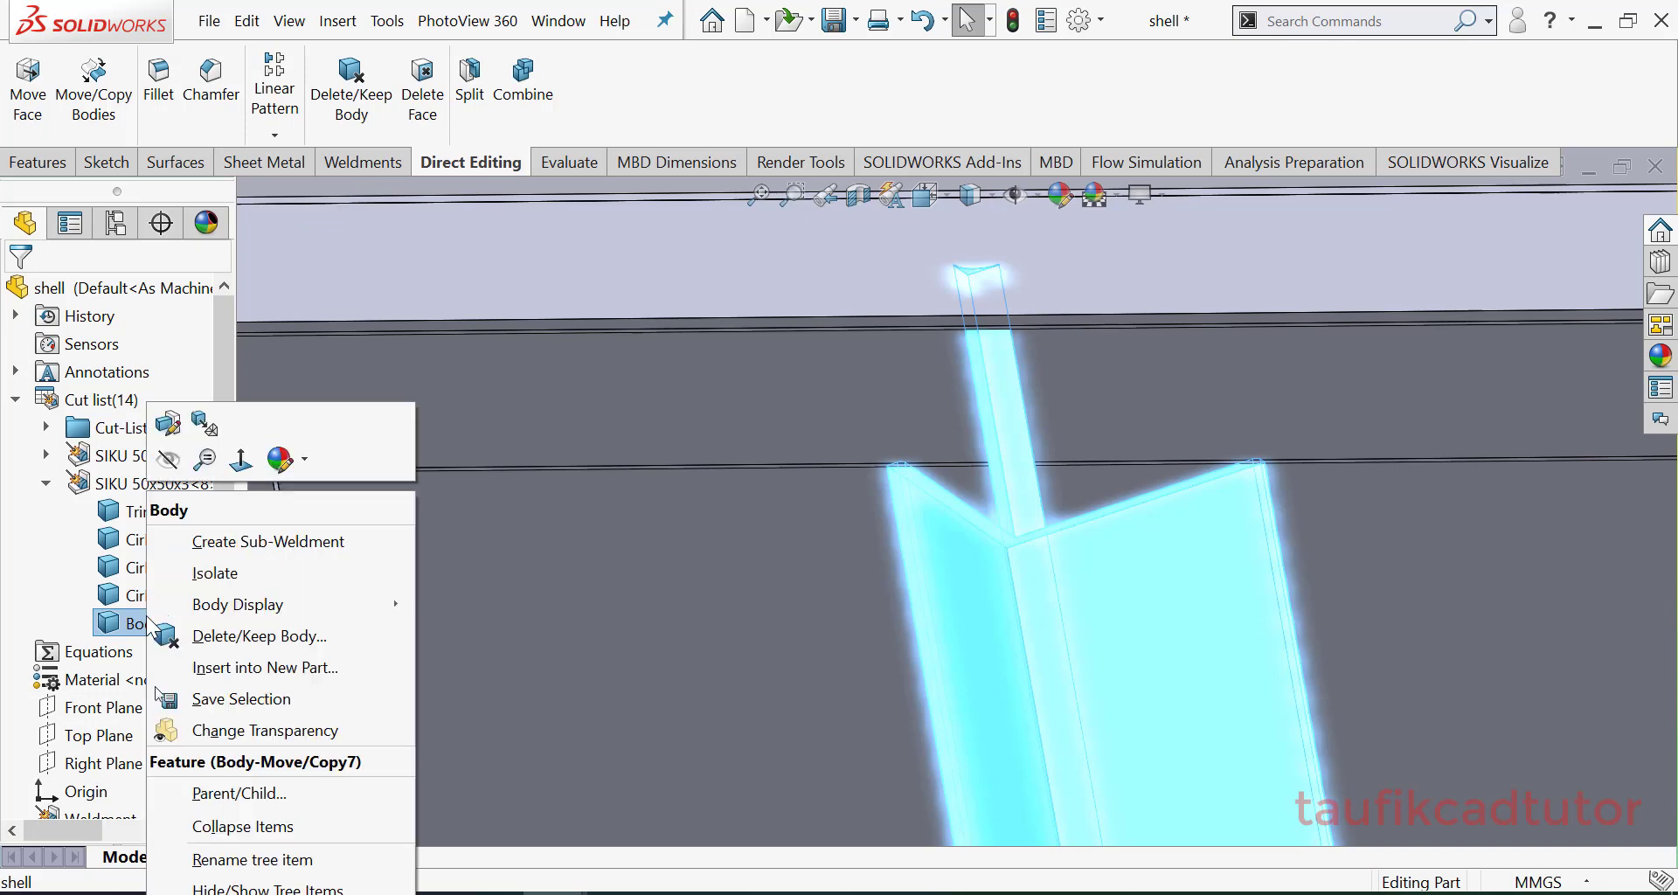
click(214, 573)
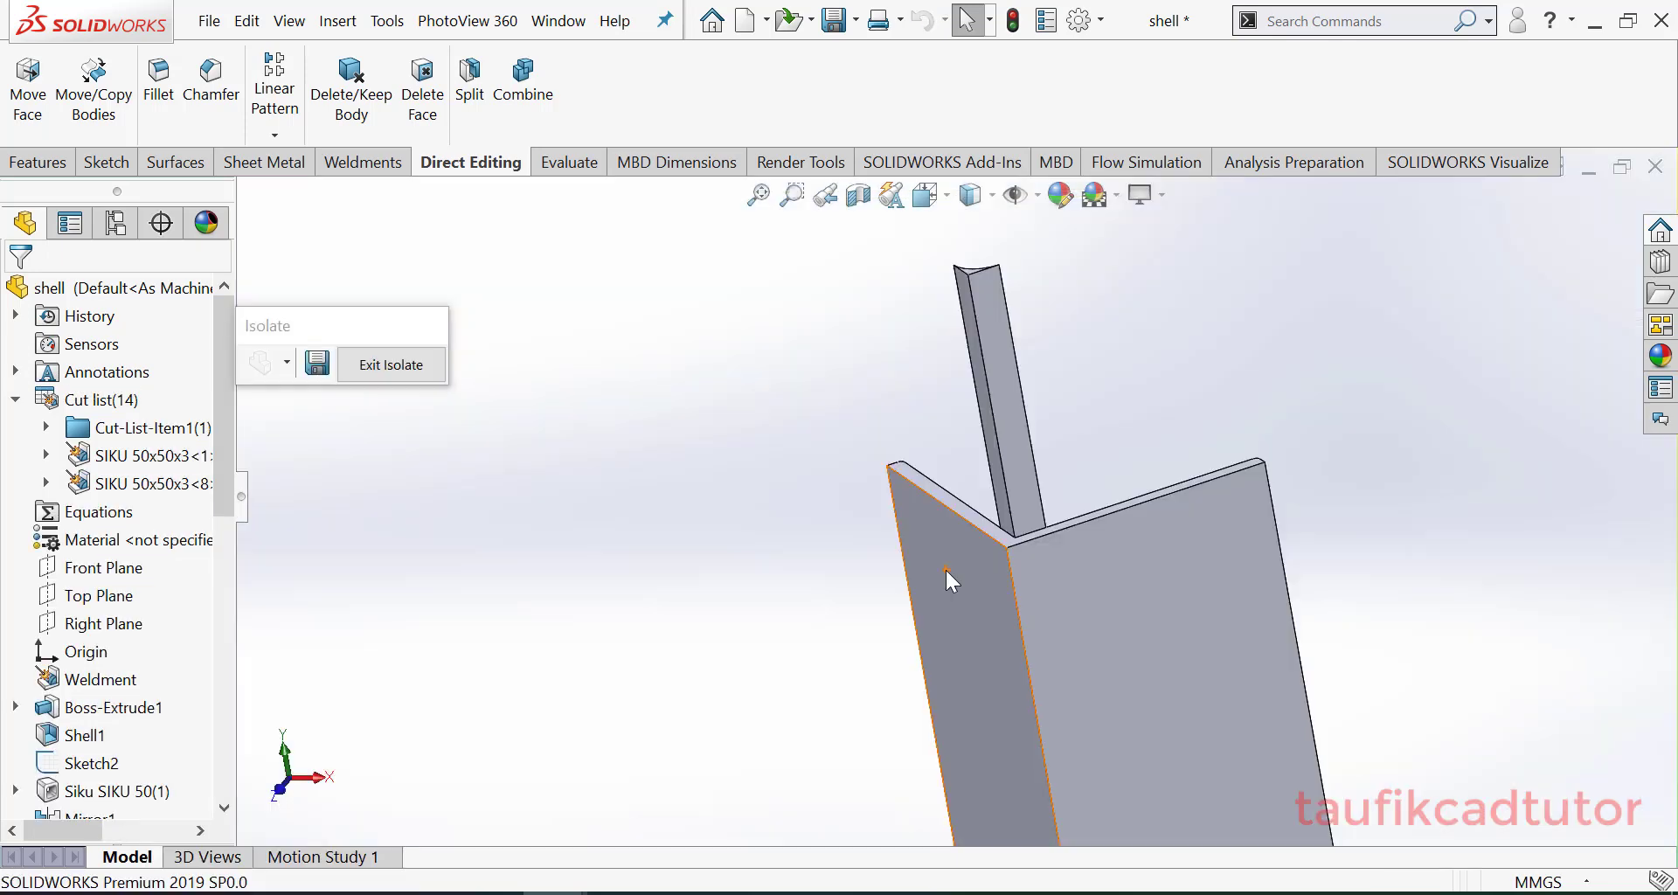
Step: Sketch on the end face of the sliver protruding from the profile's upper end, converting the face outline into sketch entities
click(756, 200)
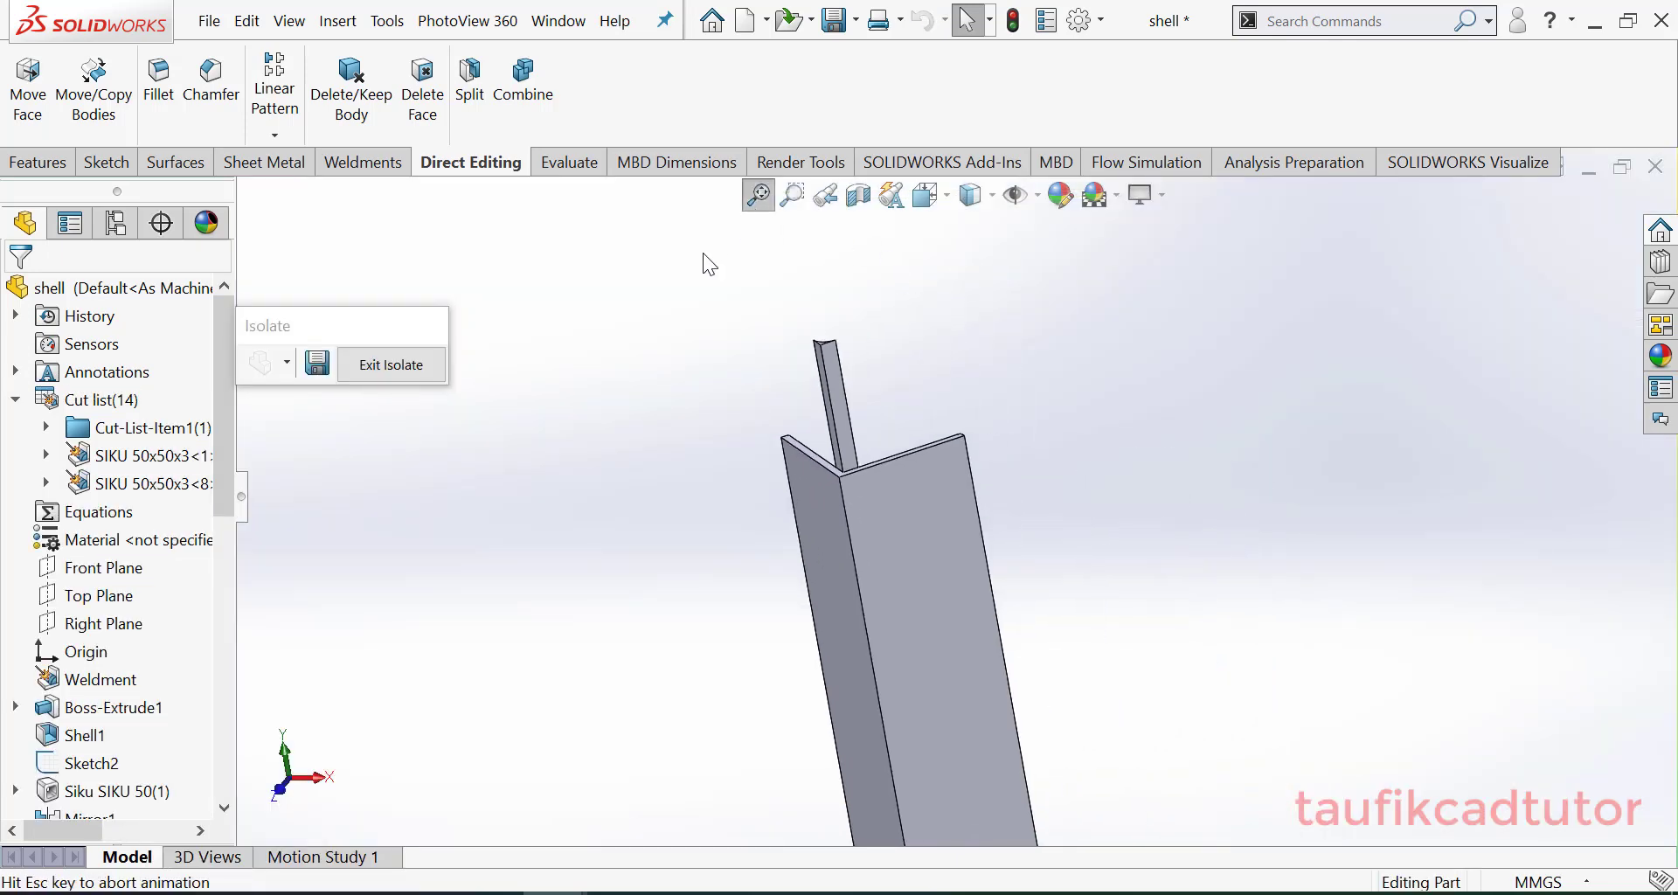
scroll(722, 399, down, 2)
scroll(640, 431, down, 6)
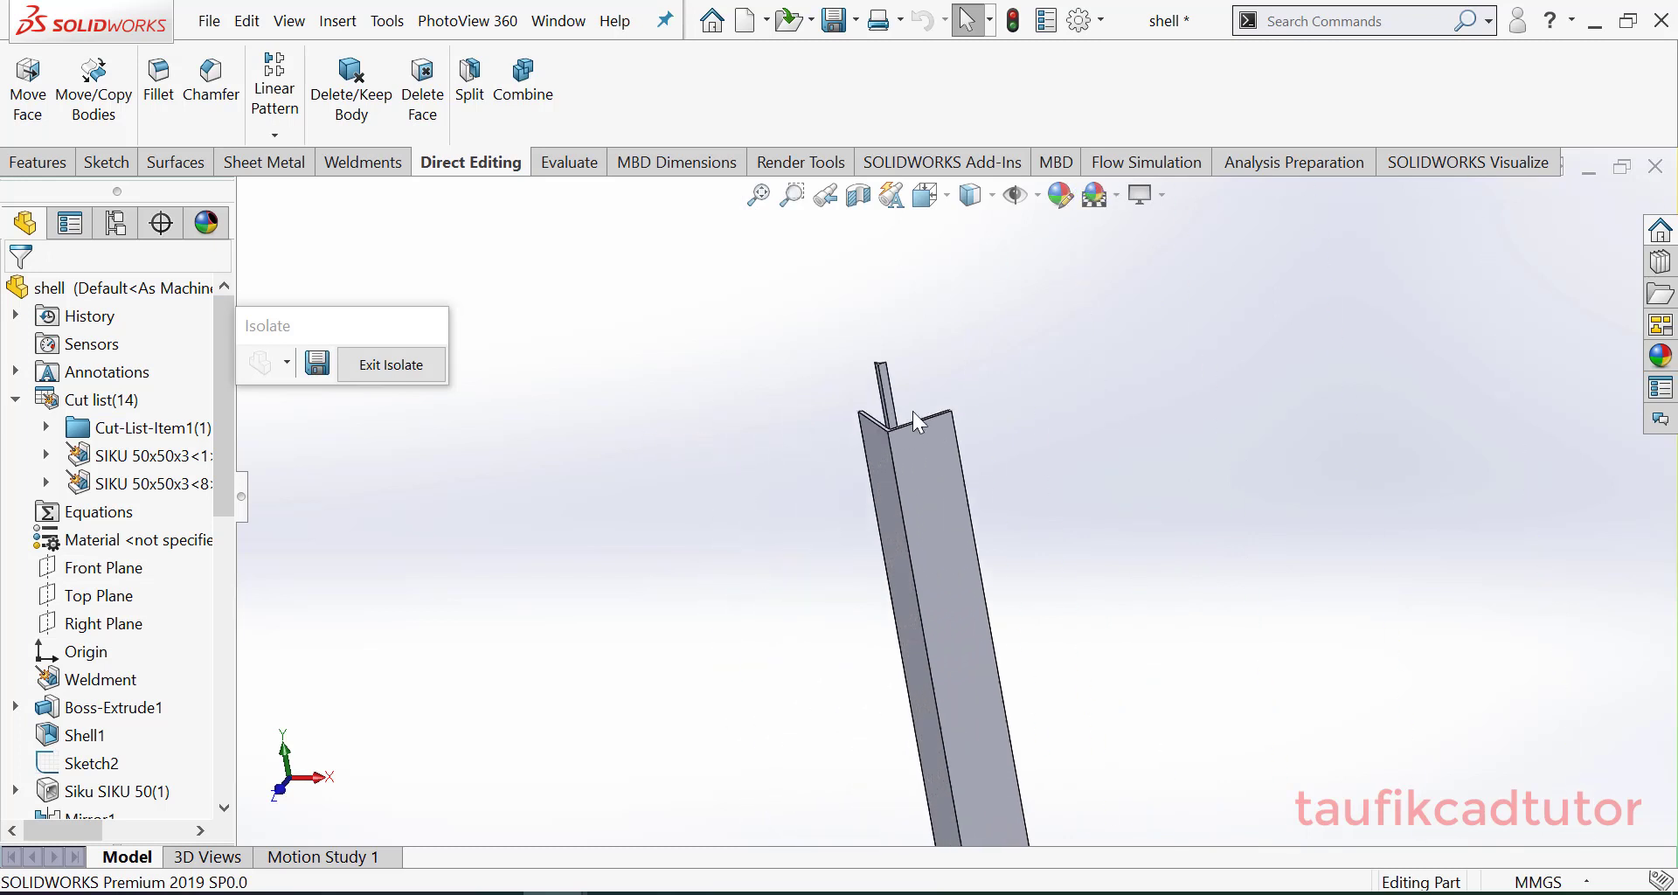
scroll(911, 404, down, 3)
scroll(901, 394, down, 3)
scroll(814, 280, down, 3)
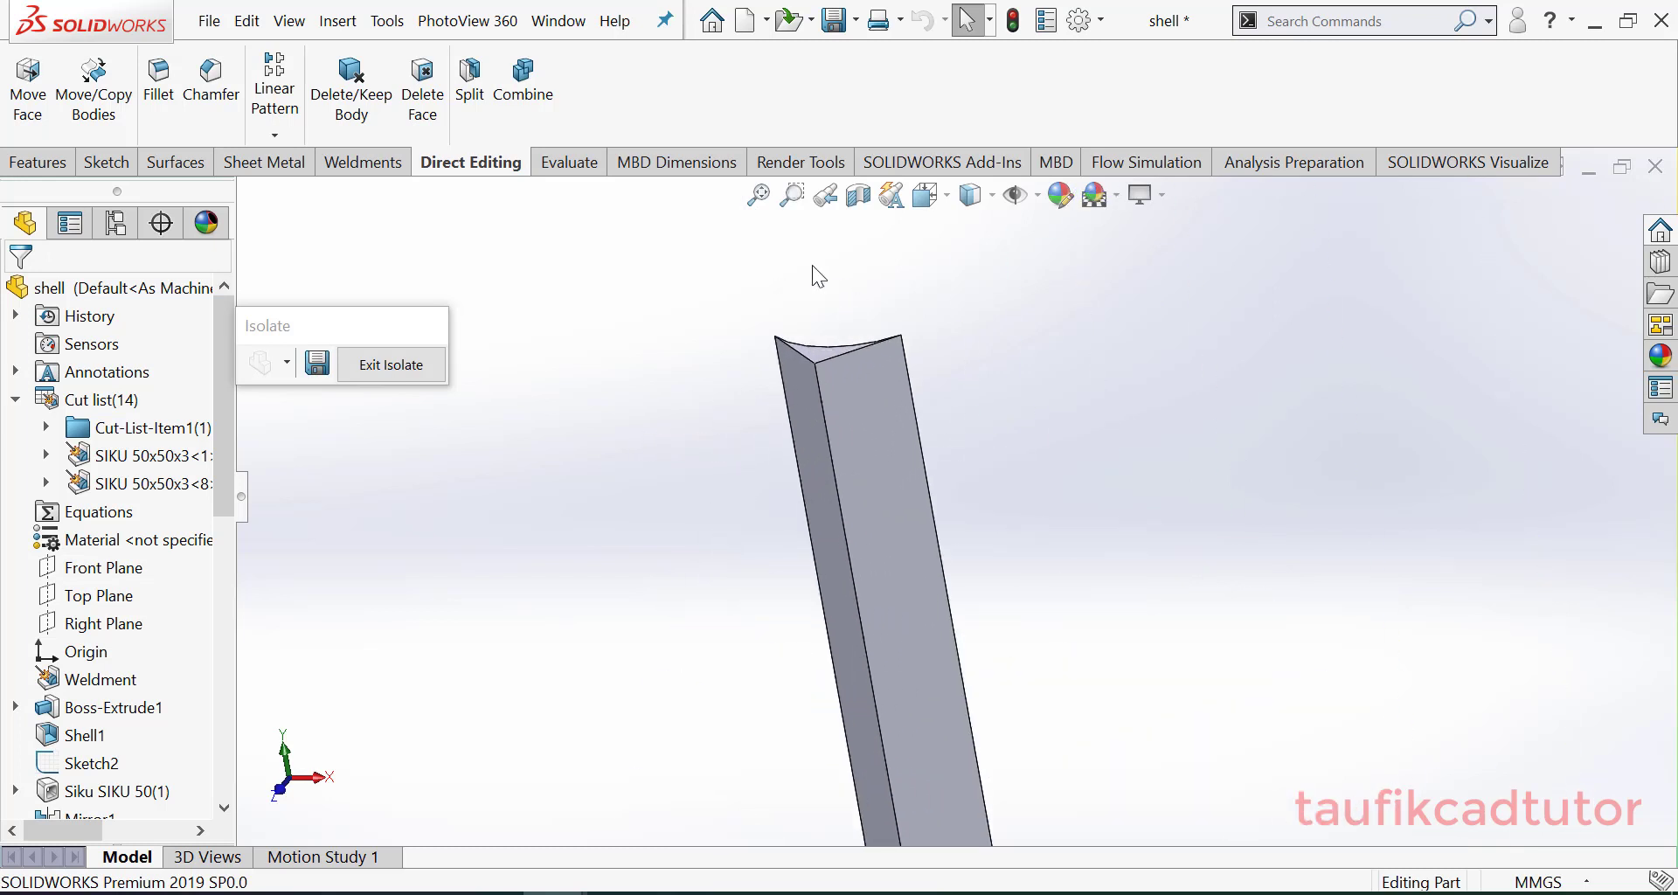
scroll(815, 276, up, 4)
scroll(847, 472, down, 5)
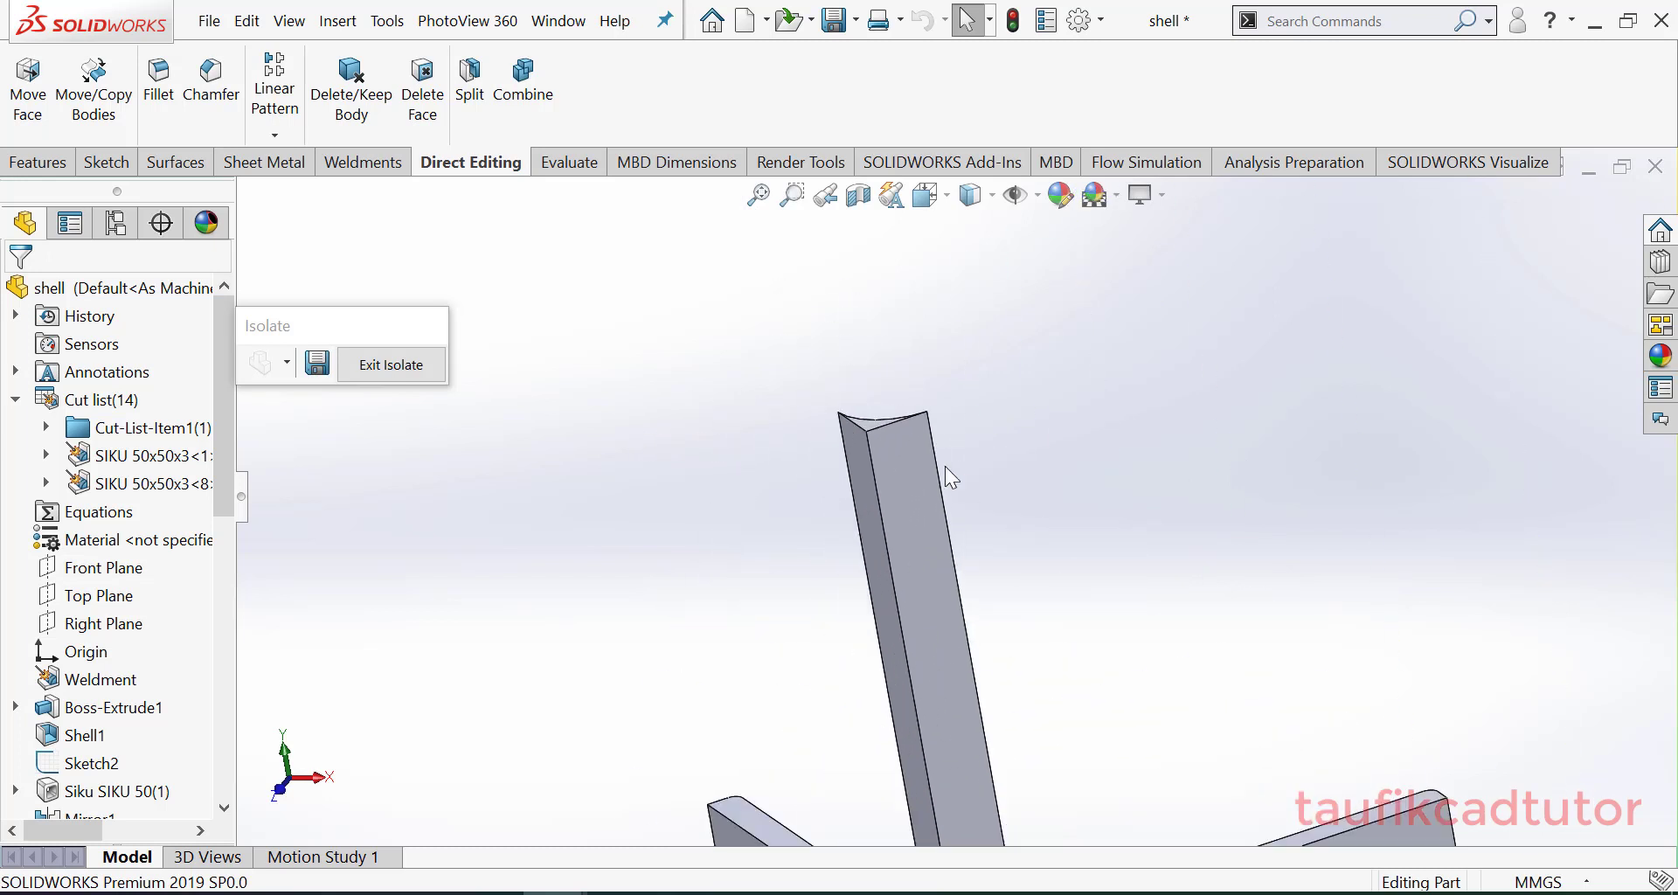
click(812, 400)
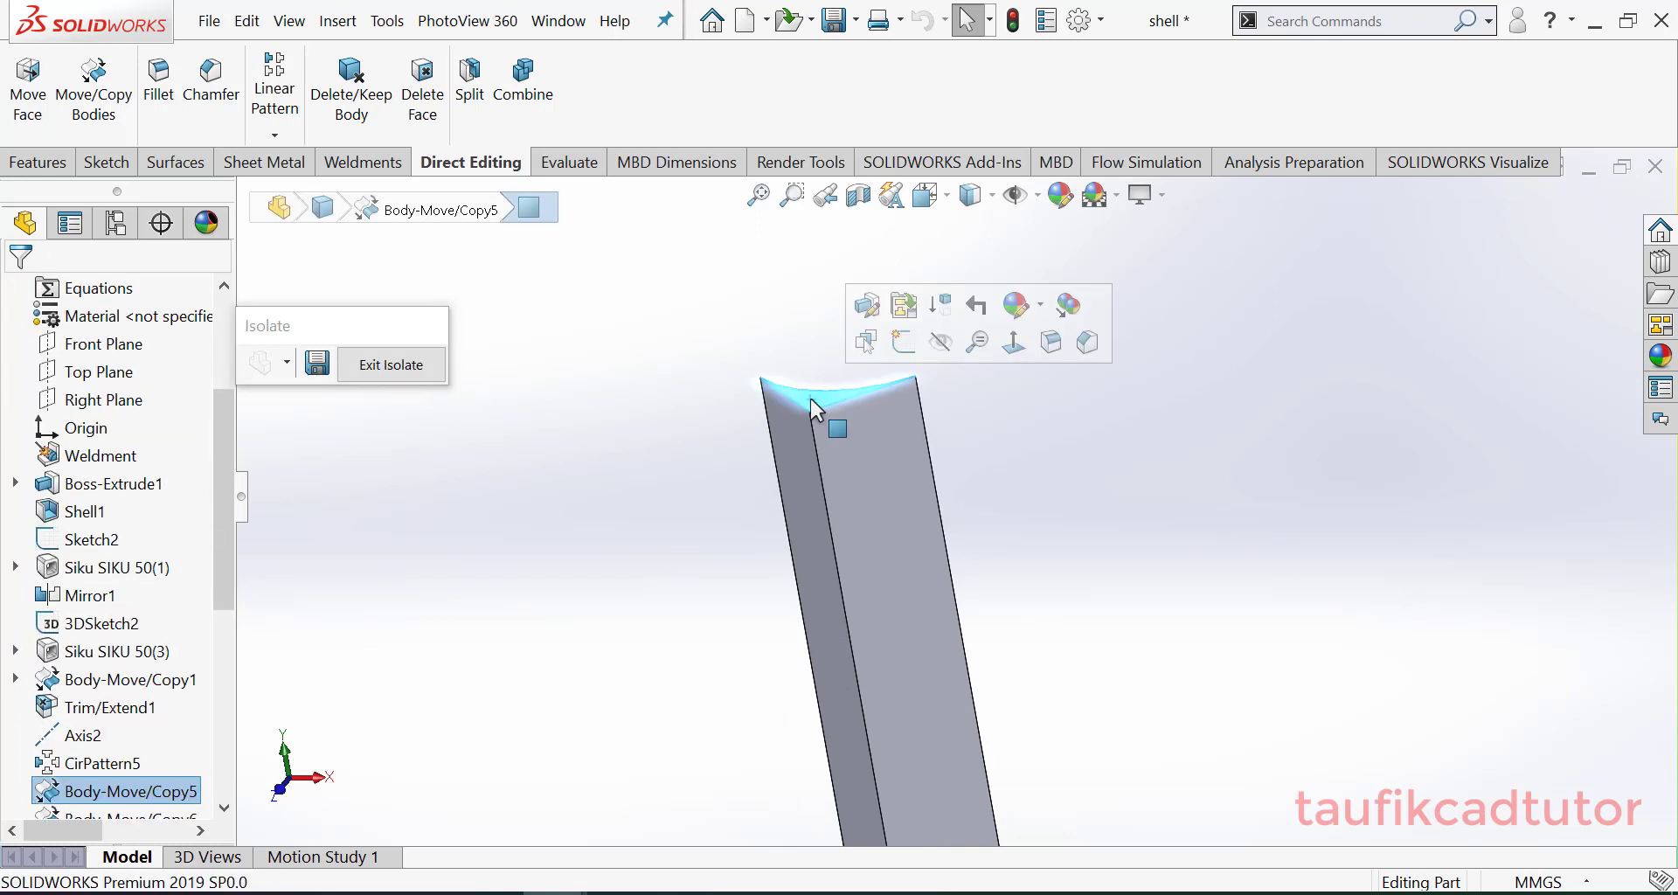
click(903, 342)
click(390, 120)
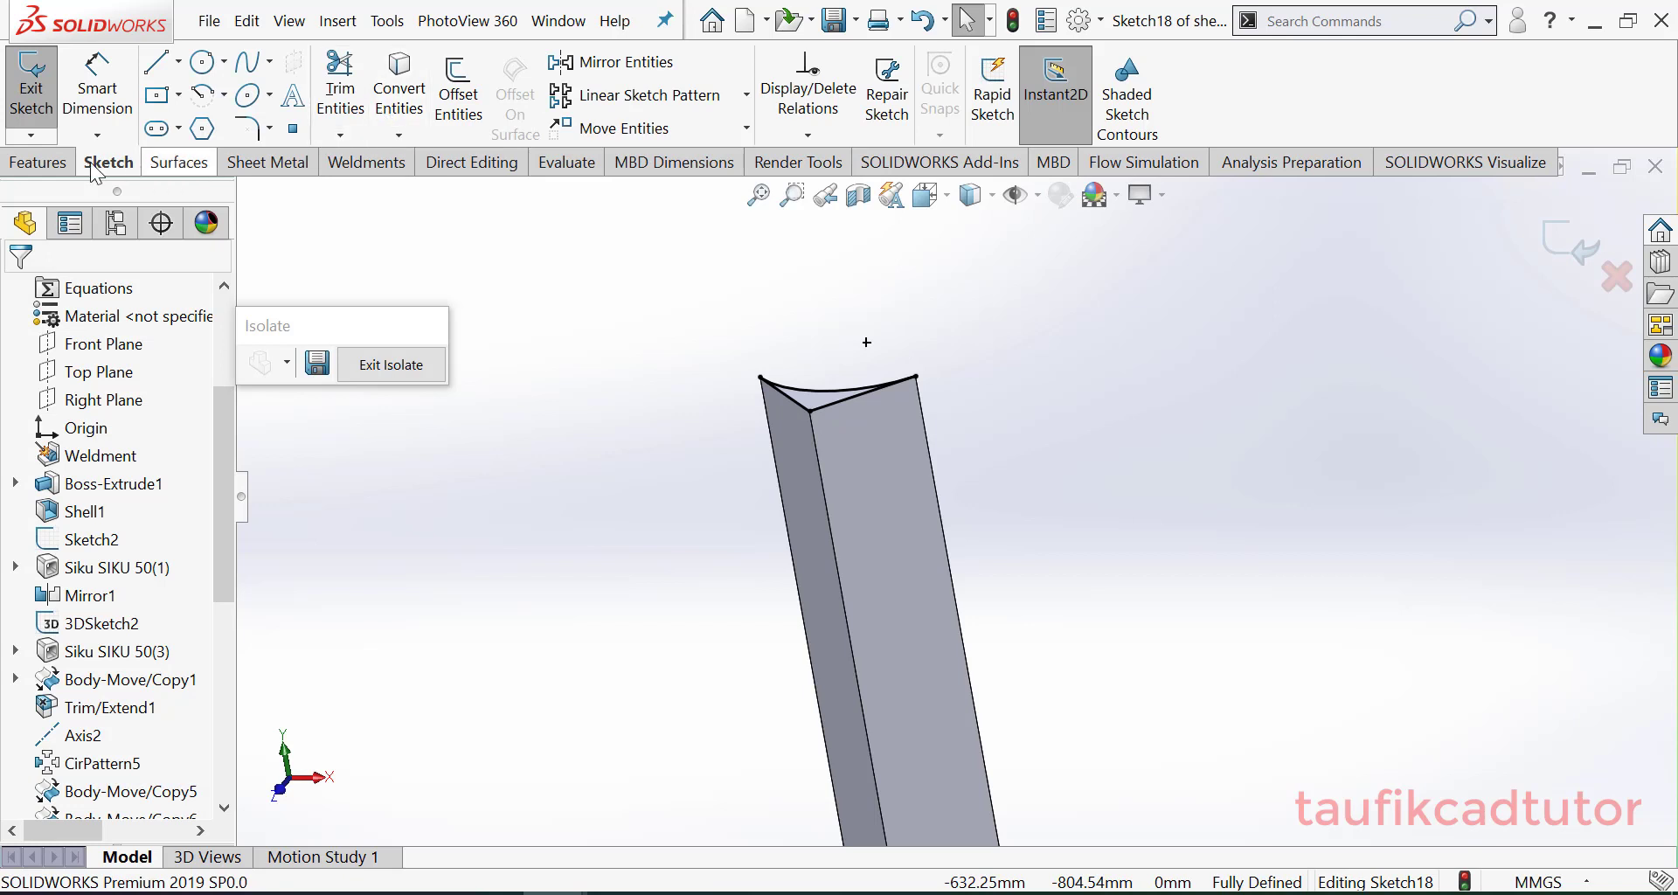
Step: Cut-extrude the converted outline up to the flange's upper end edge to remove the protruding sliver
click(44, 164)
click(371, 88)
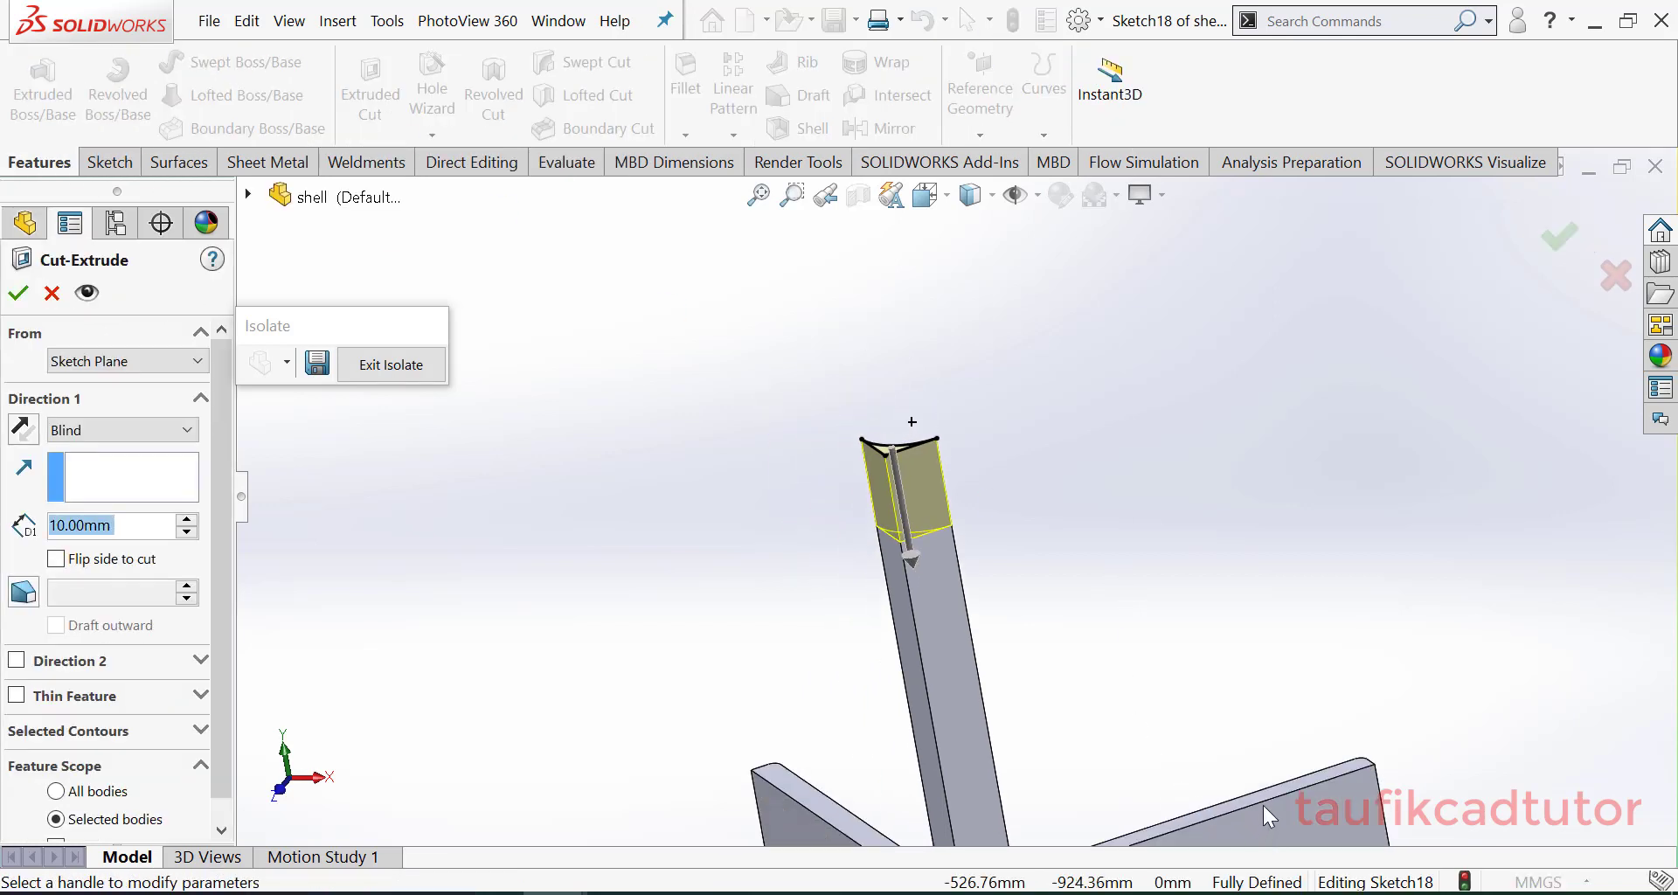
click(1264, 801)
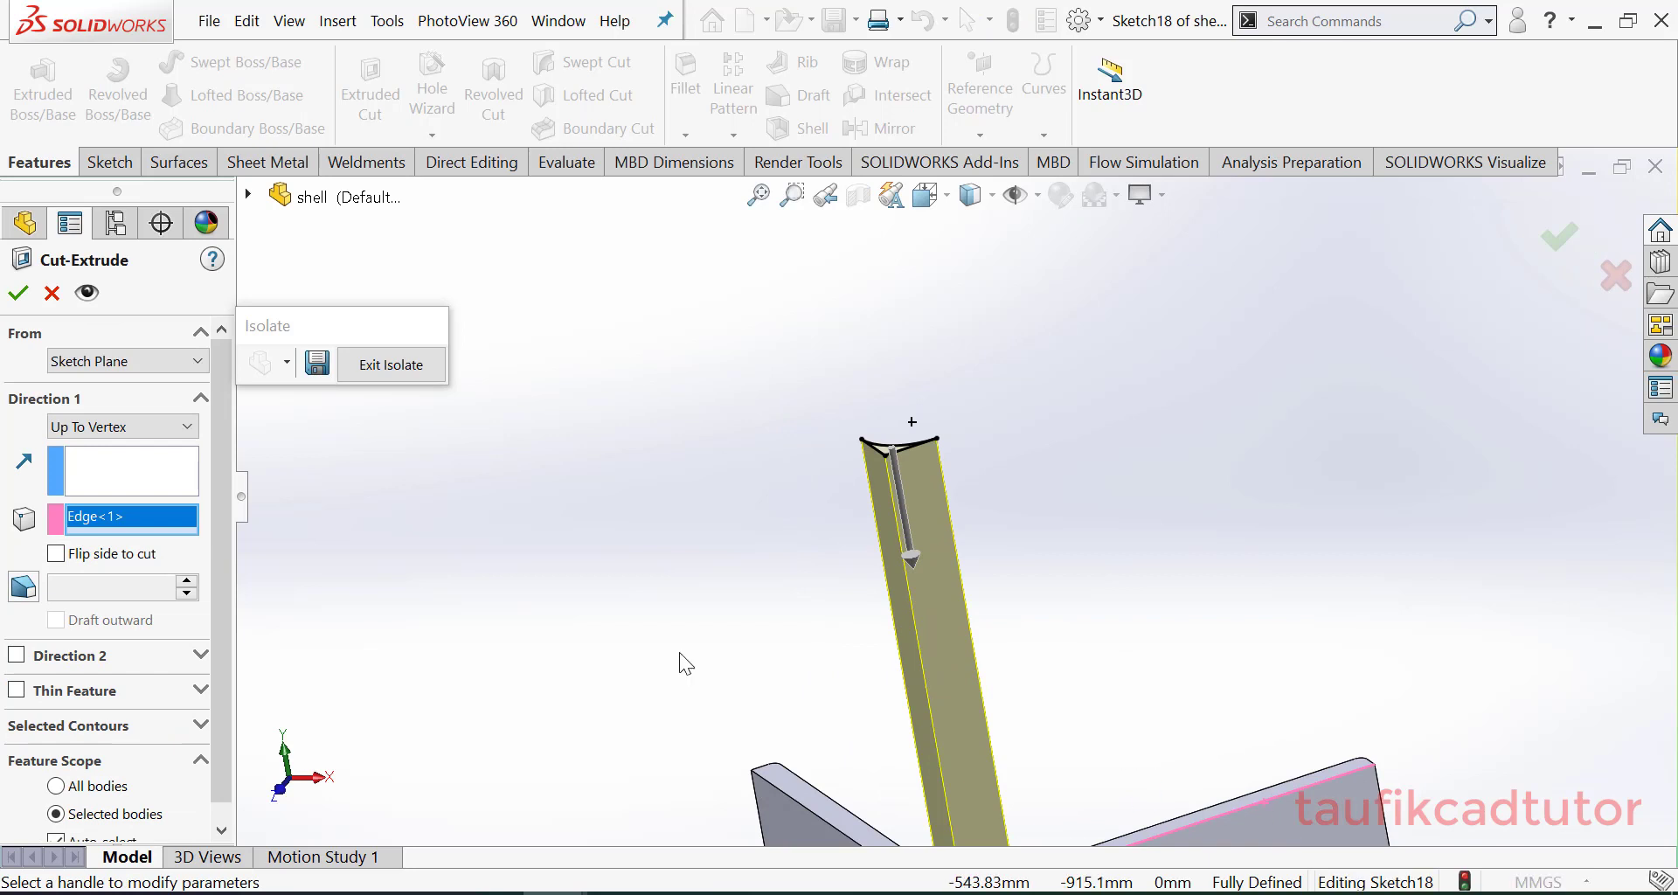
click(20, 298)
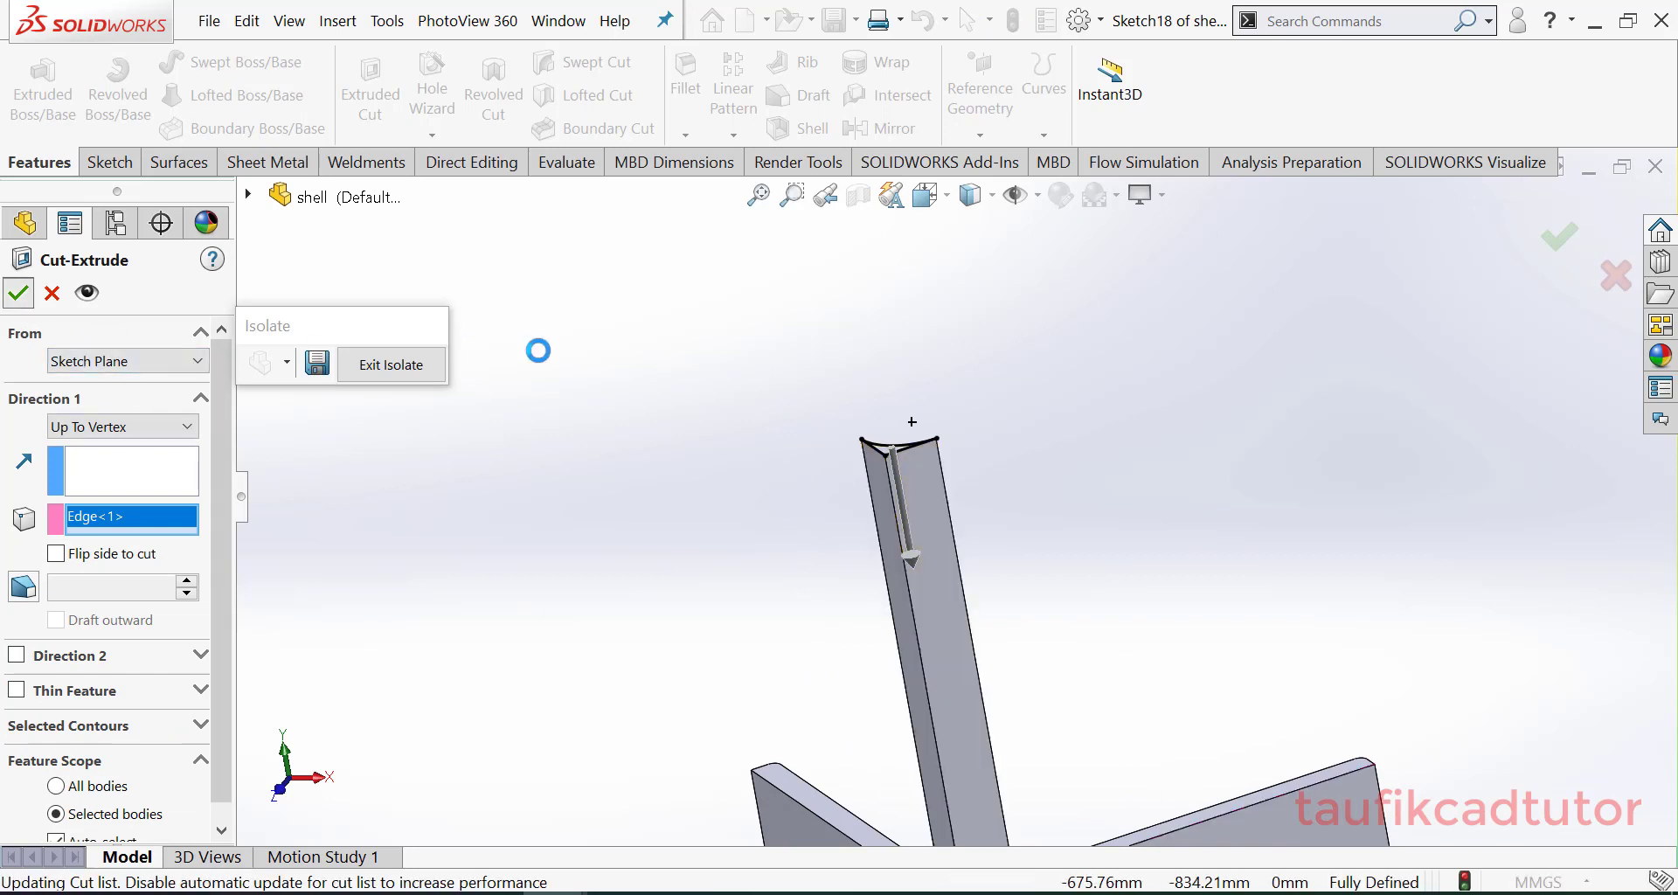
Step: Start a sketch on the end face of the sliver at the profile's lower end and convert the face's outline
click(757, 196)
scroll(763, 784, down, 6)
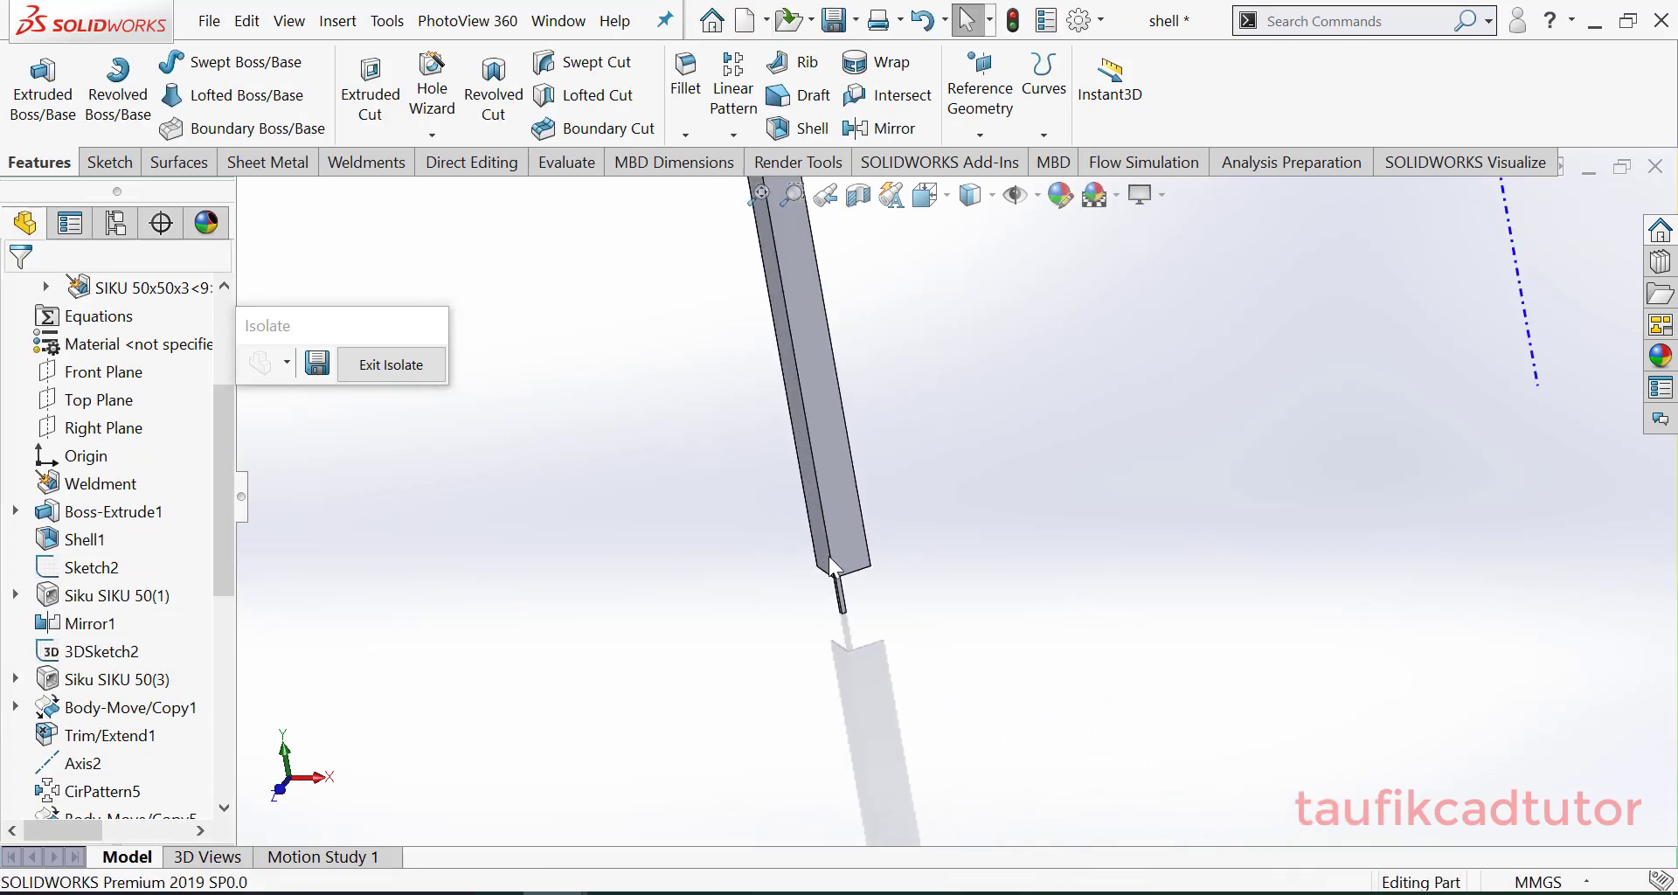
scroll(831, 562, down, 5)
middle_drag(970, 651, 1025, 469)
scroll(915, 684, down, 2)
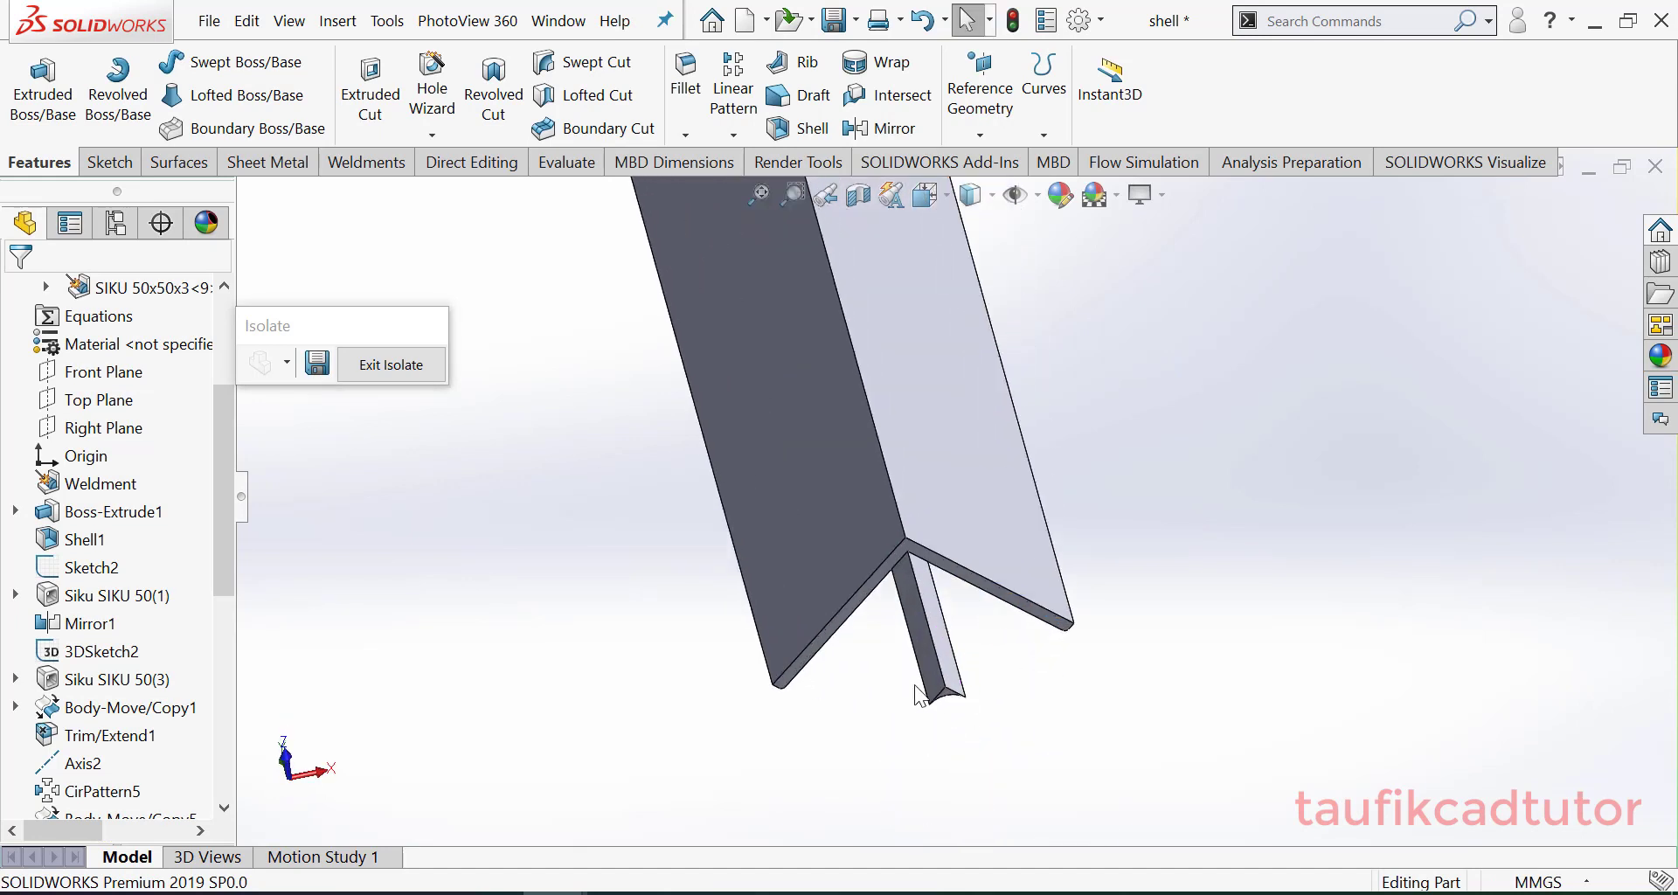
scroll(921, 687, down, 4)
click(1042, 623)
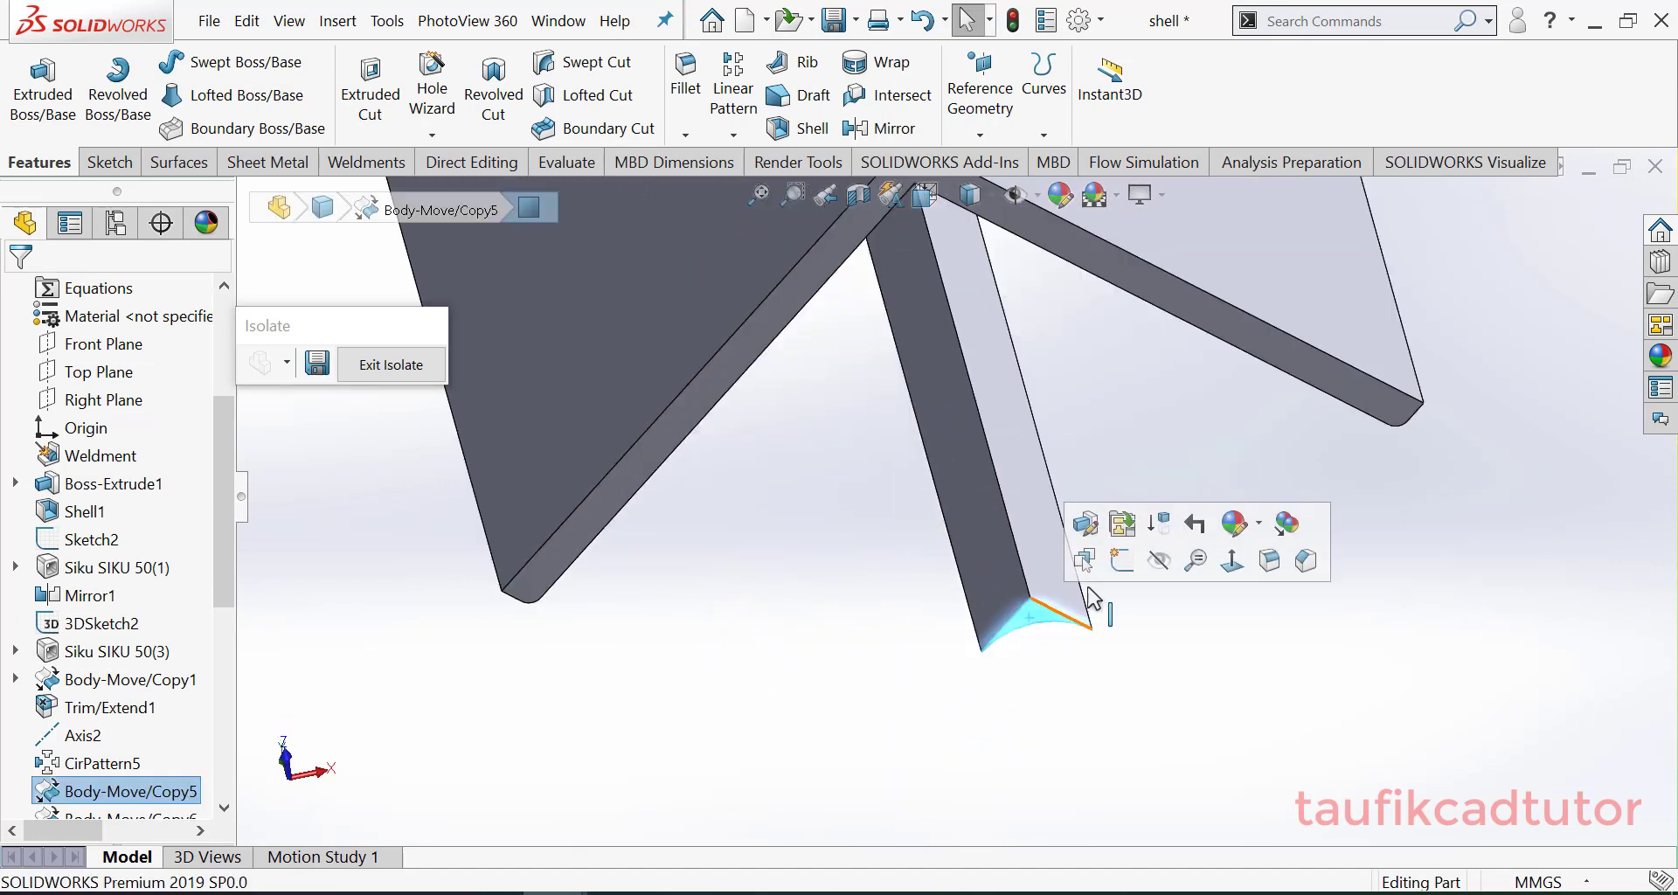
click(1121, 559)
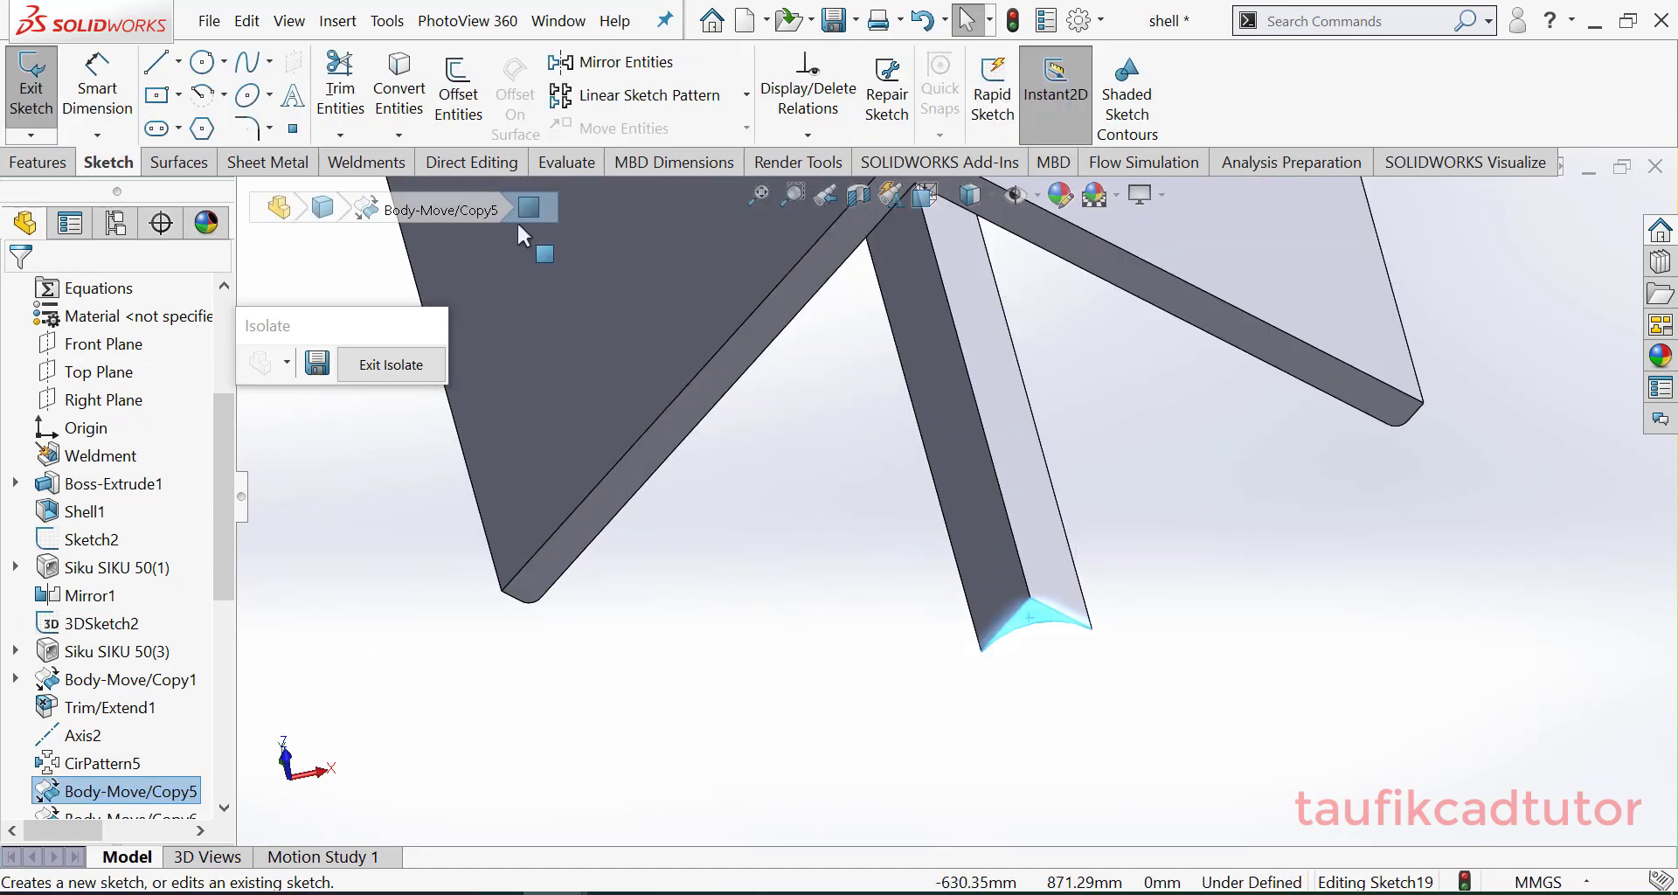
click(404, 92)
Step: Cut-extrude the lower outline up to an edge of the flange's end to remove the bottom sliver
click(61, 170)
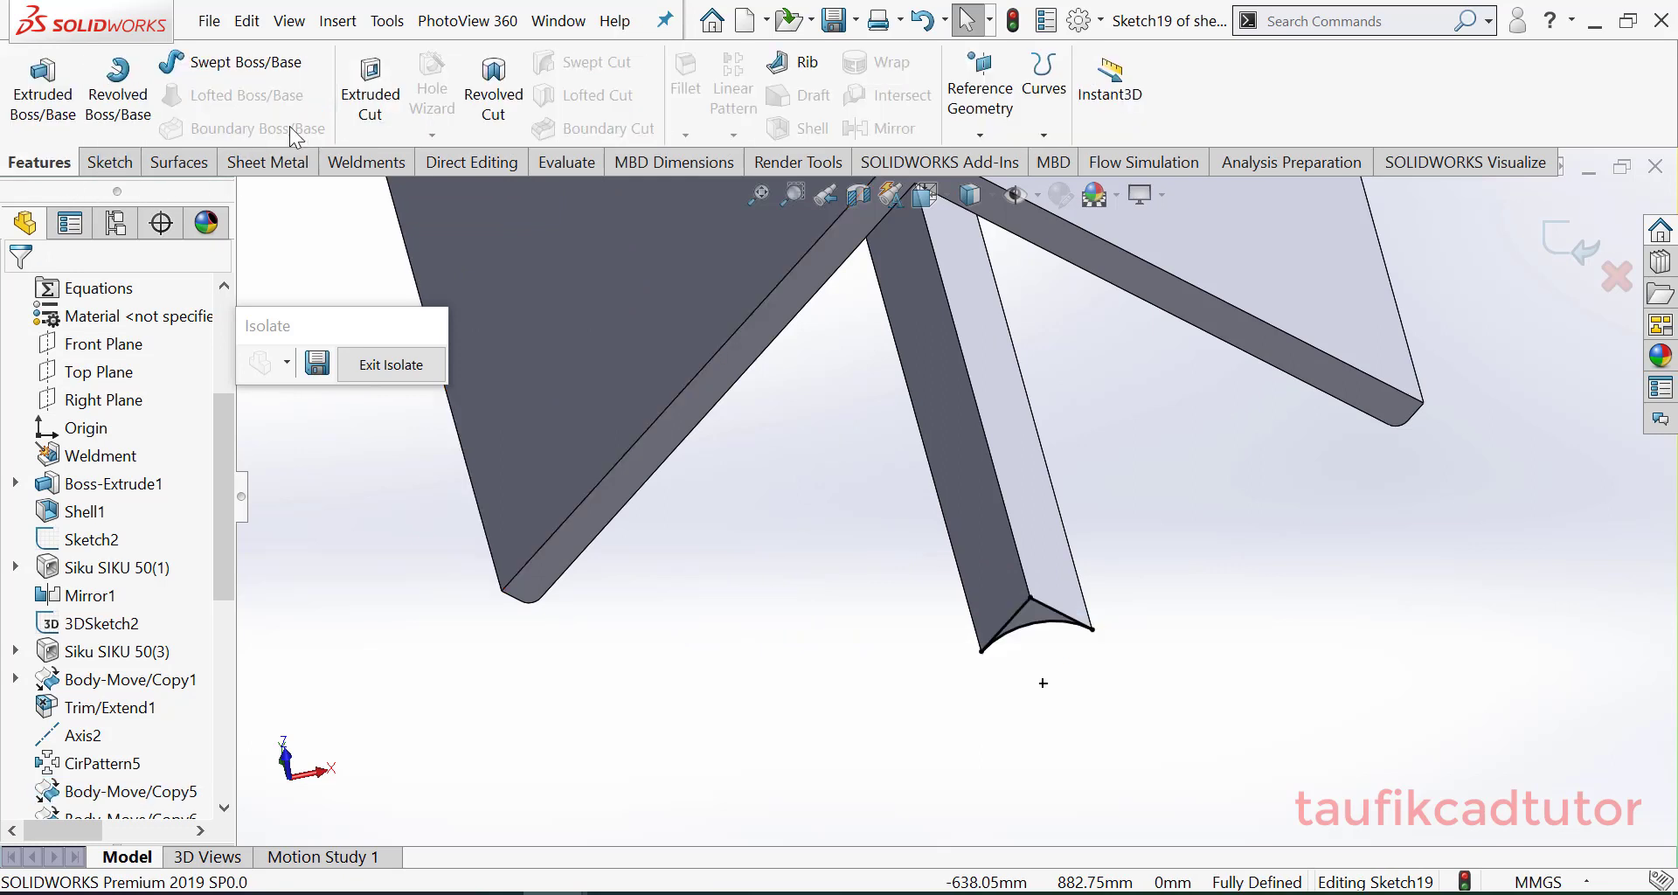
click(382, 109)
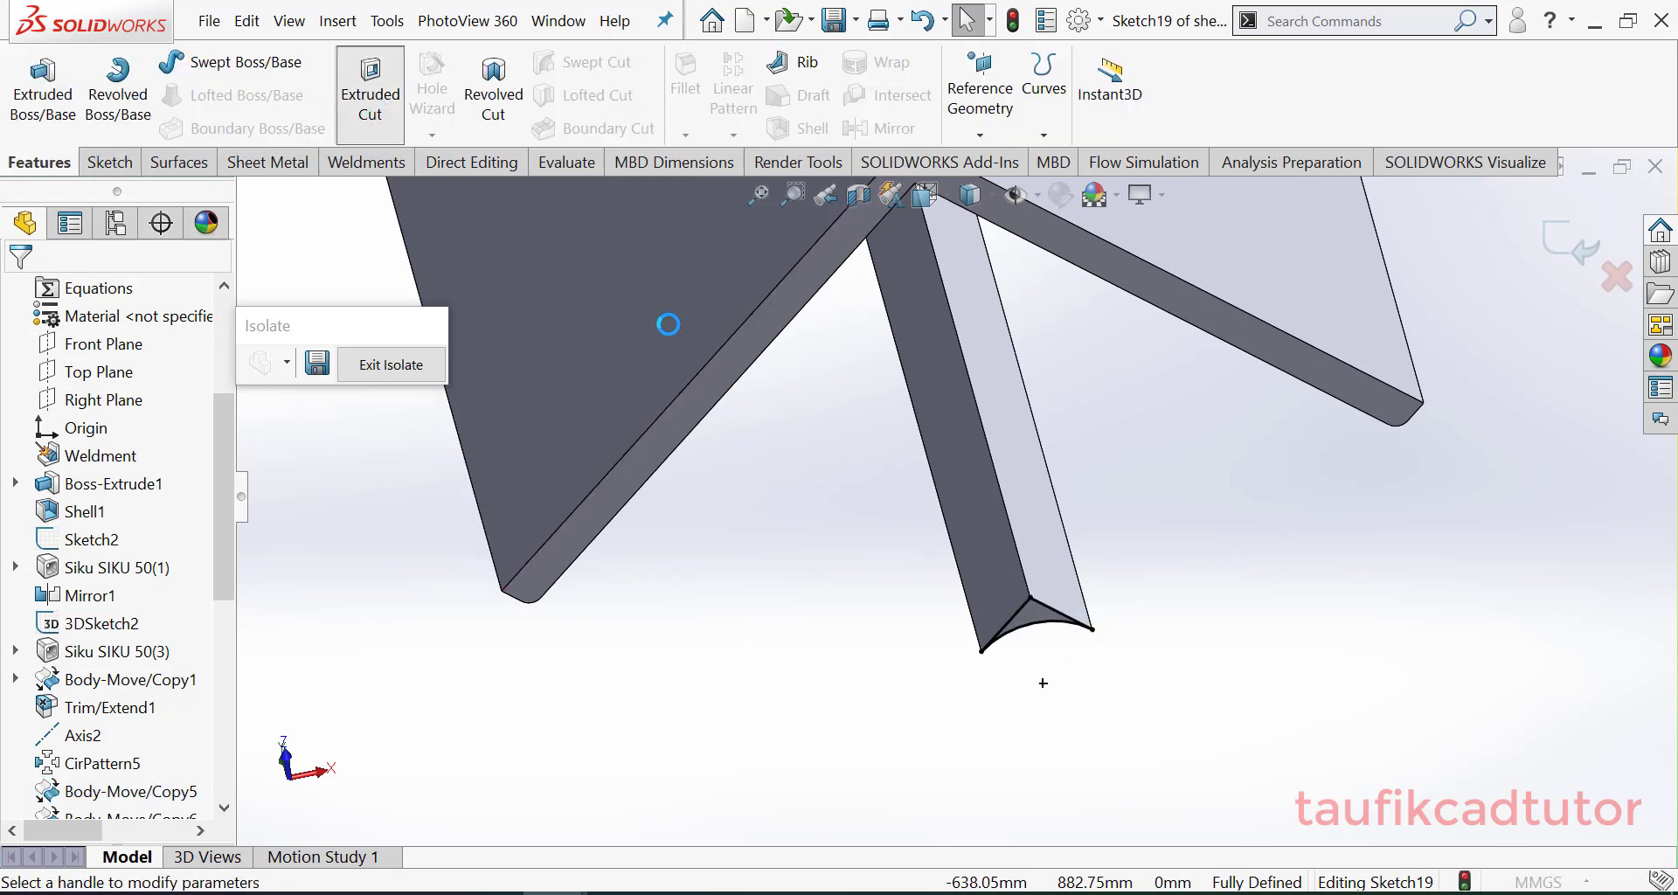
click(753, 307)
click(21, 294)
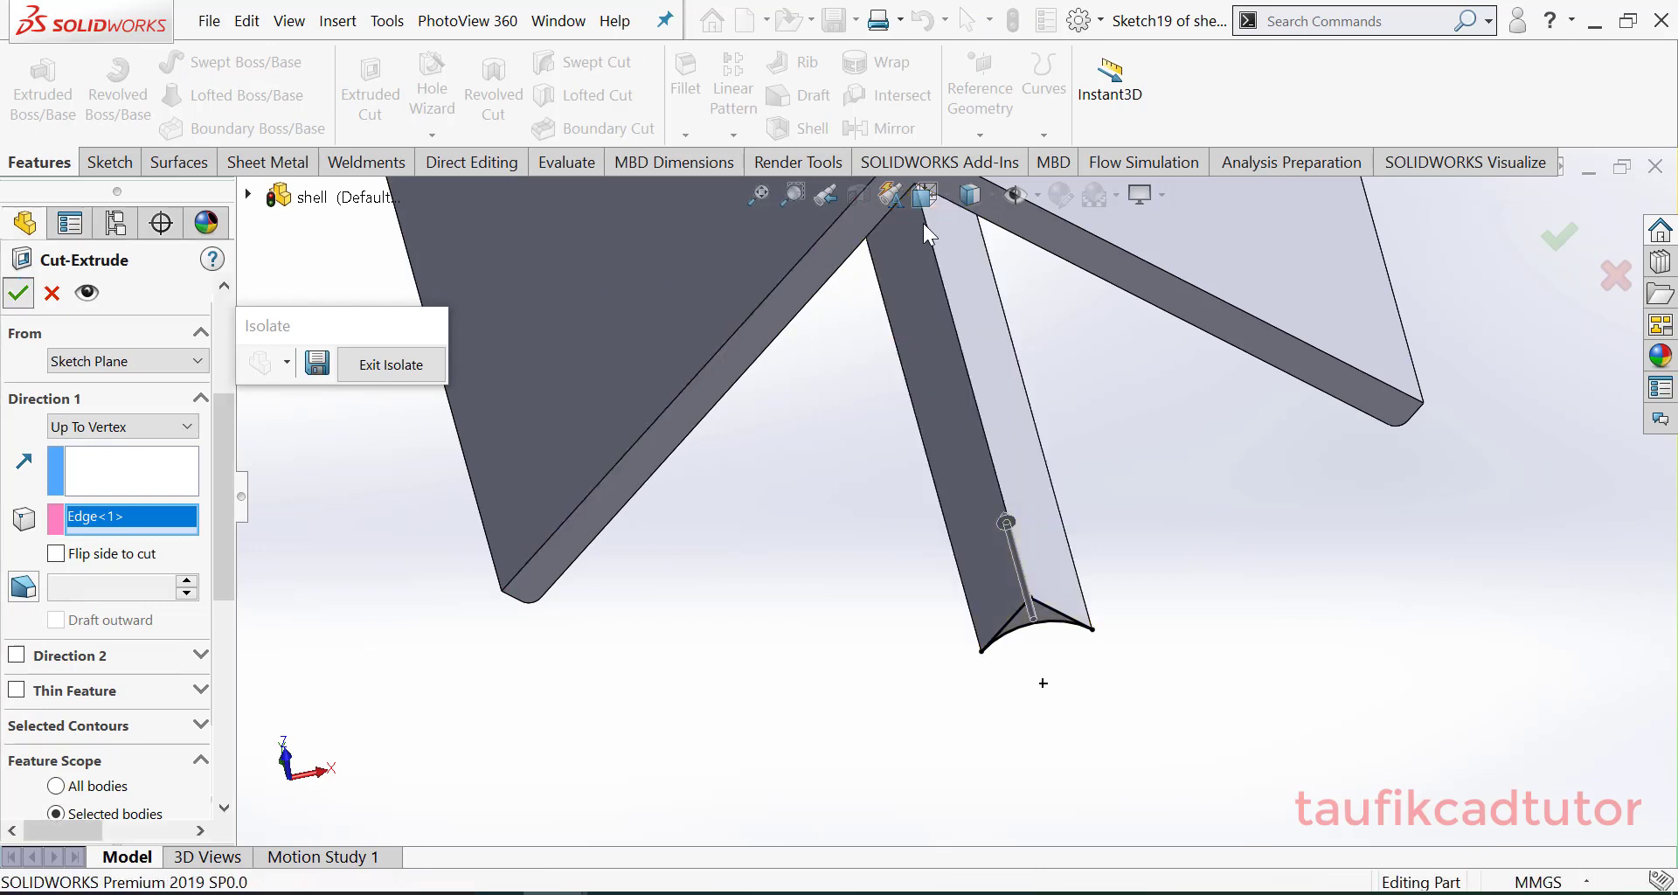
Step: Switch to the isometric view, exit isolation to show the whole box, and clear the axis selection
click(925, 196)
click(1062, 275)
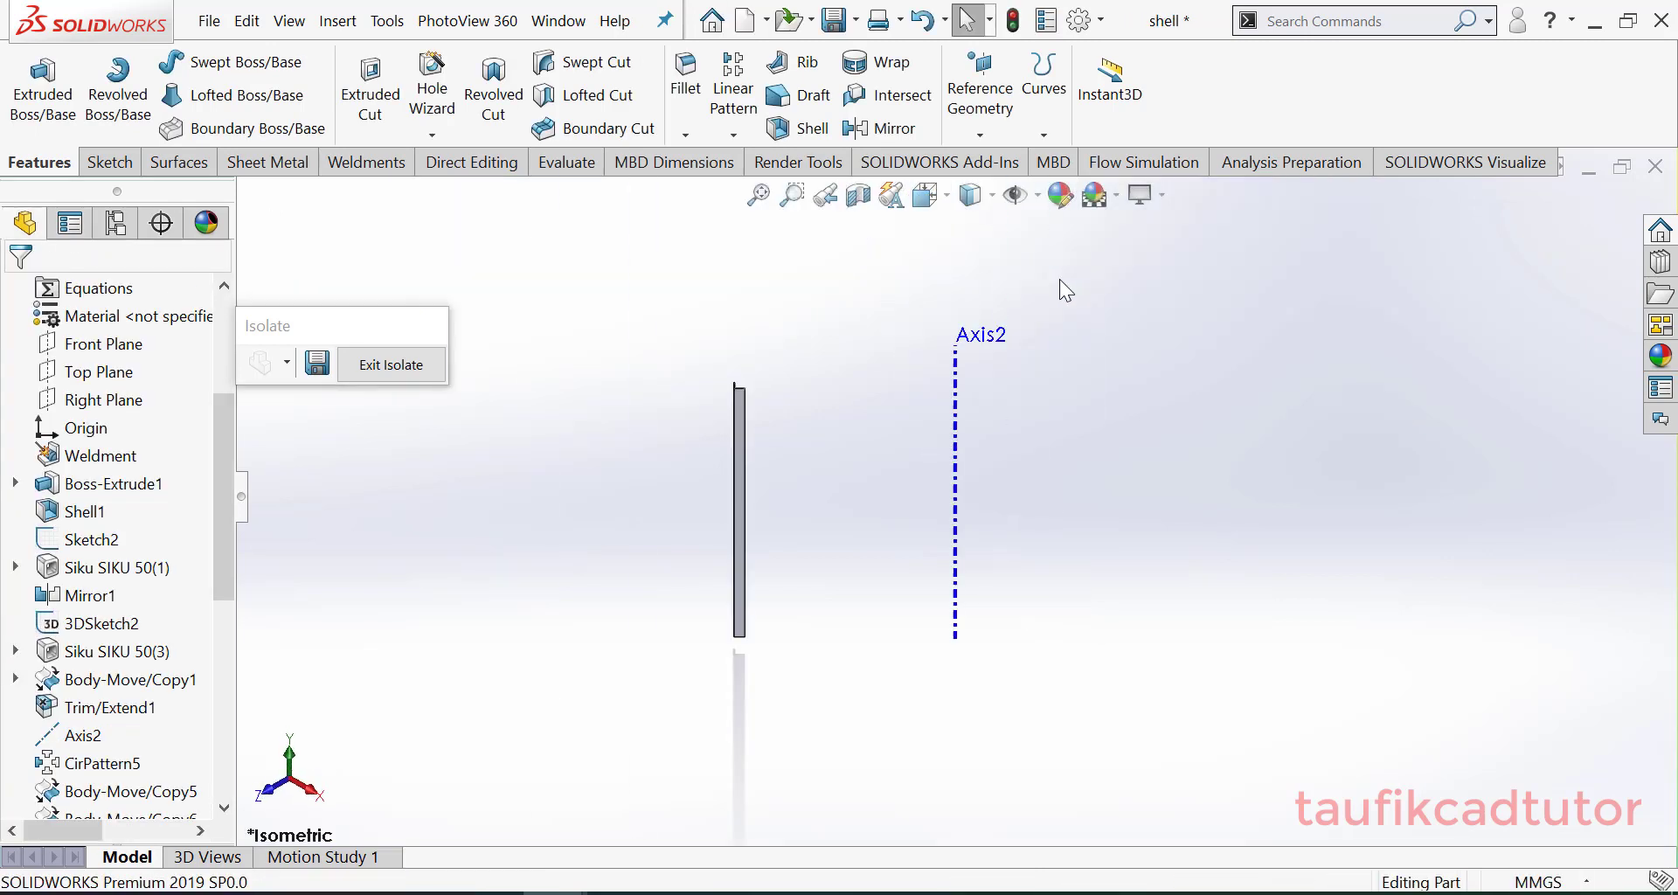
click(1095, 355)
click(420, 366)
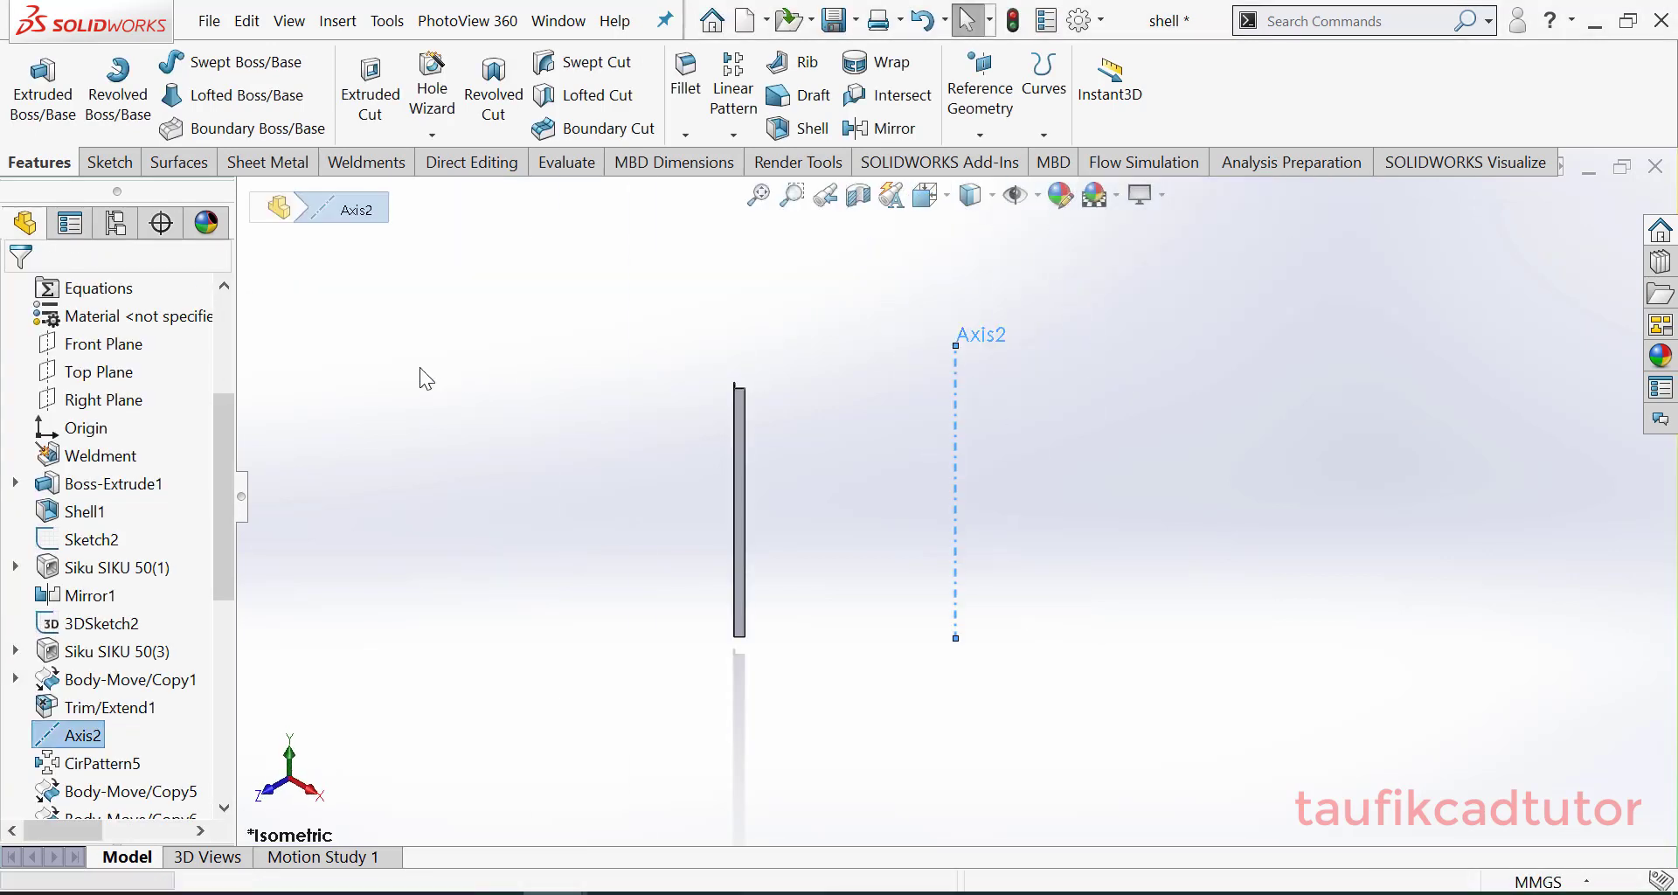
scroll(804, 474, down, 2)
scroll(804, 474, down, 1)
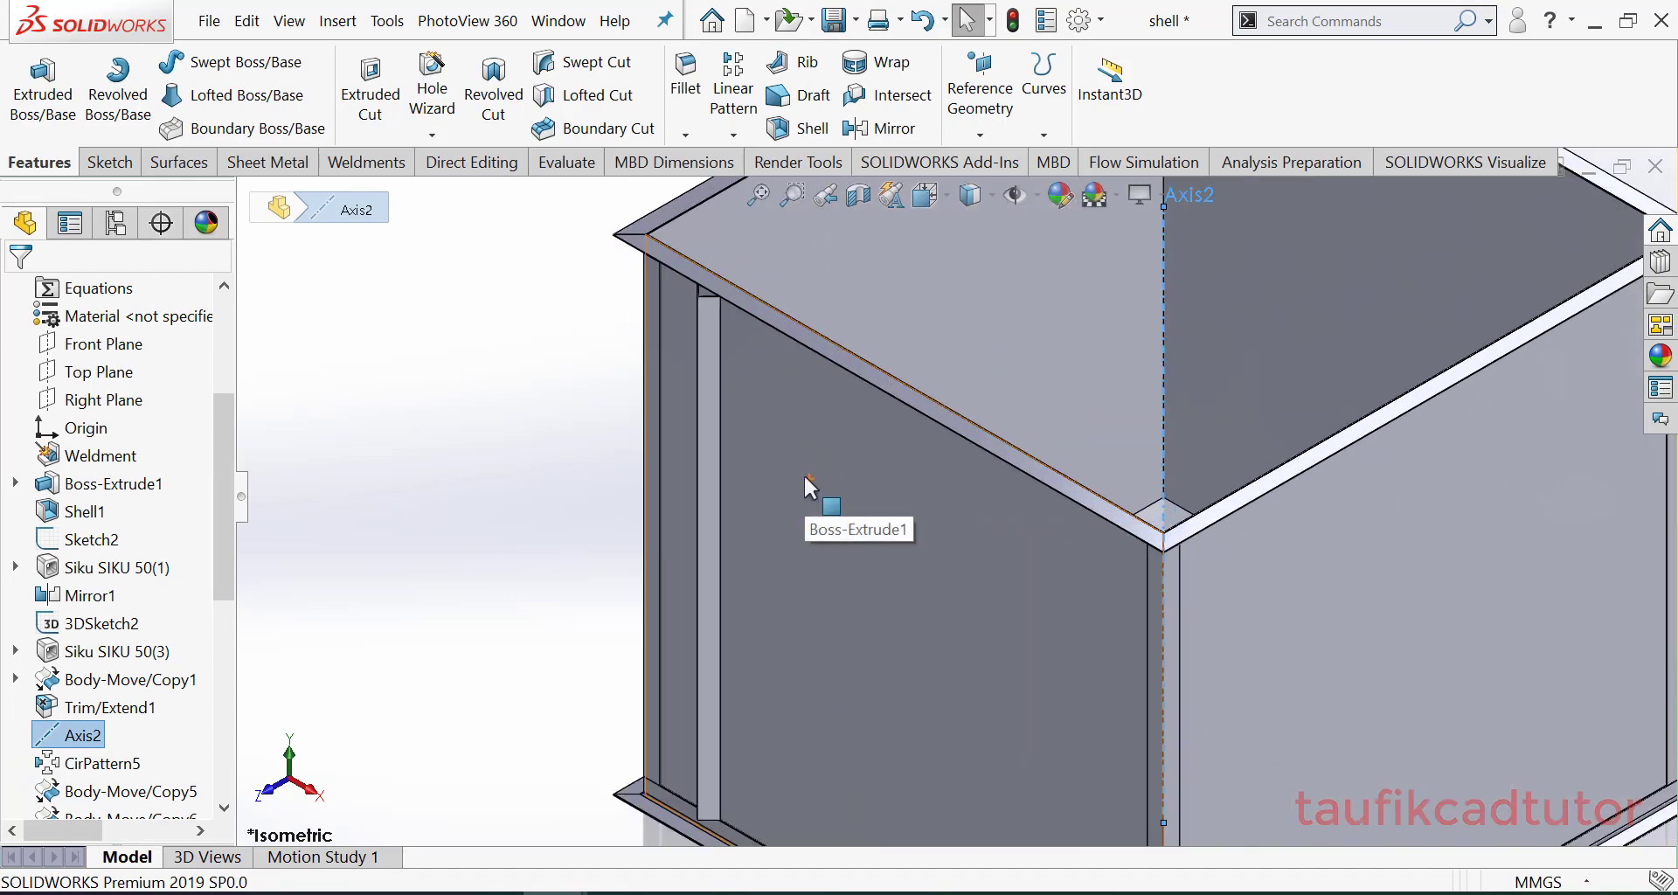
mouse_move(804, 476)
middle_down()
mouse_move(941, 422)
mouse_move(828, 459)
middle_up()
scroll(828, 463, up, 2)
click(584, 441)
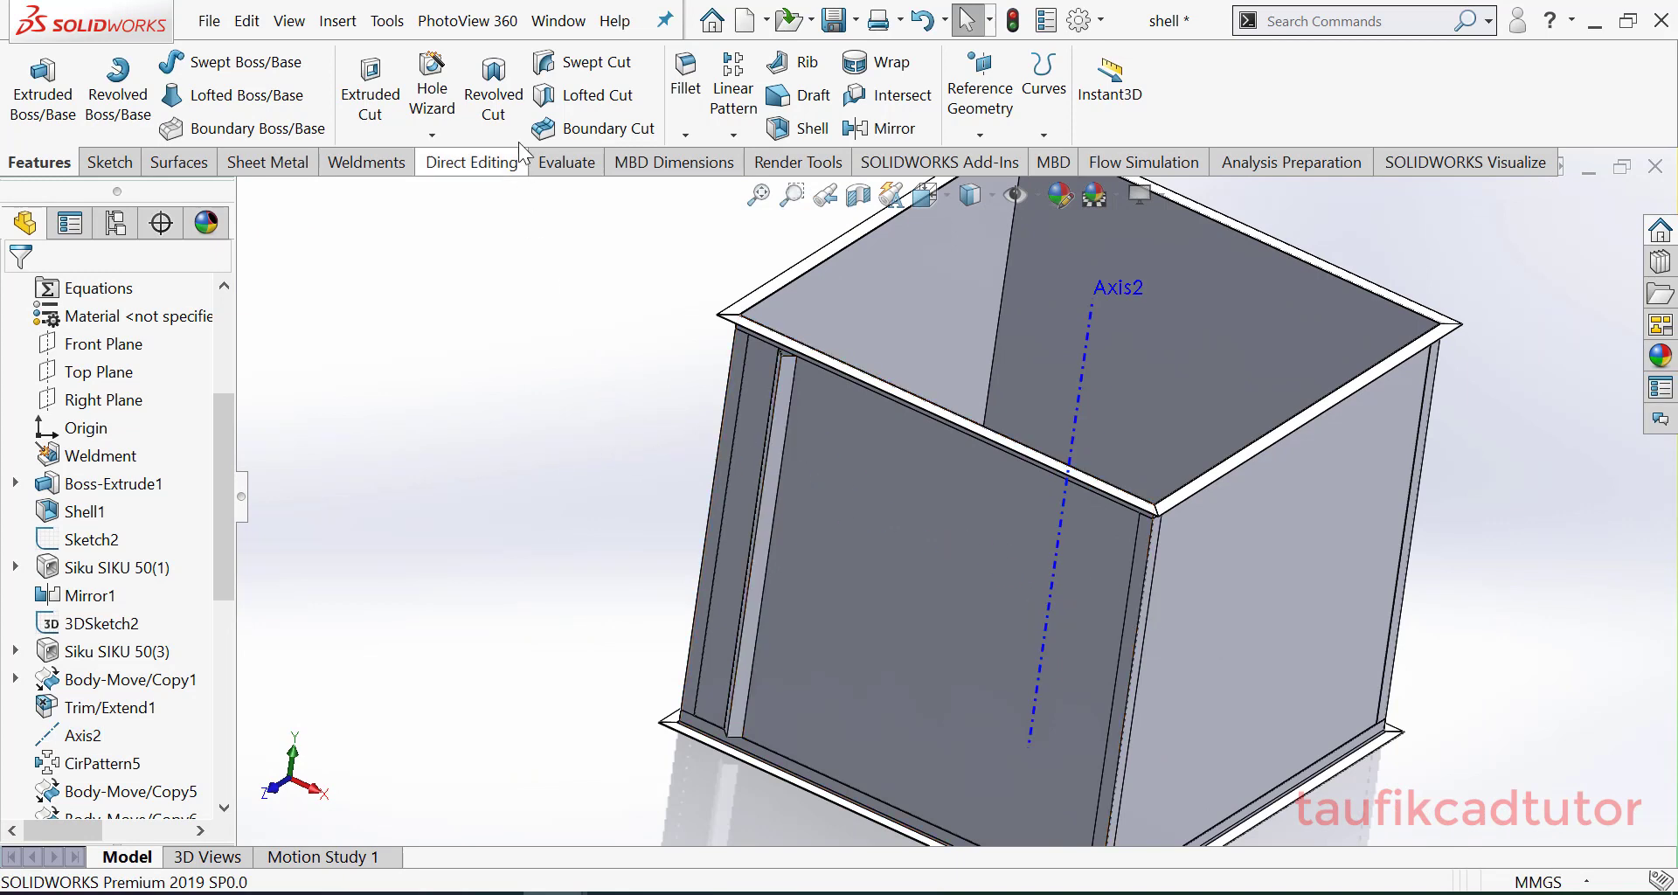
Step: Start a linear body pattern of the trimmed vertical profile, using the wall's upper flange edge as the direction
click(734, 135)
click(778, 161)
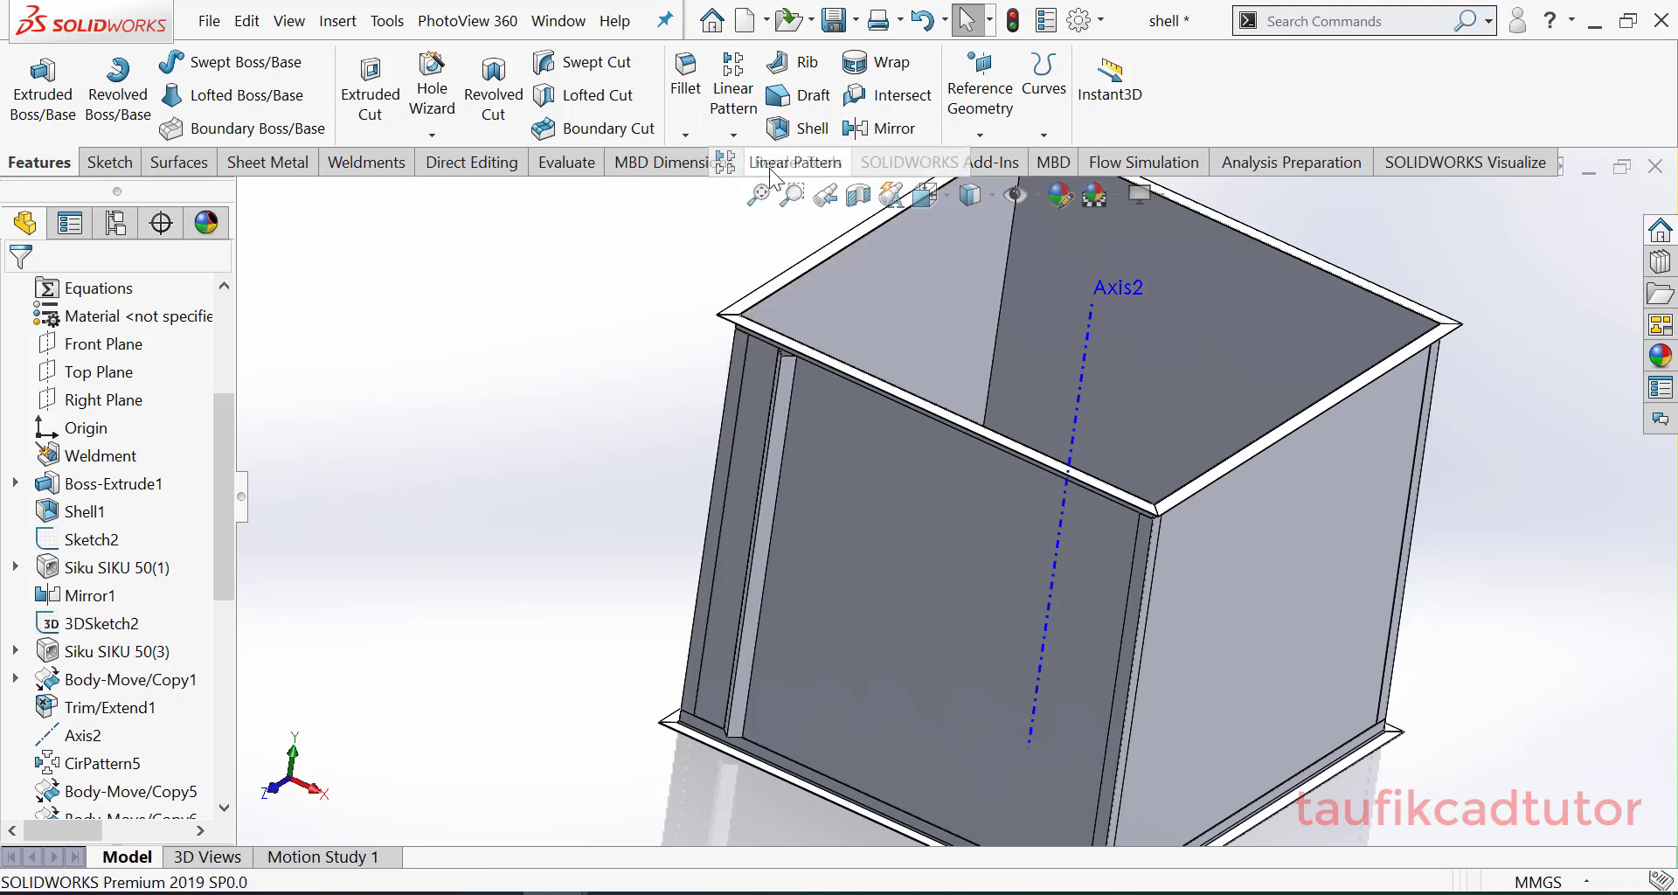
click(754, 331)
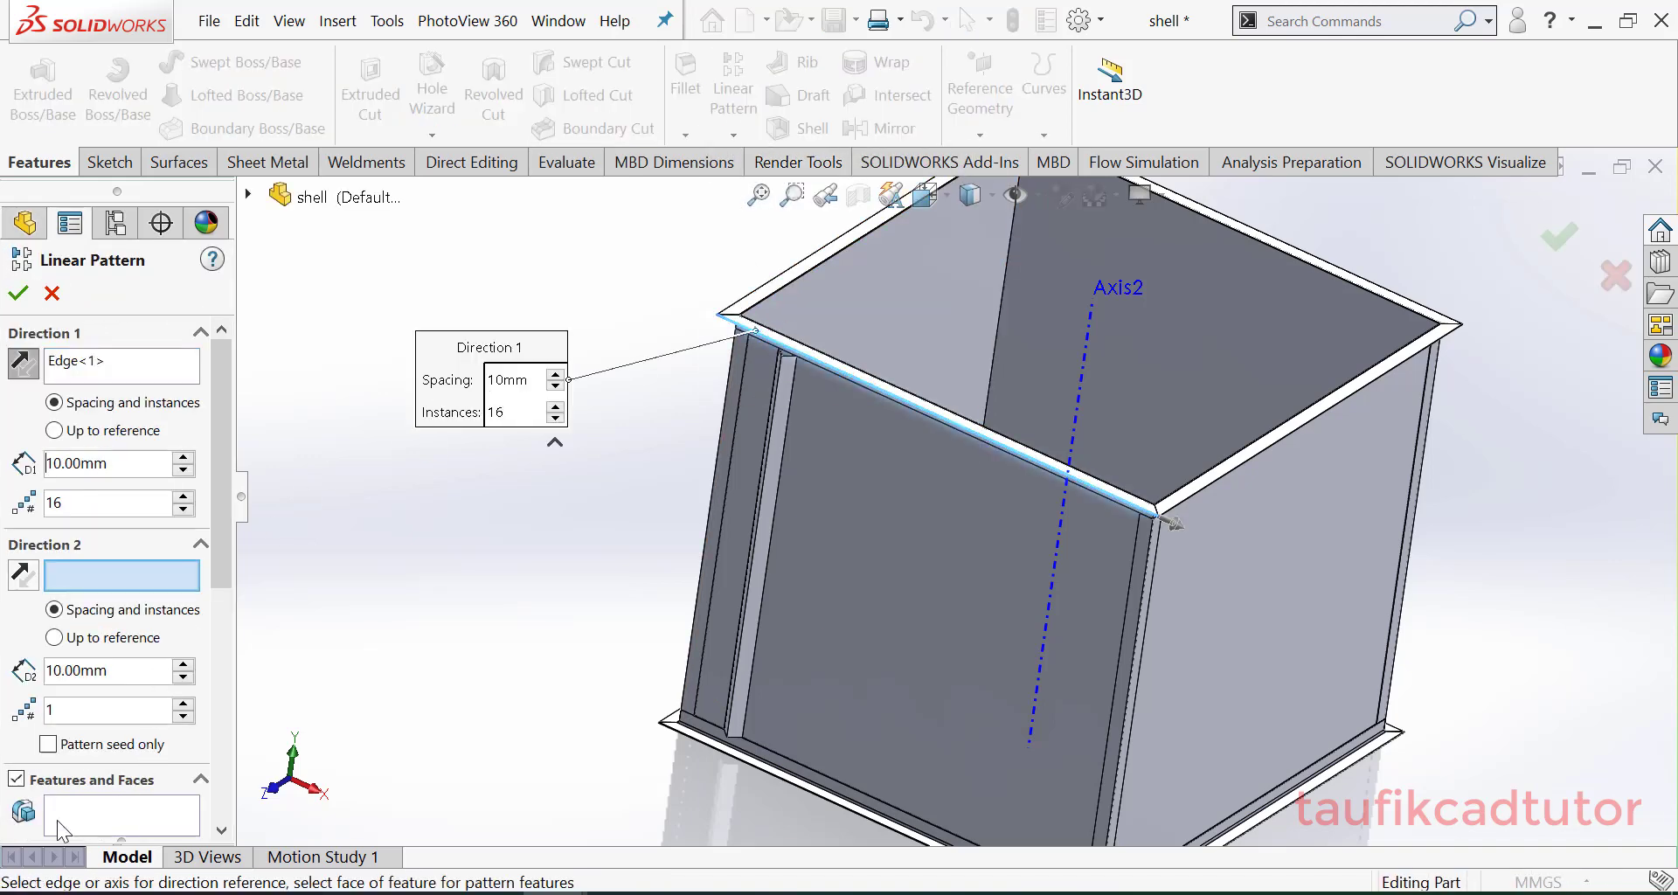
click(229, 726)
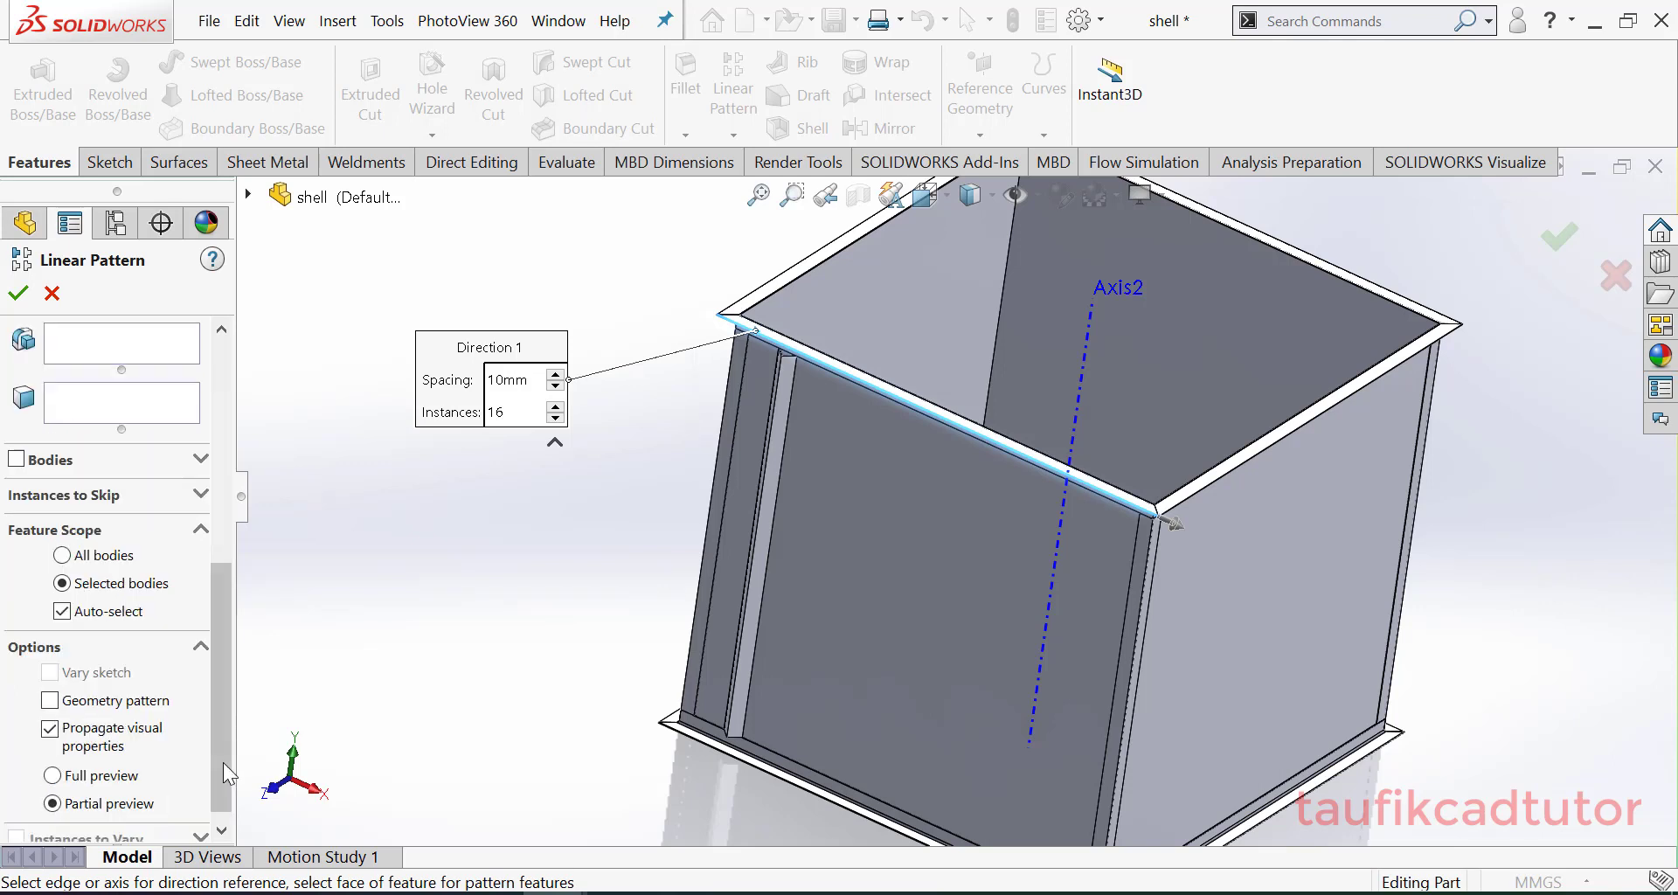
click(16, 459)
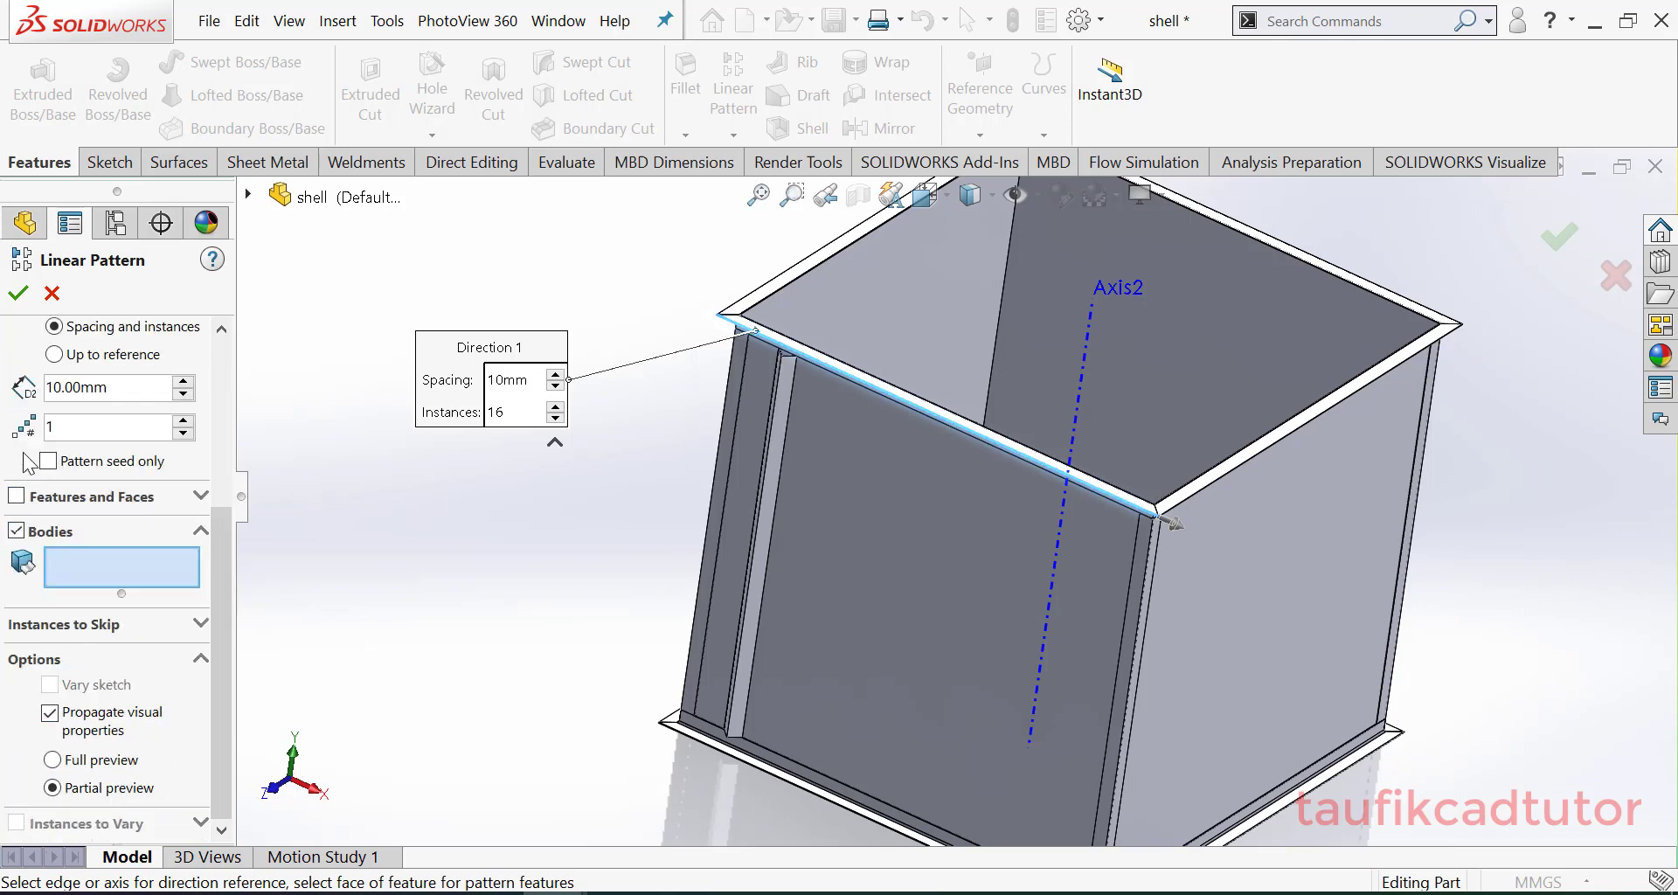
click(788, 483)
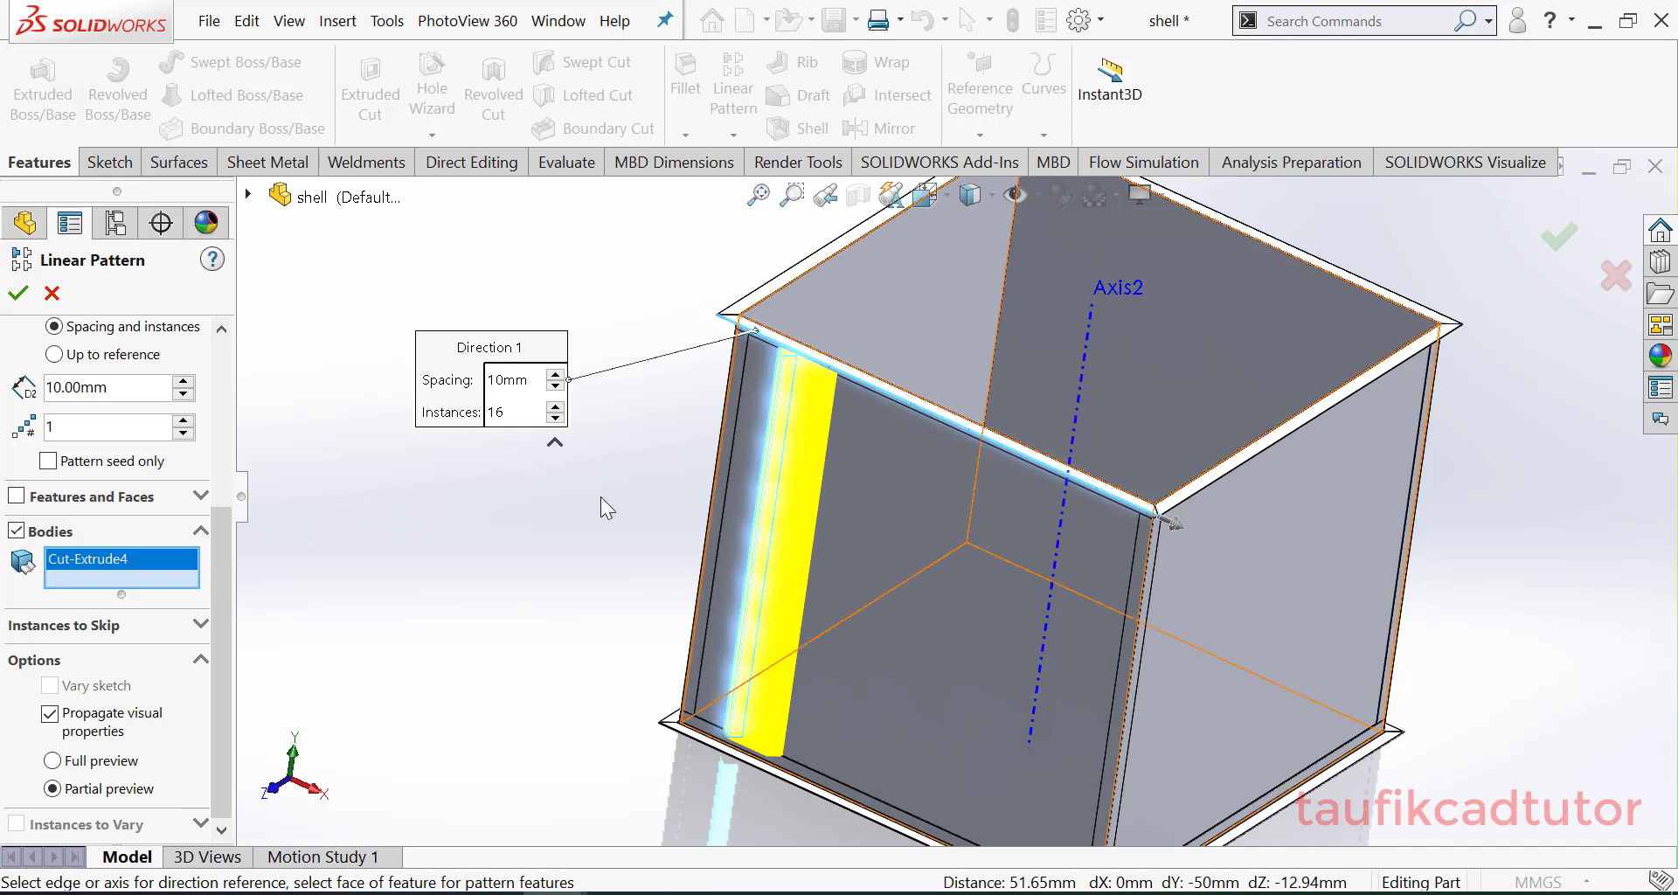
Step: Set the linear pattern to 200 mm spacing and 7 instances, and create the row of profiles
click(228, 426)
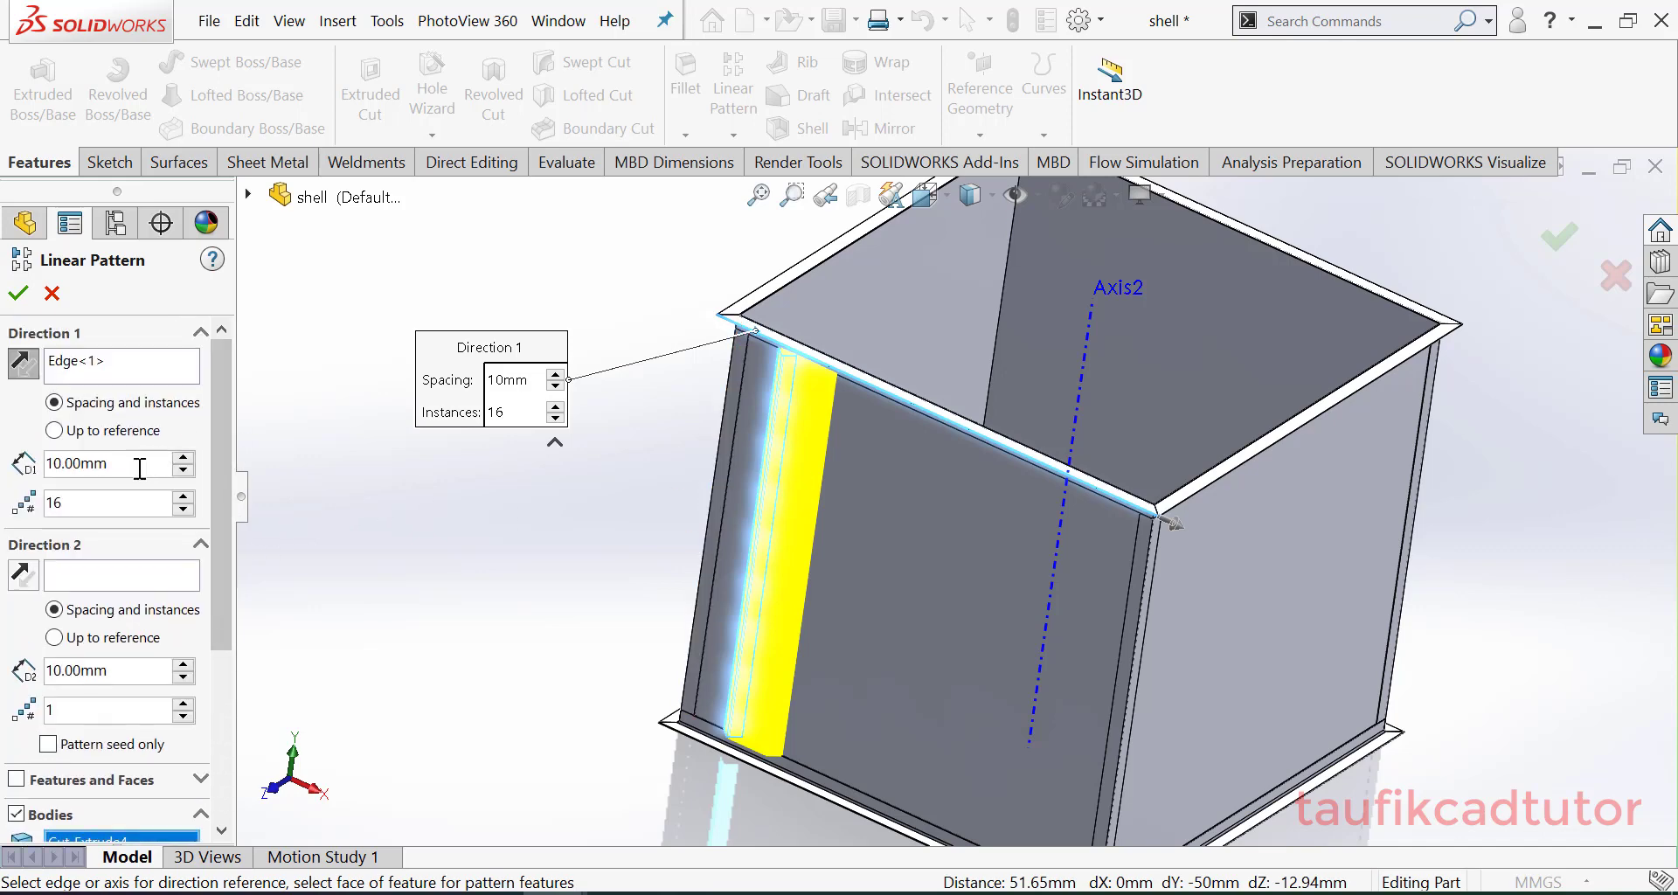
double_click(140, 468)
text(2)
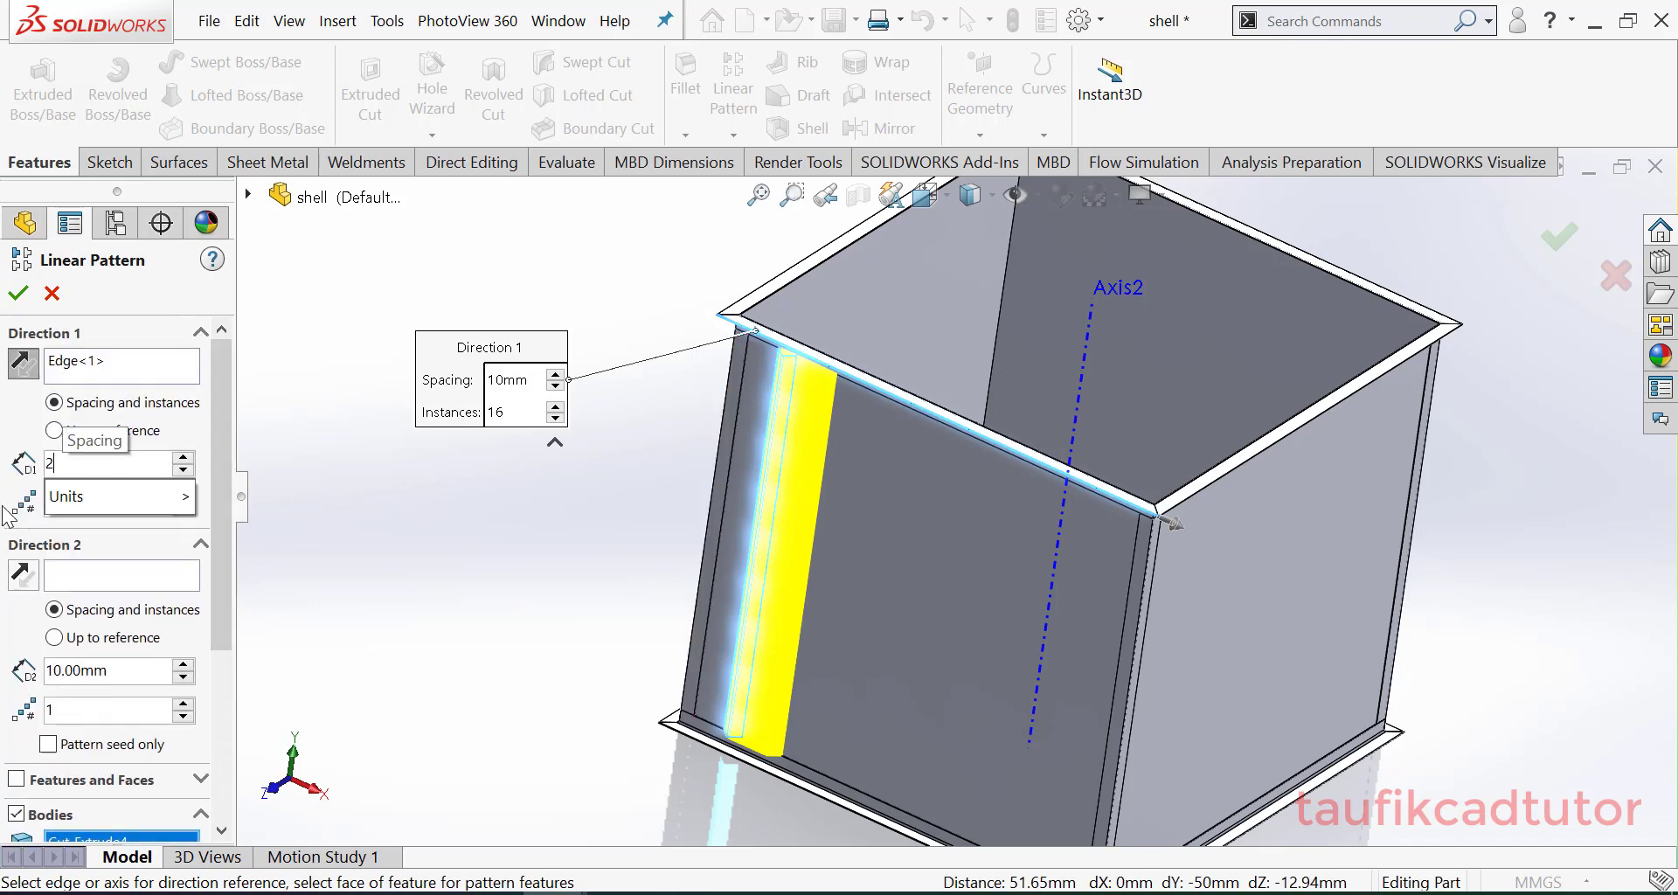
text(00)
key(Return)
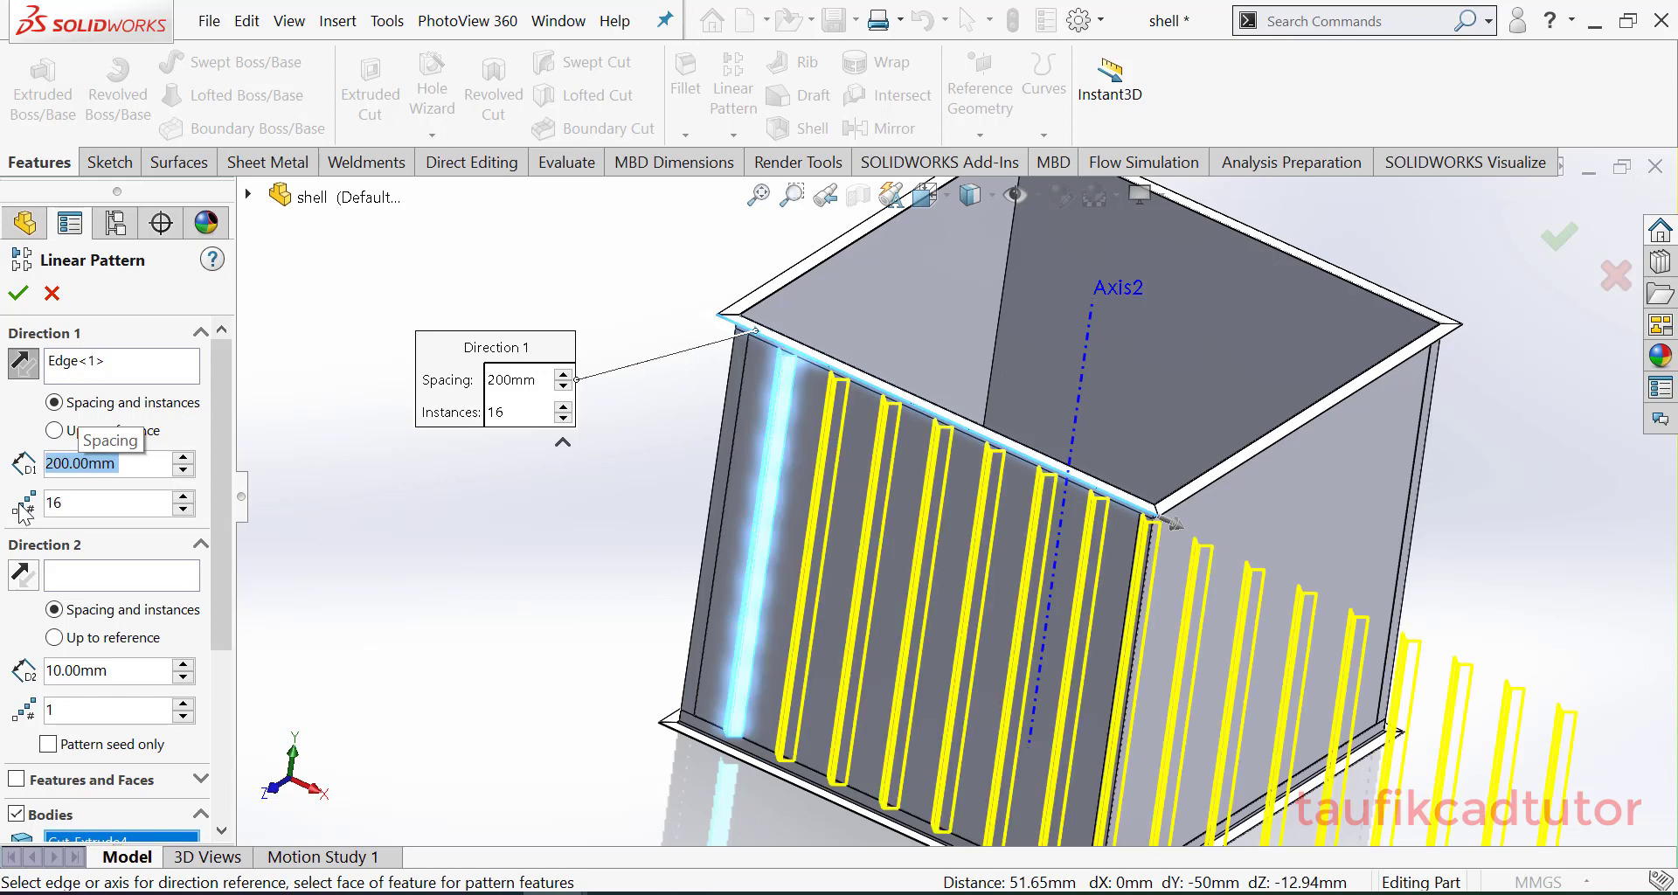
double_click(112, 502)
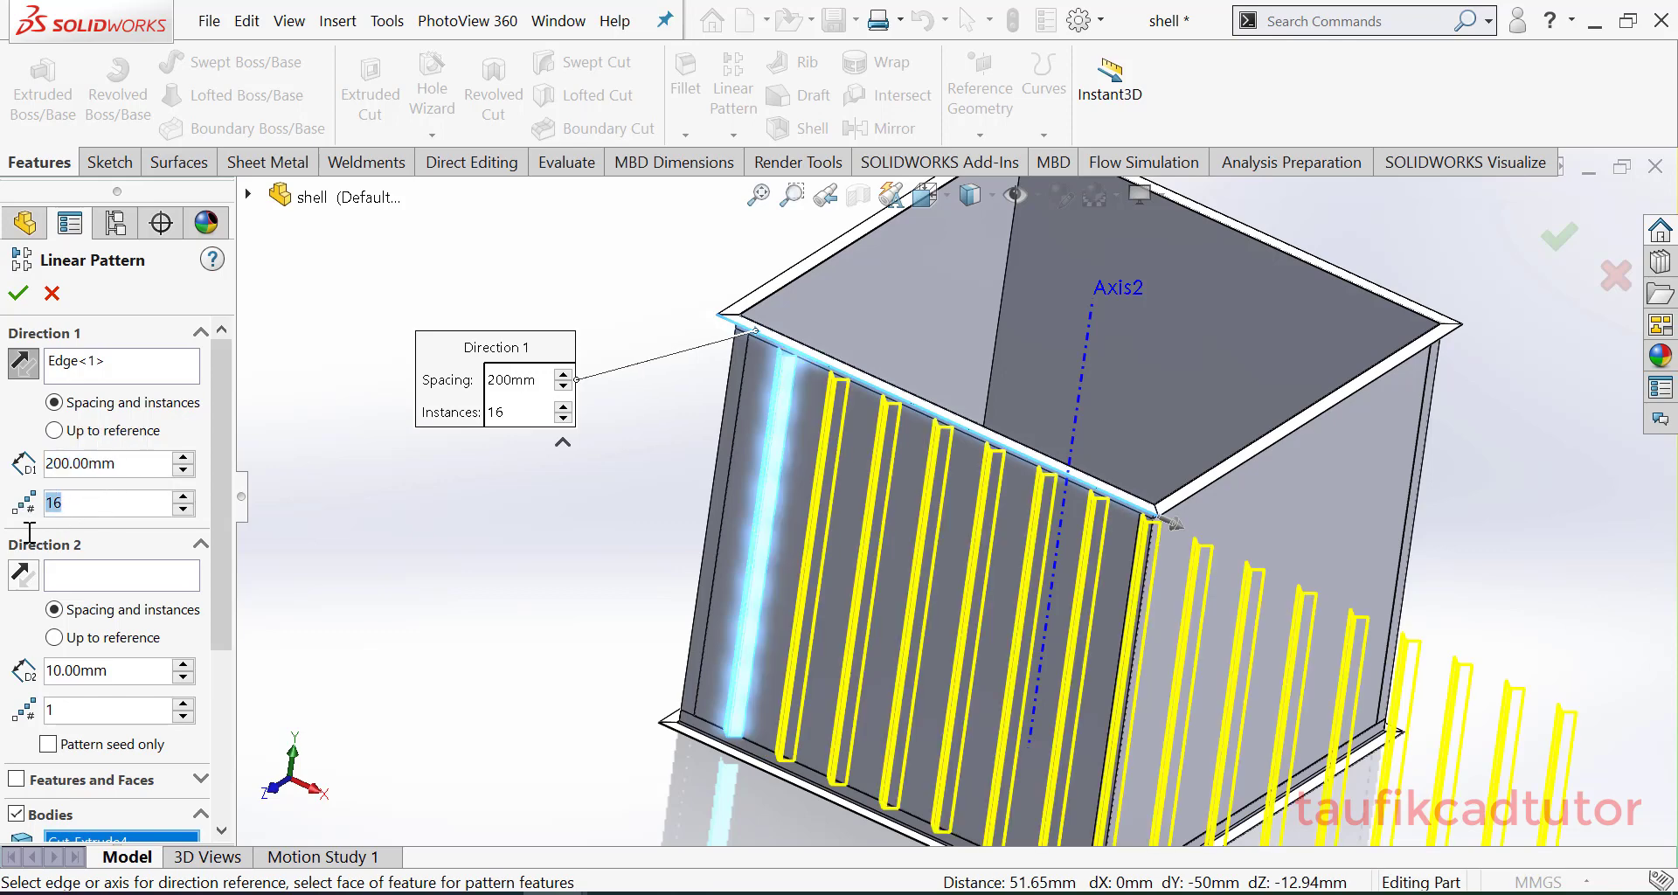
text(5)
key(Return)
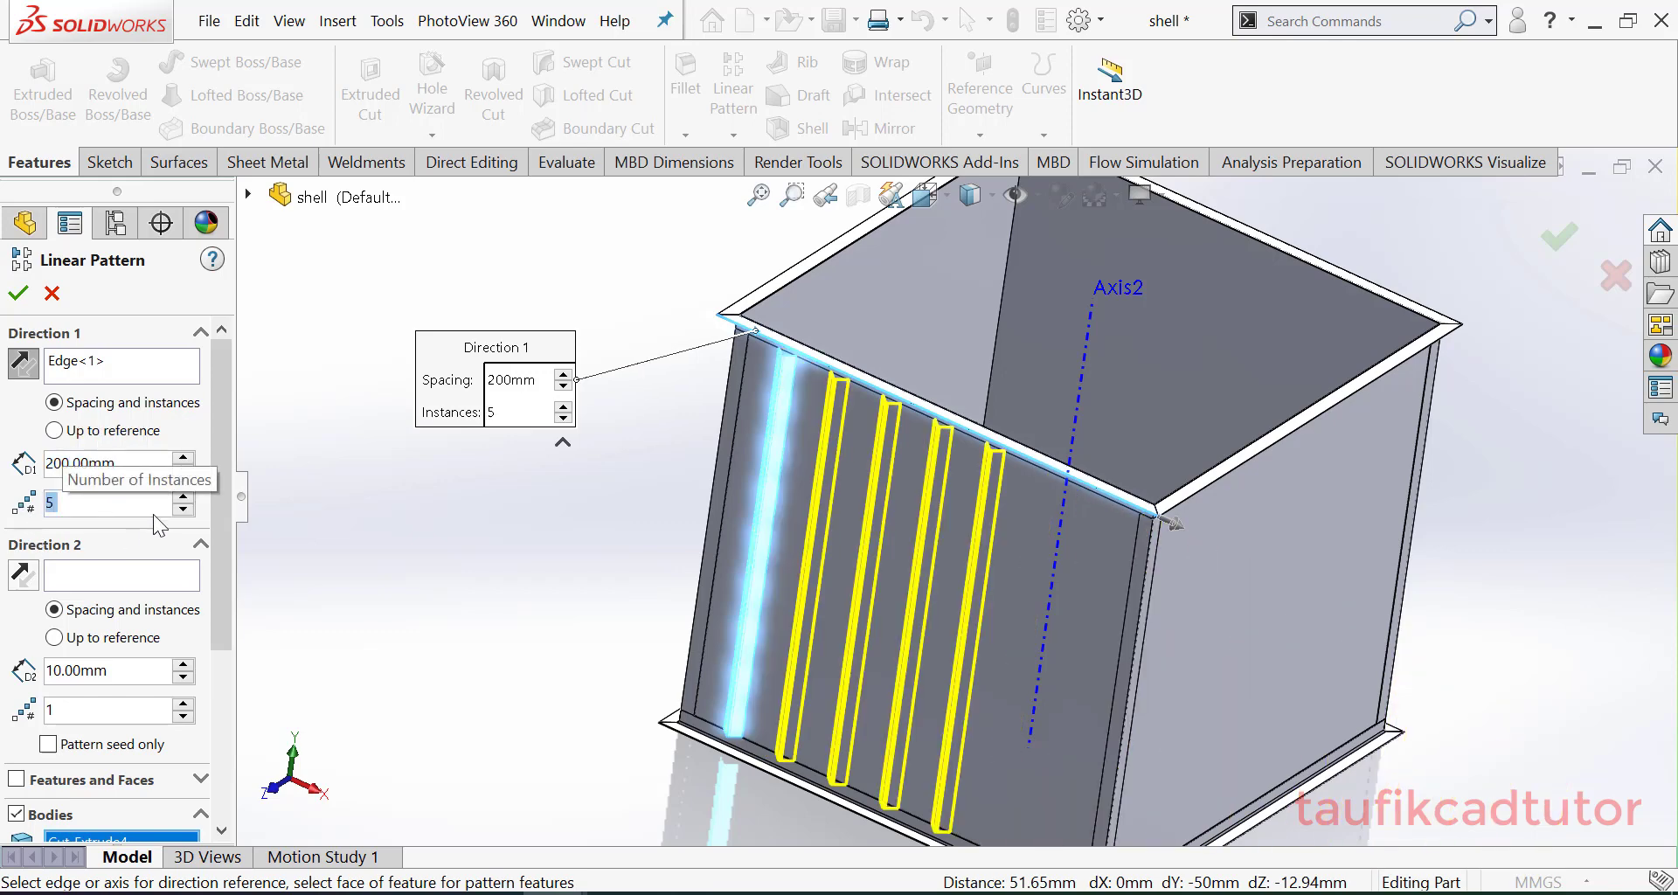
click(183, 498)
click(182, 497)
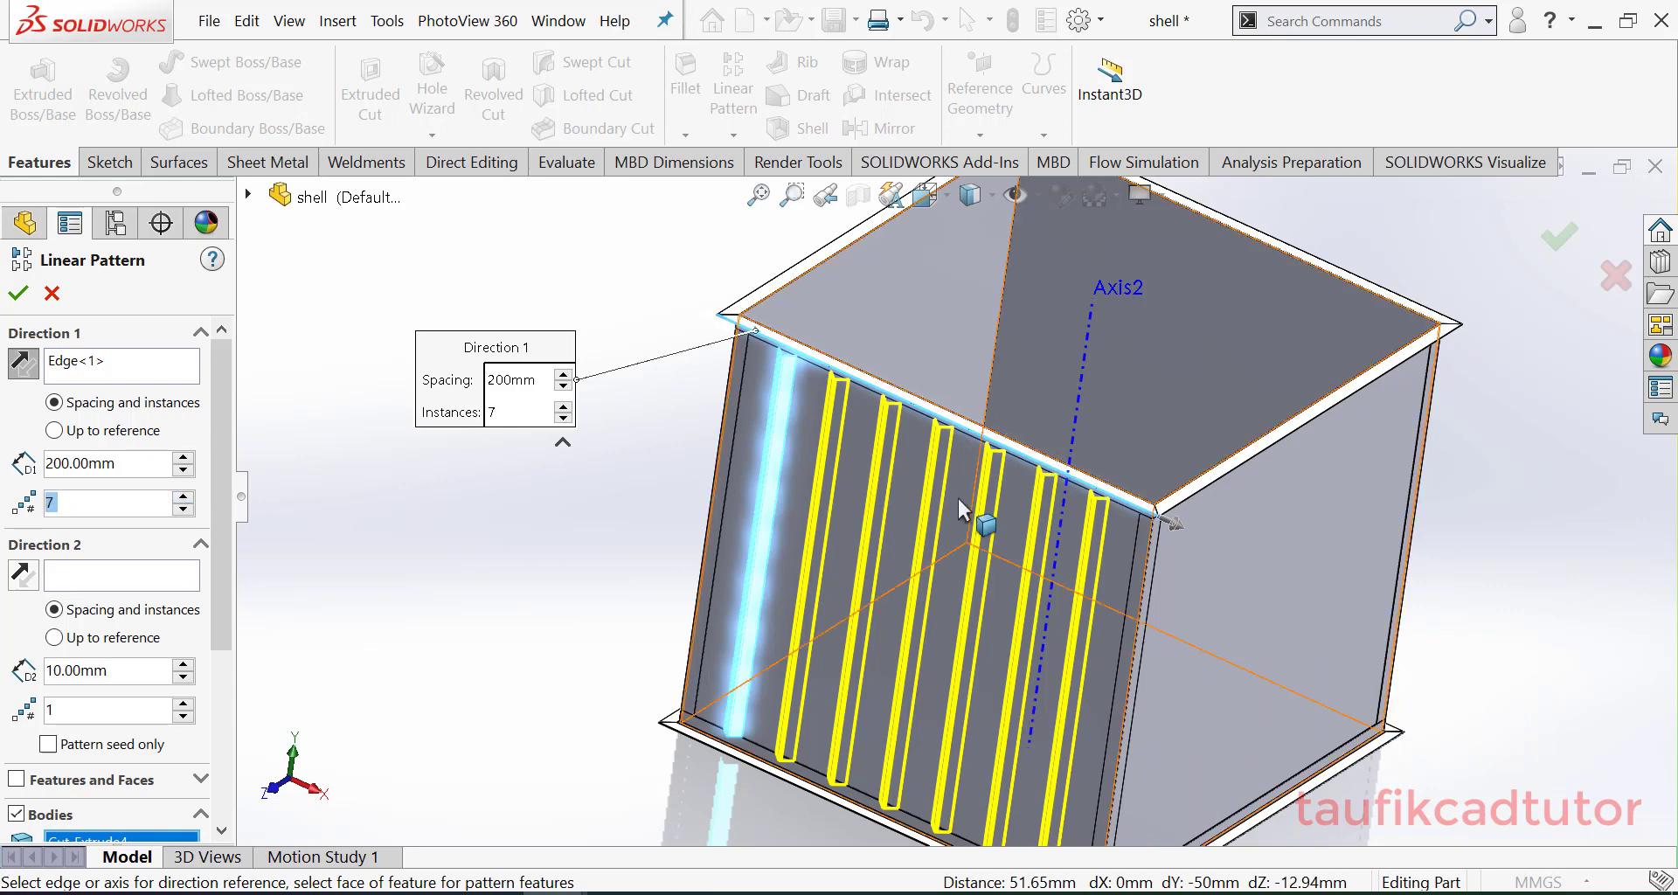
middle_drag(961, 509, 1029, 431)
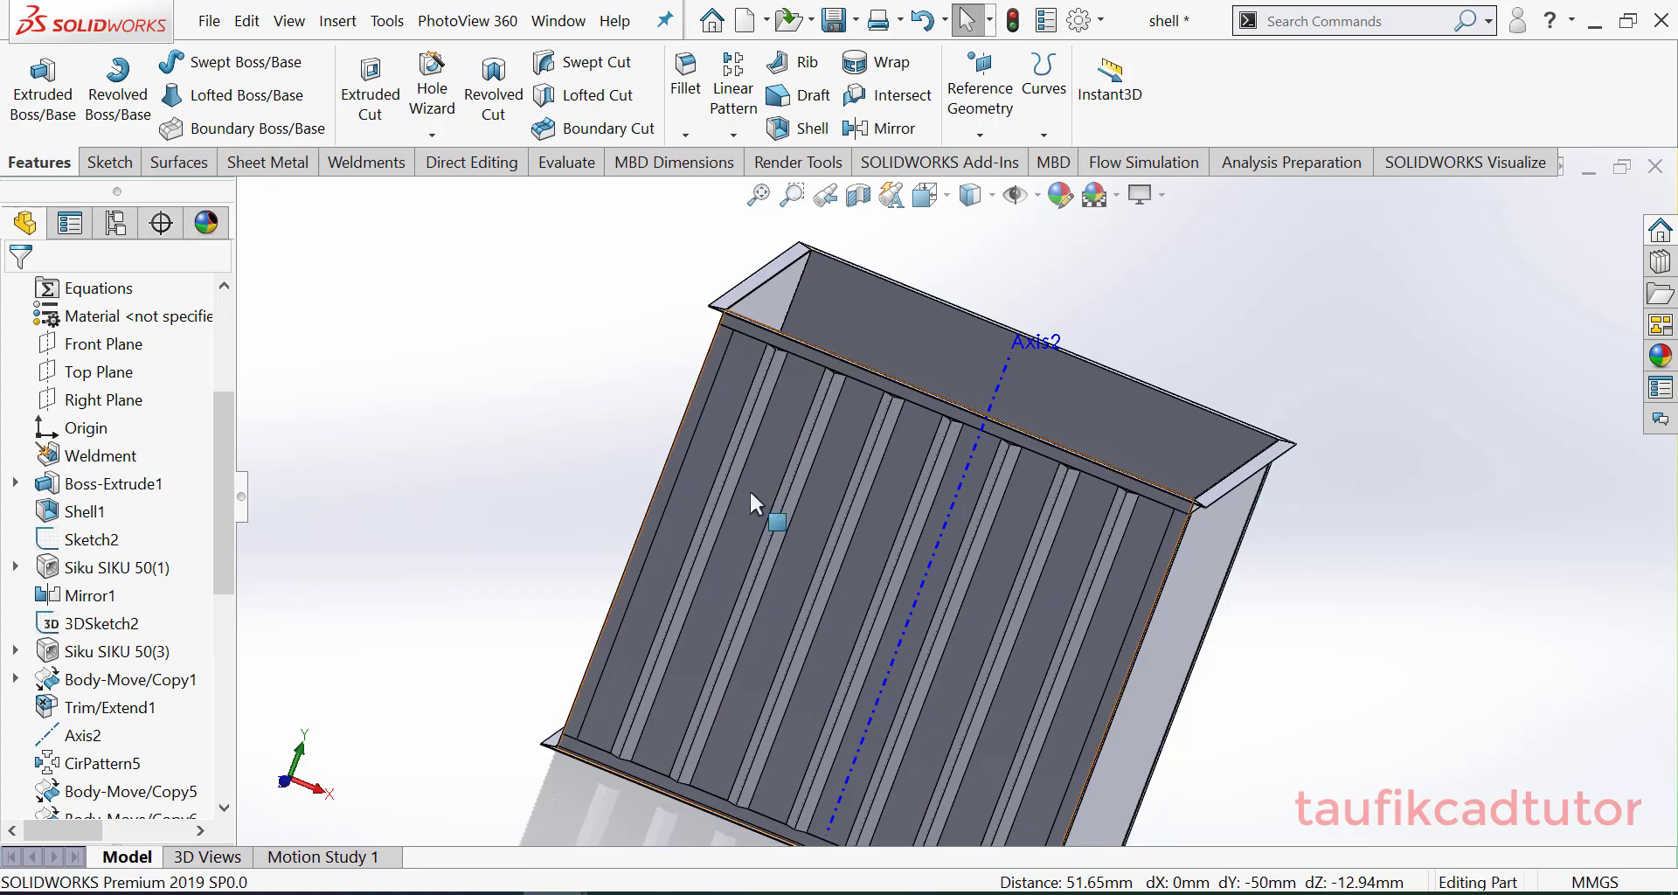
Step: Start a circular pattern about Axis2 and set it to pattern bodies instead of features
middle_drag(752, 495, 665, 539)
scroll(664, 538, up, 2)
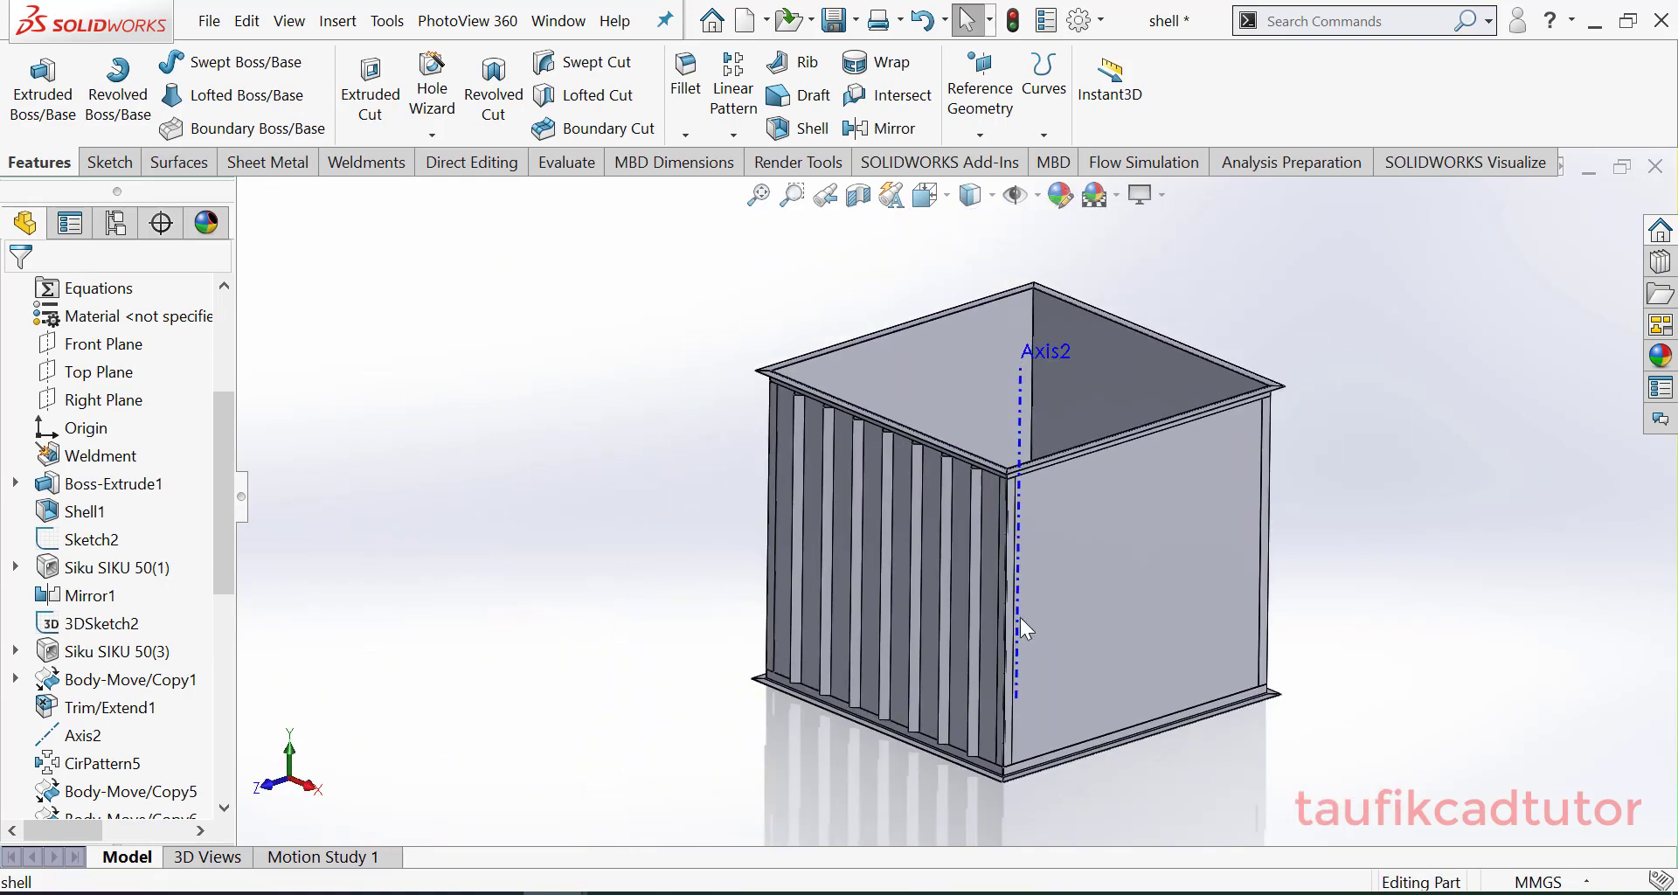
scroll(1028, 619, down, 2)
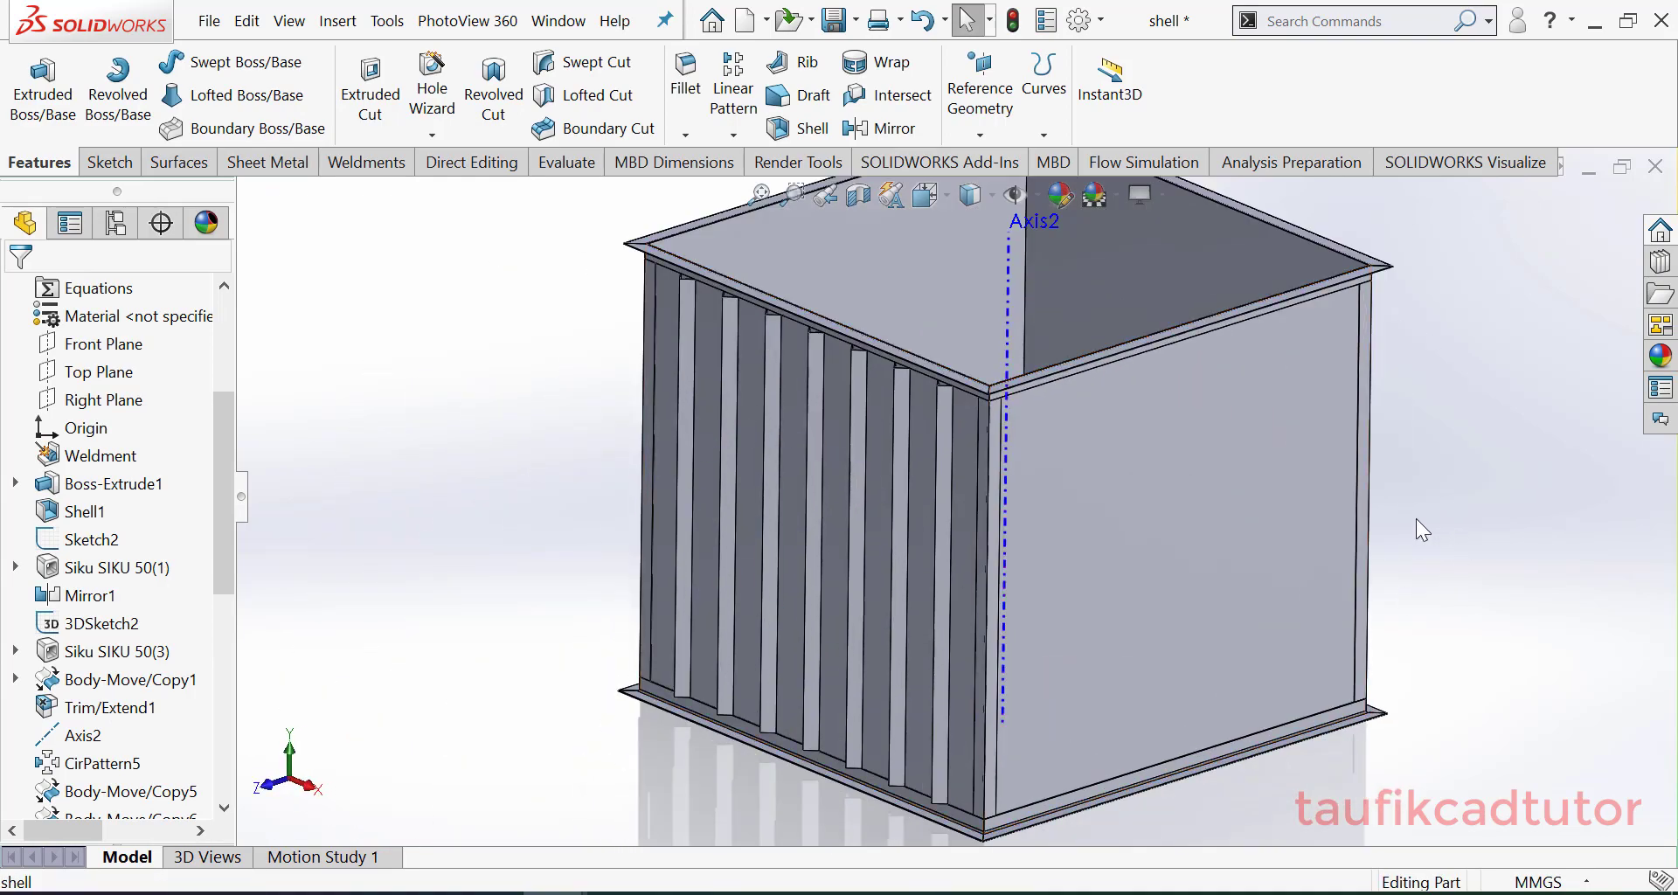
scroll(1355, 472, up, 2)
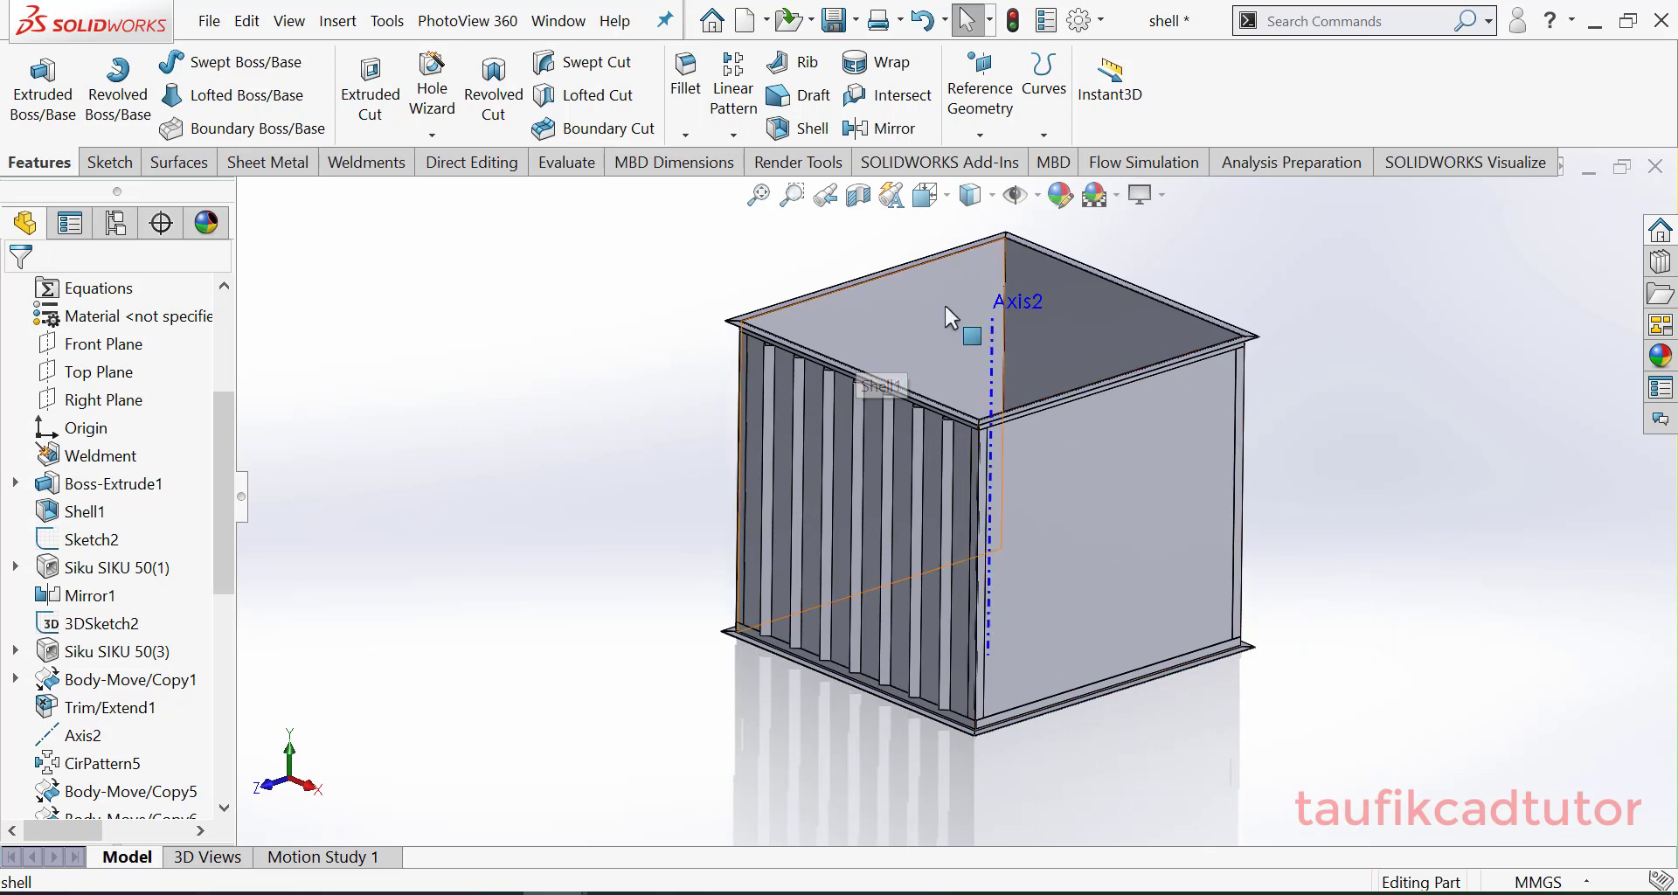
scroll(998, 369, down, 2)
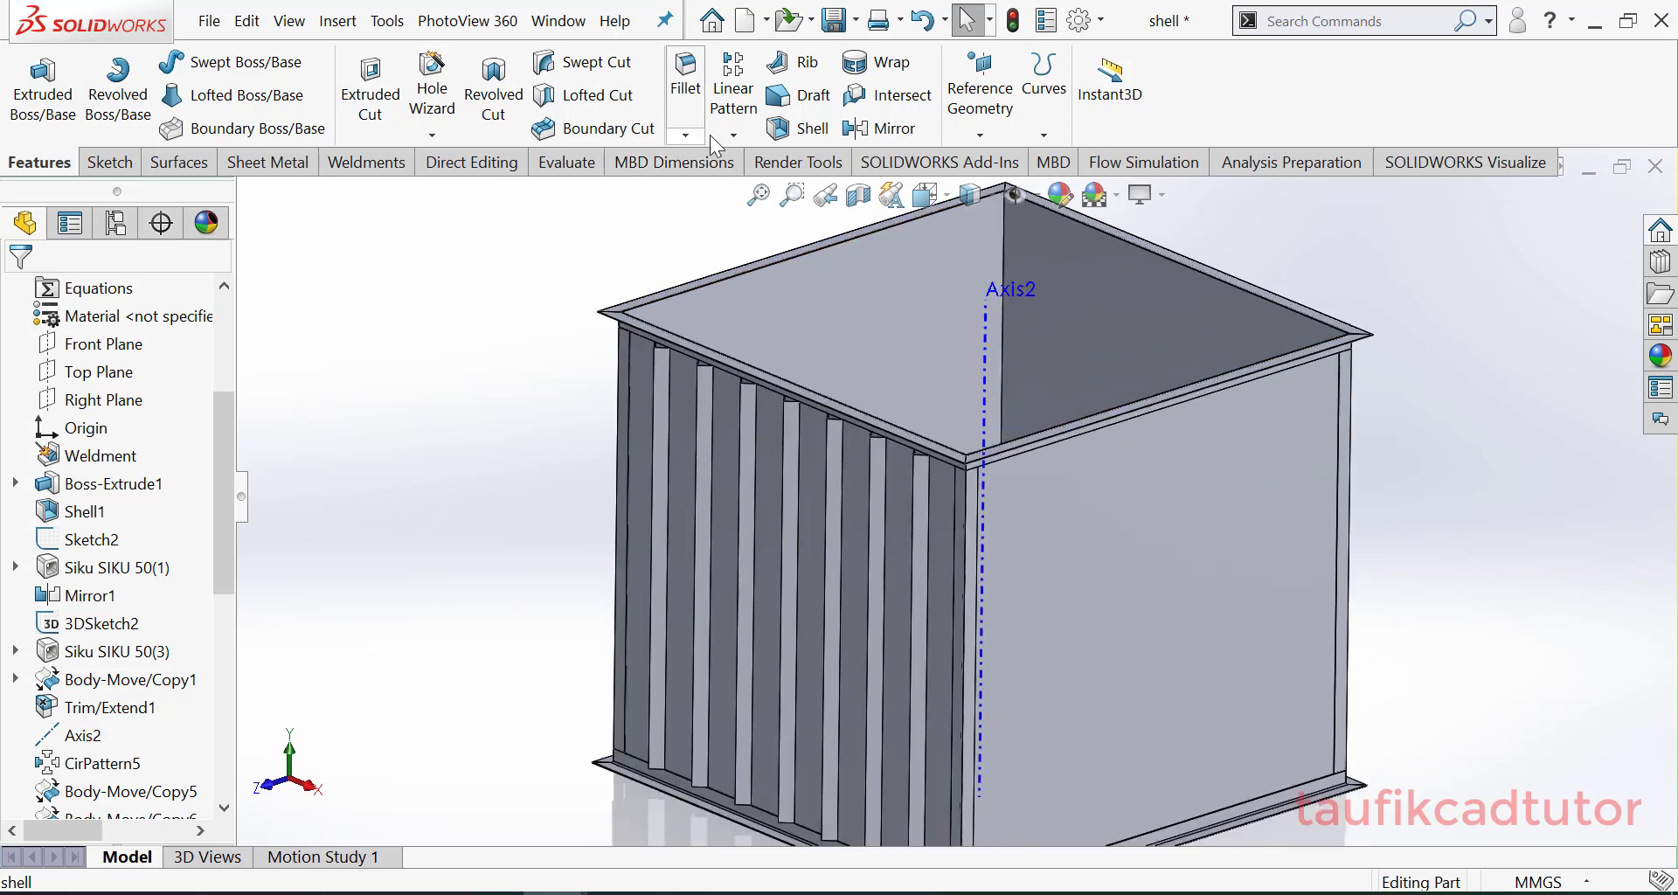
click(739, 137)
click(717, 200)
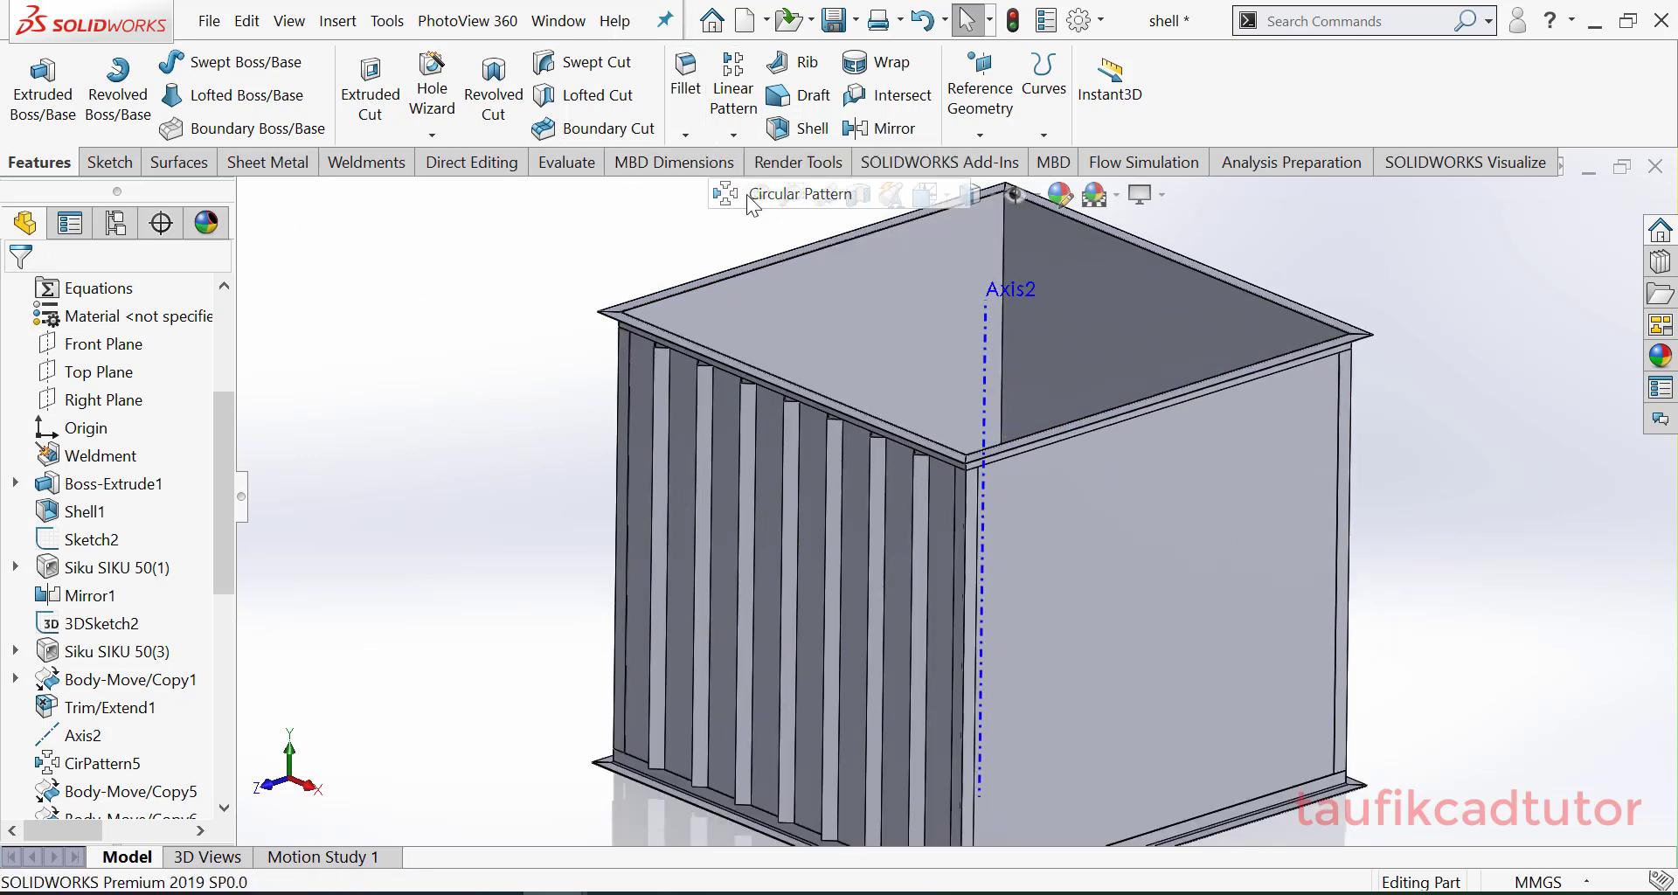
click(983, 372)
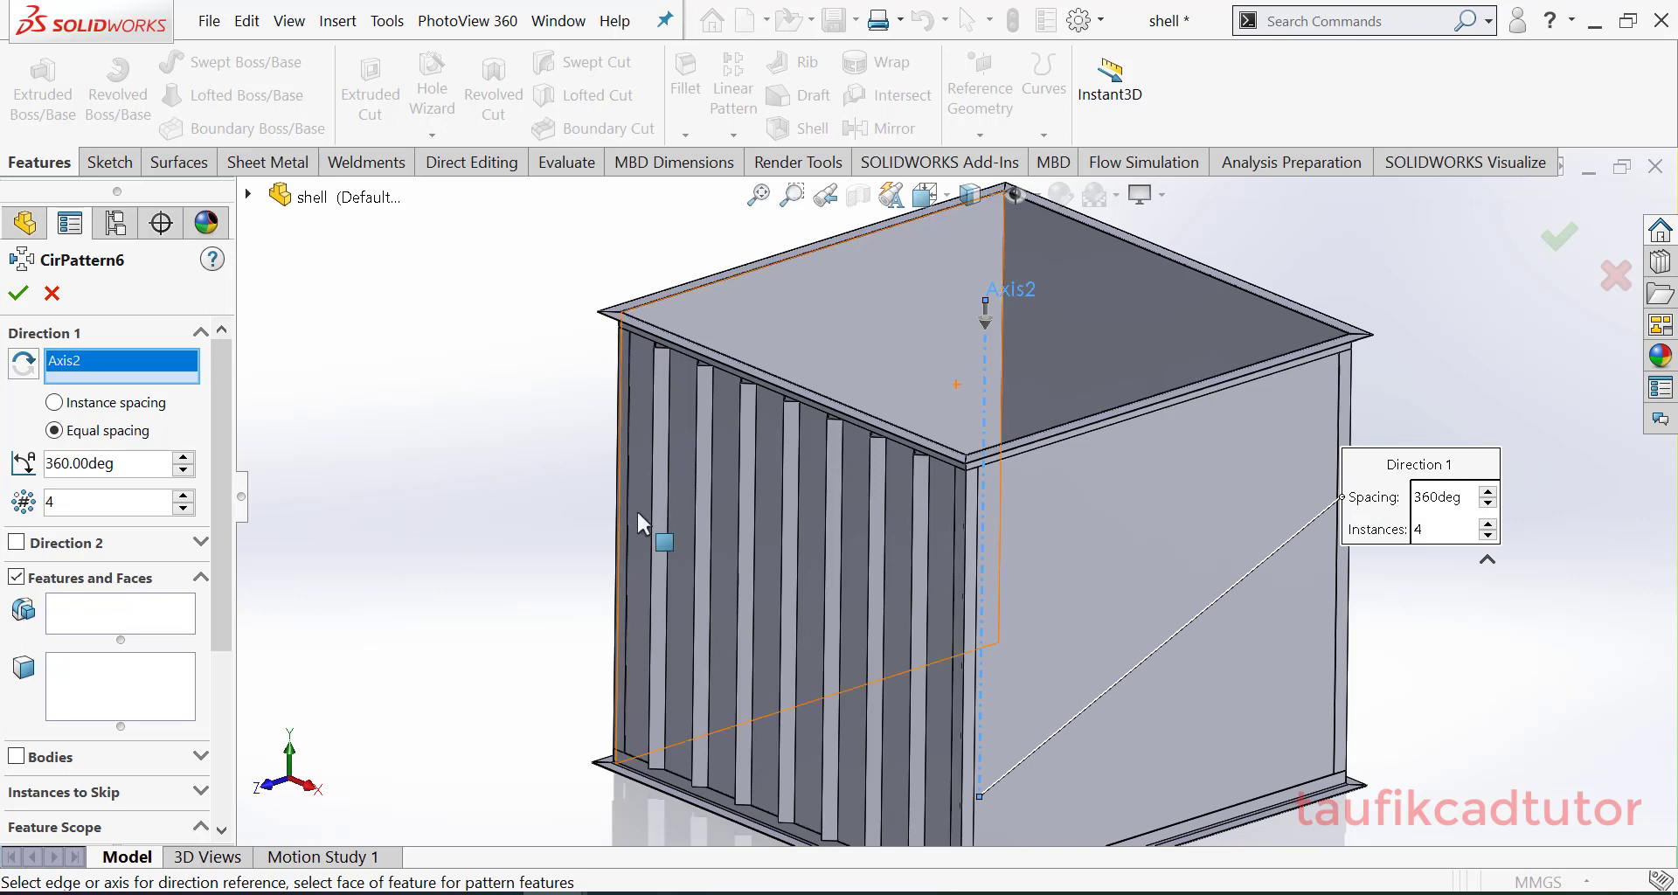
click(16, 757)
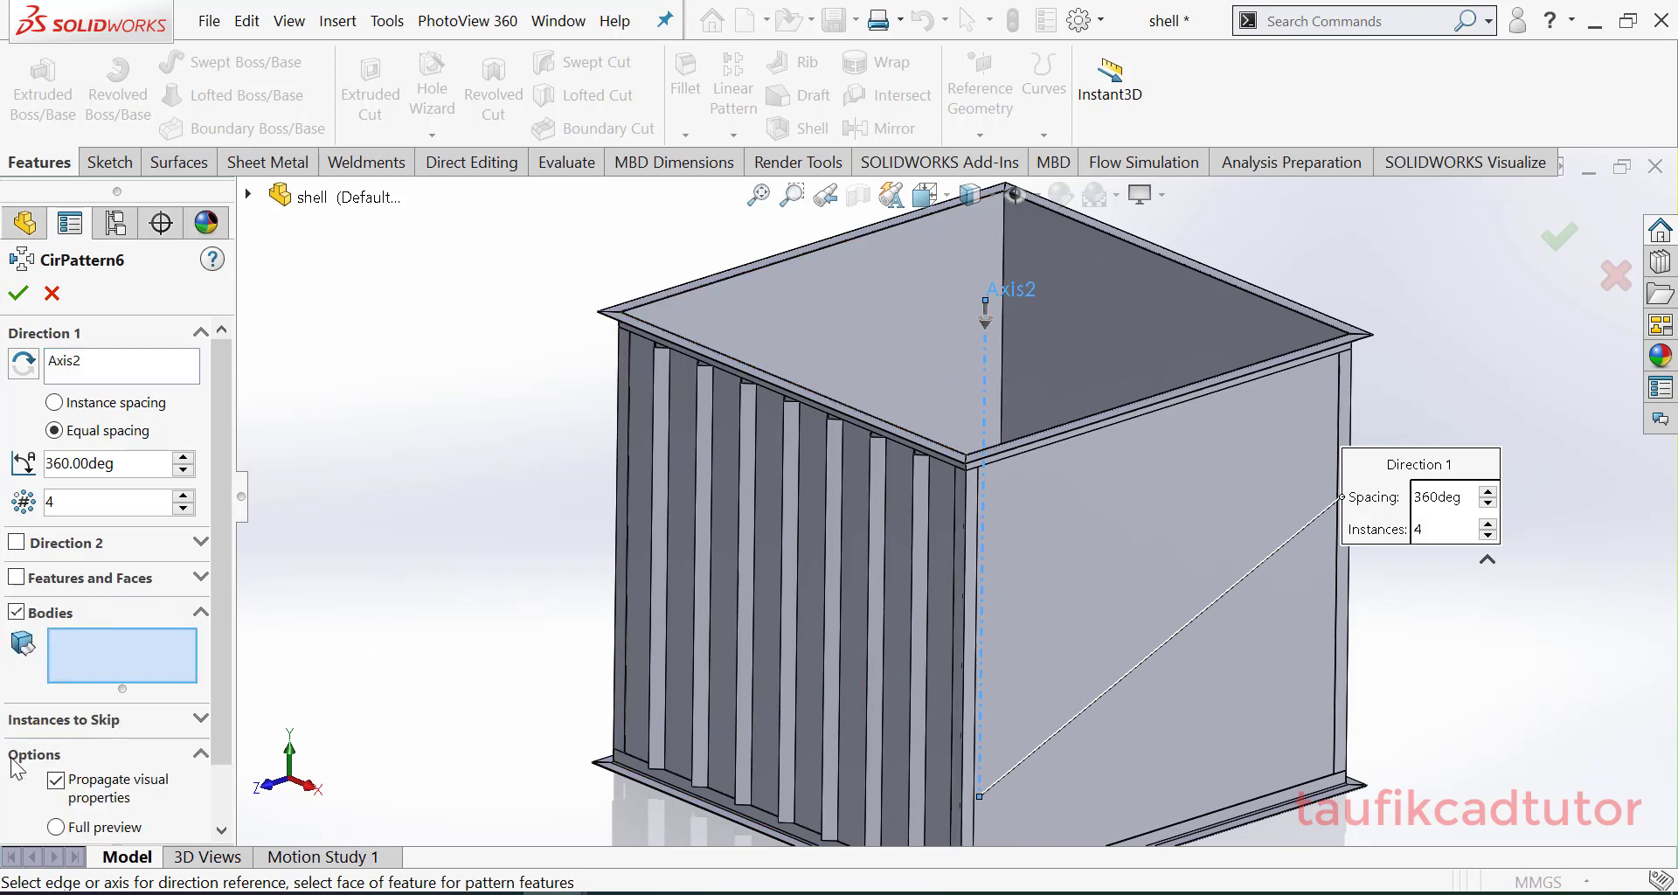
Step: Select all seven vertical profiles on the wall and pattern them as 4 equally spaced instances over 360 degrees
click(662, 460)
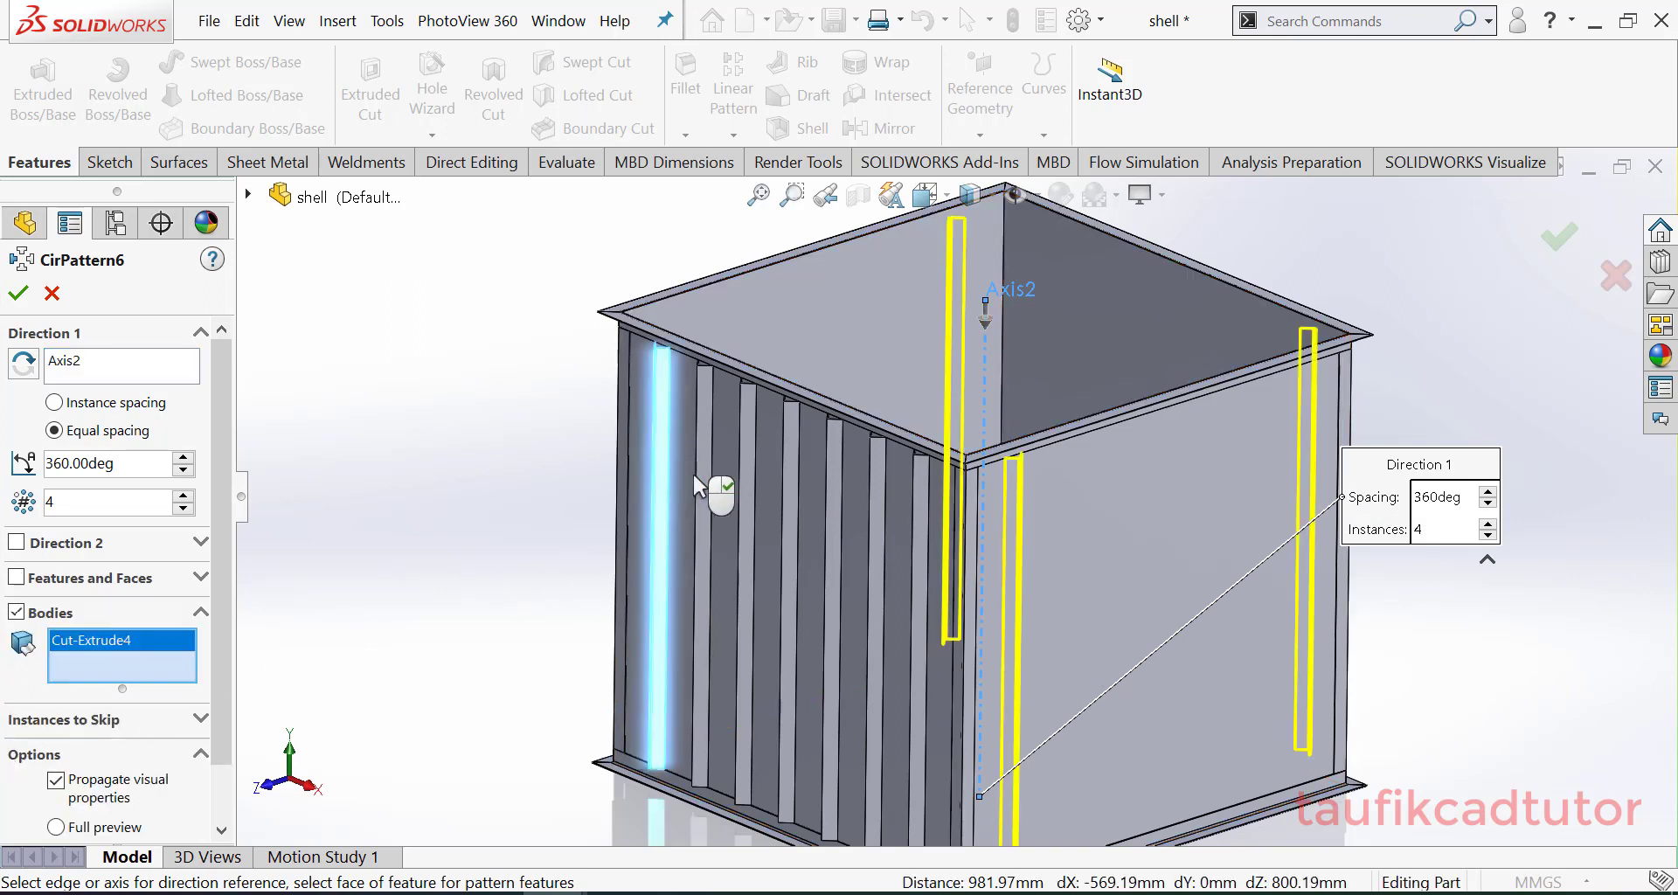
click(705, 490)
click(749, 496)
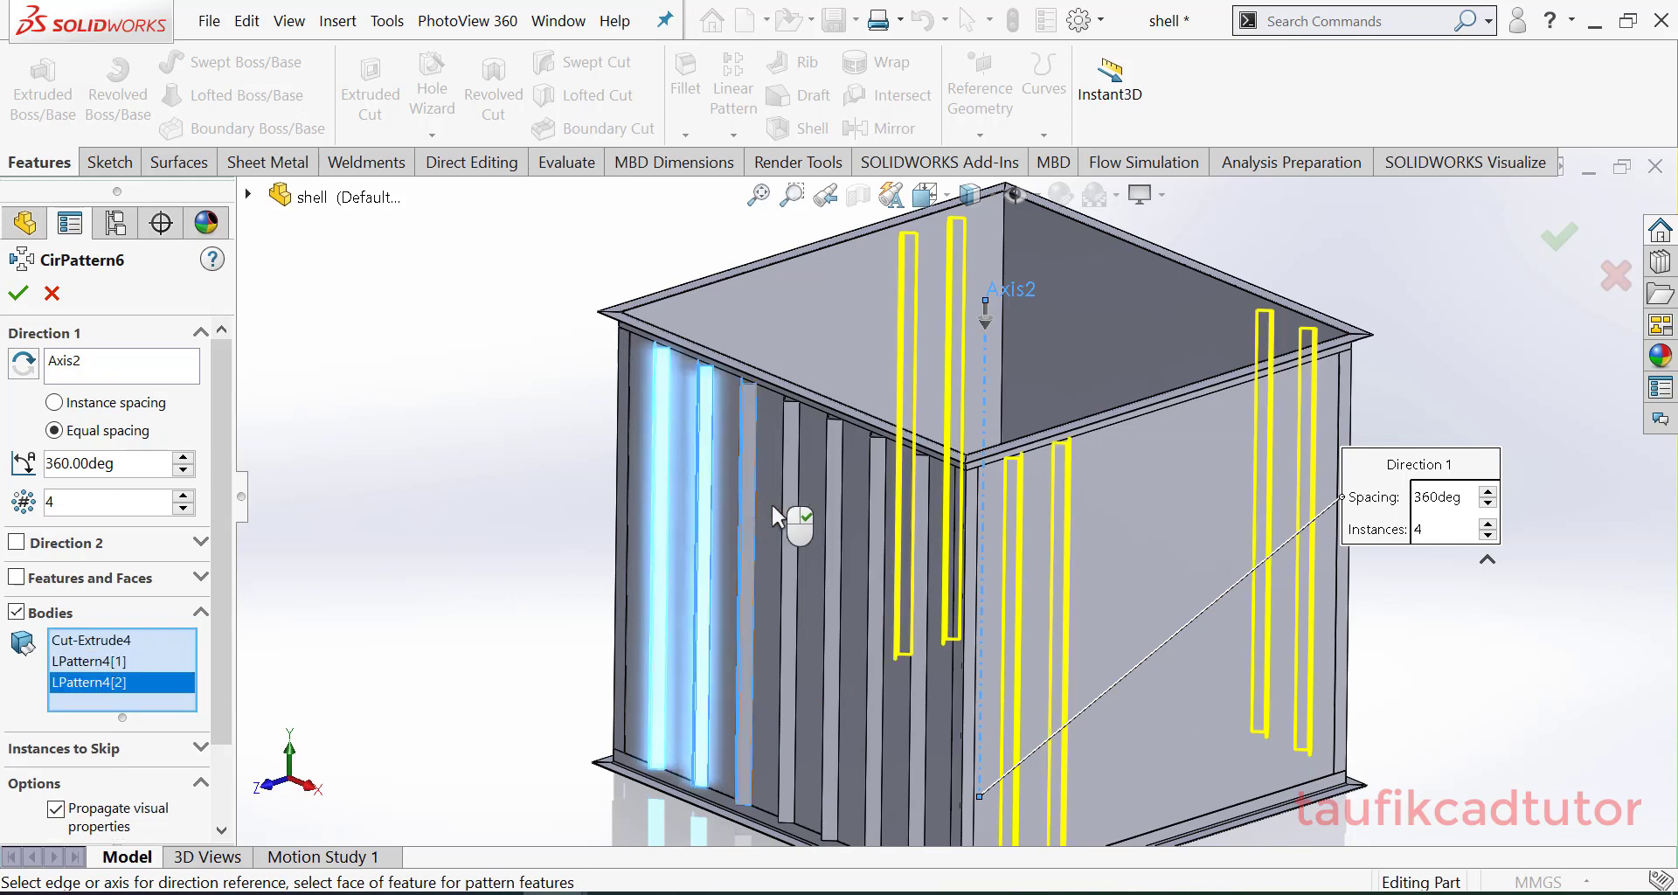
click(791, 509)
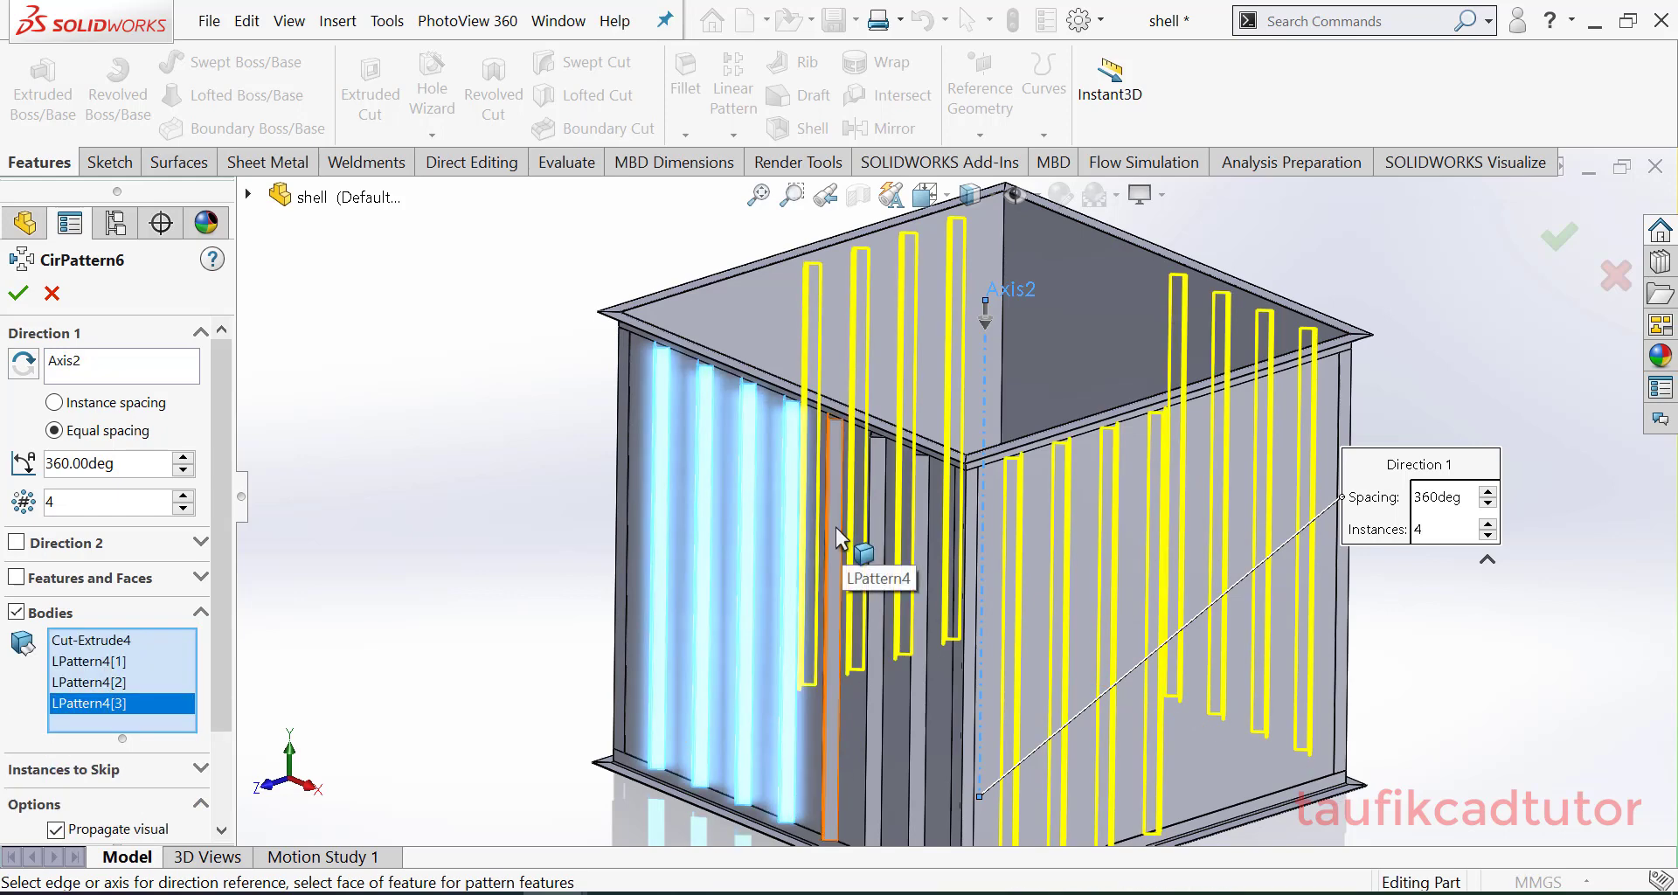
click(836, 527)
click(893, 540)
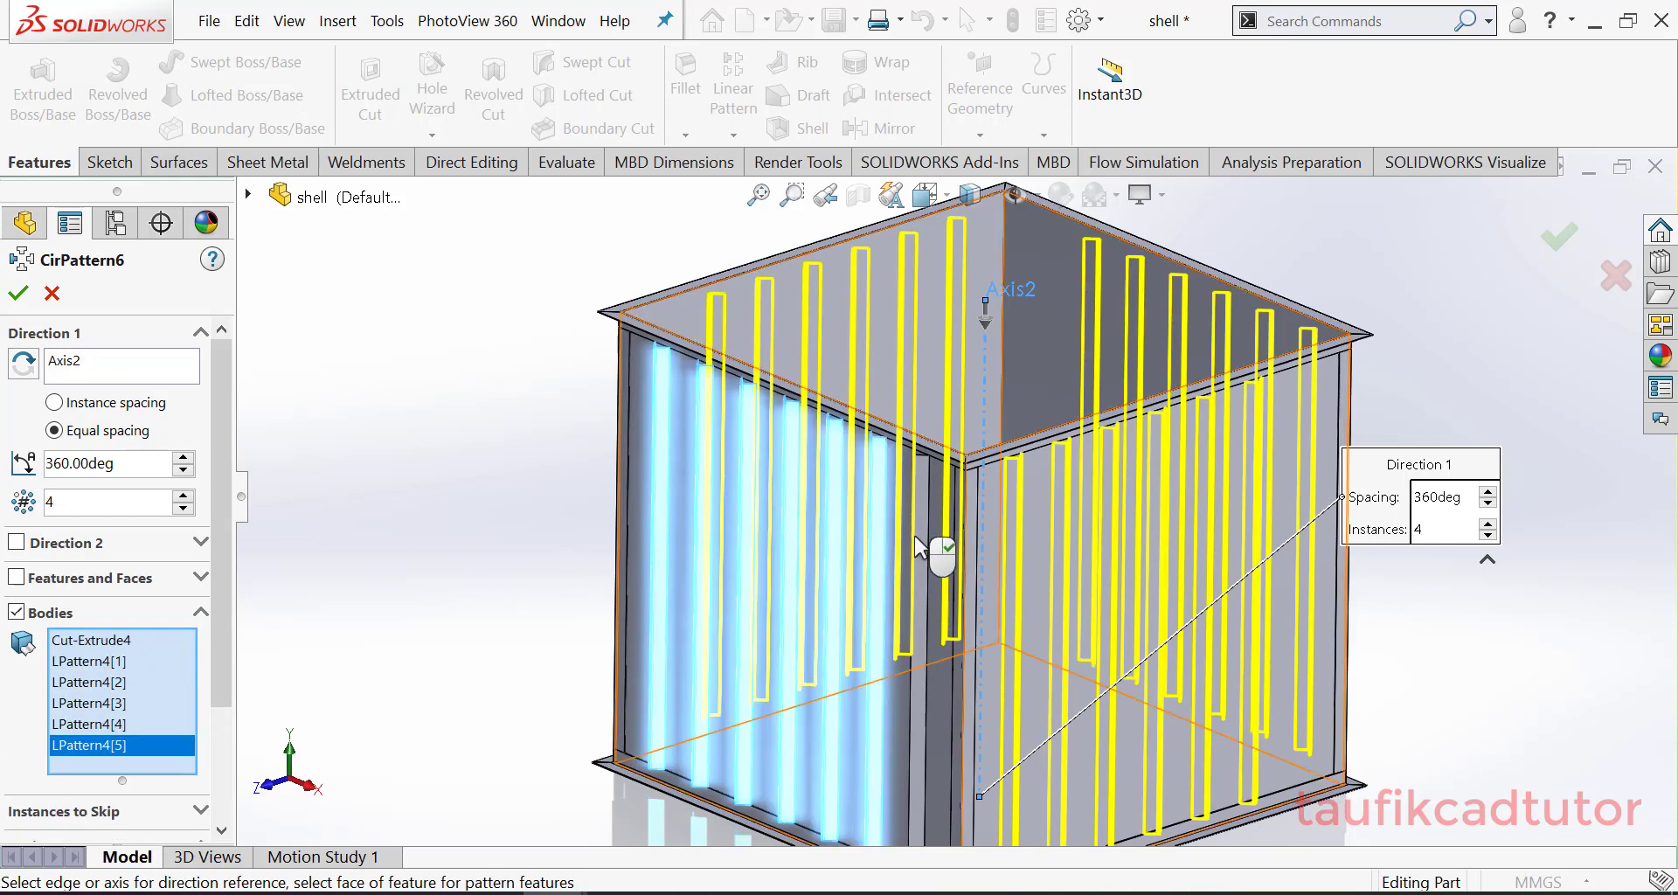
click(920, 544)
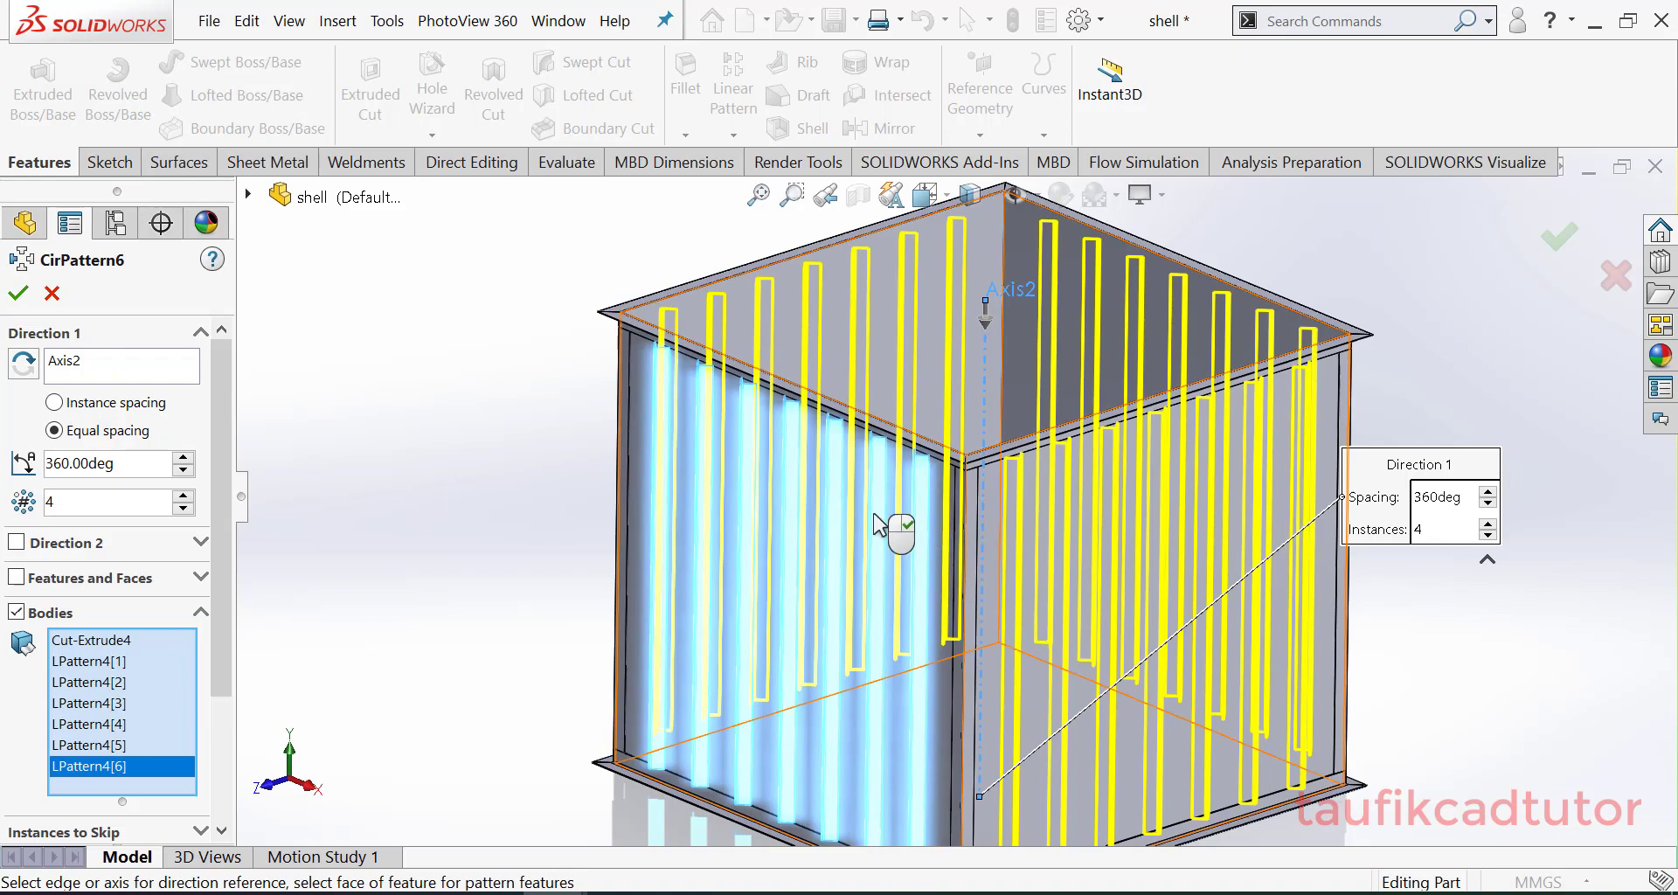
mouse_move(876, 517)
middle_down()
mouse_move(798, 472)
mouse_move(879, 512)
mouse_move(861, 519)
middle_up()
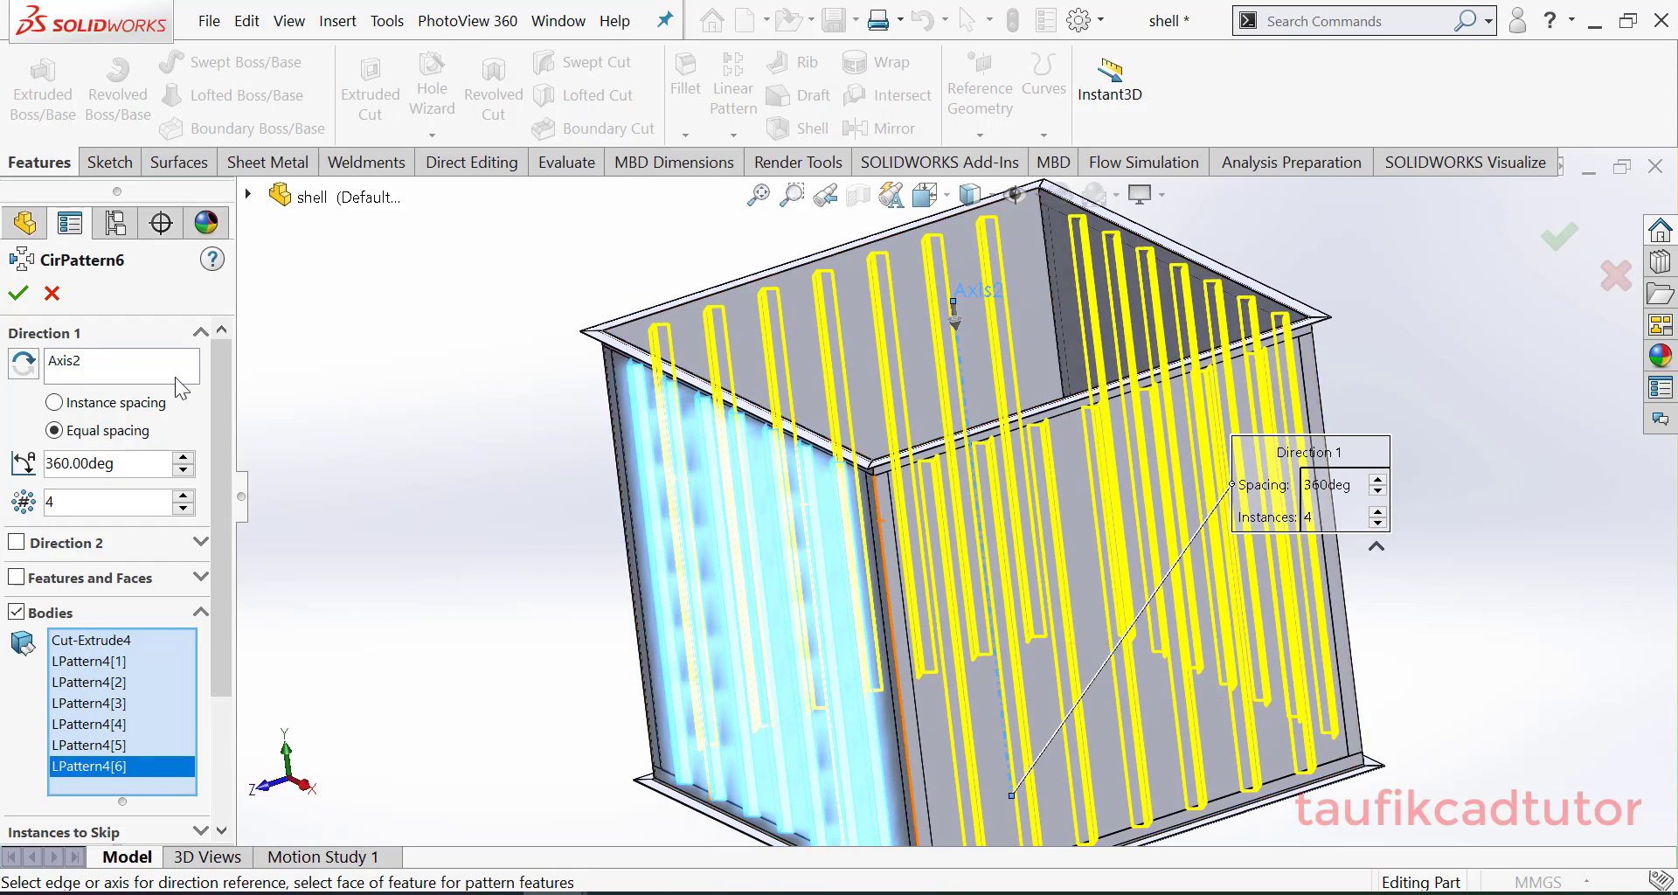
click(26, 300)
Step: Examine the vertical profiles around the box's walls and where their ends meet the upper flange
middle_drag(612, 474, 757, 570)
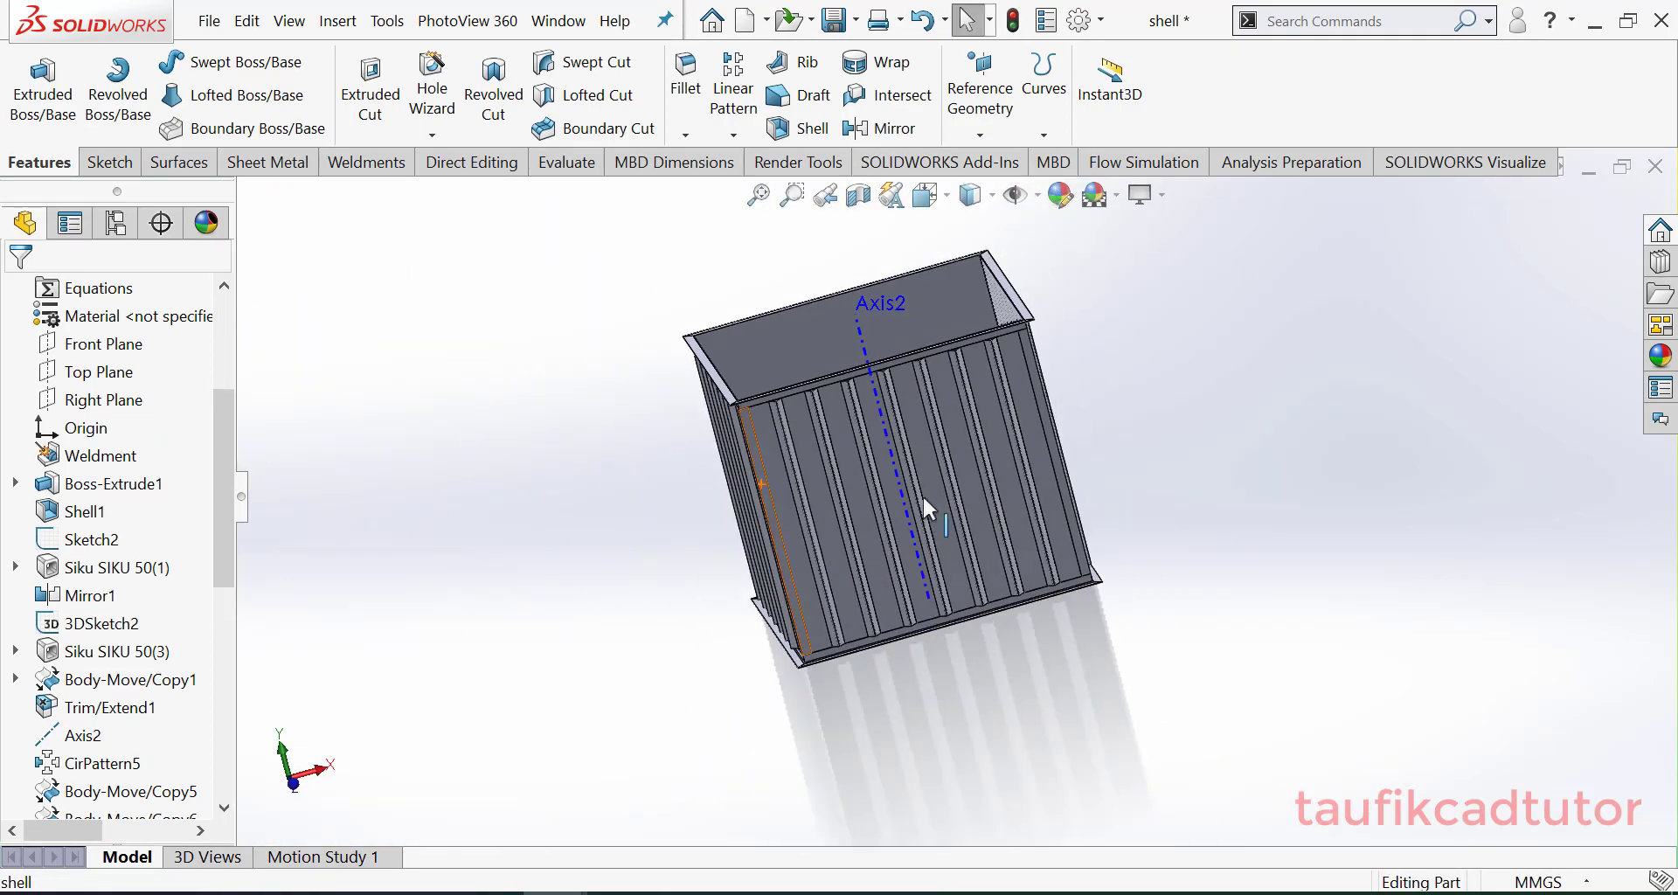
mouse_move(923, 500)
middle_down()
mouse_move(831, 621)
mouse_move(890, 367)
mouse_move(723, 472)
mouse_move(884, 464)
mouse_move(880, 599)
mouse_move(900, 513)
middle_up()
scroll(890, 367, down, 5)
scroll(905, 505, up, 3)
scroll(643, 419, down, 3)
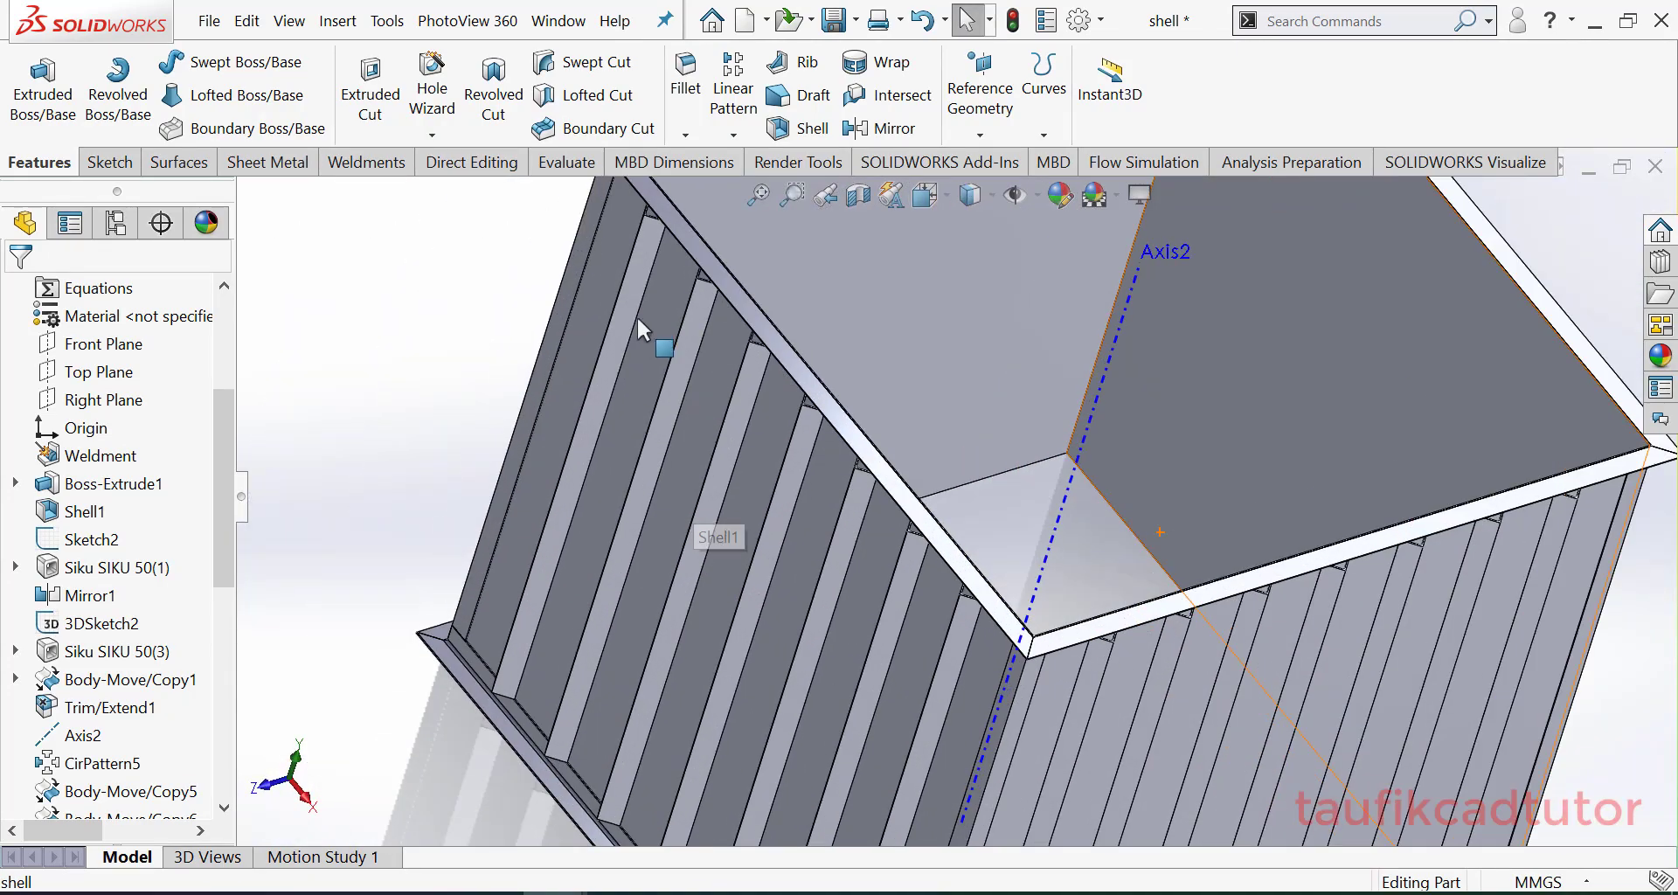
scroll(638, 320, down, 3)
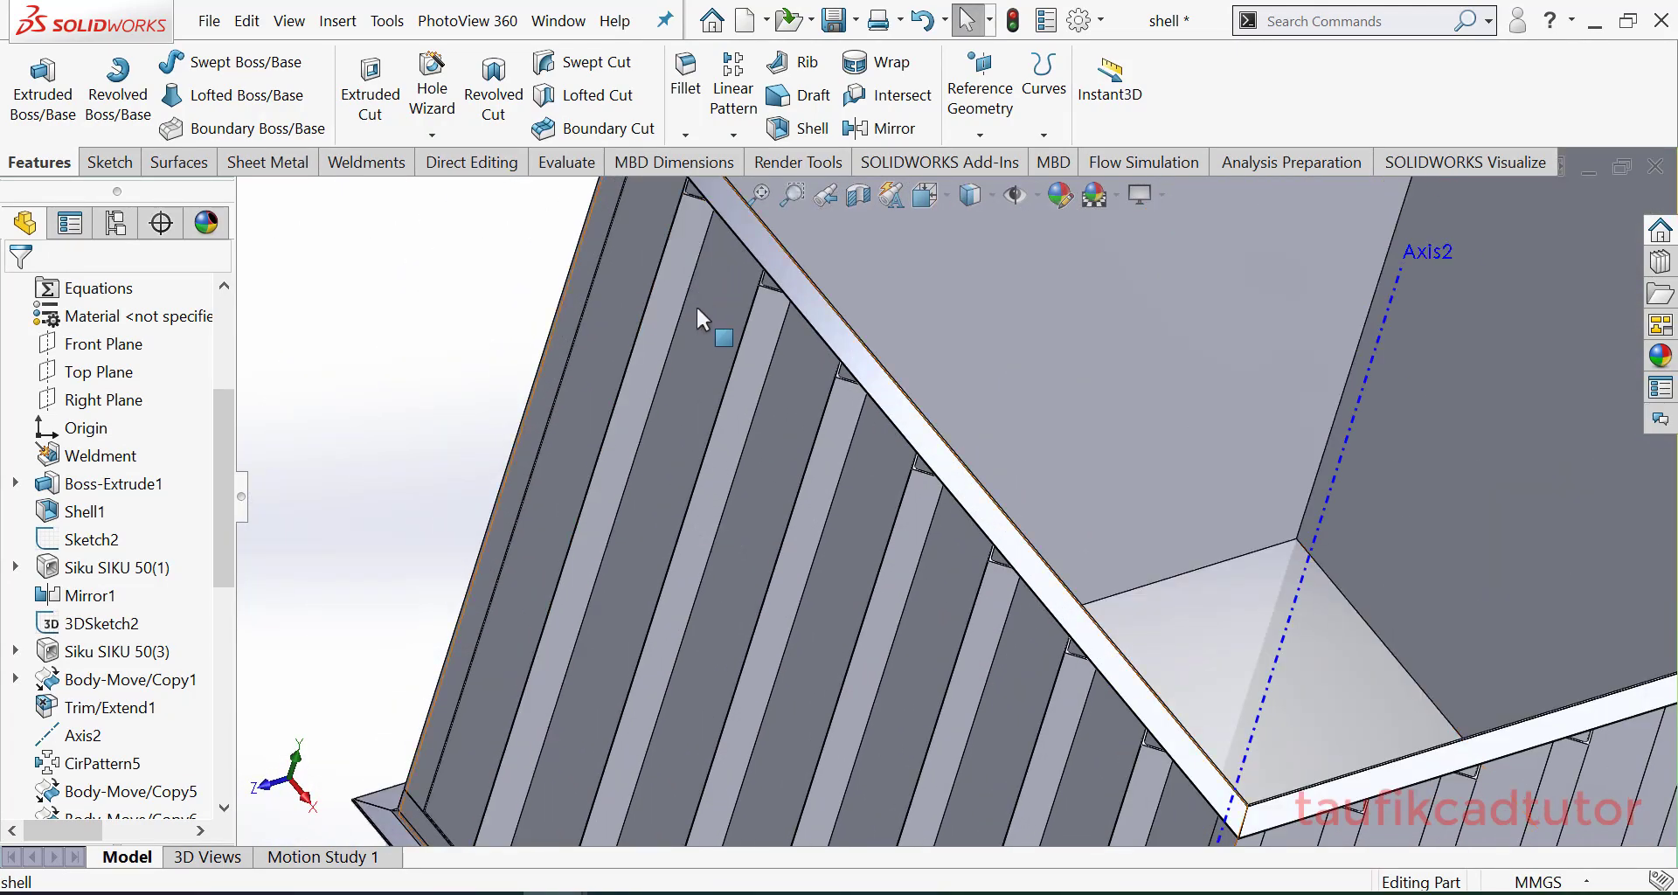
scroll(766, 497, up, 3)
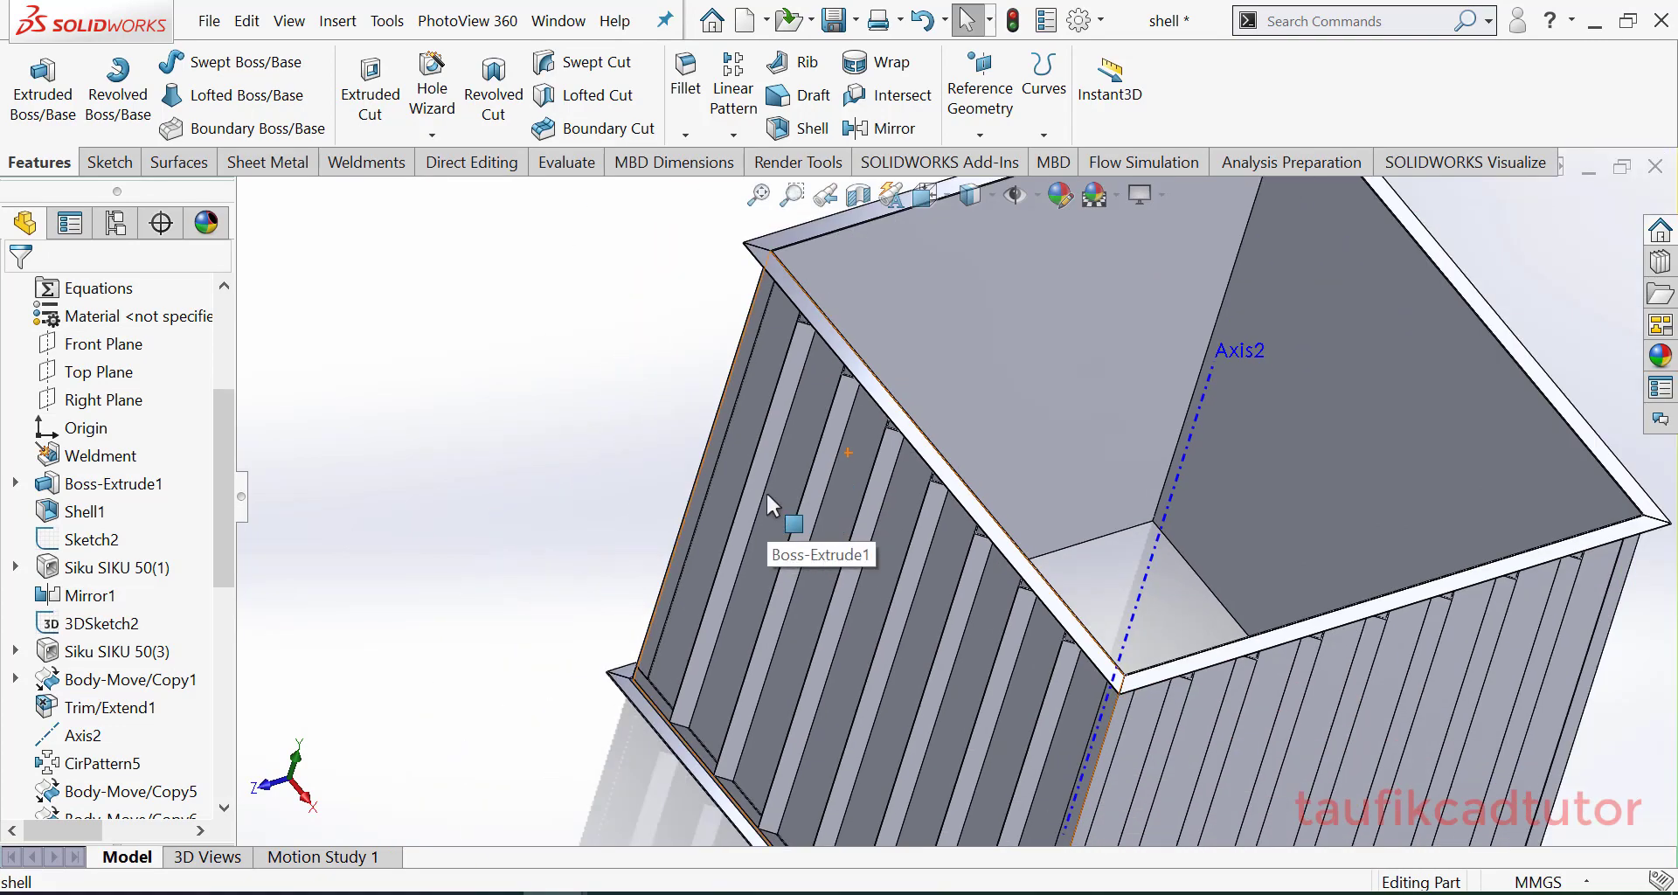
middle_drag(768, 497, 813, 387)
scroll(812, 391, up, 4)
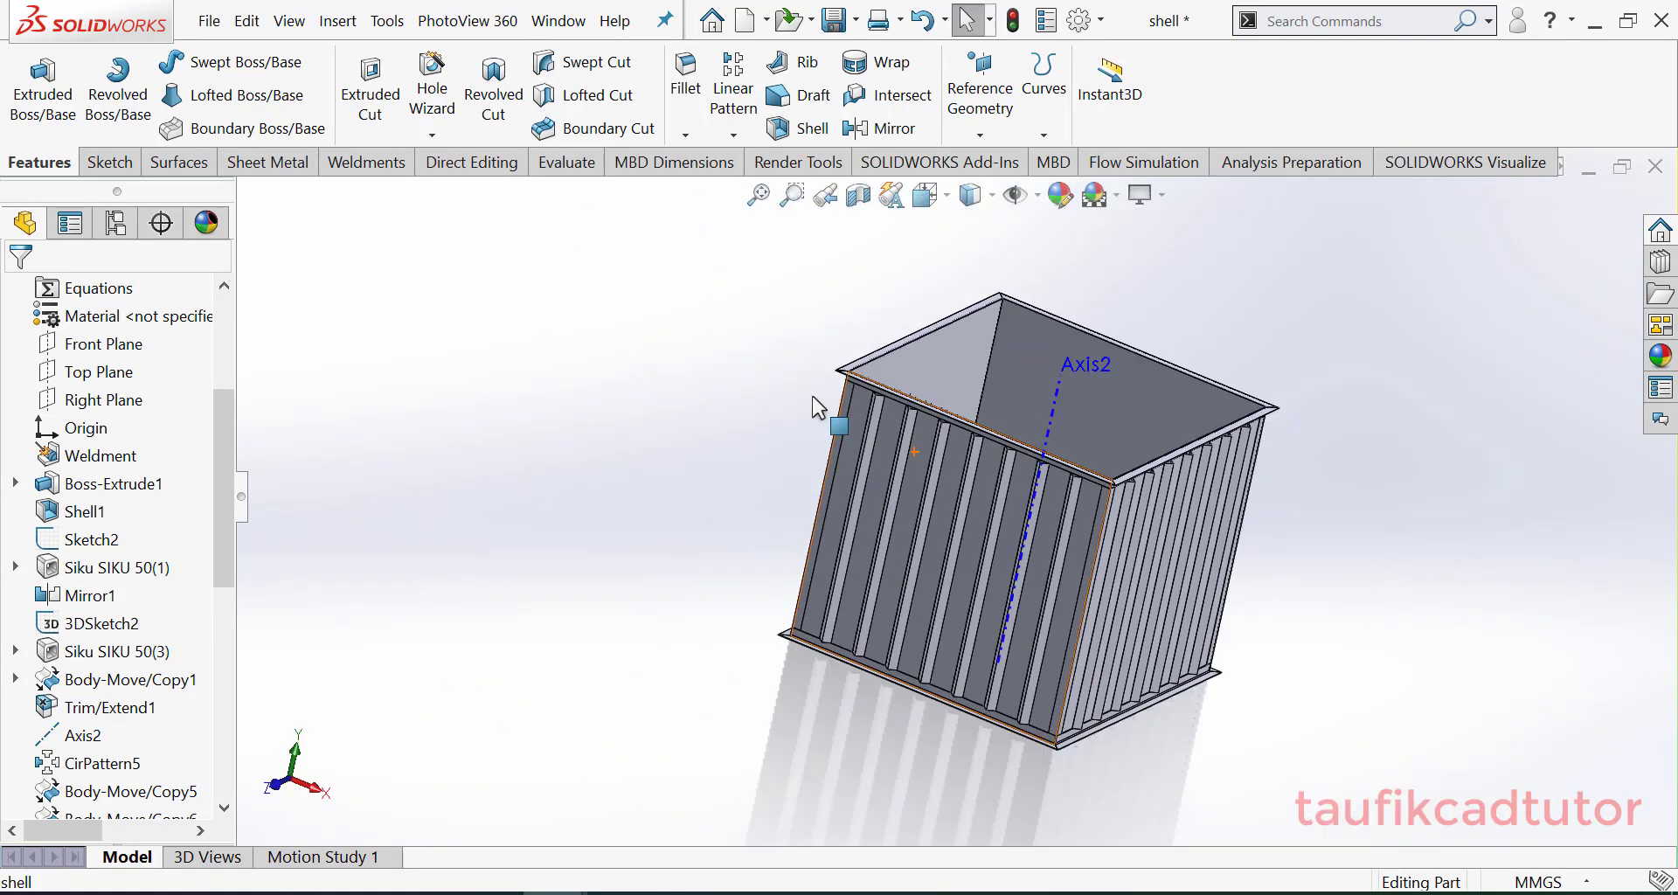
Step: Switch to the isometric view to show the whole box with its patterned profiles
click(932, 199)
click(1065, 266)
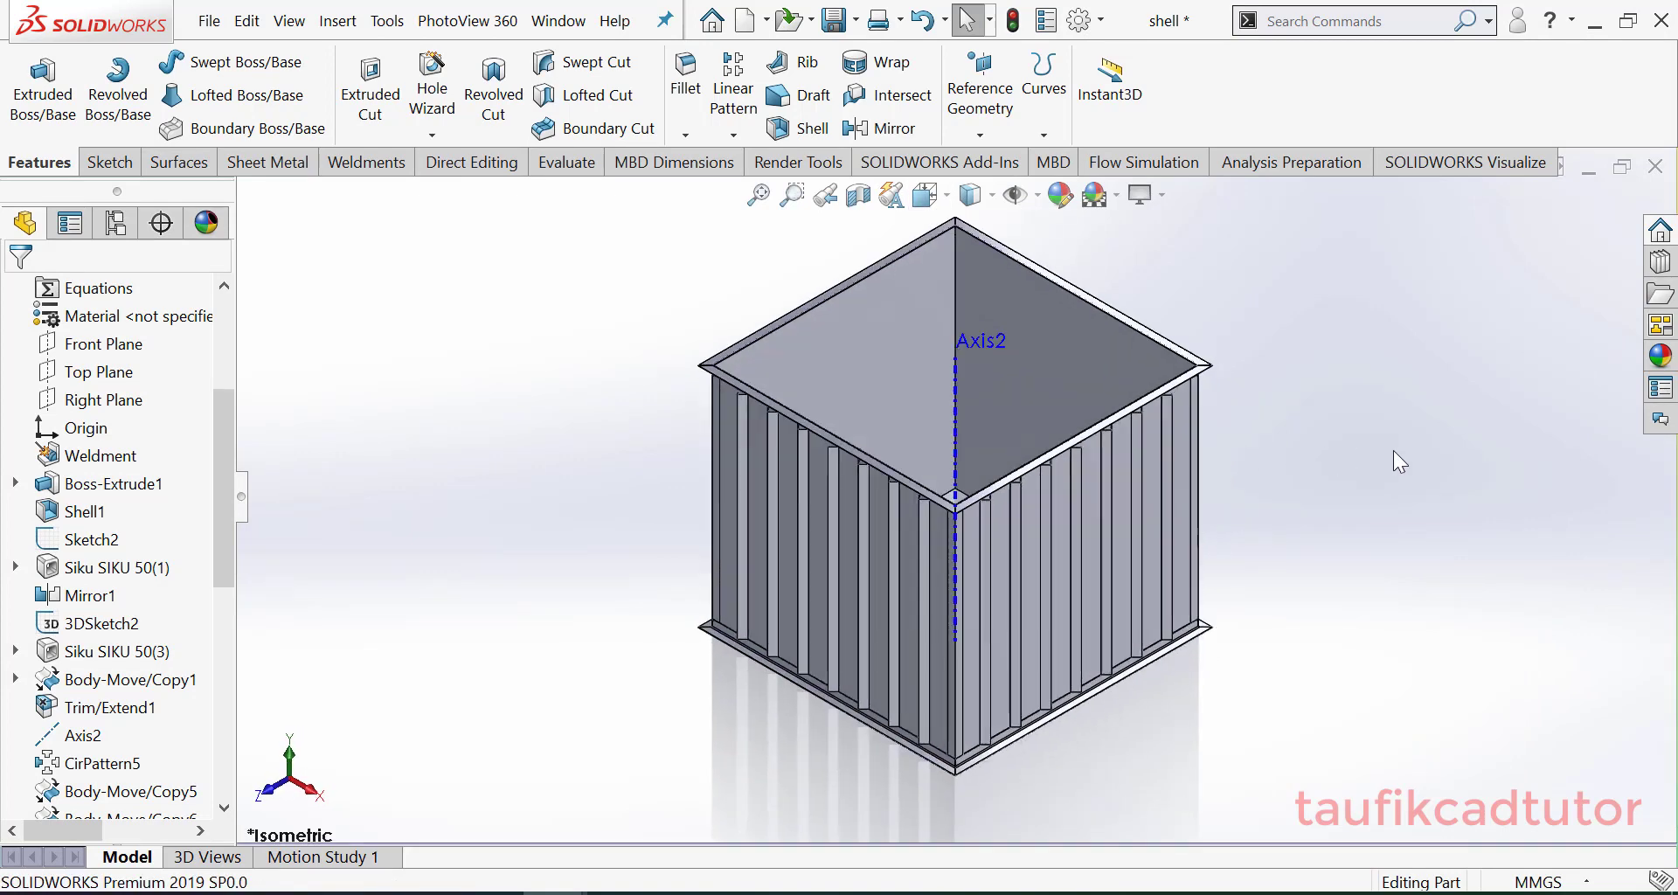
scroll(1265, 449, down, 2)
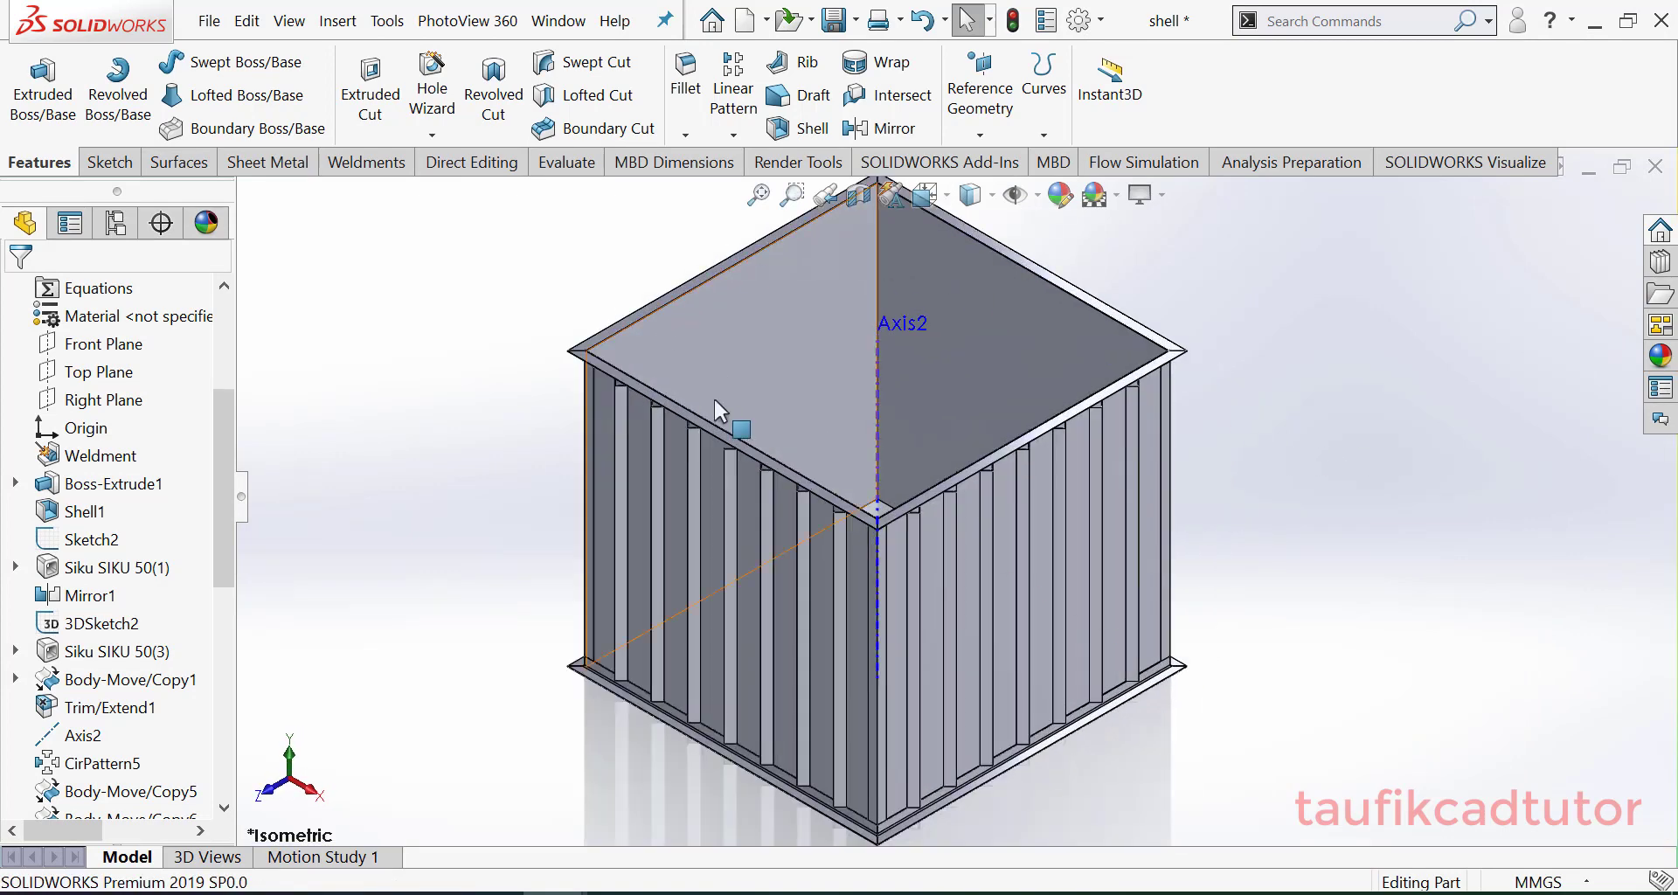
click(923, 322)
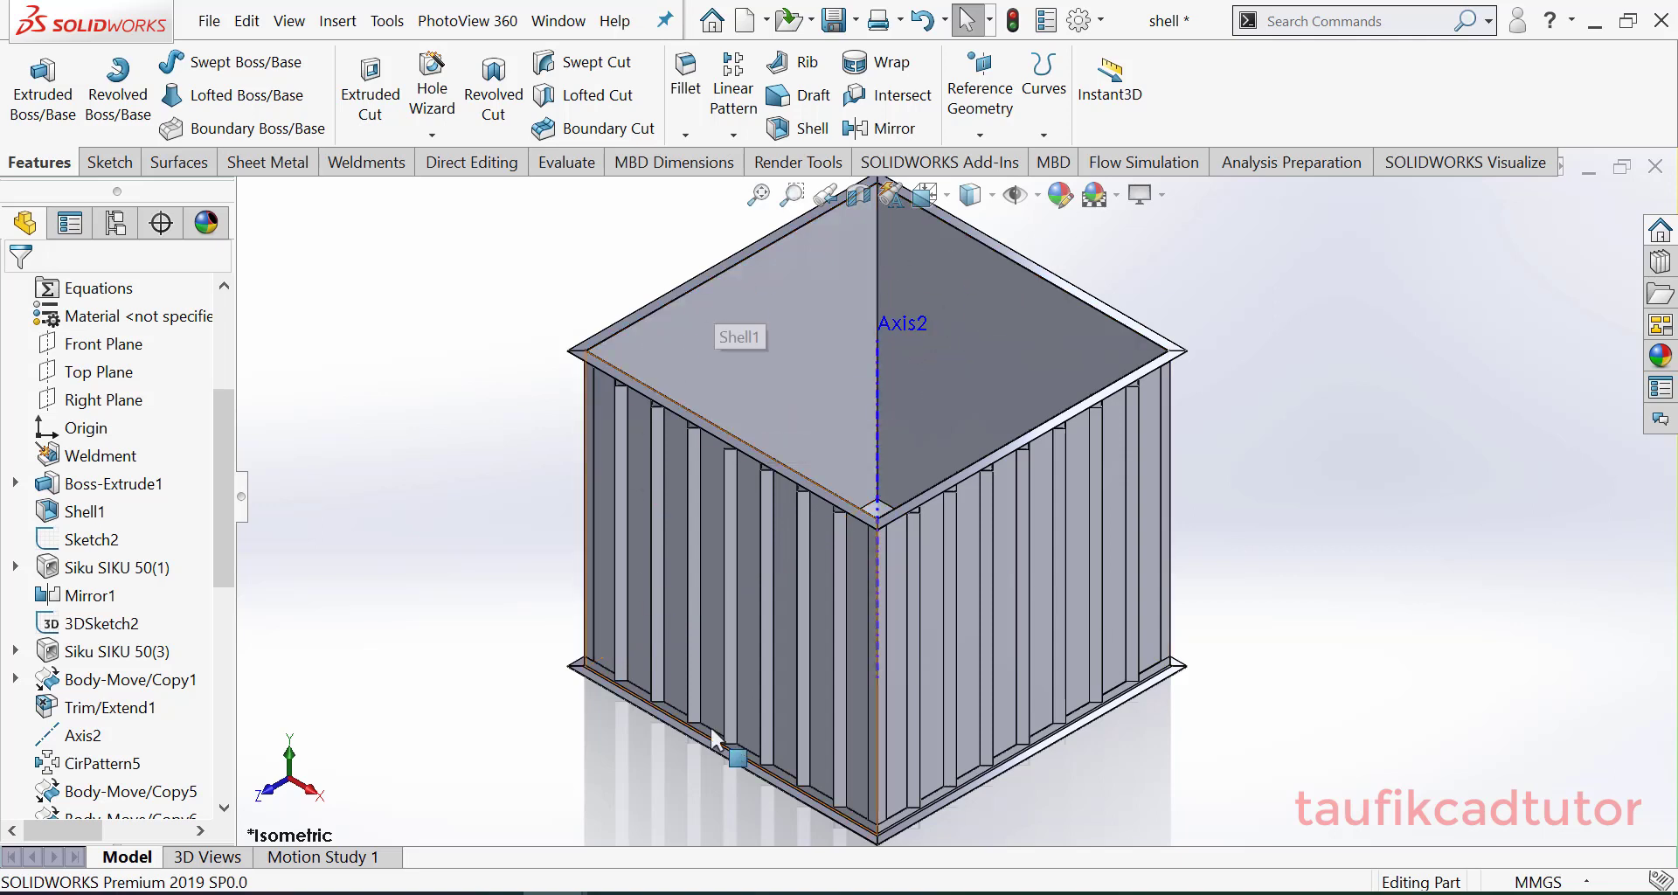